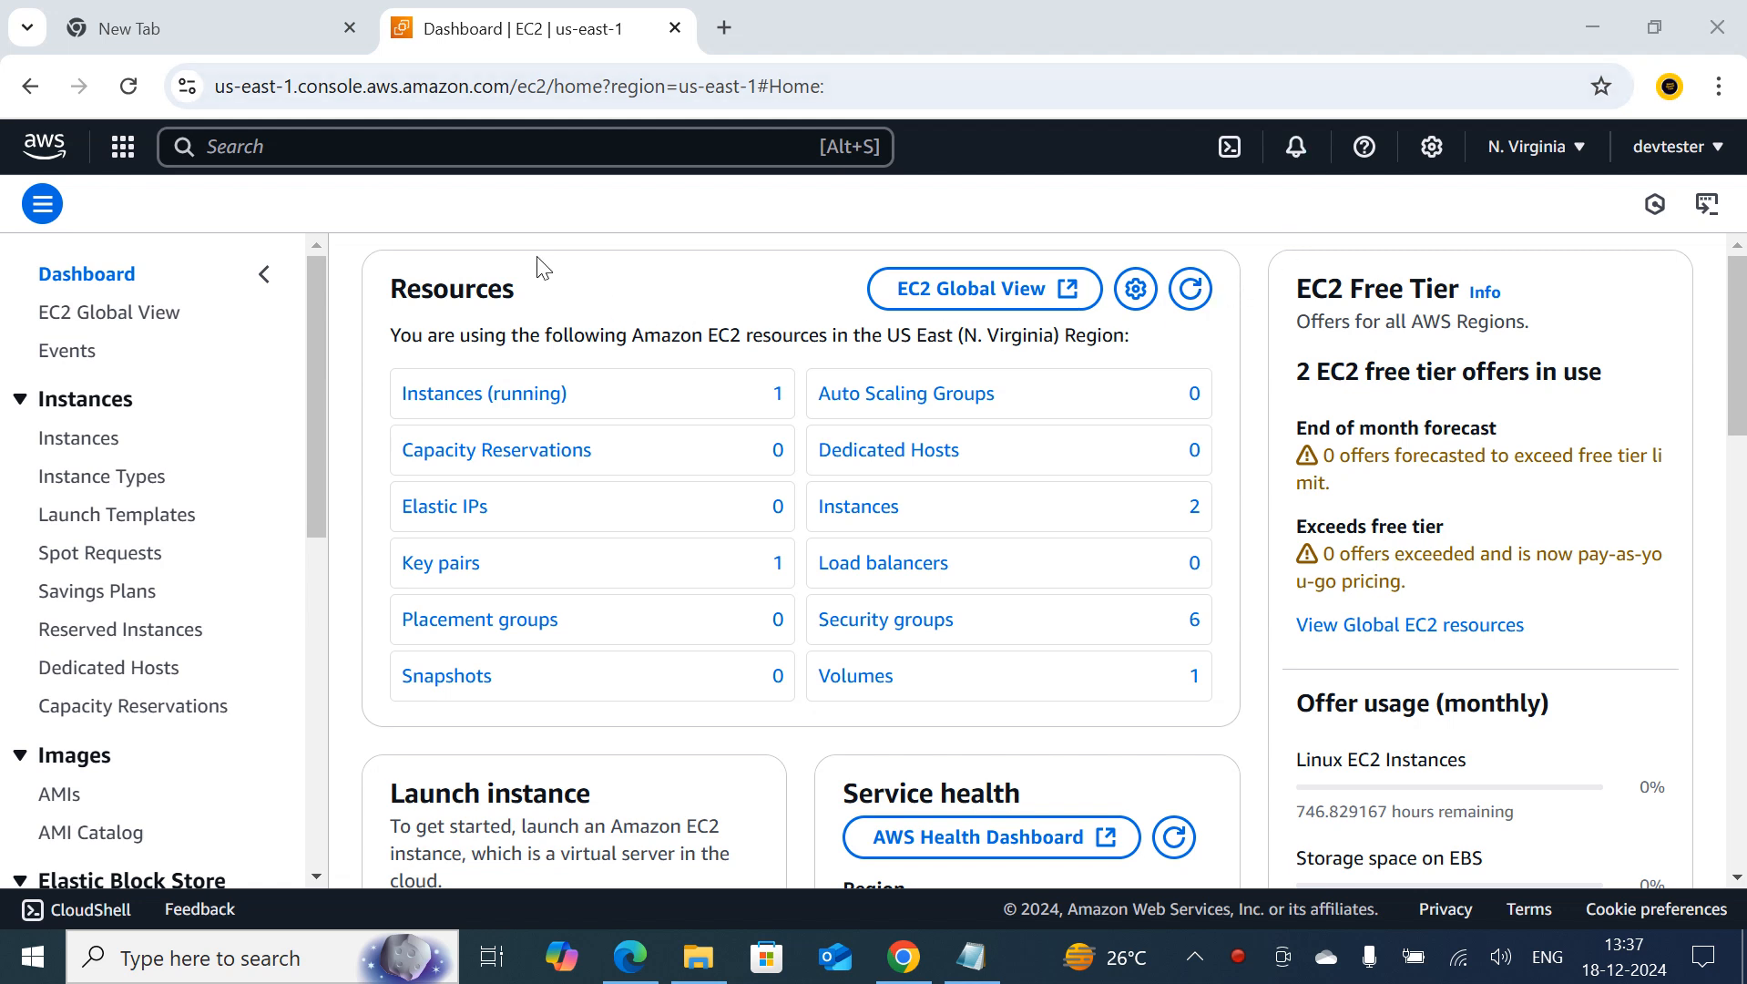
# Open the running EC2 instance named jenkins and copy its public IPv4 address
pyautogui.click(477, 398)
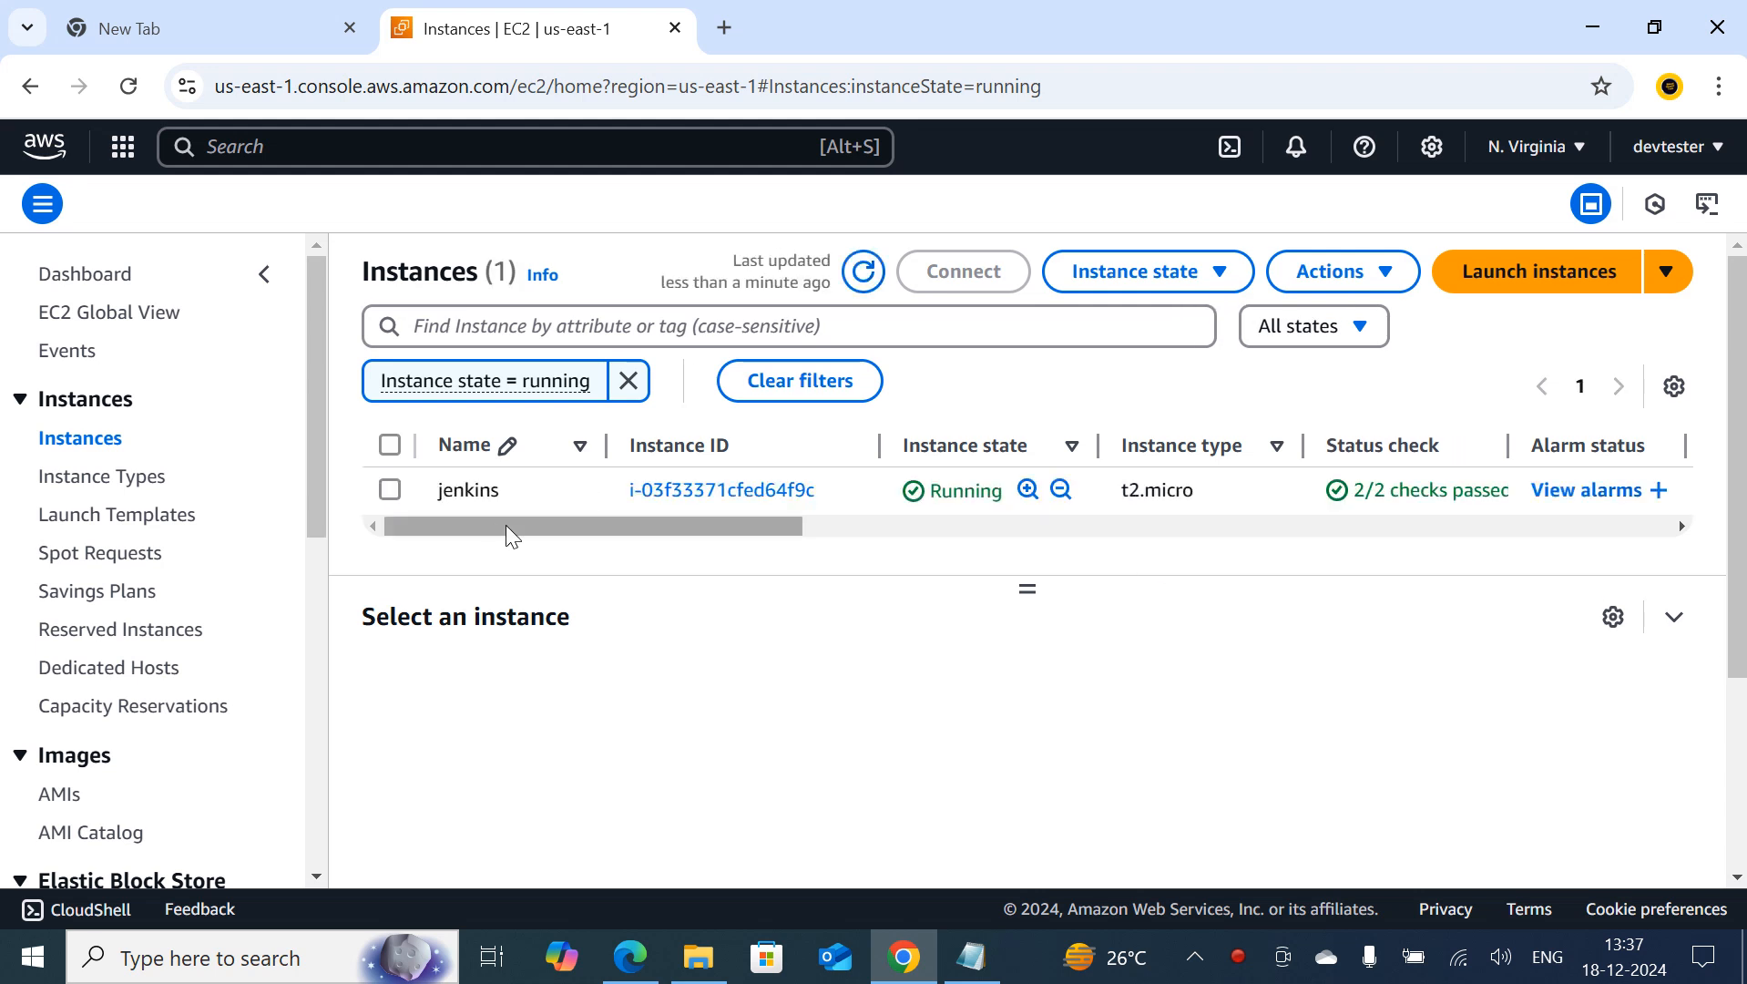
pyautogui.click(698, 491)
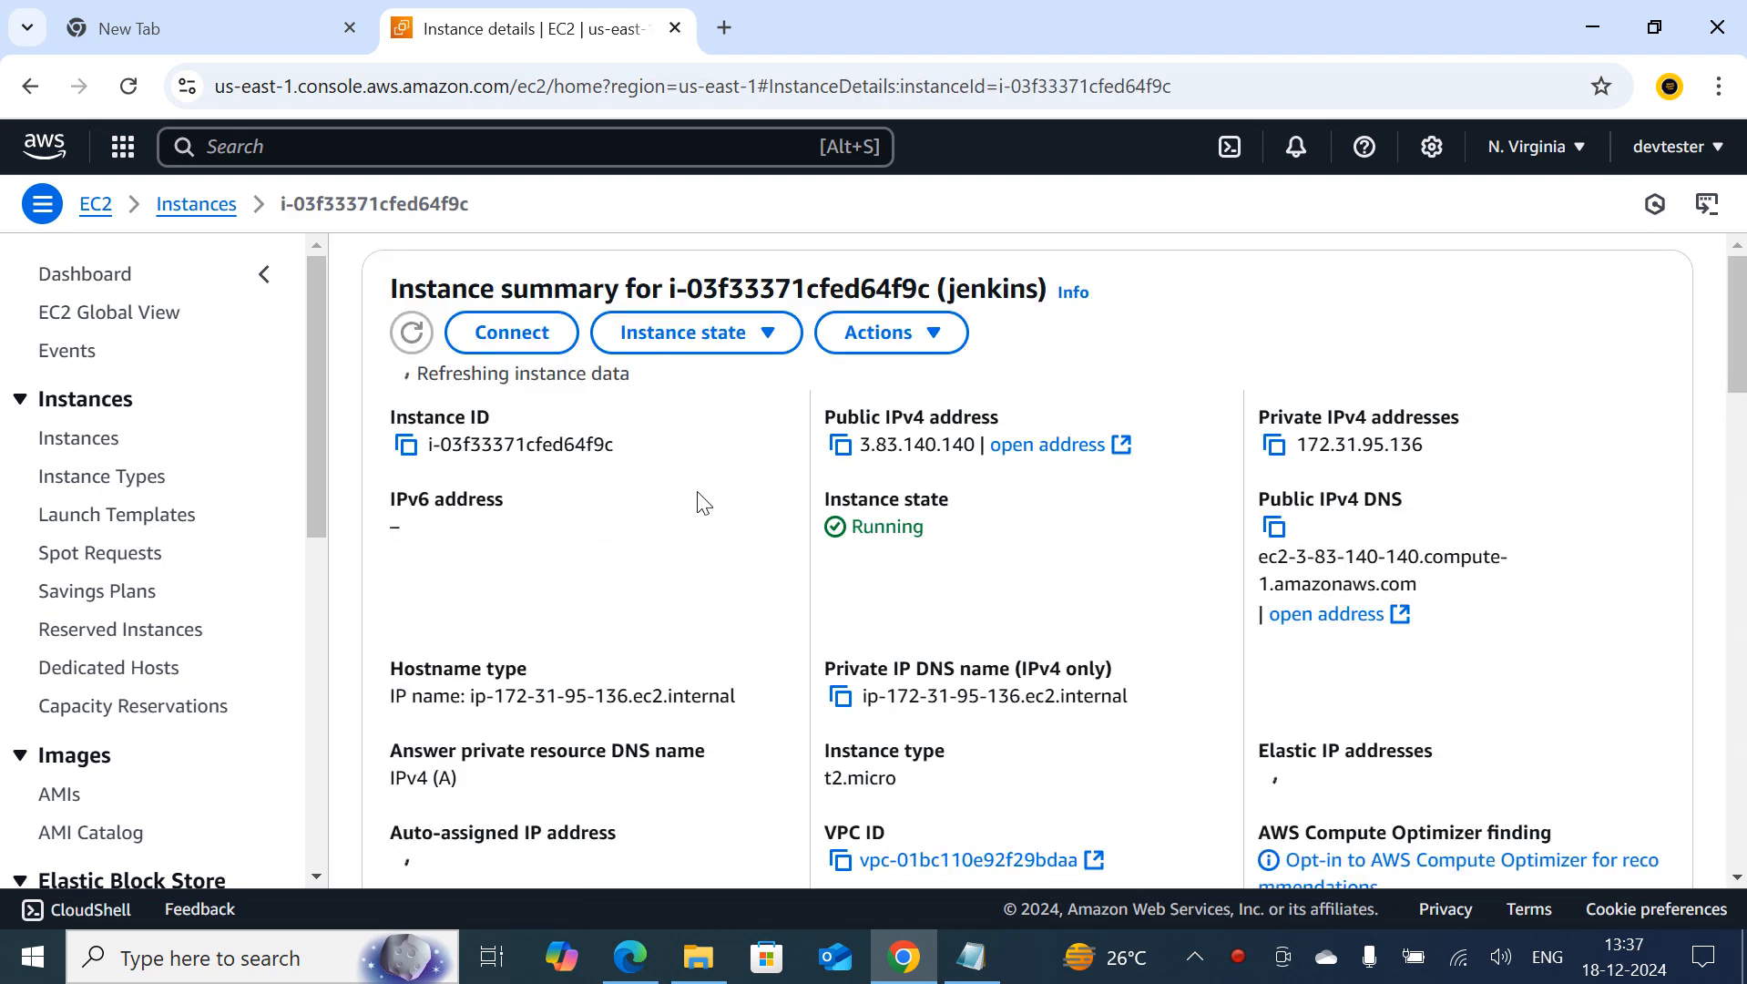
pyautogui.click(840, 445)
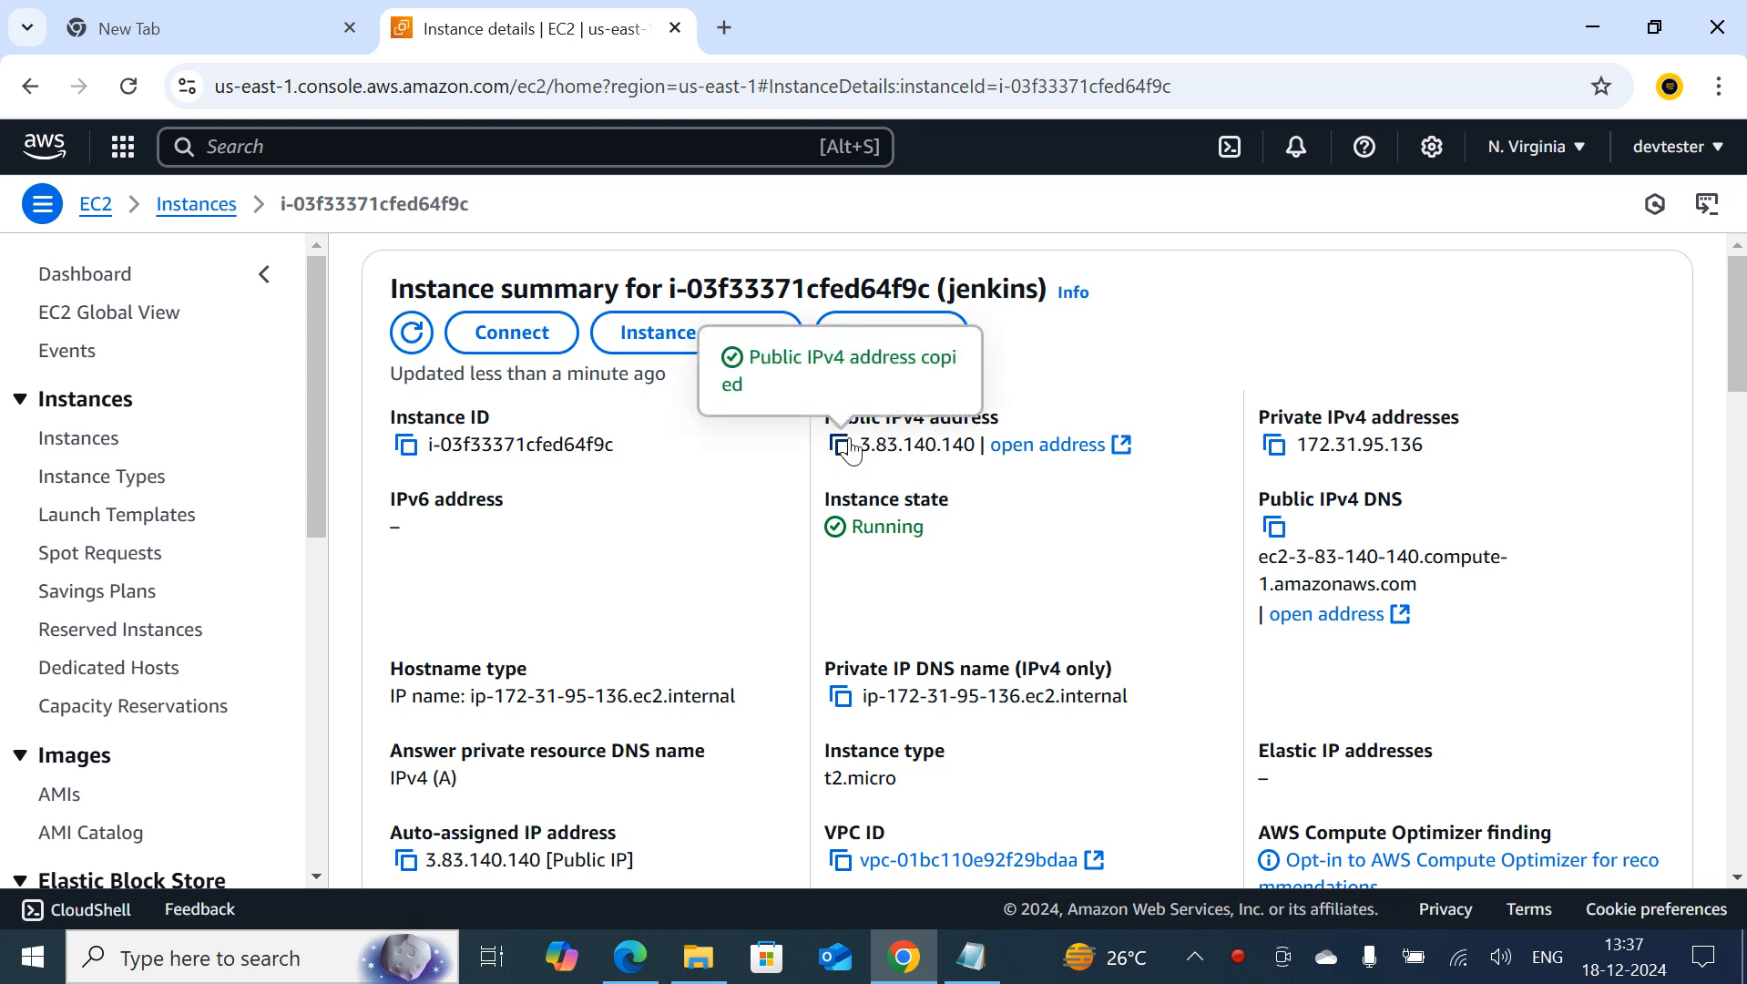
# Load the Jenkins server in a new browser tab using the copied IP address with port 8080
pyautogui.click(732, 24)
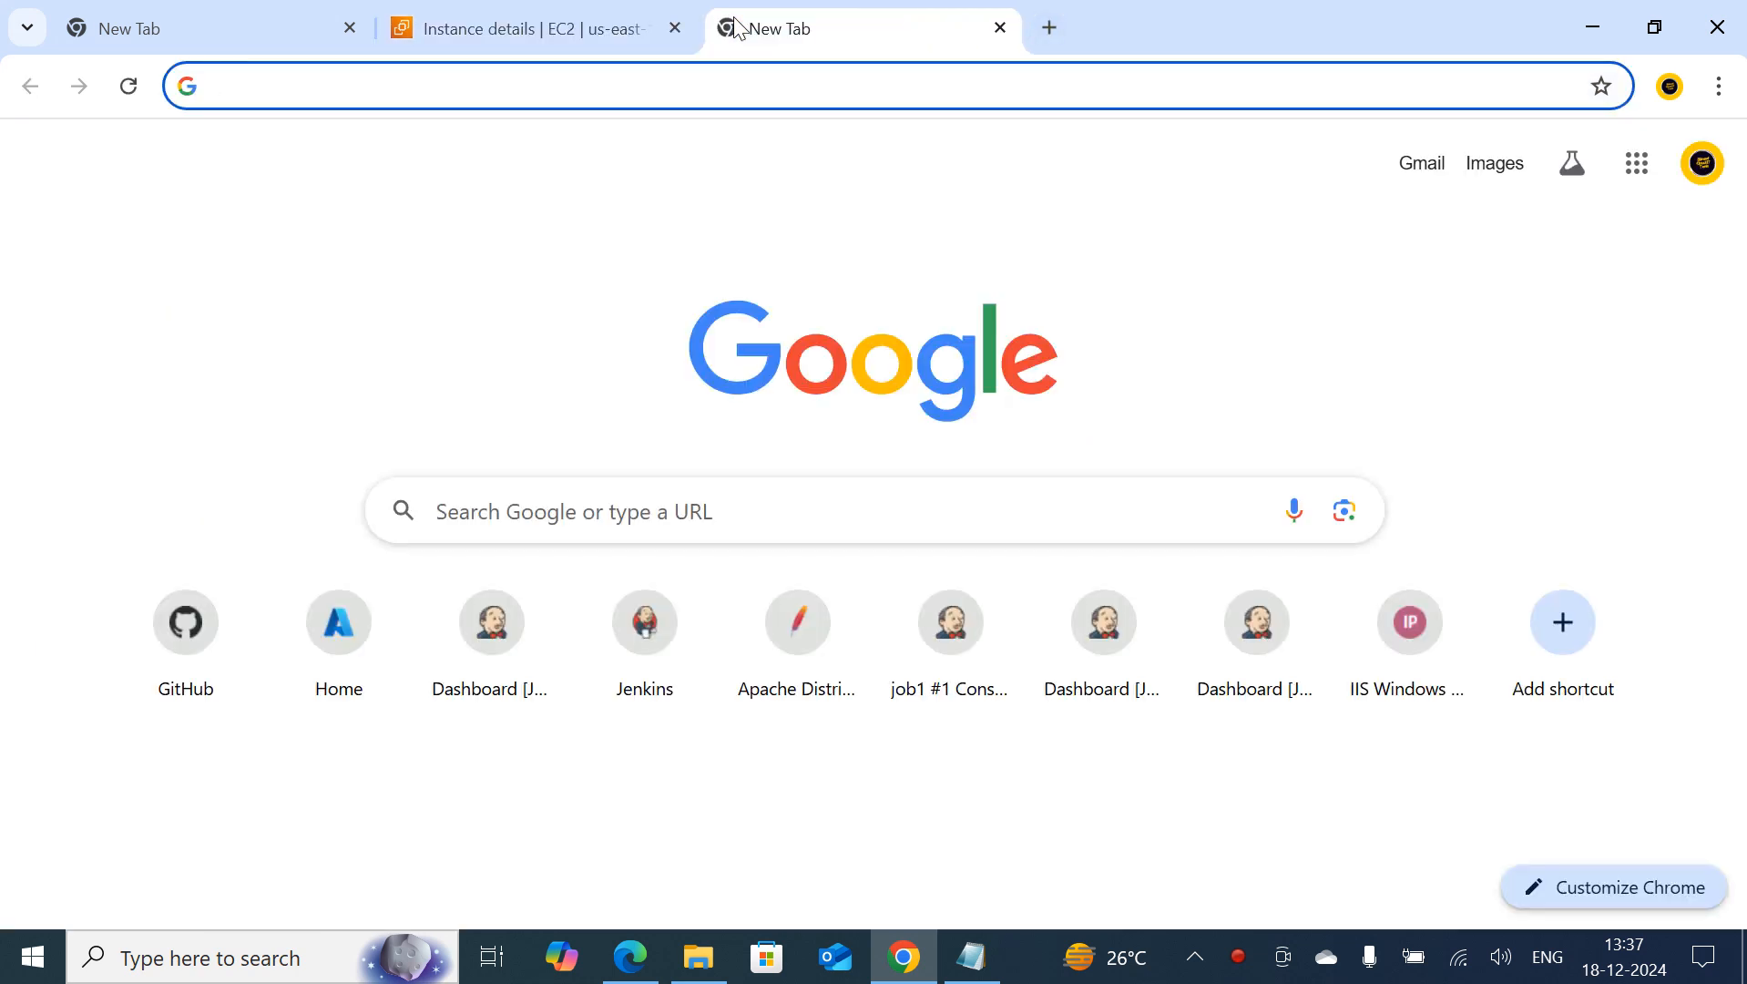
pyautogui.hotkey('ctrl', 'v')
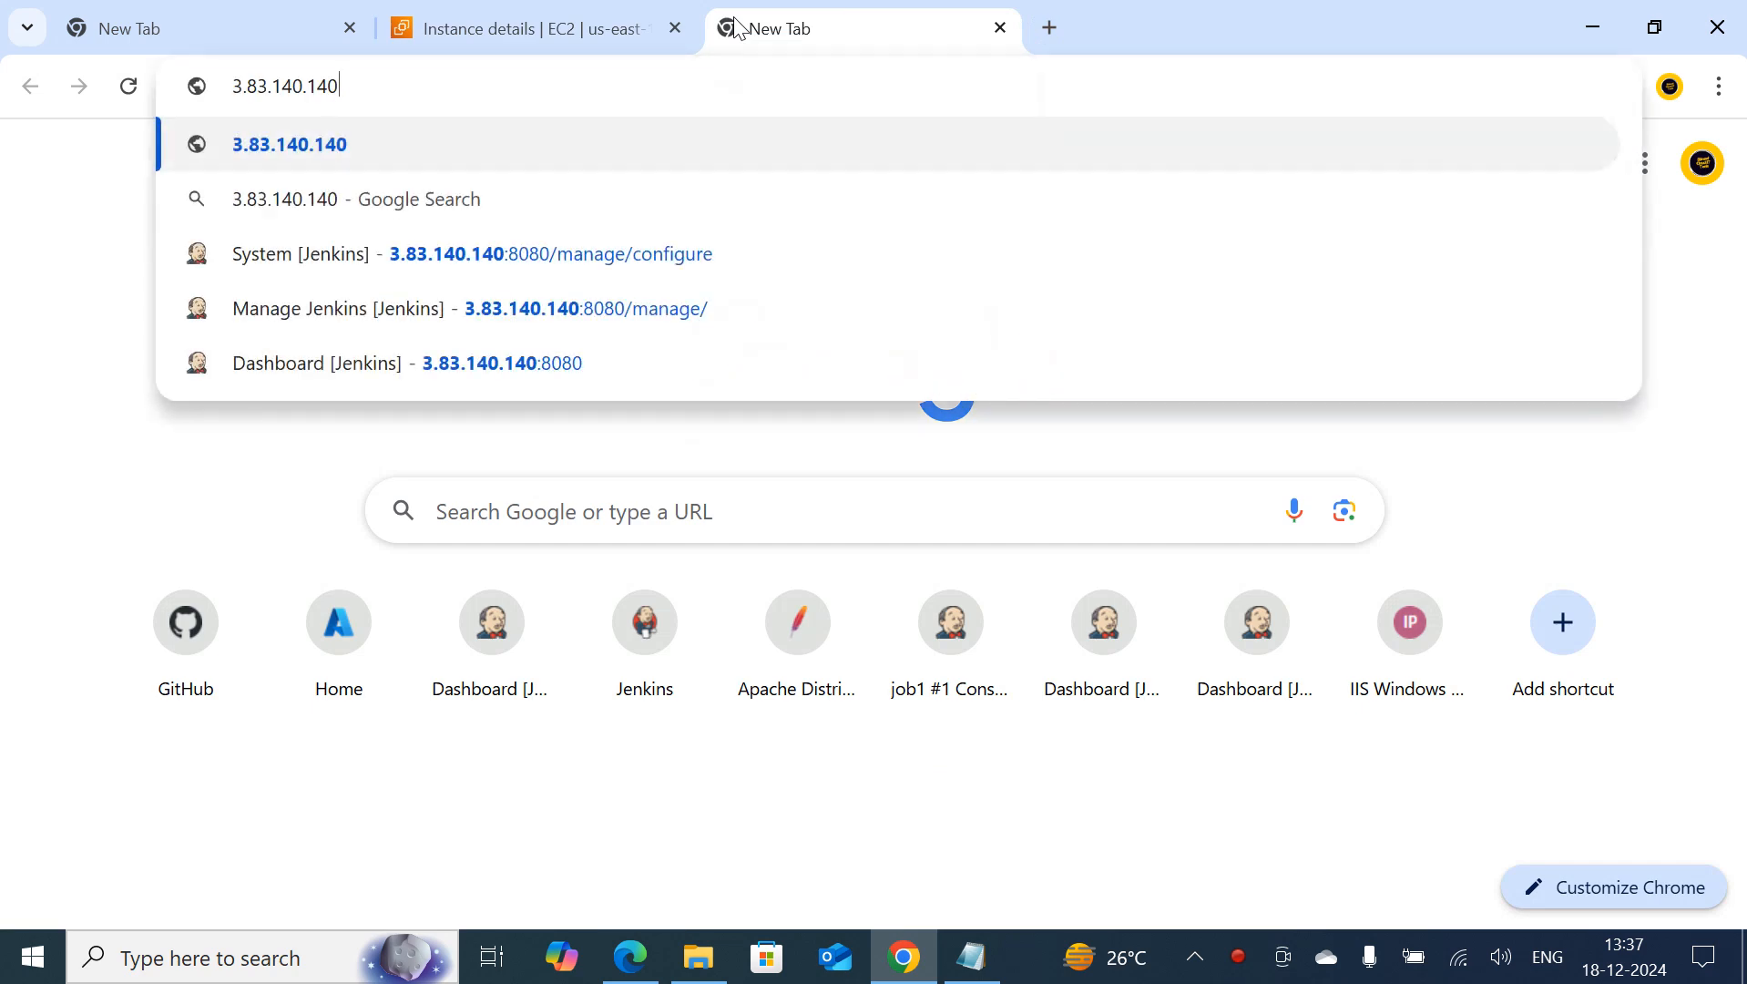
pyautogui.write(':')
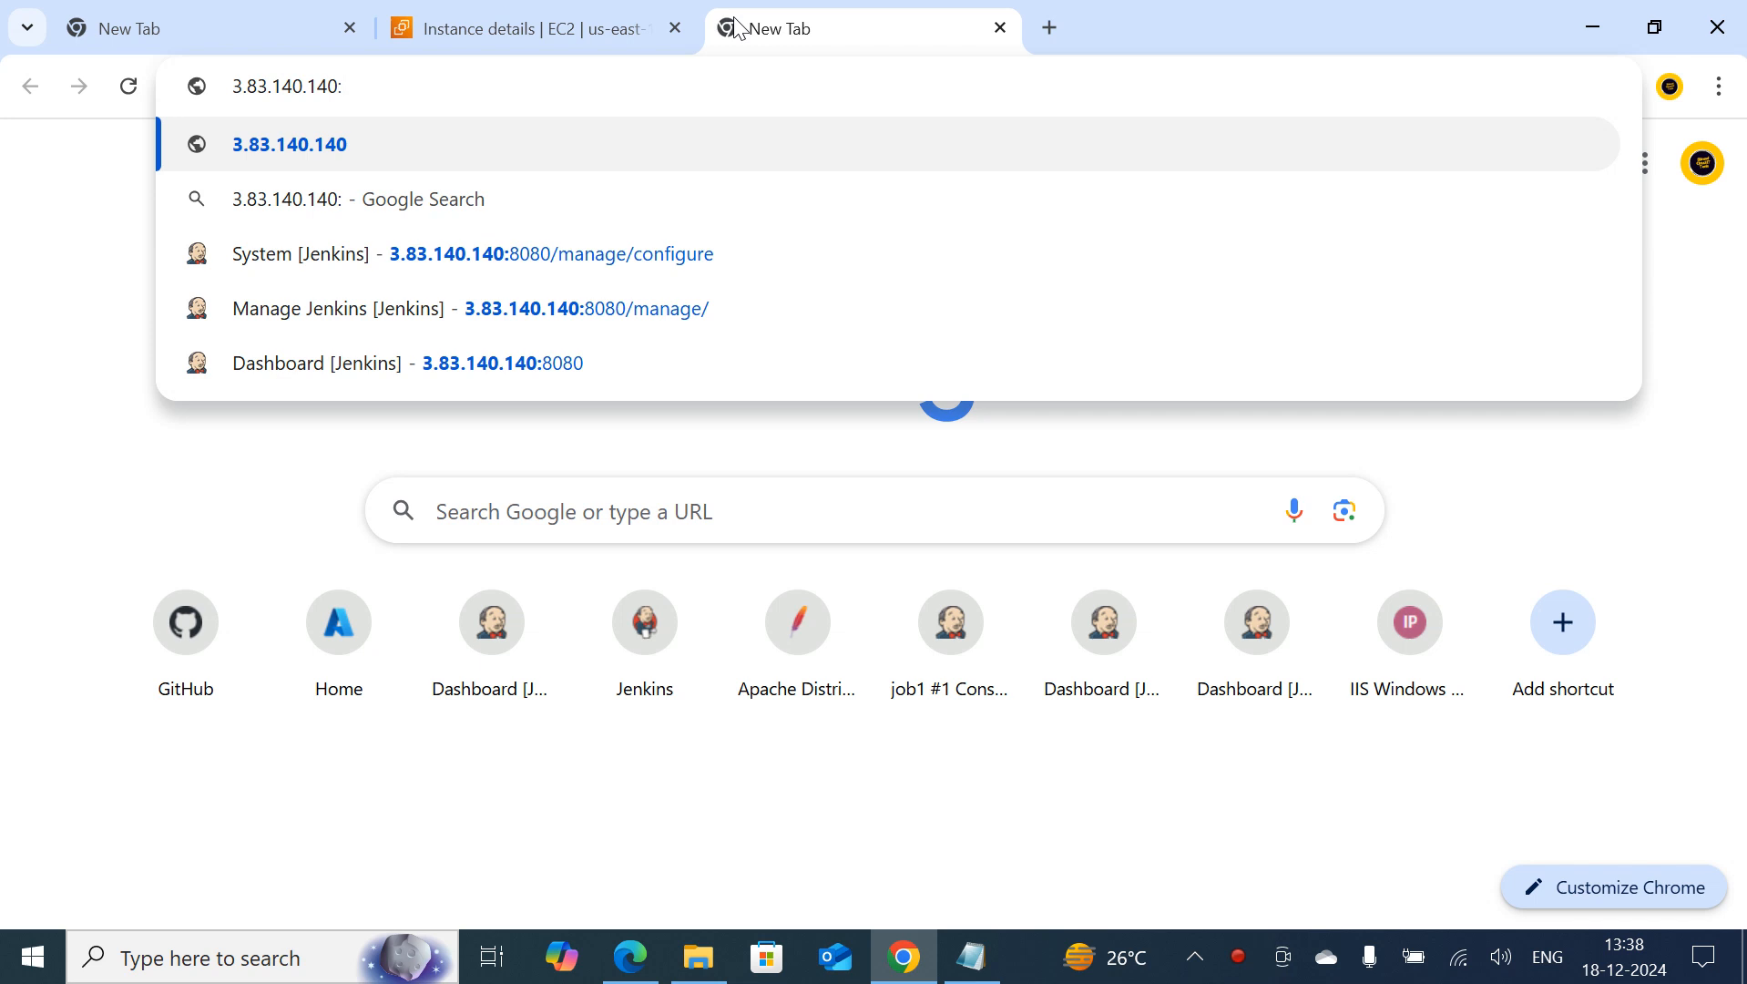
pyautogui.write('8080')
pyautogui.press('Return')
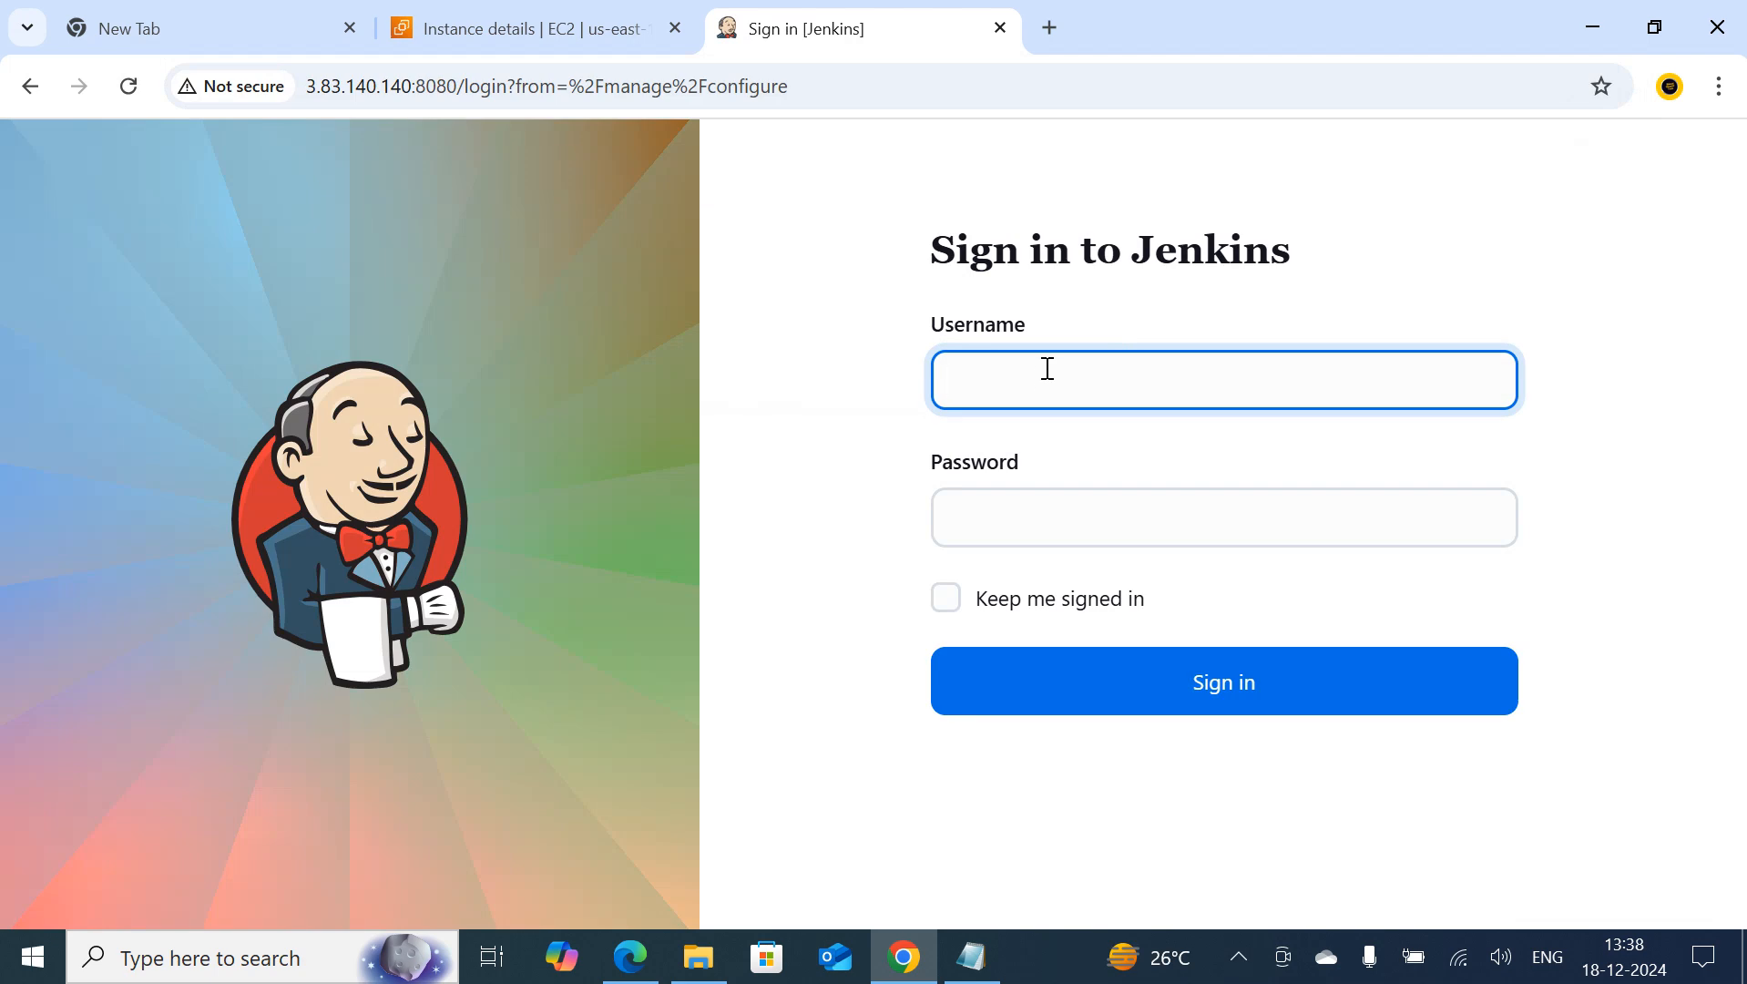
# Sign in to Jenkins with the account's username and password and go to the Dashboard
pyautogui.write('devtester')
pyautogui.press('Tab')
pyautogui.write('•••')
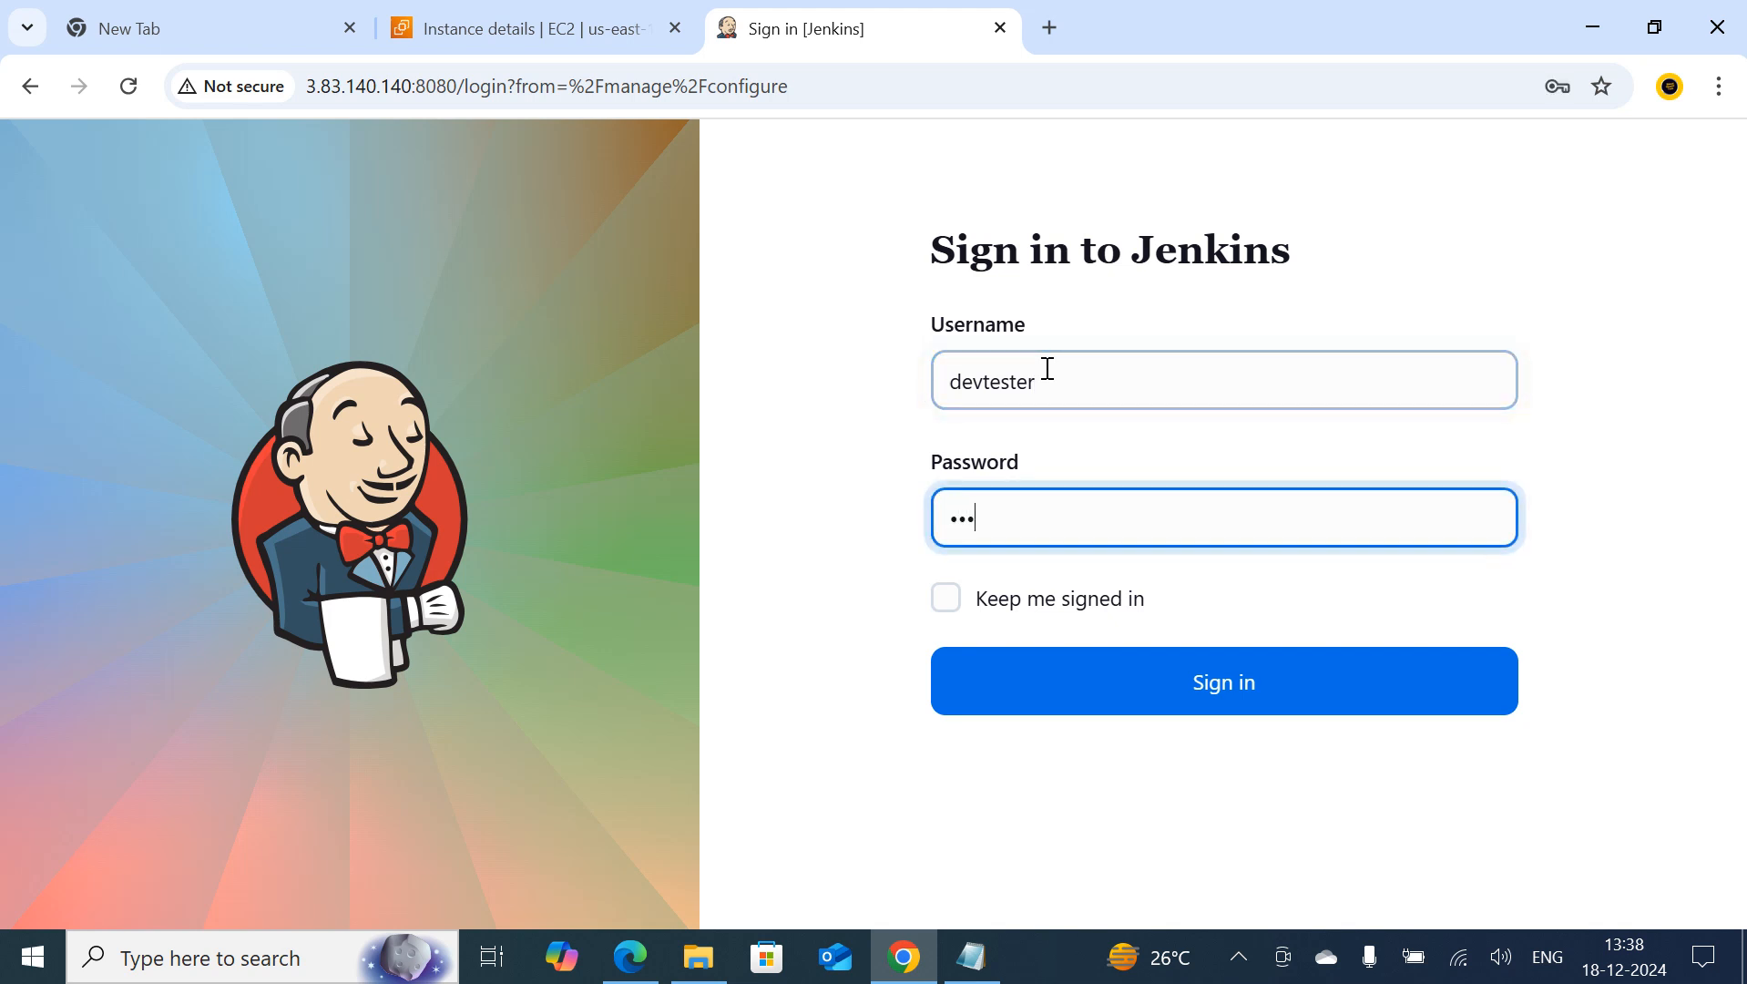
pyautogui.write('••••••••')
pyautogui.press('Return')
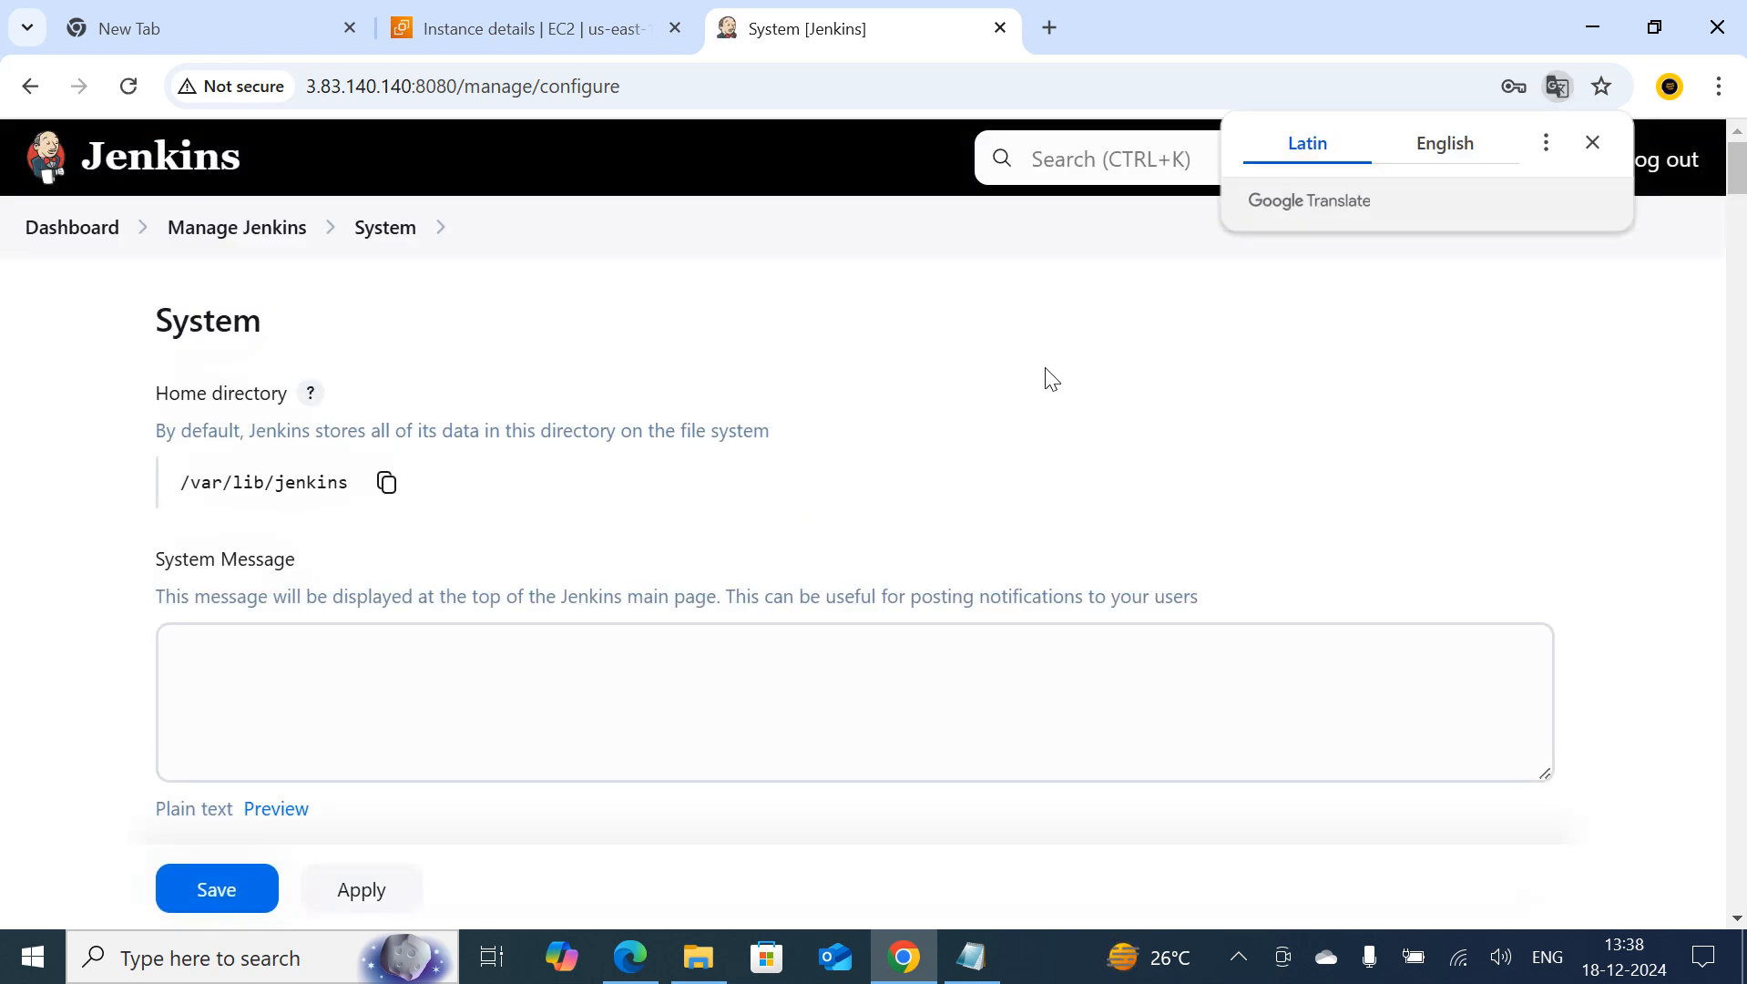
pyautogui.click(82, 223)
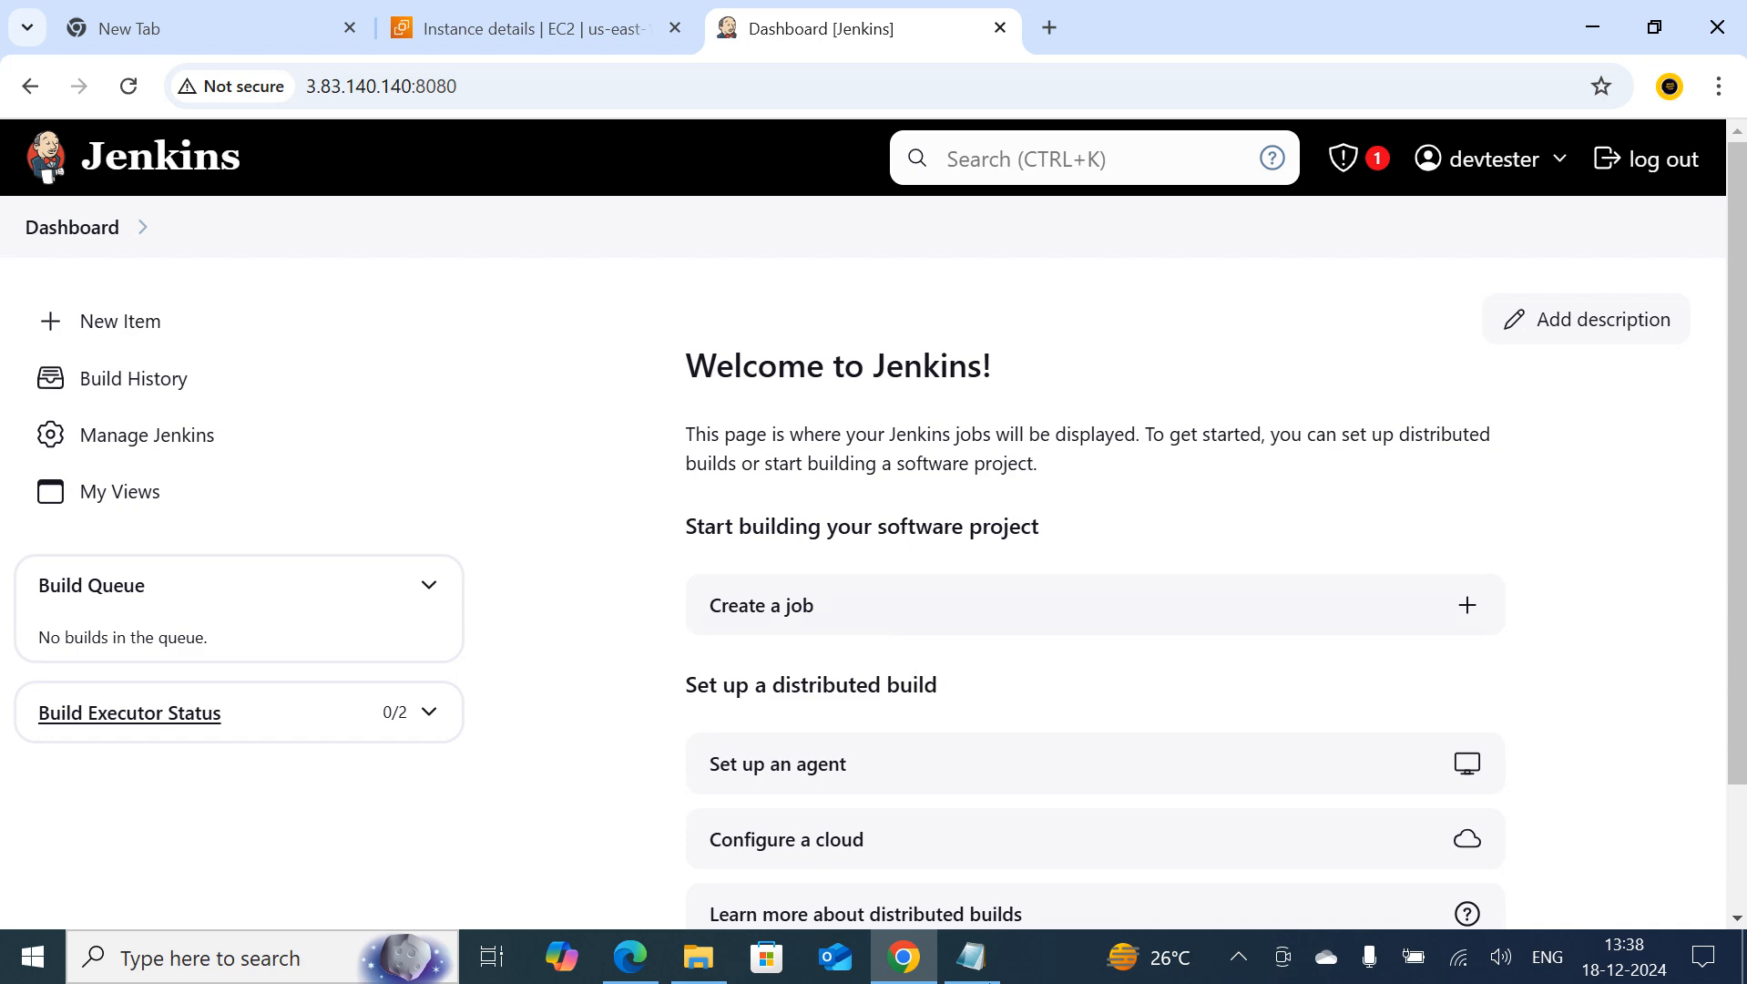
# Switch to the Notepad notes and examine the descriptions of local, global and Jenkins variables, starting with Local Variable
pyautogui.click(972, 957)
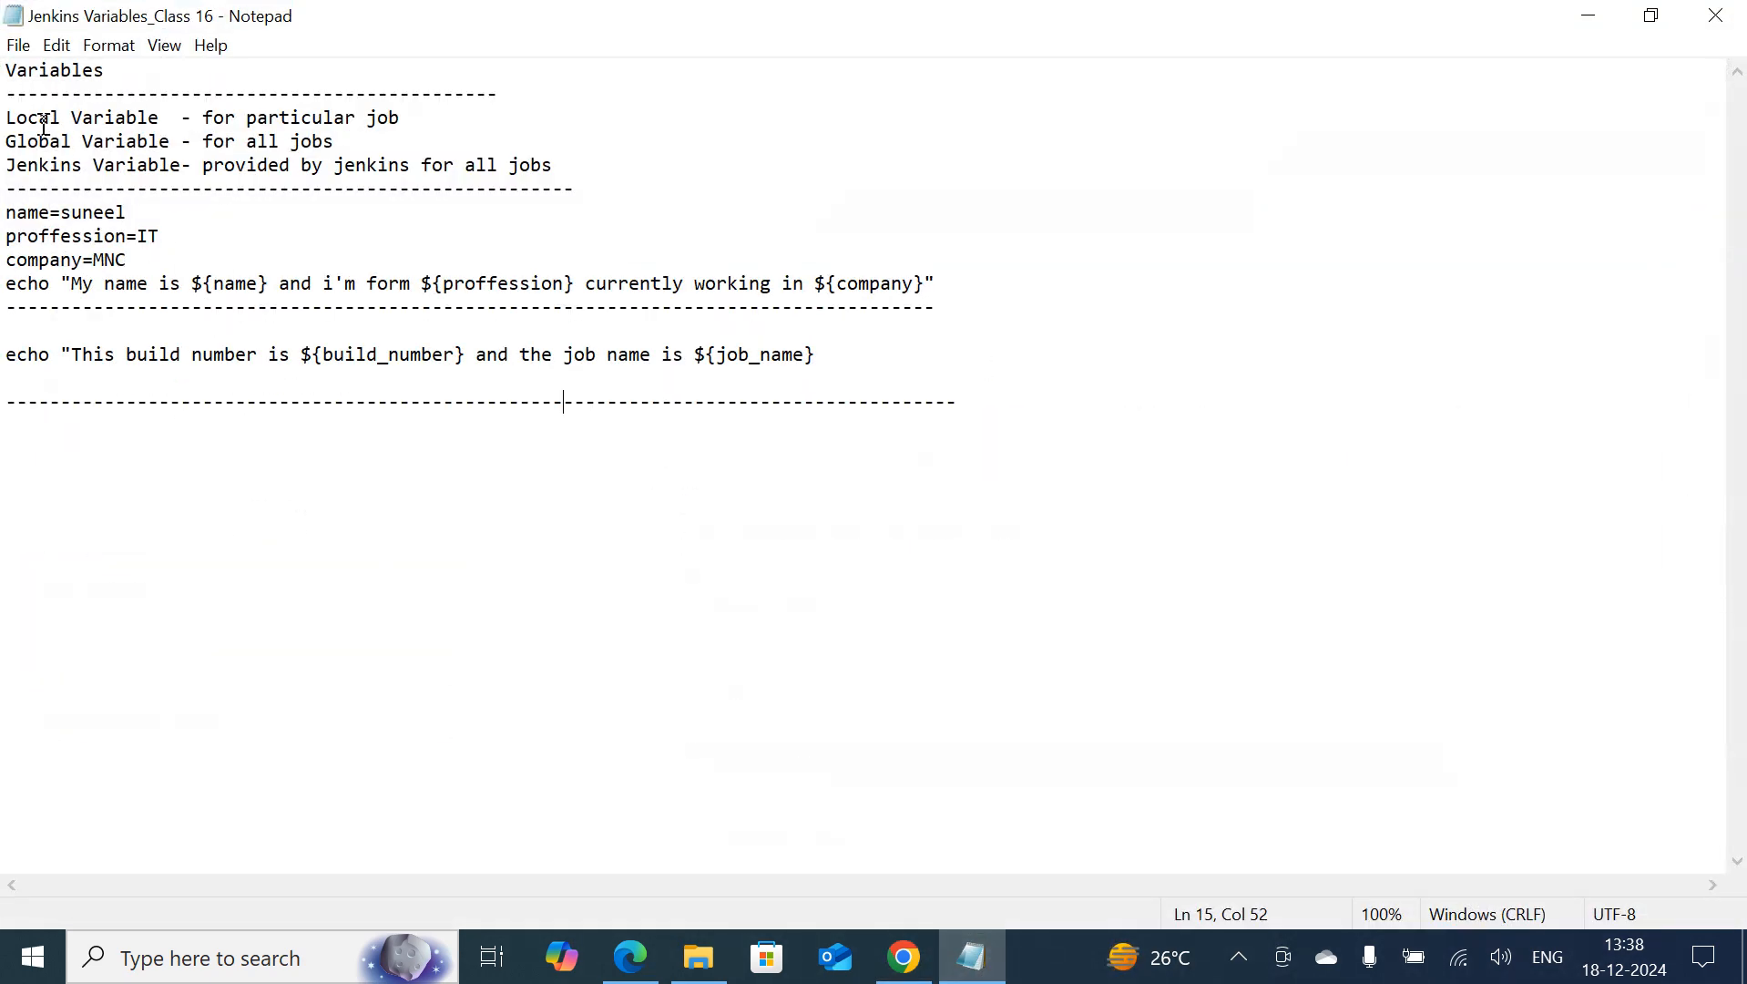
pyautogui.moveTo(7, 117); pyautogui.dragTo(152, 113)
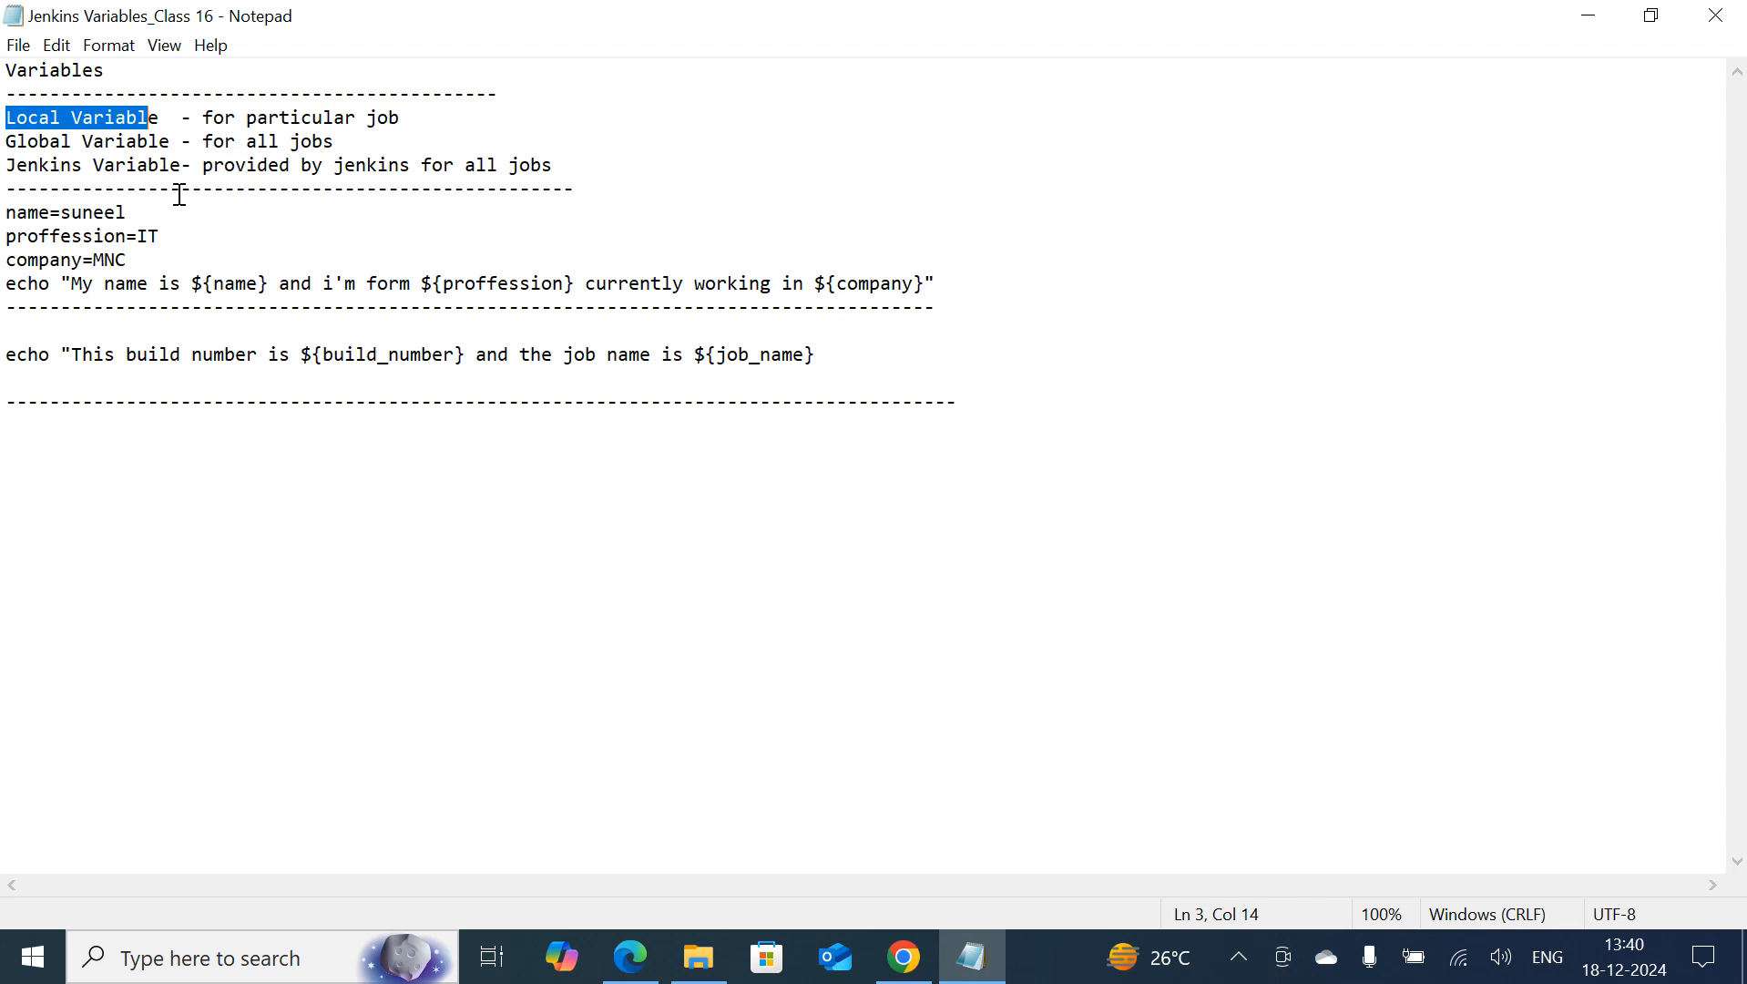
pyautogui.click(903, 957)
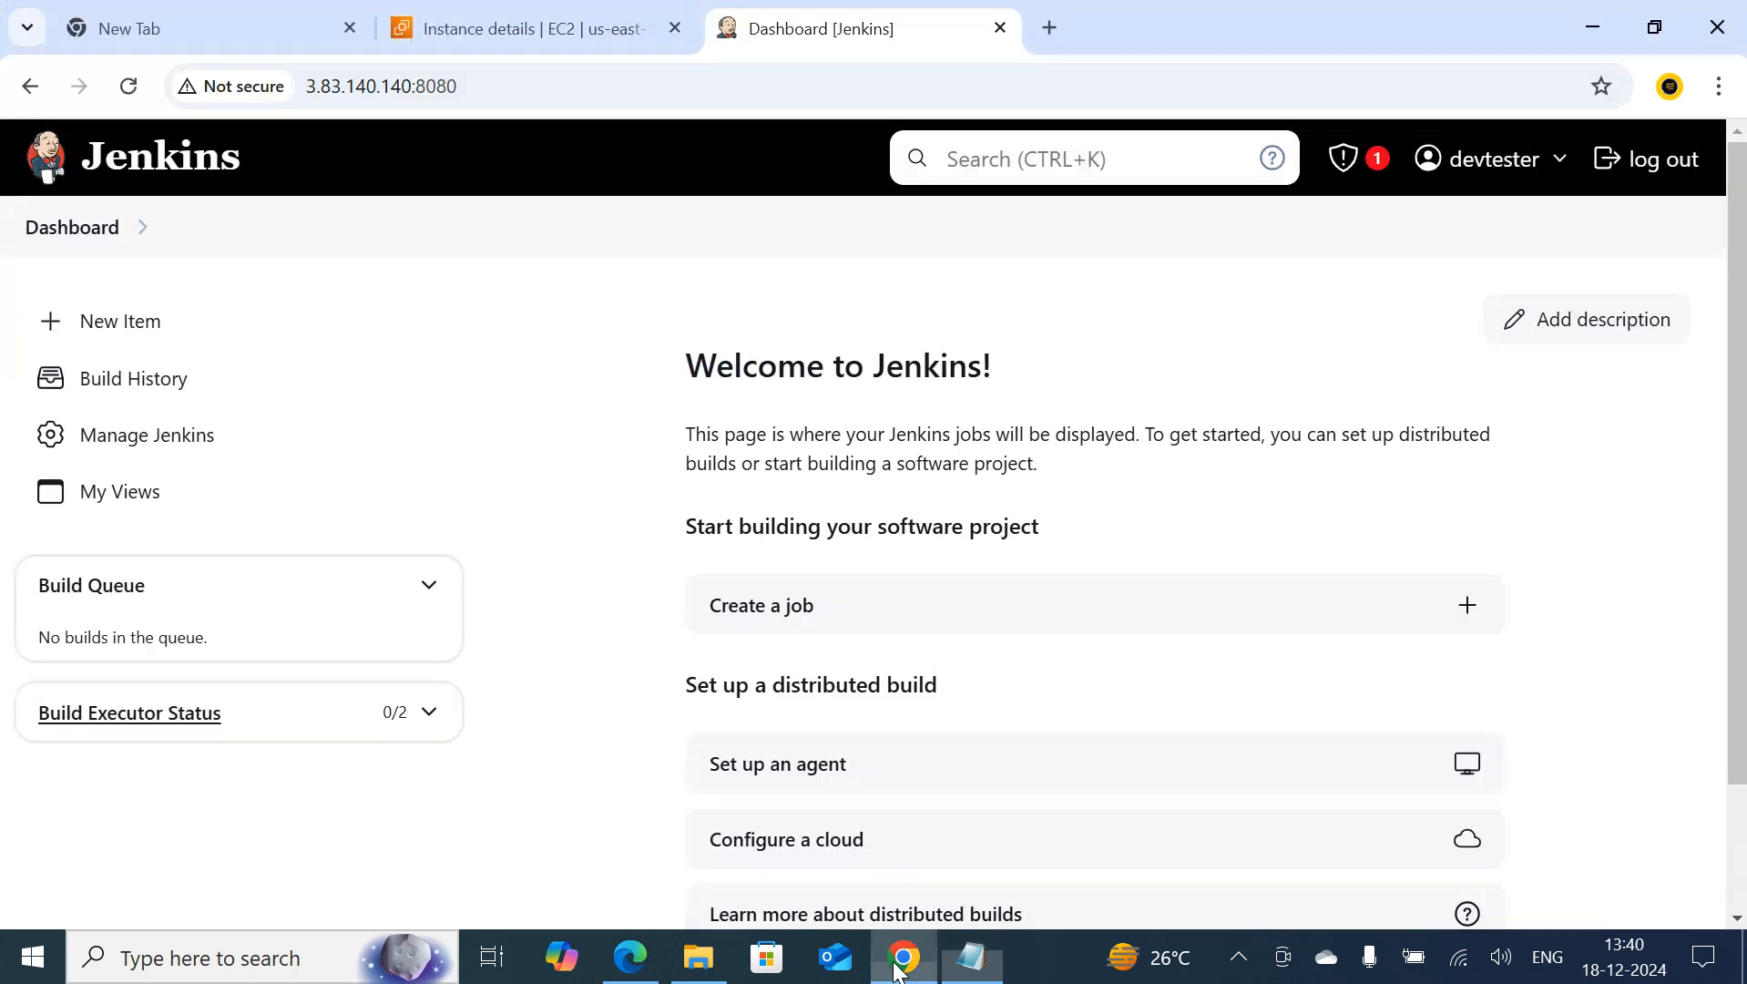
# Create a new Freestyle project named variable in Jenkins
pyautogui.click(136, 344)
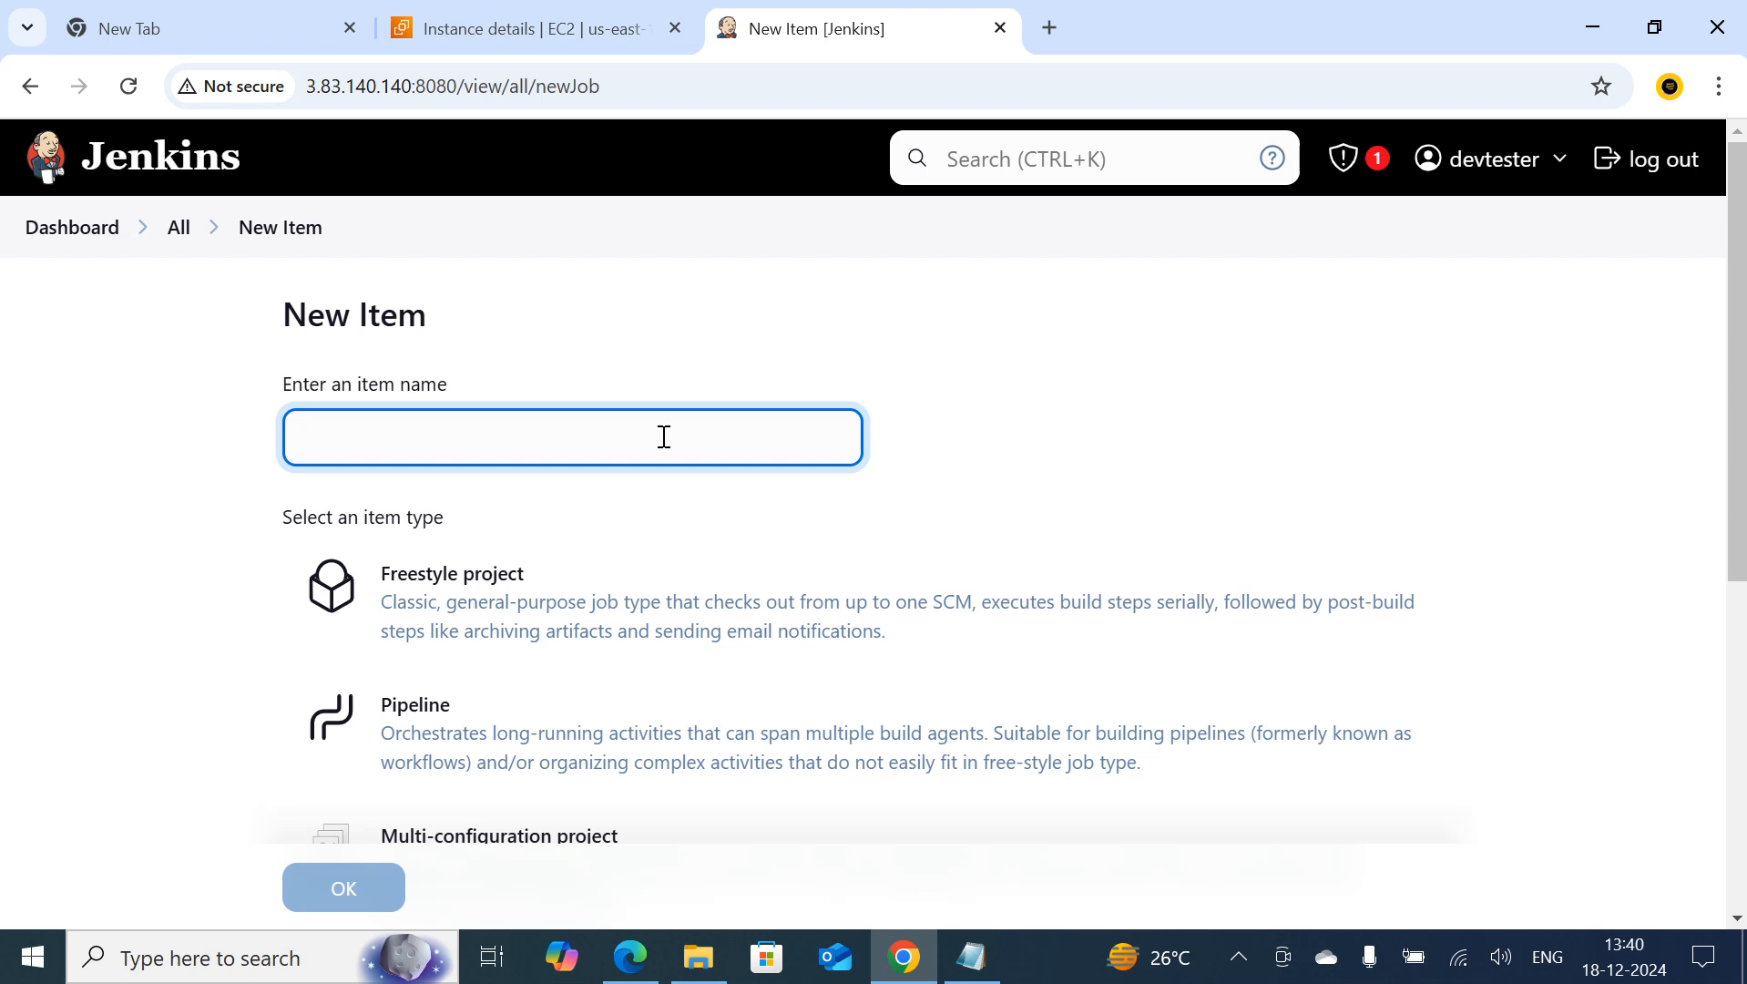
pyautogui.click(625, 452)
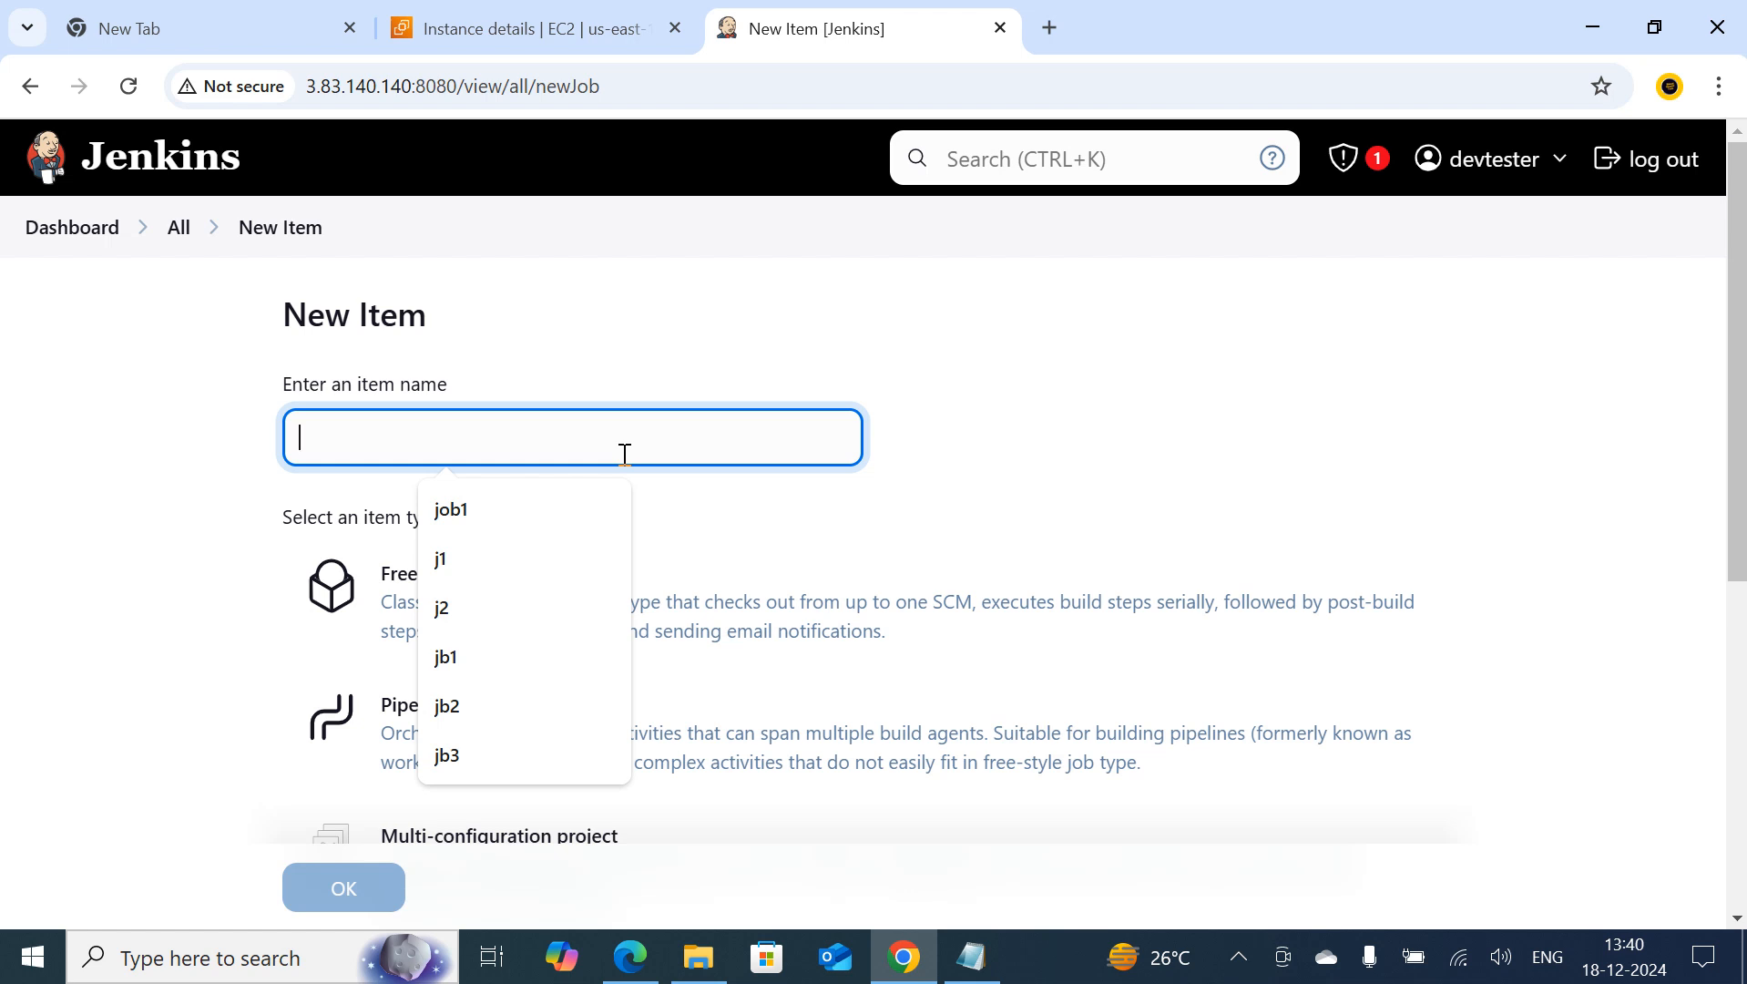
pyautogui.write('v')
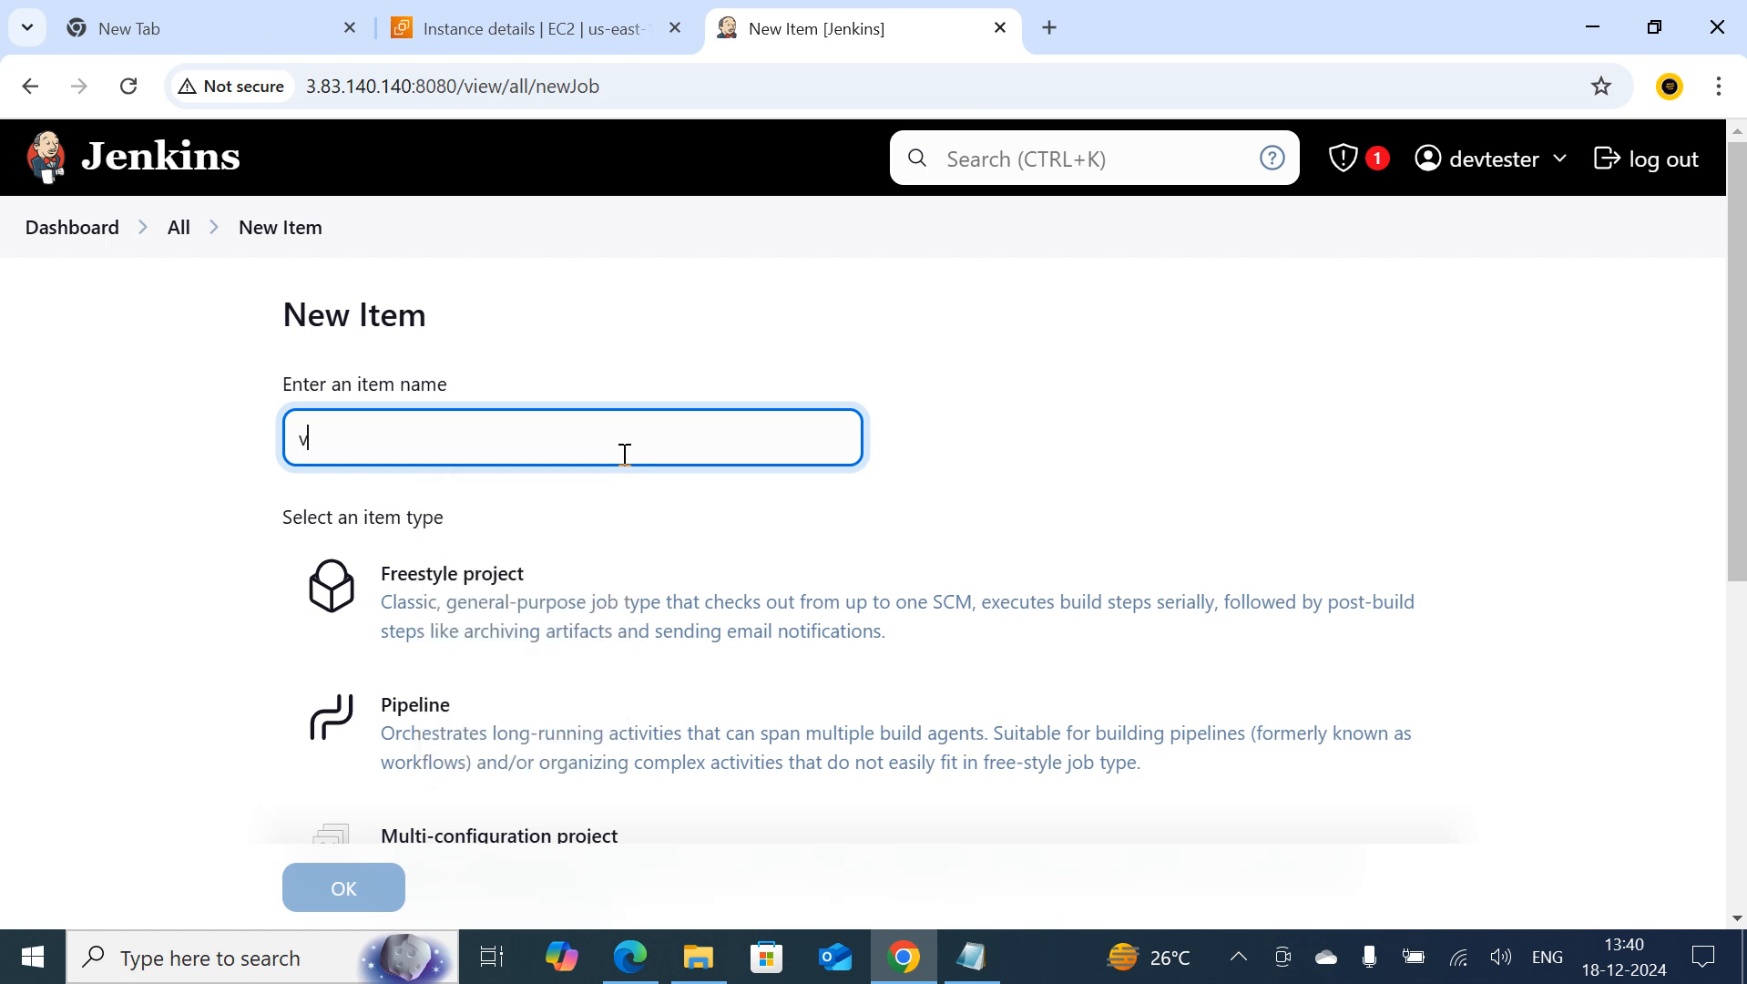
pyautogui.write('ariable')
pyautogui.click(489, 603)
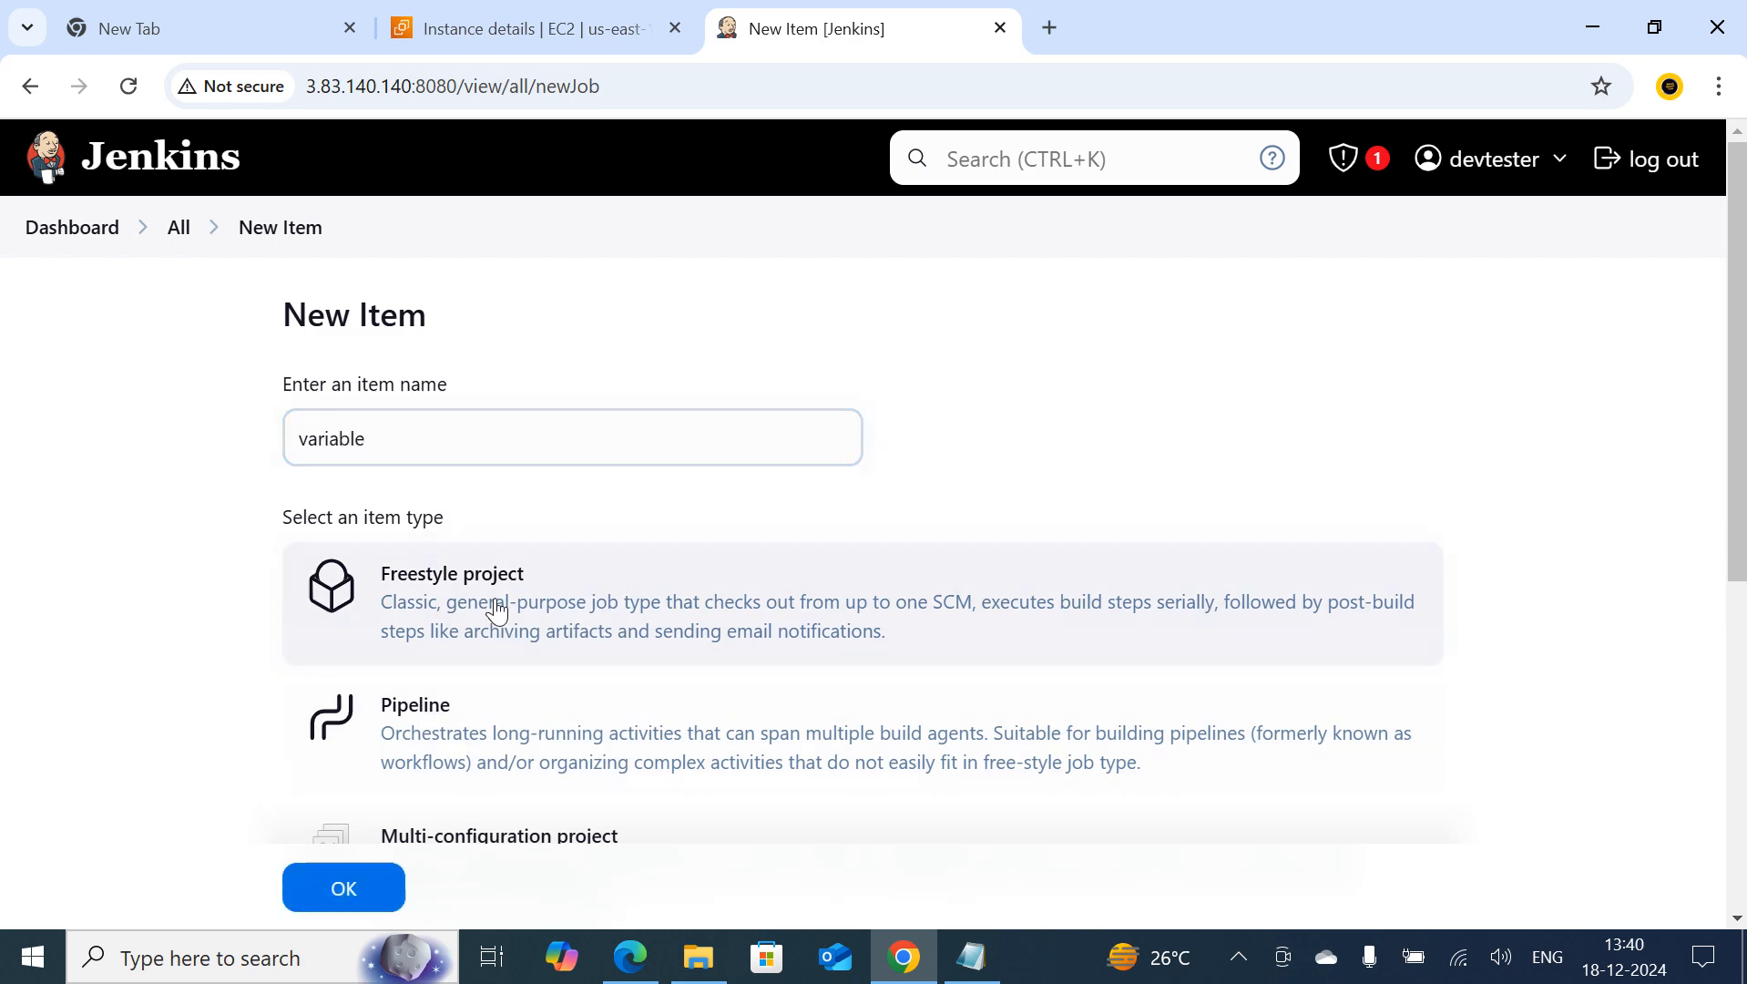
pyautogui.click(325, 910)
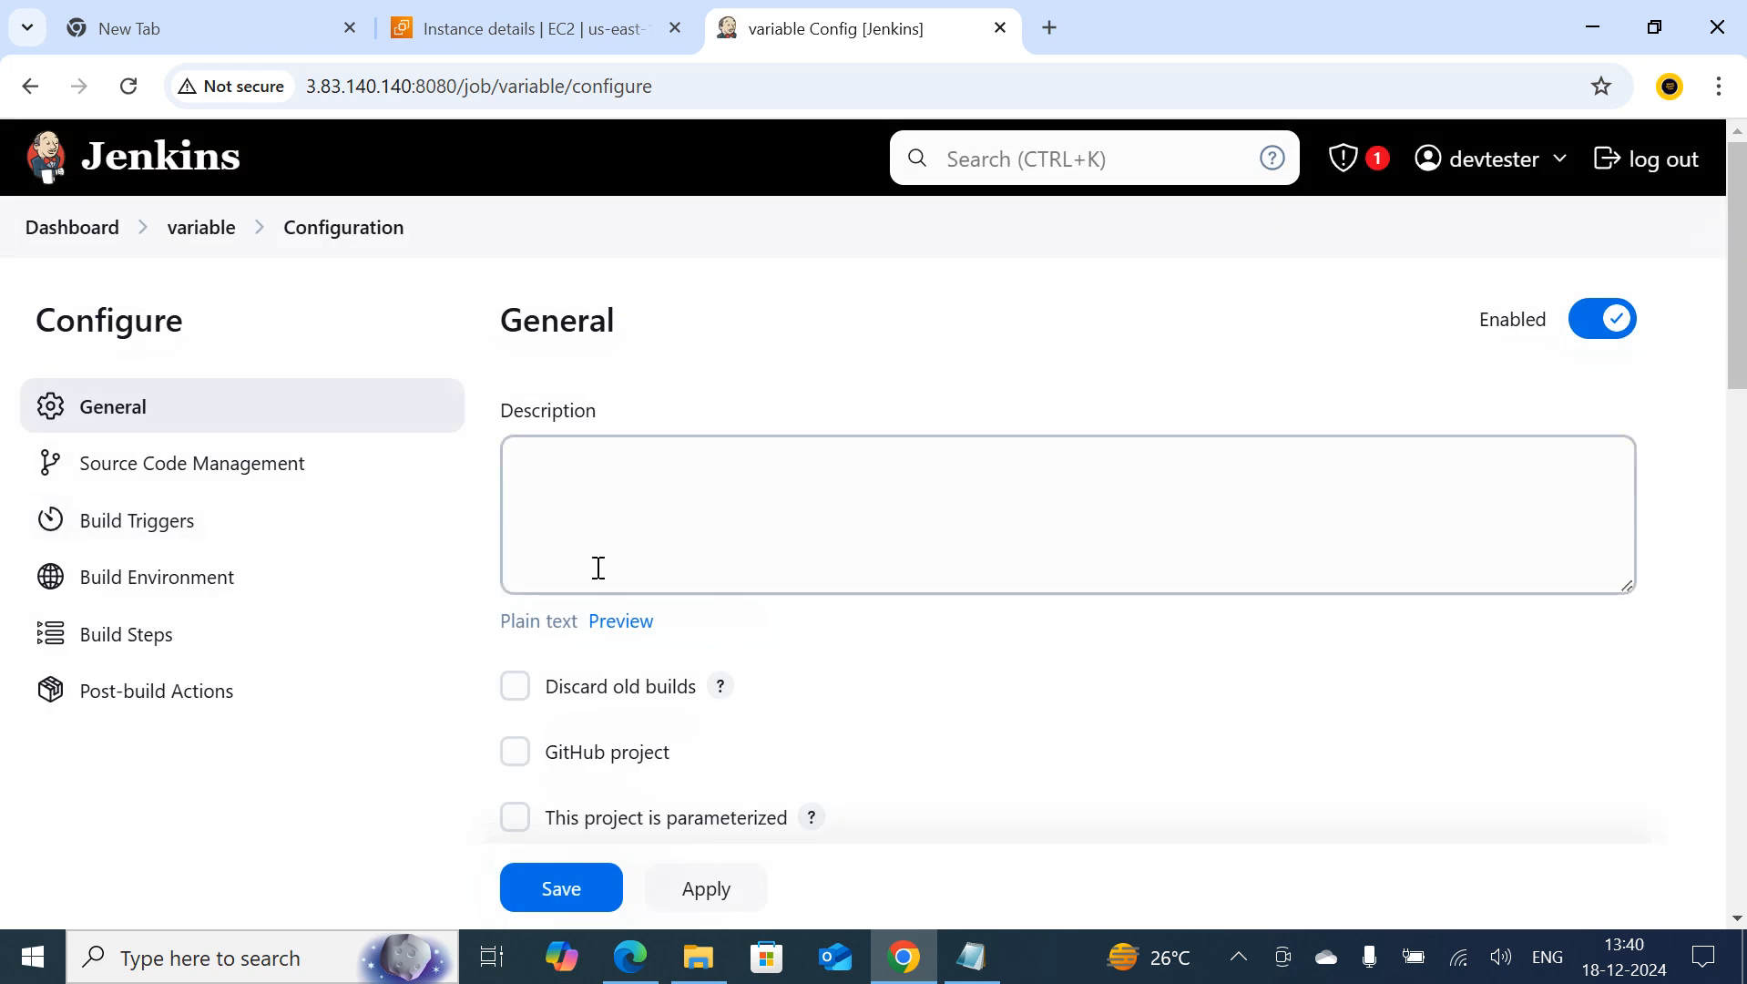
# Add an Execute shell build step to the variable job
pyautogui.scroll(-1, 577, 551)
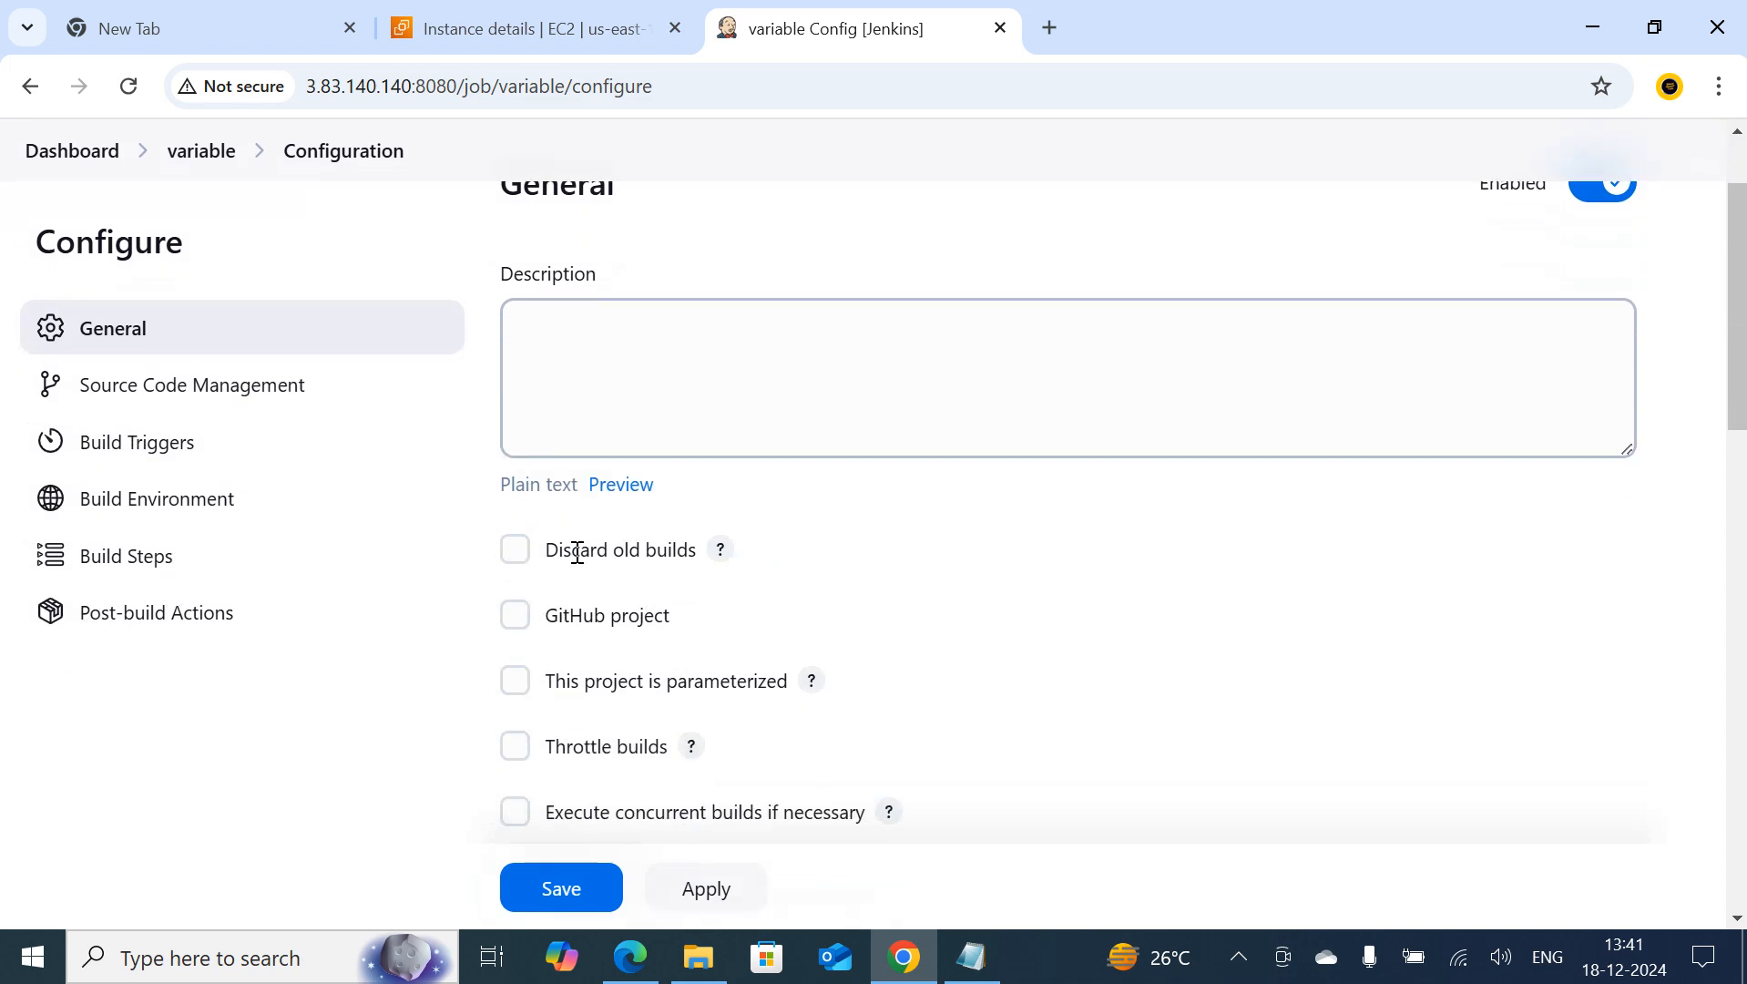
pyautogui.scroll(-1, 579, 565)
pyautogui.scroll(-1, 579, 566)
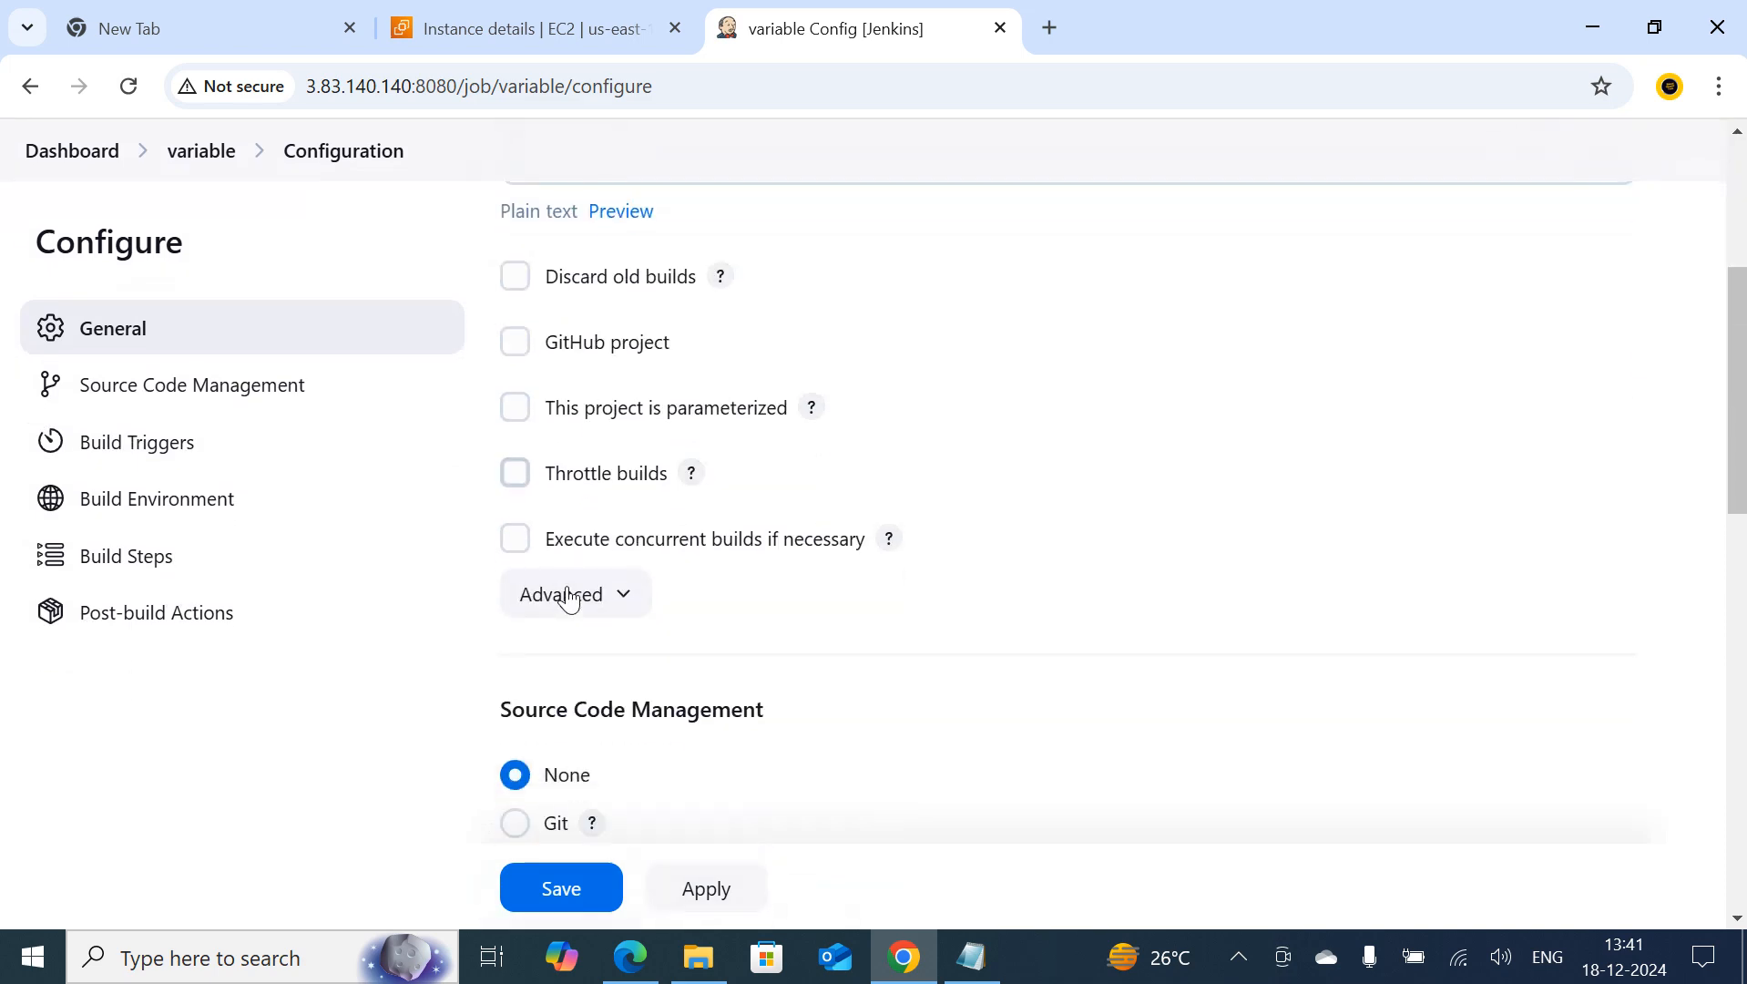
pyautogui.scroll(-2, 555, 601)
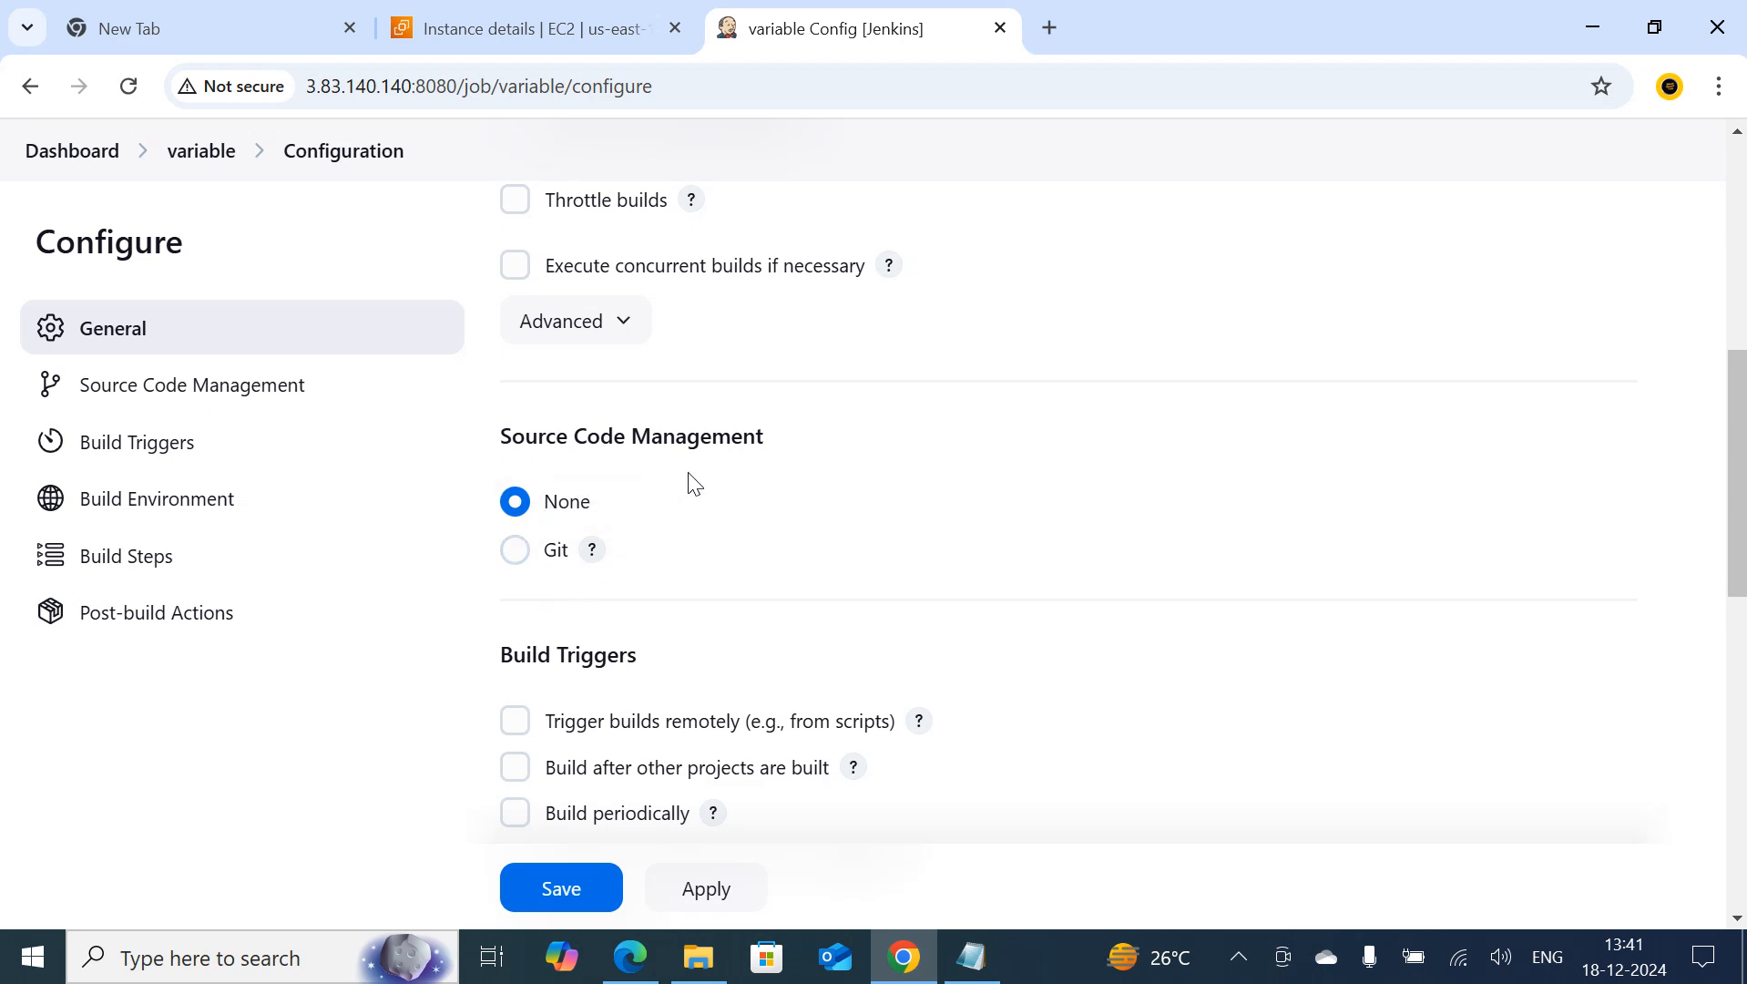
pyautogui.scroll(-3, 699, 669)
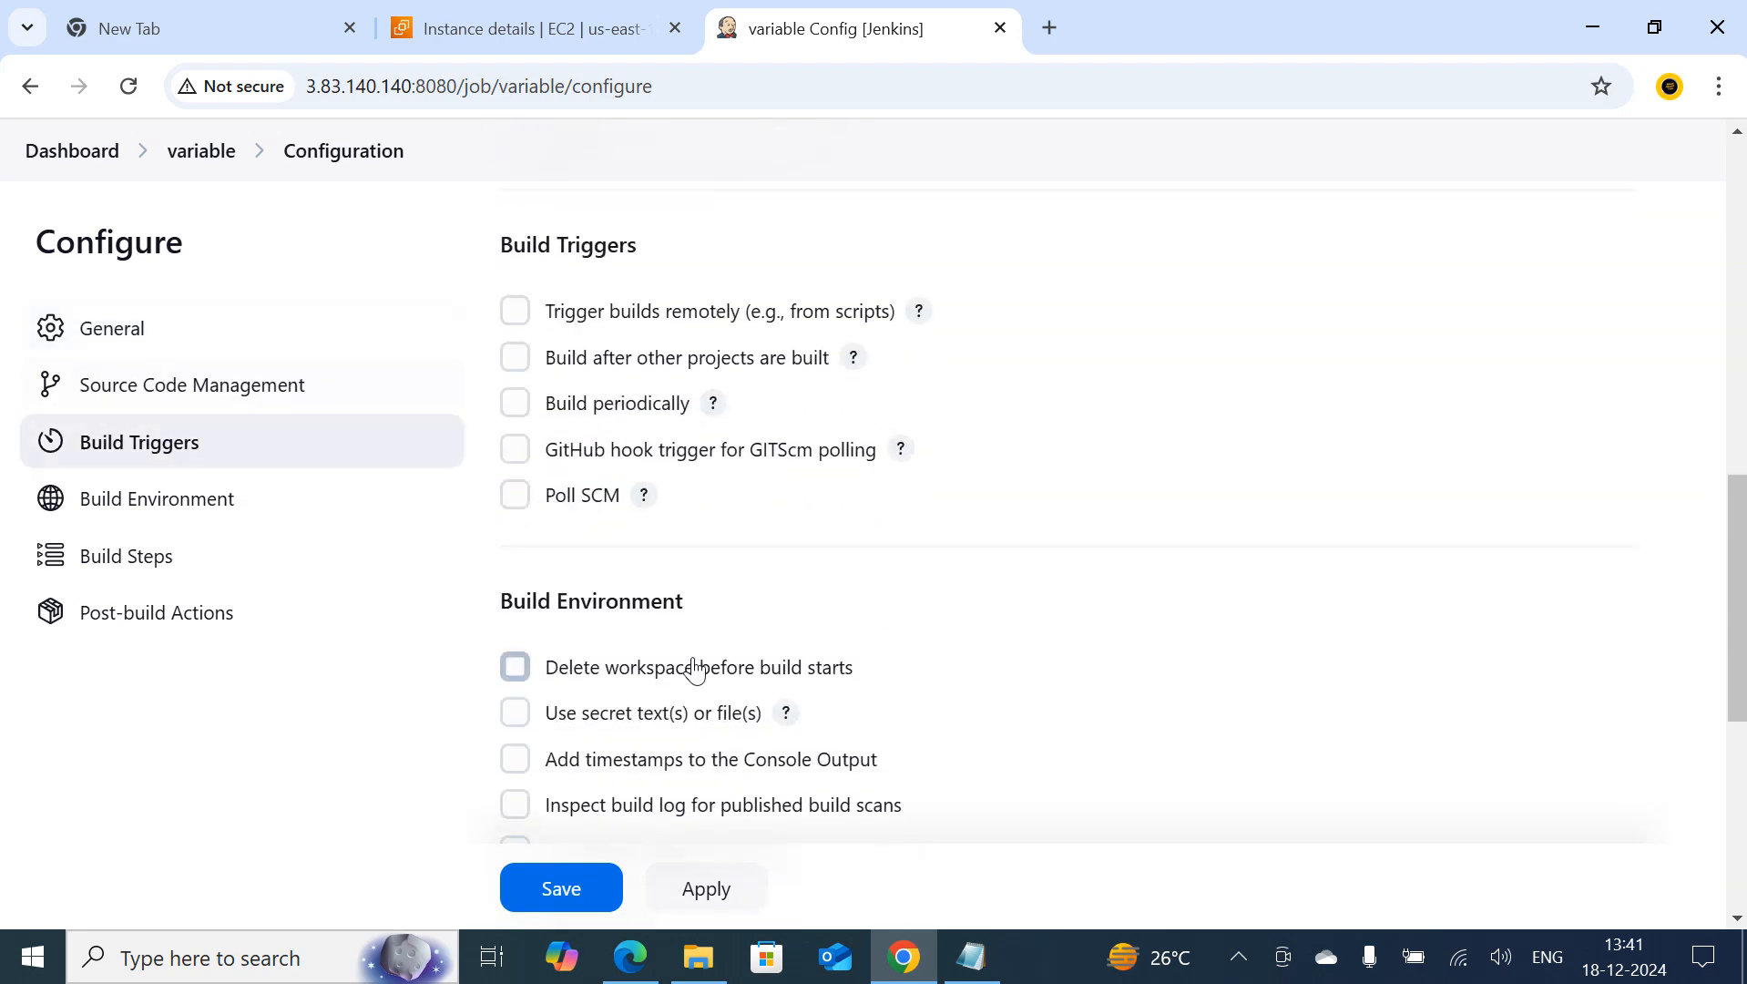
pyautogui.scroll(-4, 697, 669)
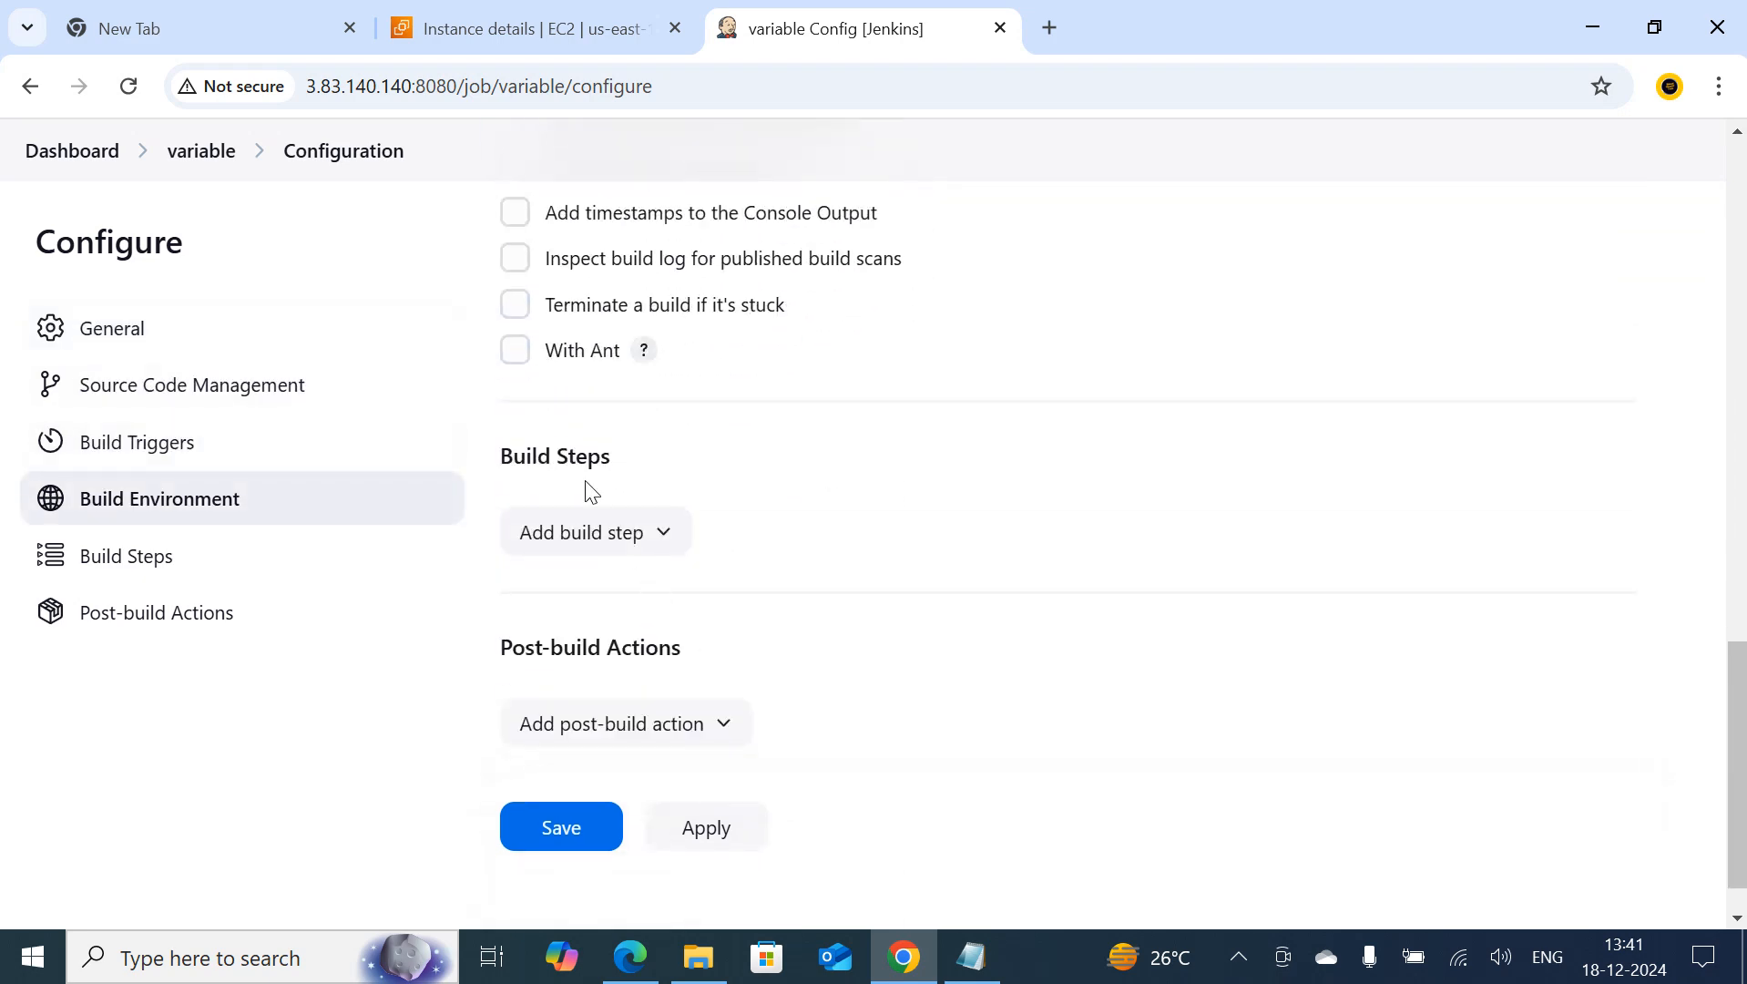
pyautogui.click(655, 551)
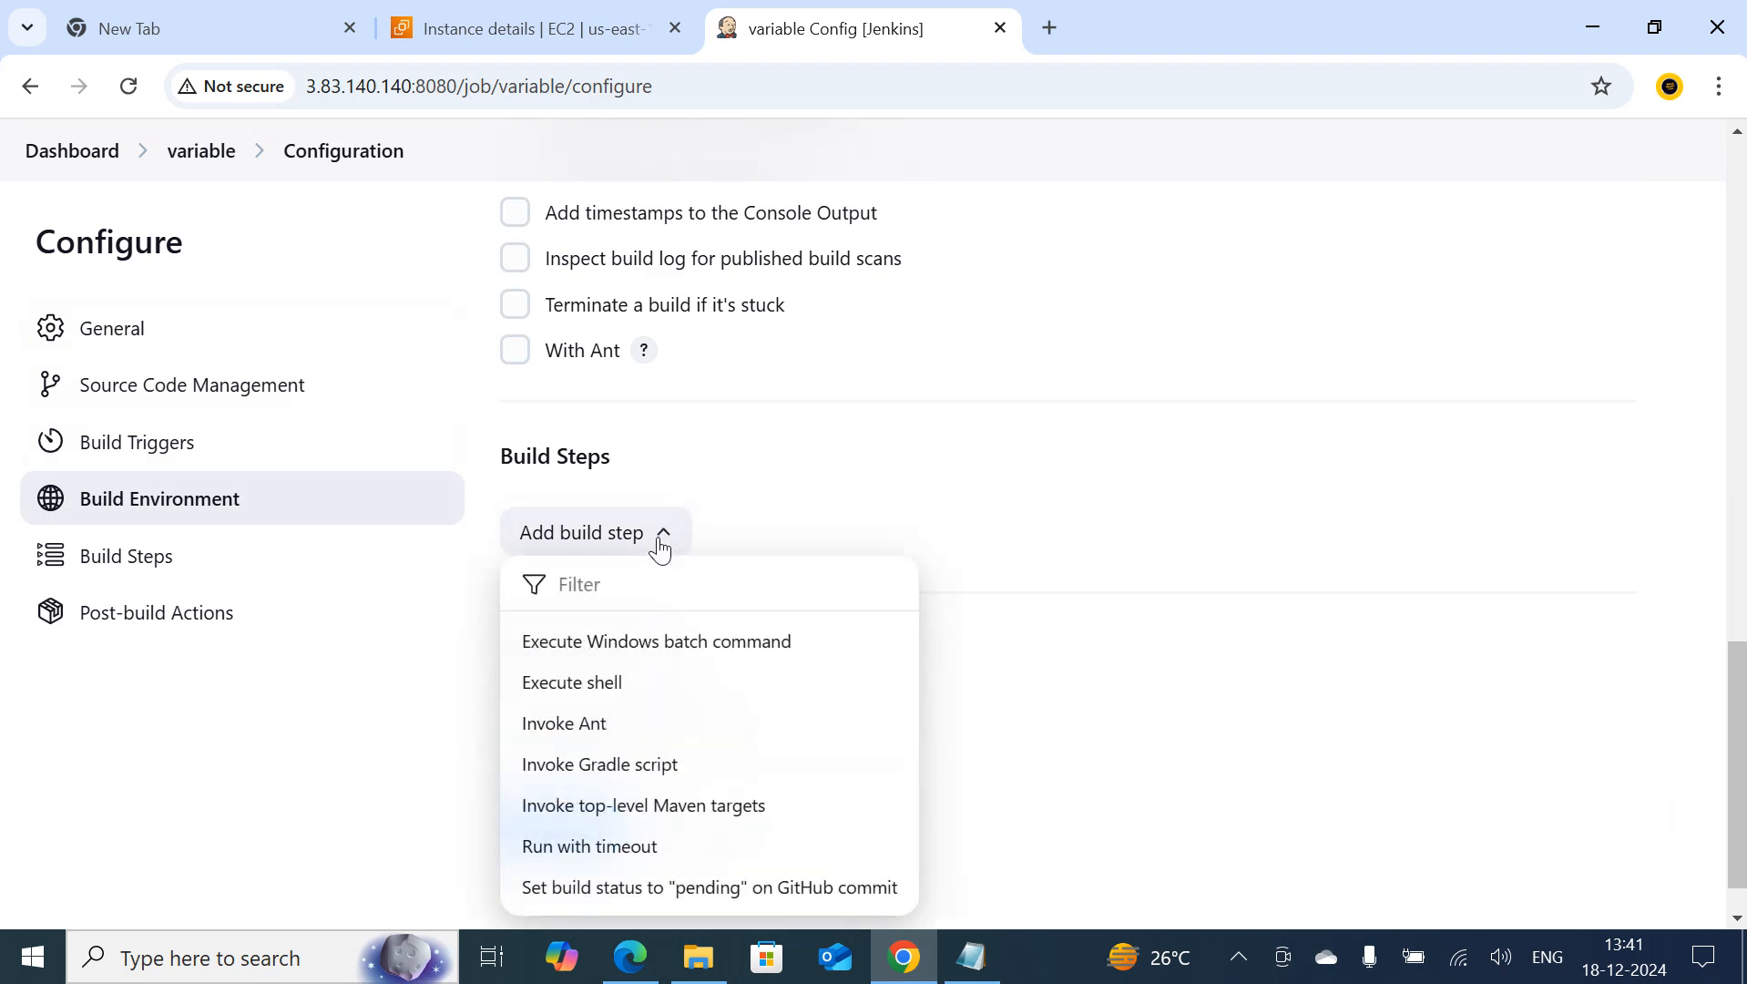
pyautogui.click(563, 692)
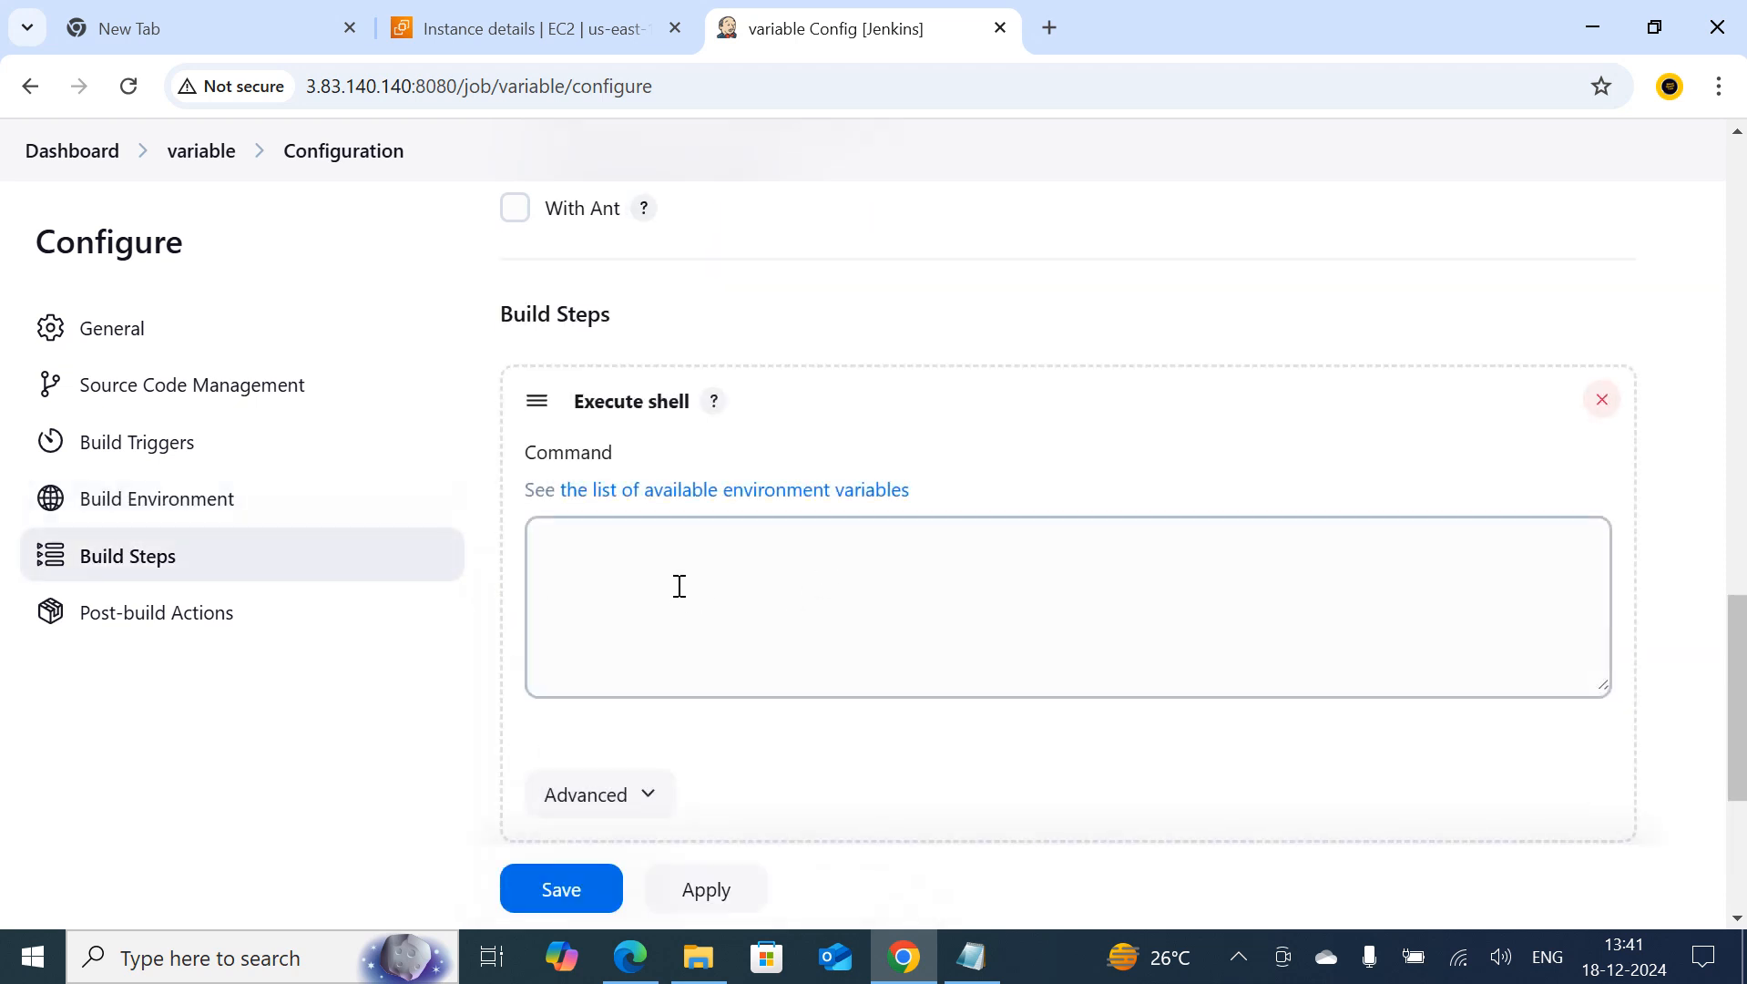
pyautogui.click(680, 584)
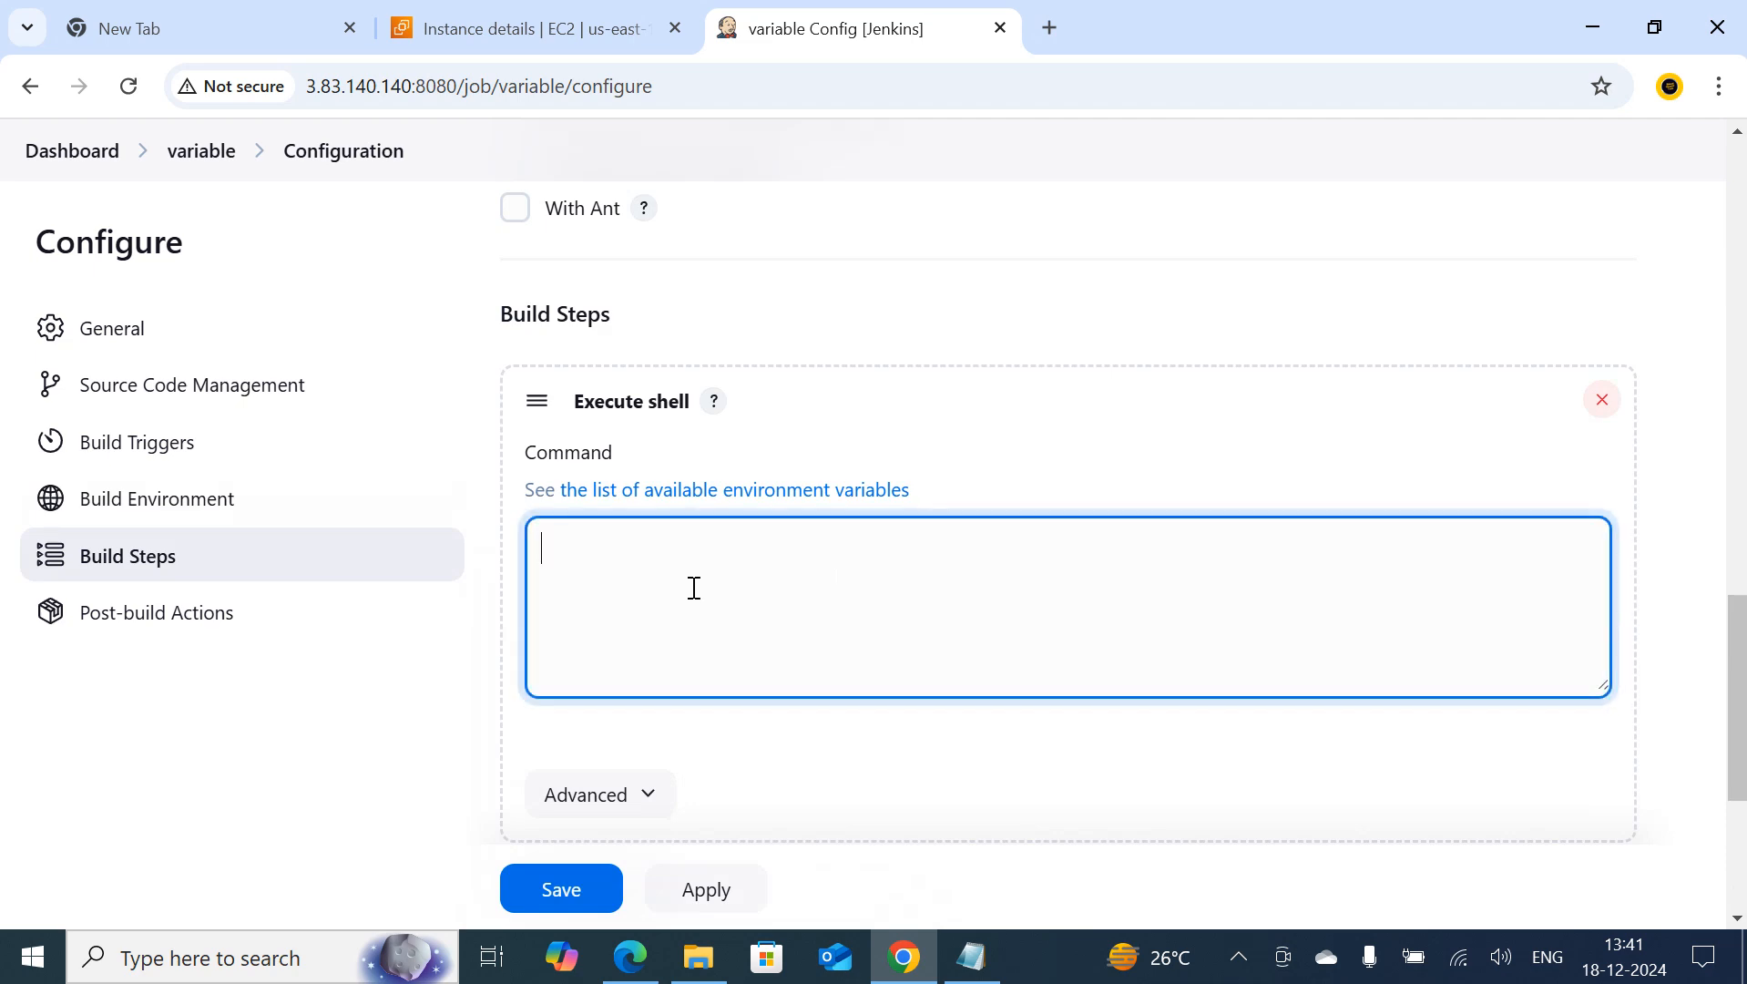
# Copy the name, proffession and company assignments with their echo line from the Notepad notes into the shell Command of the Jenkins job
pyautogui.click(971, 955)
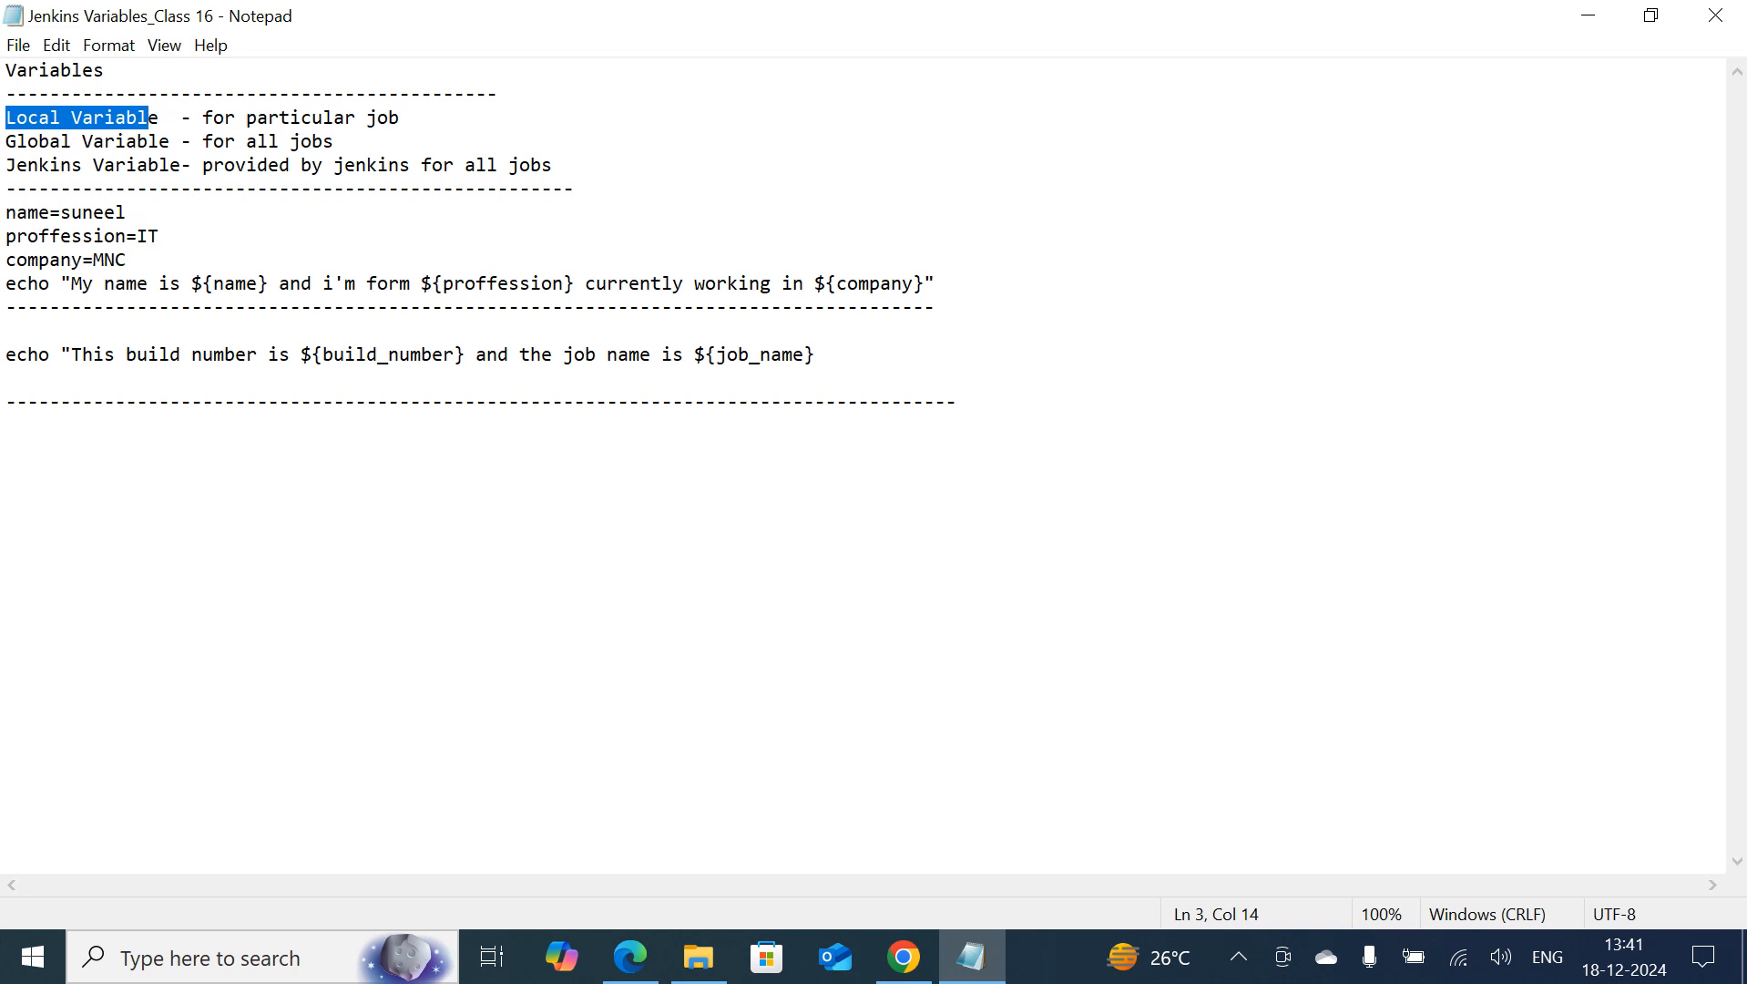
pyautogui.moveTo(6, 212); pyautogui.dragTo(1063, 287)
pyautogui.hotkey('ctrl', 'c')
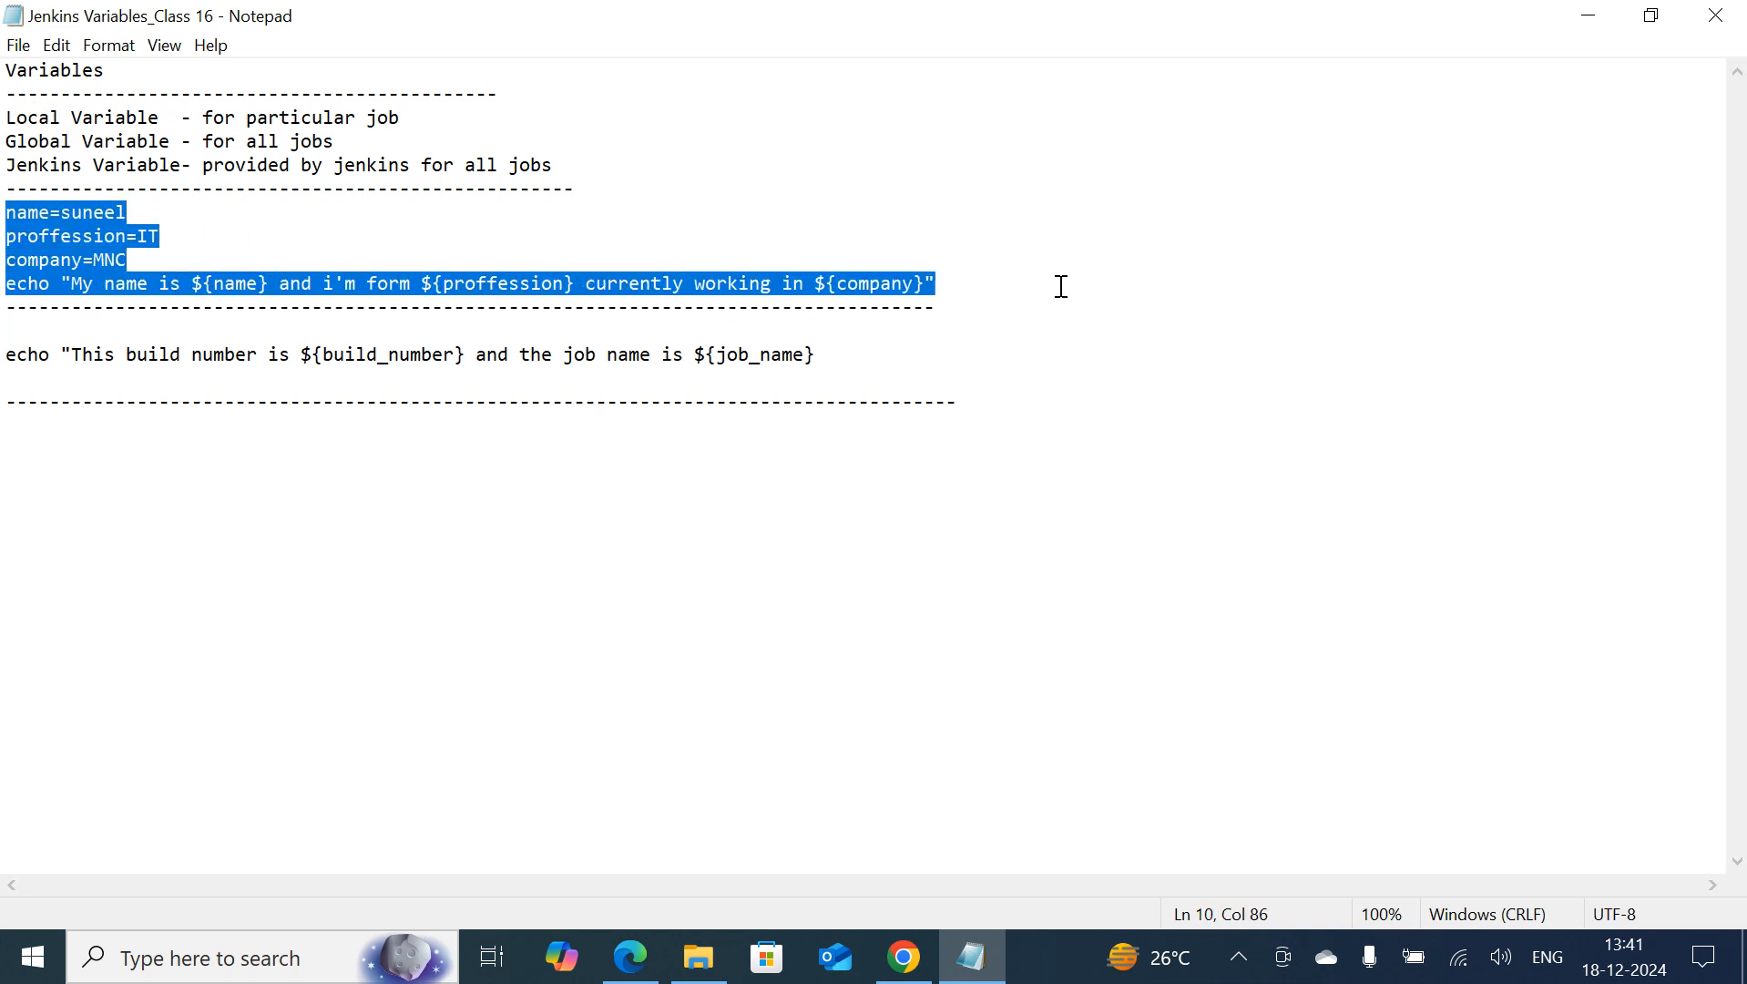
pyautogui.click(1589, 19)
pyautogui.hotkey('ctrl', 'v')
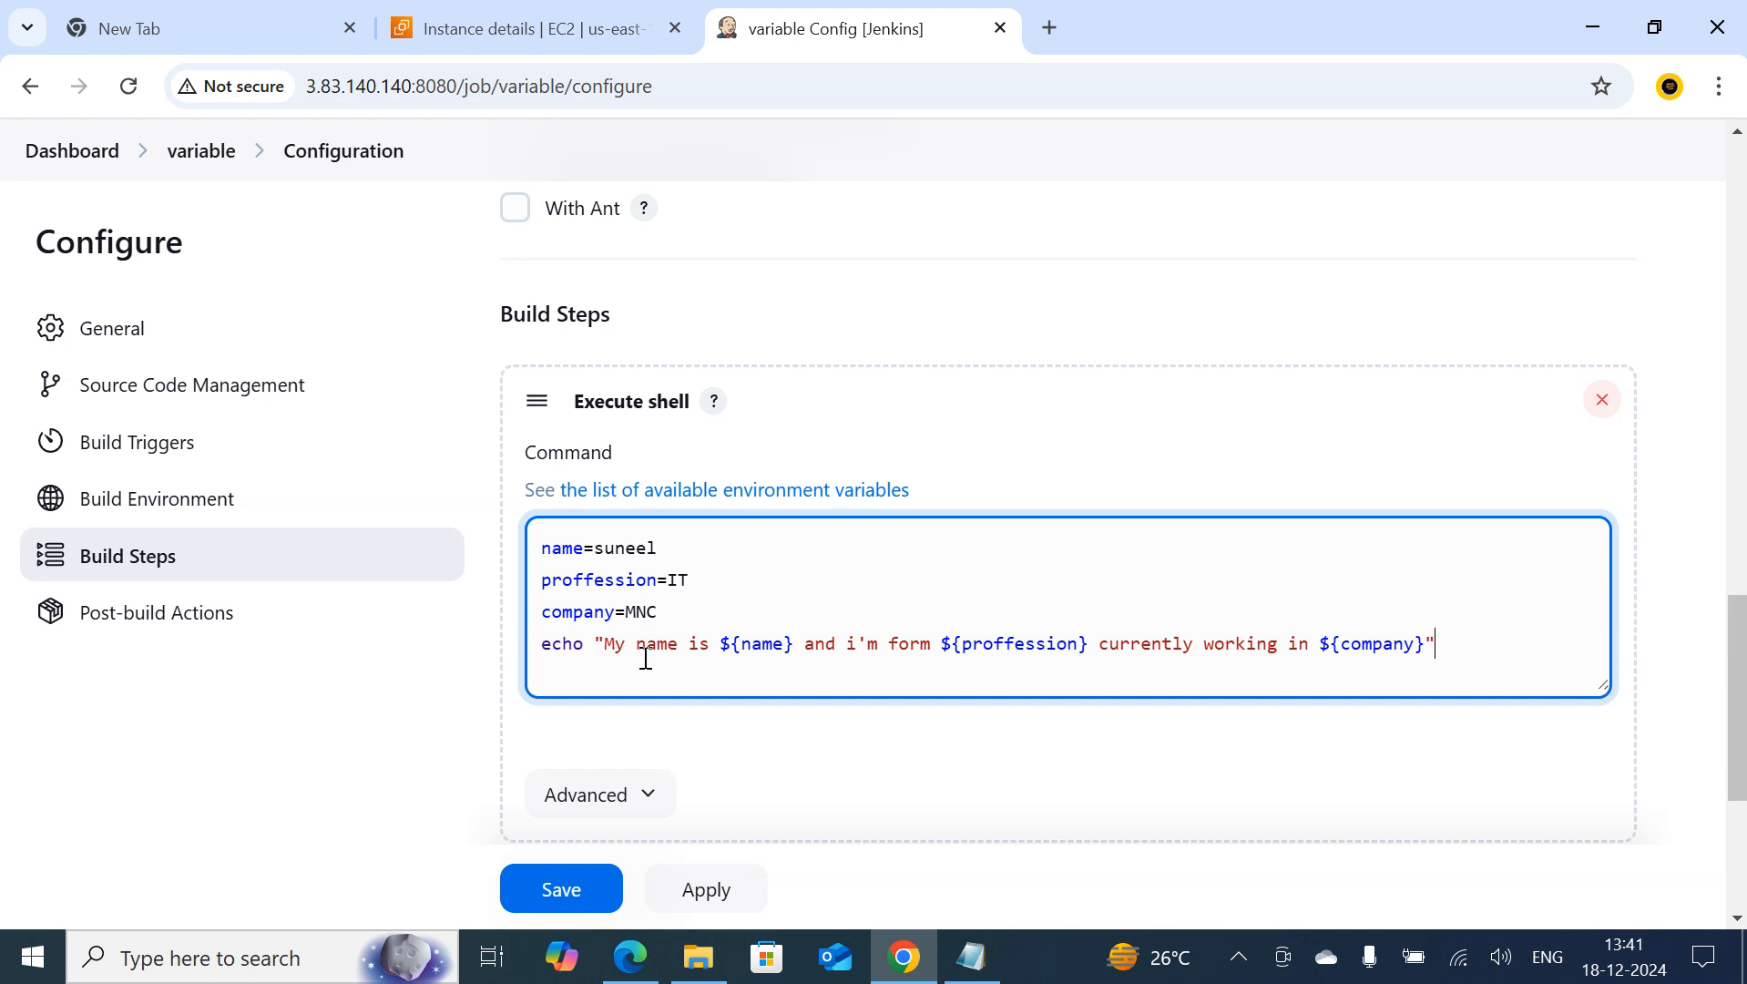
# Examine how the echo line's name, proffession and company references match the variable assignments in the shell script
pyautogui.doubleClick(724, 645)
pyautogui.doubleClick(760, 647)
pyautogui.moveTo(541, 579); pyautogui.dragTo(692, 580)
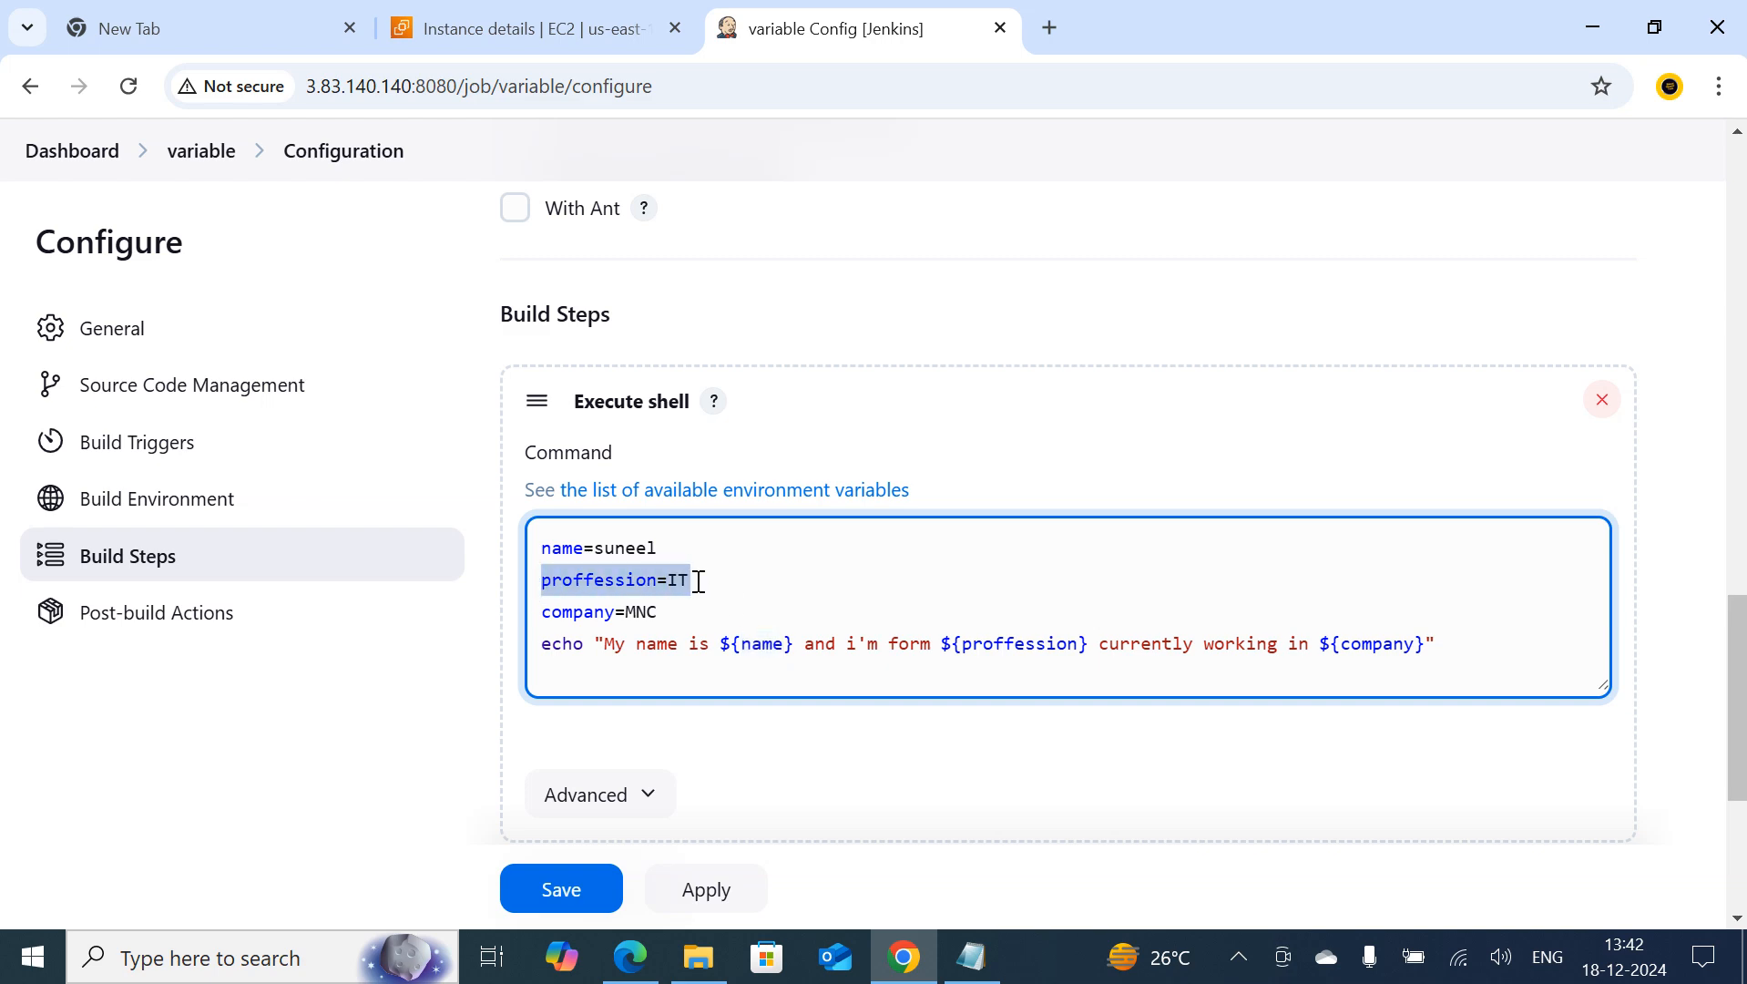
pyautogui.click(866, 679)
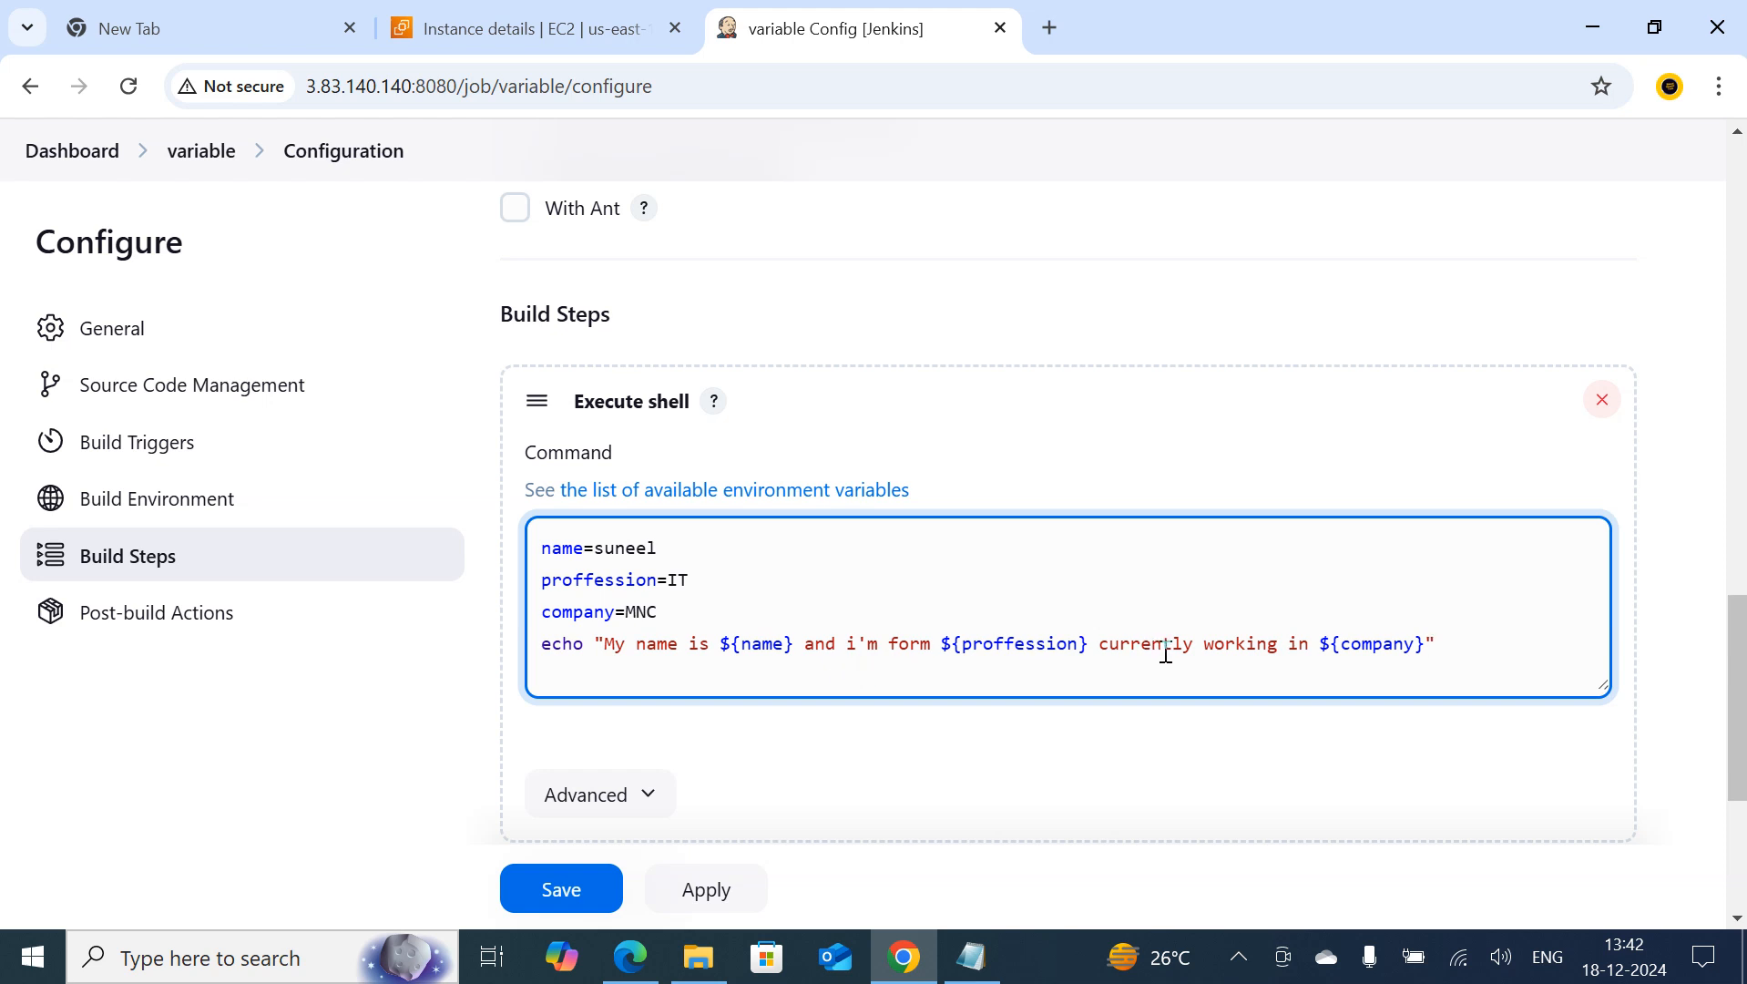
pyautogui.doubleClick(1389, 644)
pyautogui.doubleClick(641, 611)
pyautogui.click(817, 691)
# Append the line echo "my name is ${company}" to the end of the shell script
pyautogui.press('Return')
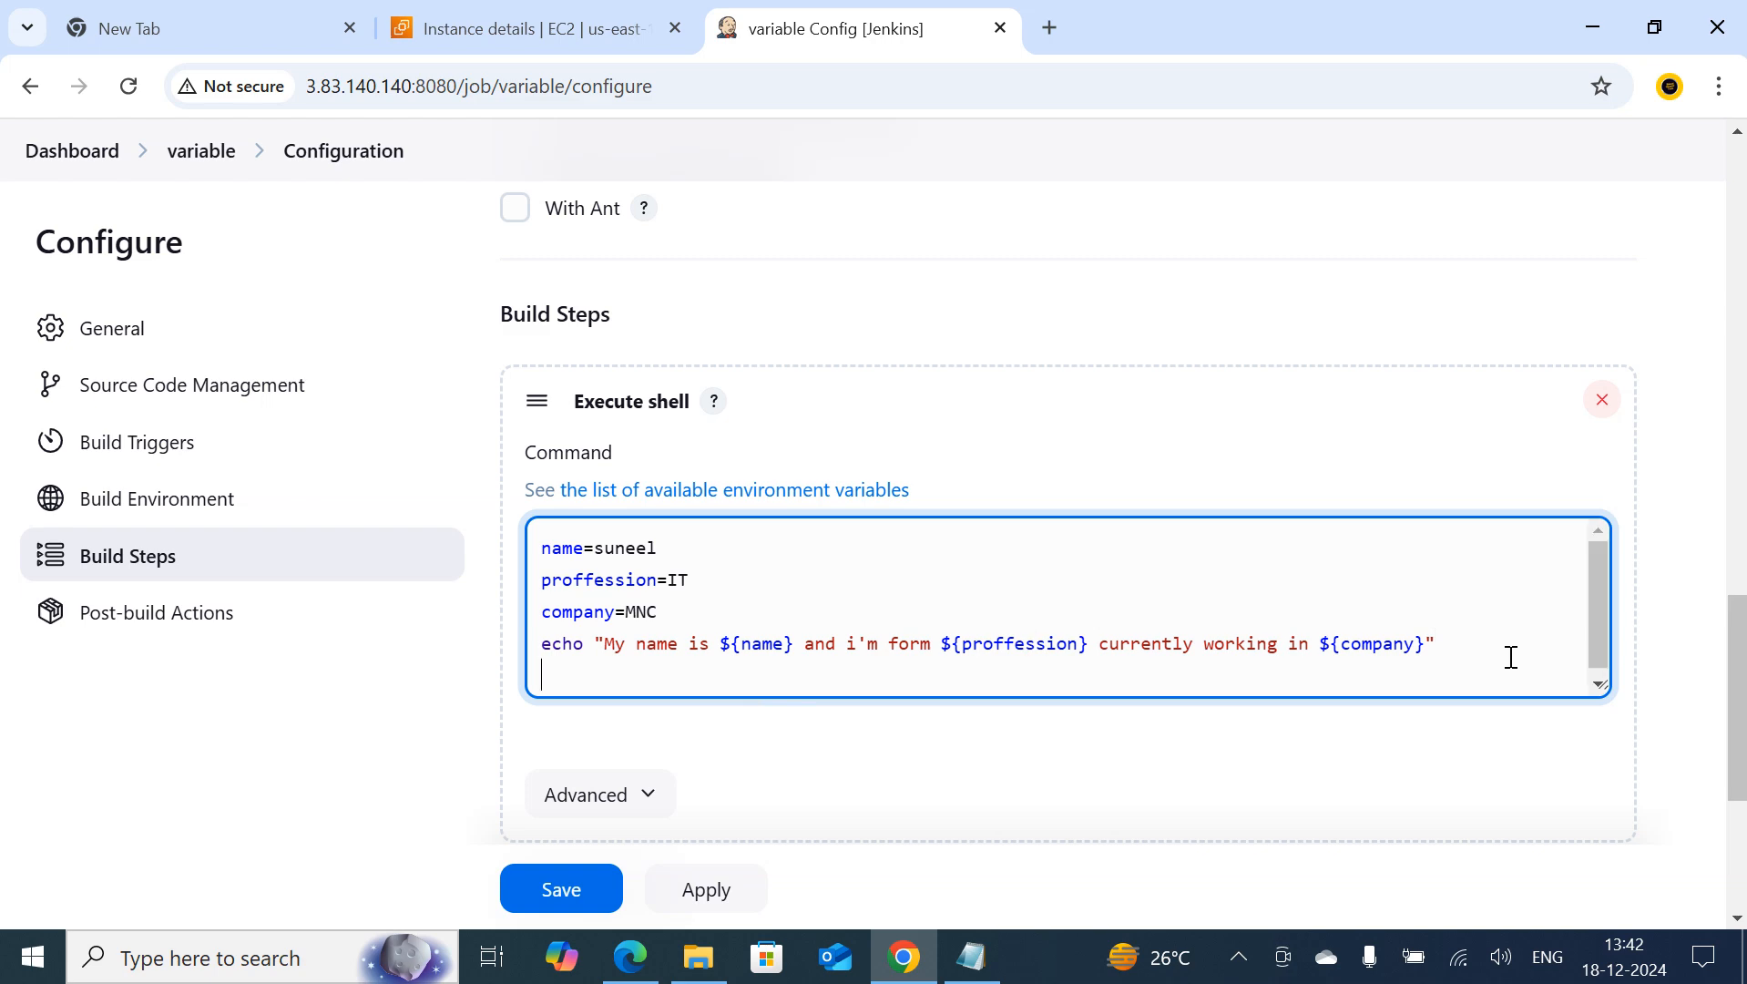
pyautogui.write('echo "my name is')
pyautogui.write('$')
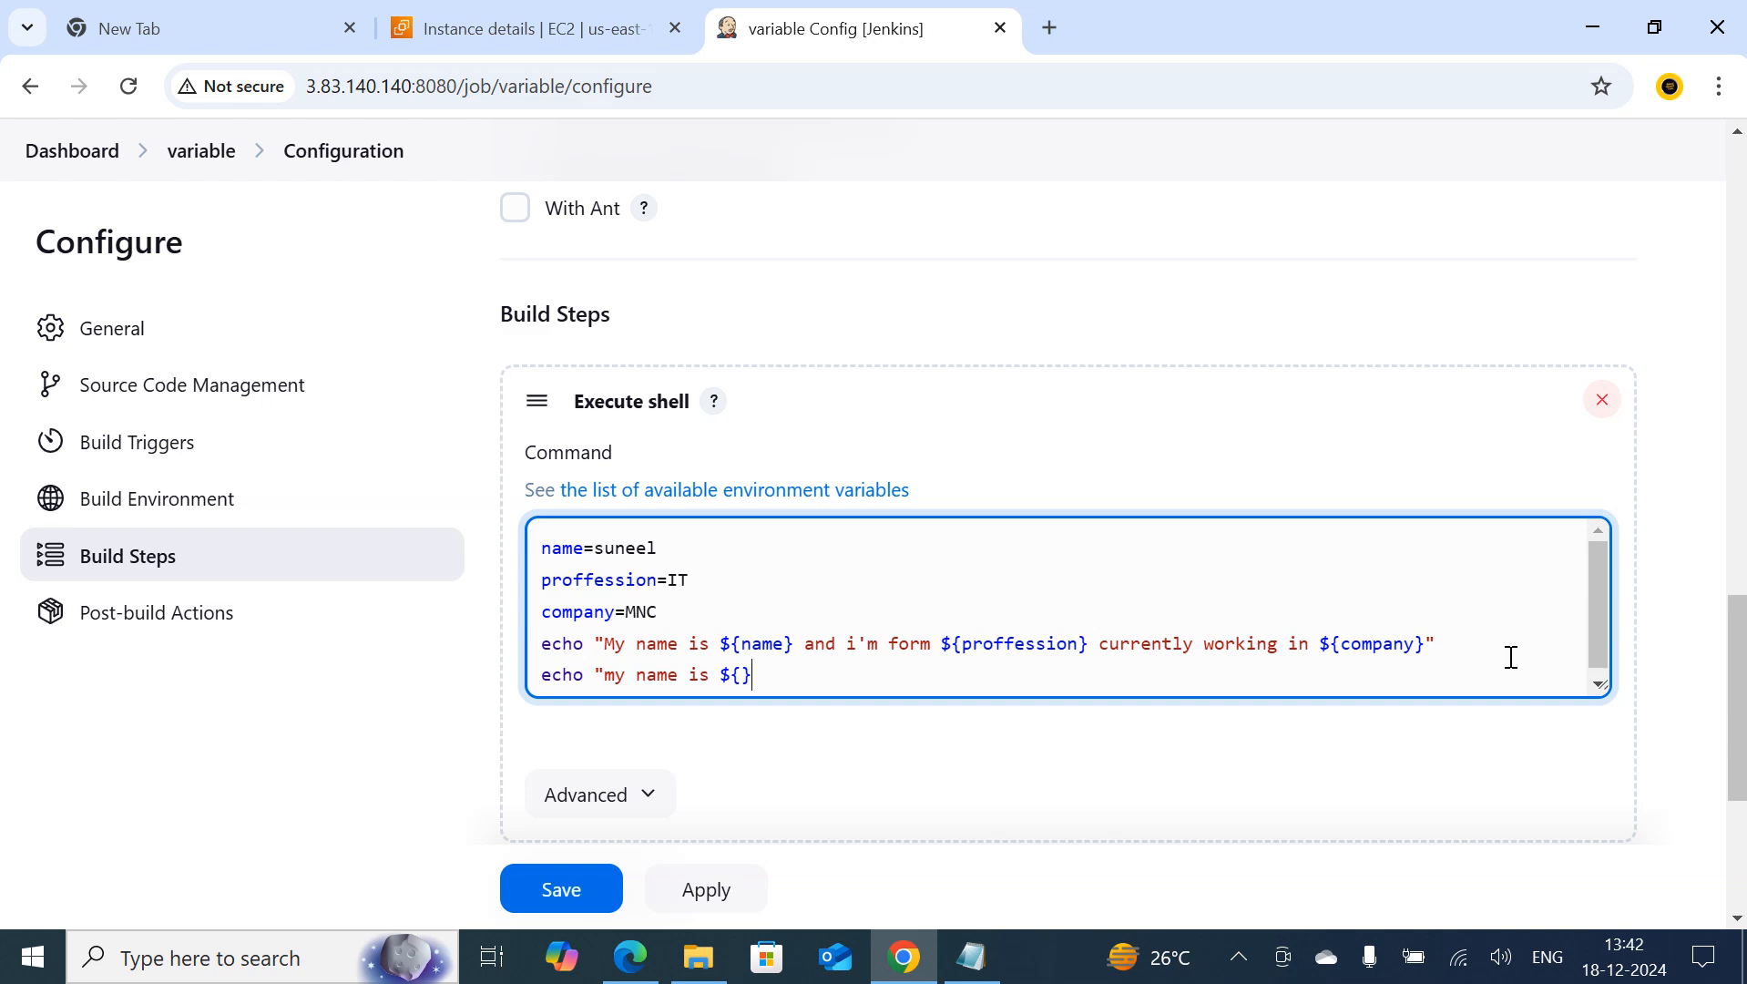
pyautogui.write('{nmae')
pyautogui.press('BackSpace')
pyautogui.press('BackSpace')
pyautogui.press('BackSpace')
pyautogui.press('BackSpace')
pyautogui.write('comopan')
pyautogui.press('BackSpace')
pyautogui.press('BackSpace')
pyautogui.press('BackSpace')
pyautogui.press('BackSpace')
pyautogui.write('pany')
pyautogui.click(924, 682)
pyautogui.scroll(-1, 884, 653)
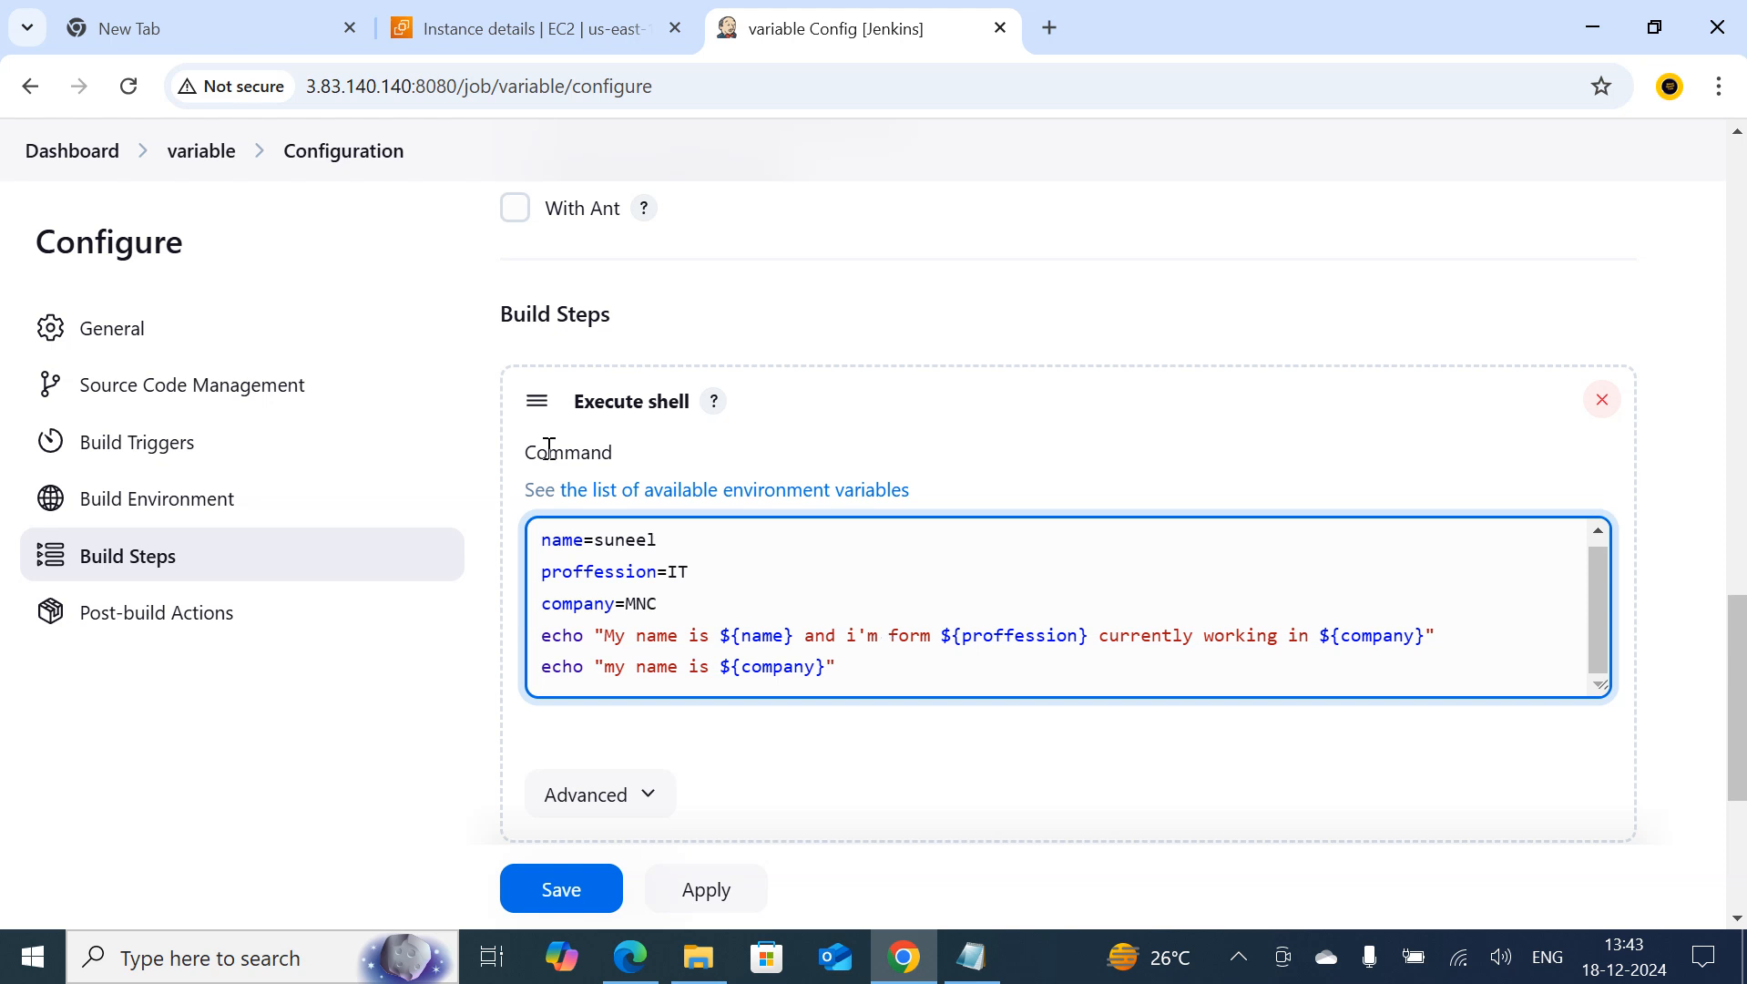
# Save the variable job's configuration and run a build of it
pyautogui.click(577, 906)
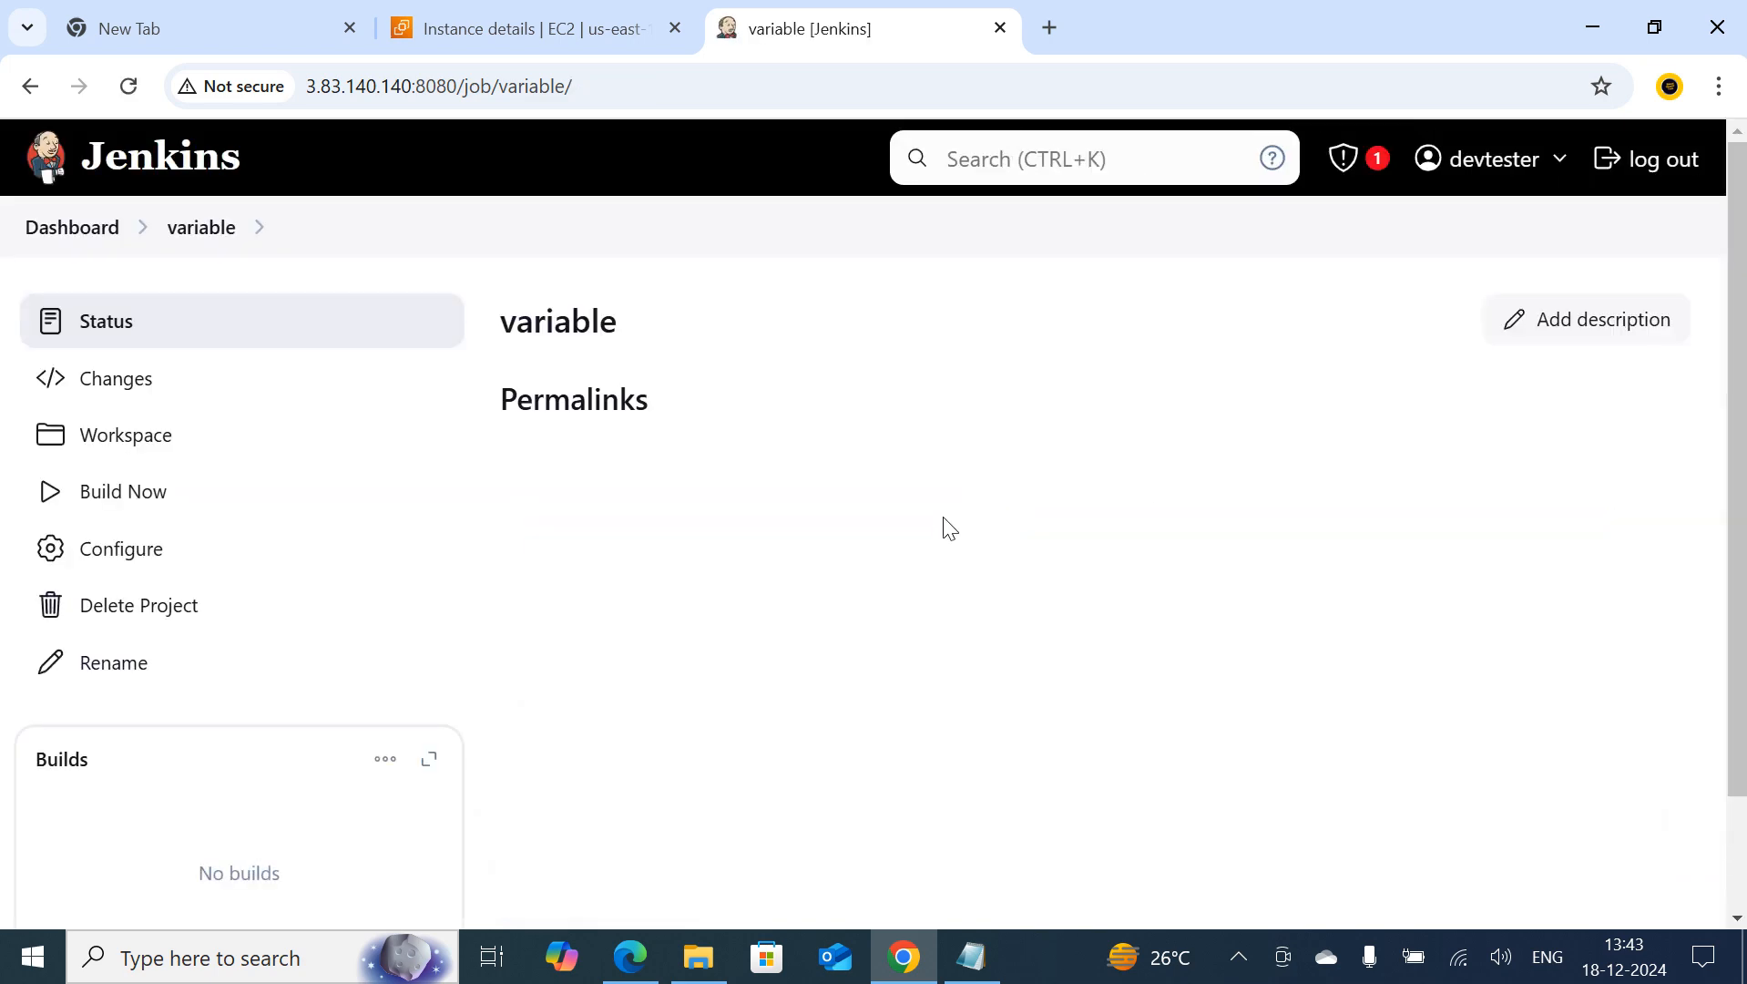
pyautogui.scroll(-2, 947, 528)
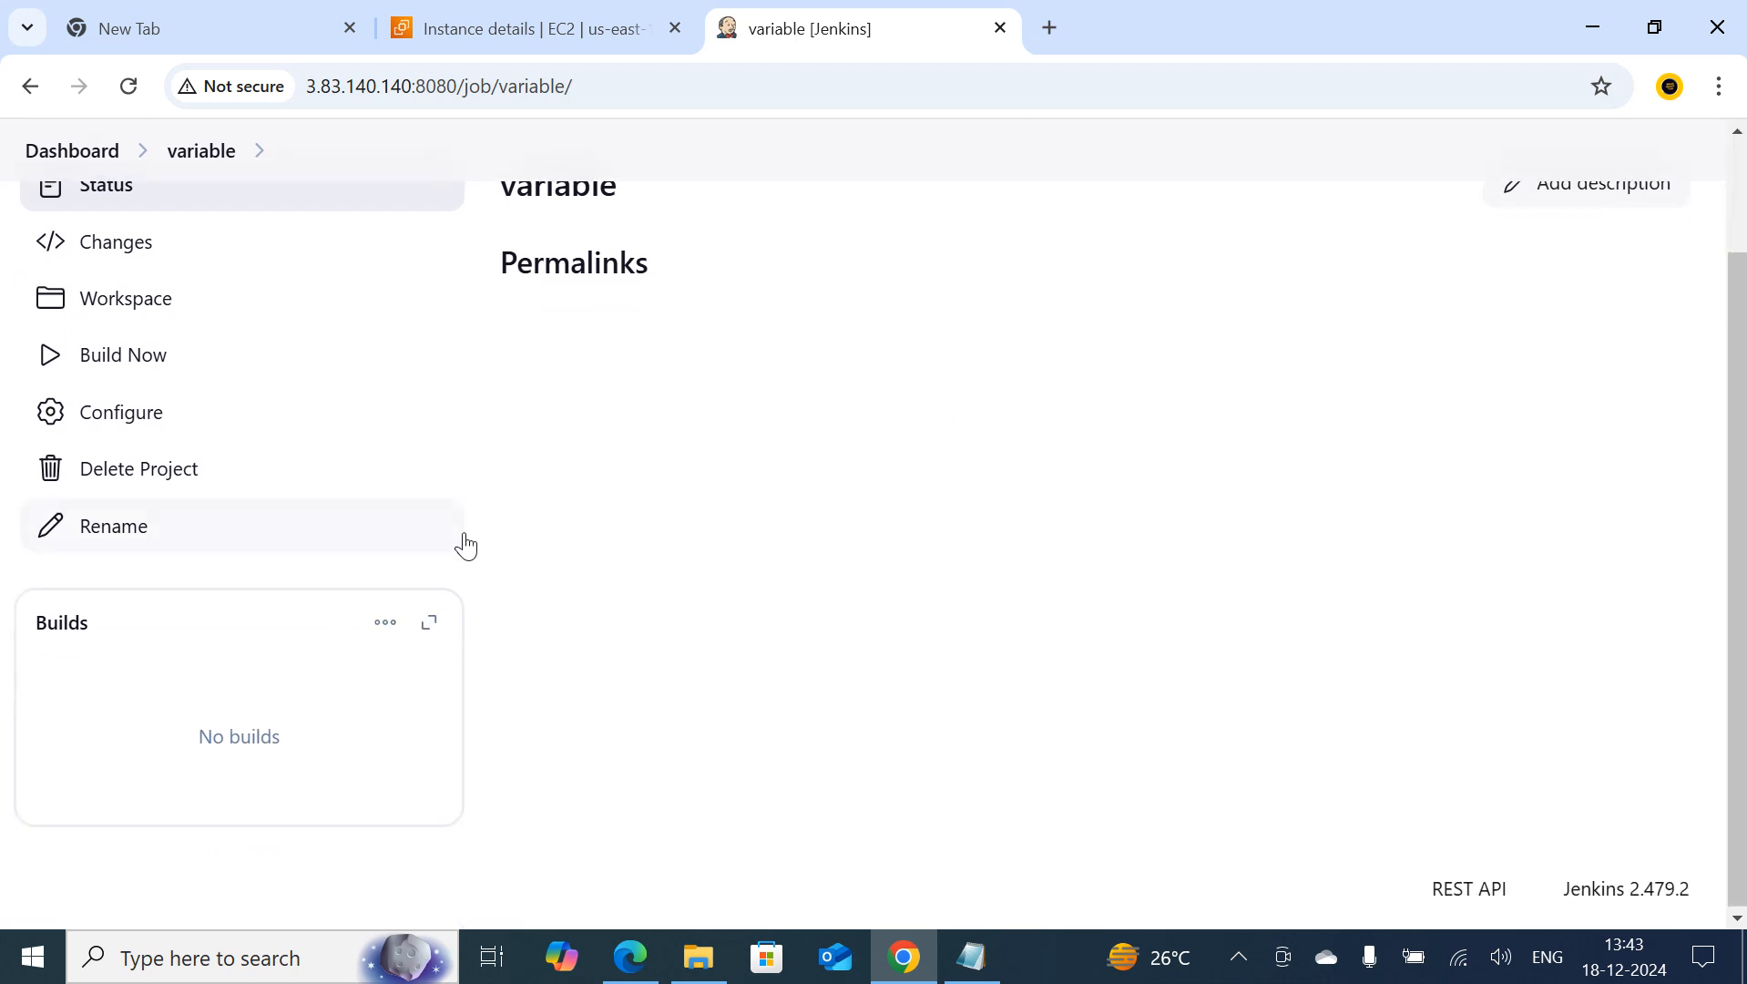
pyautogui.click(126, 368)
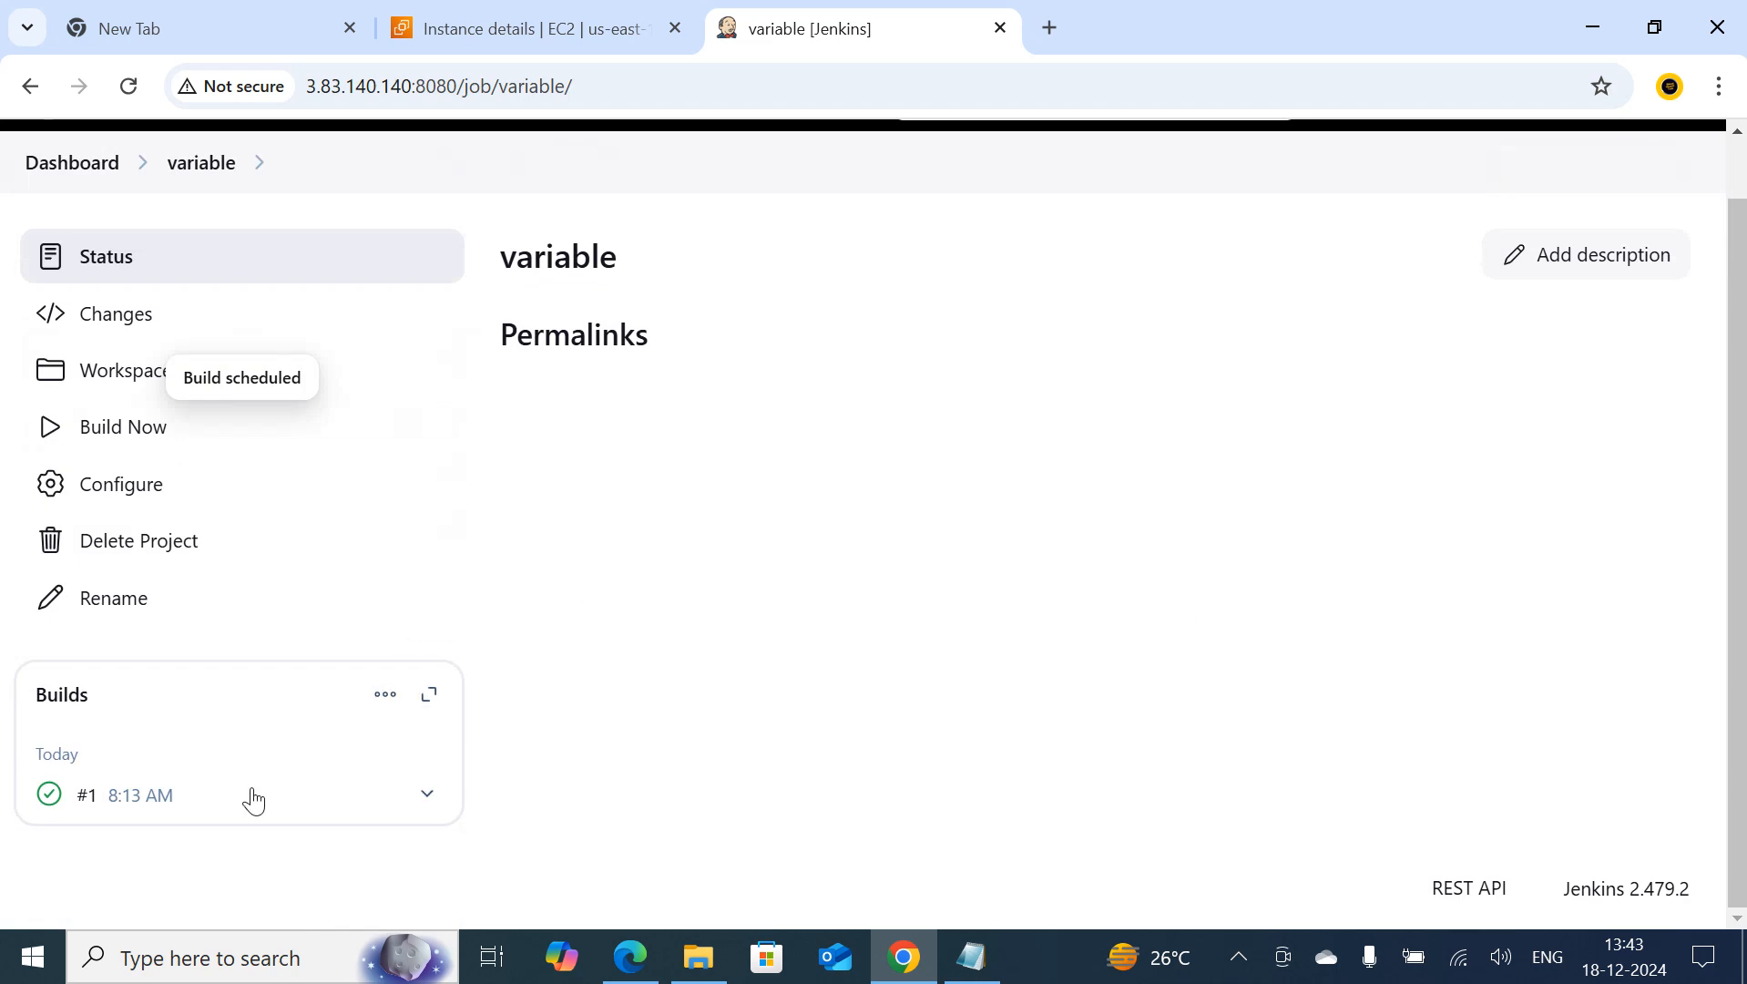
# Examine the console output of the variable job's build #1, comparing the printed echo lines with the variable assignments
pyautogui.click(44, 795)
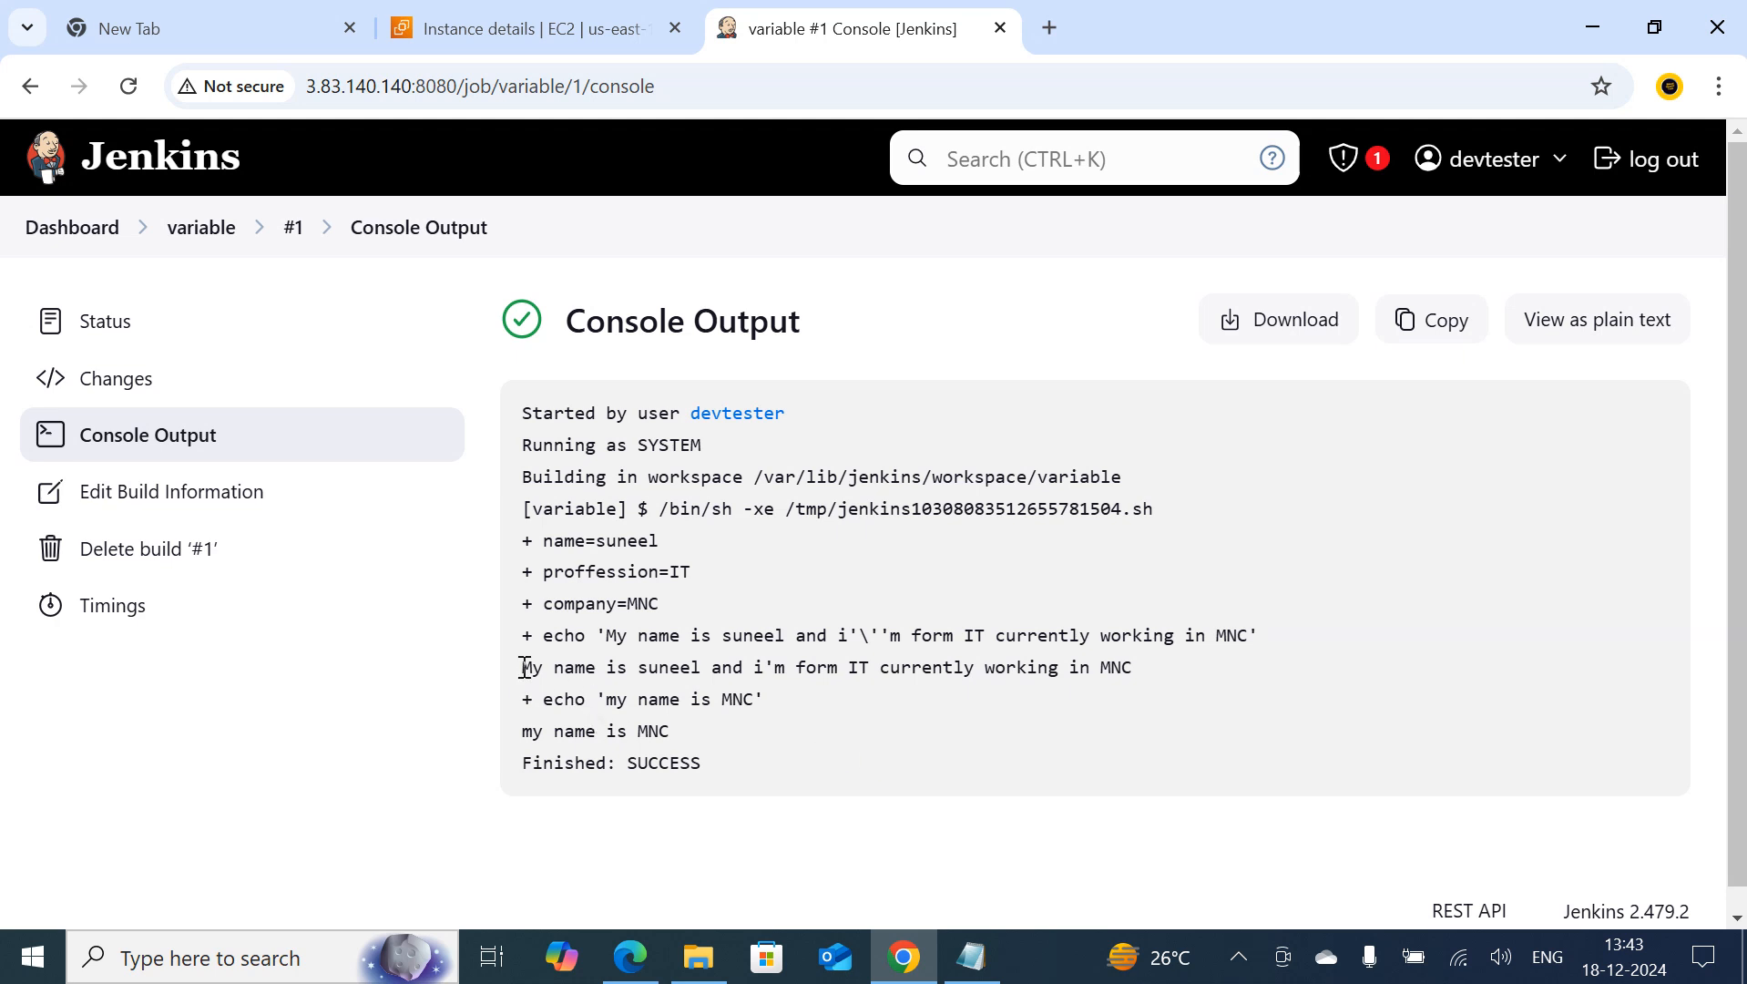
pyautogui.moveTo(523, 668); pyautogui.dragTo(692, 668)
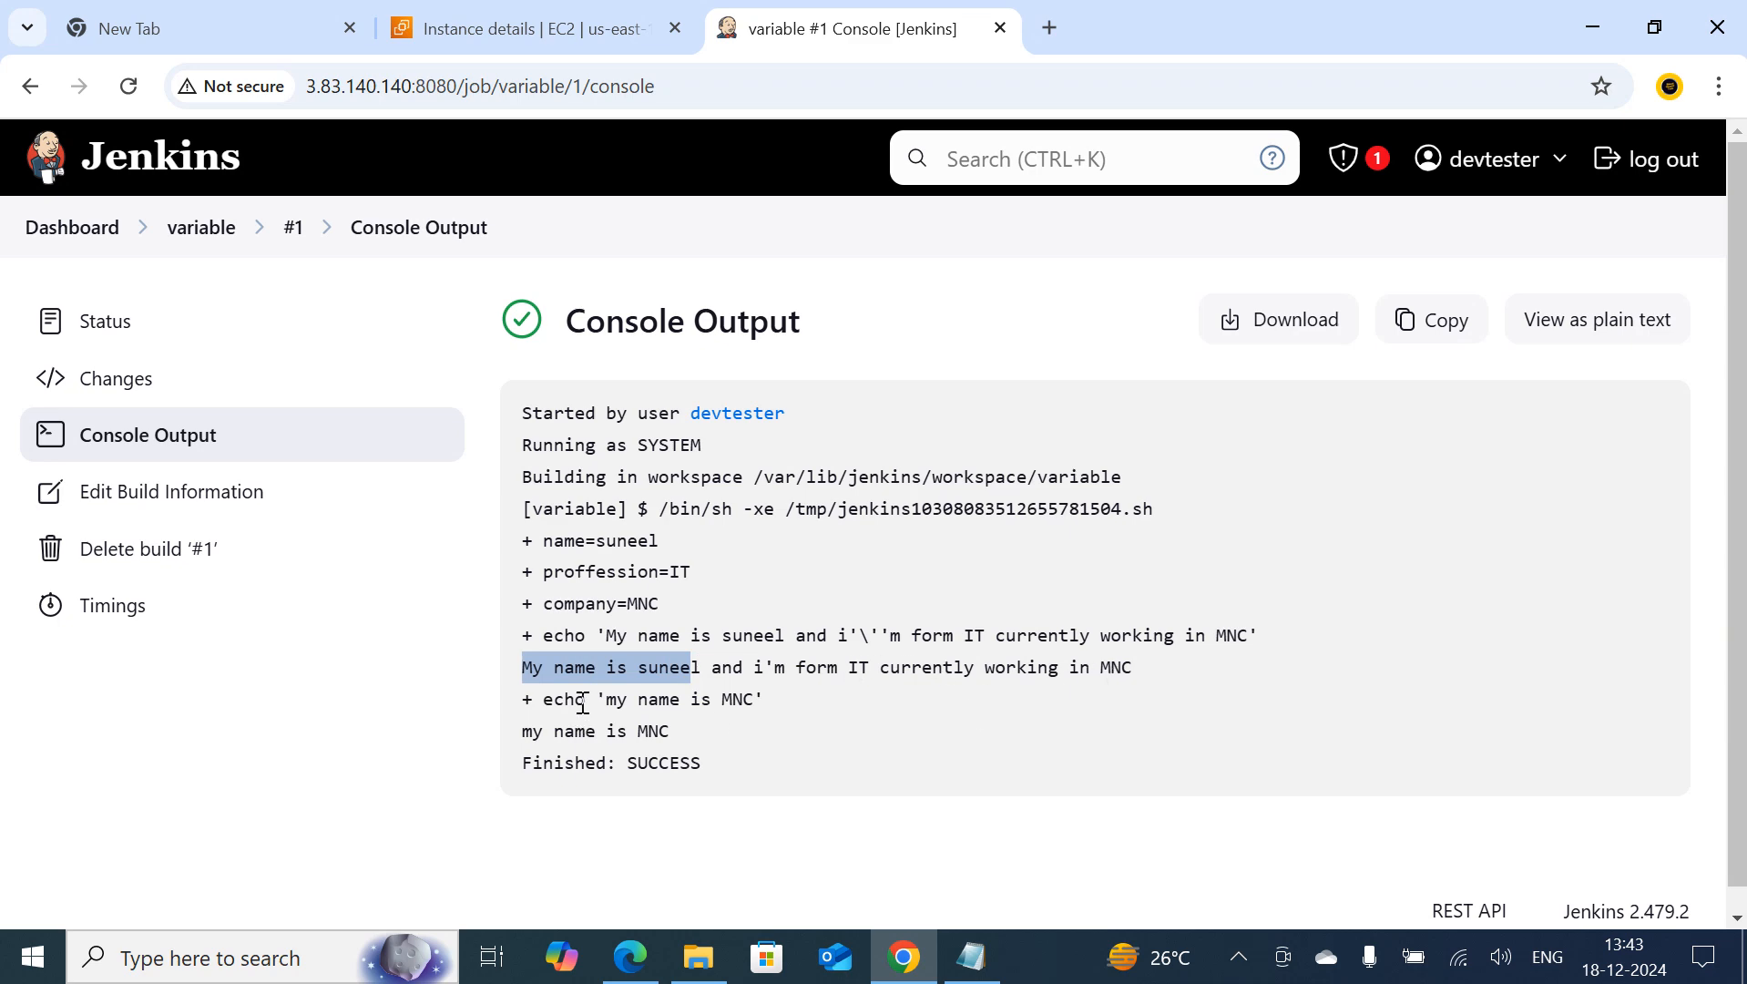
pyautogui.moveTo(611, 700); pyautogui.dragTo(769, 699)
pyautogui.click(779, 705)
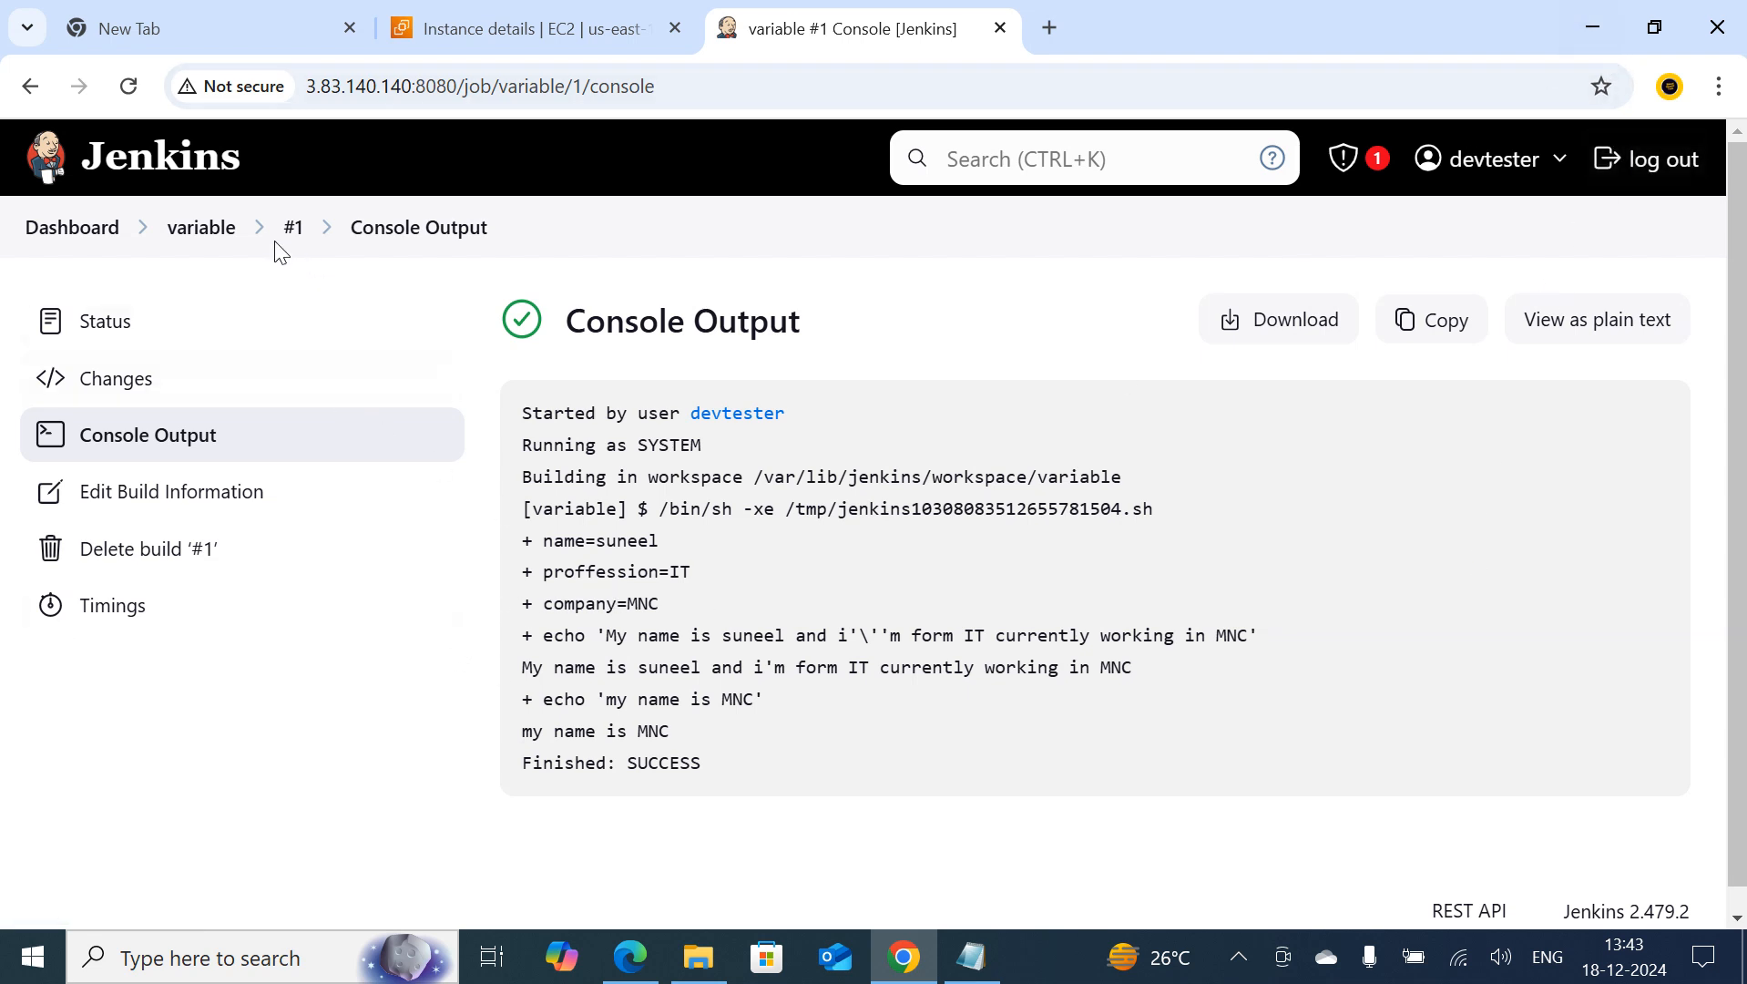
# Create a new Freestyle project named job2 from the Jenkins dashboard
pyautogui.click(114, 230)
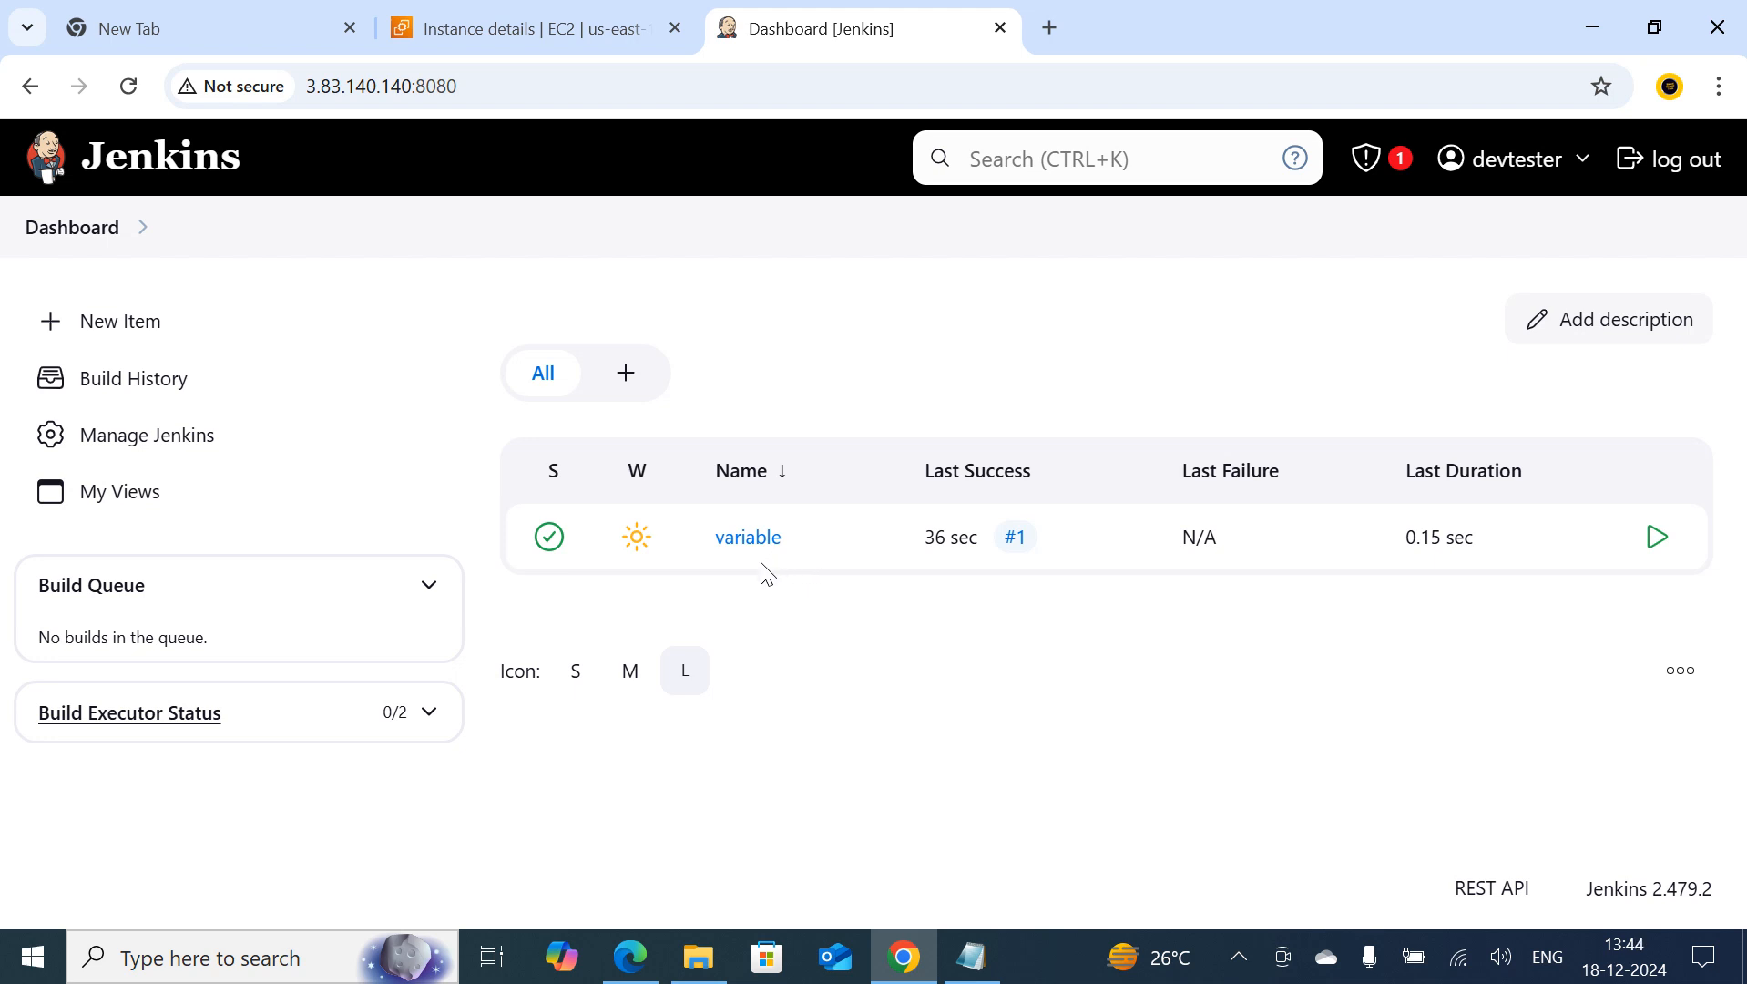
pyautogui.click(149, 341)
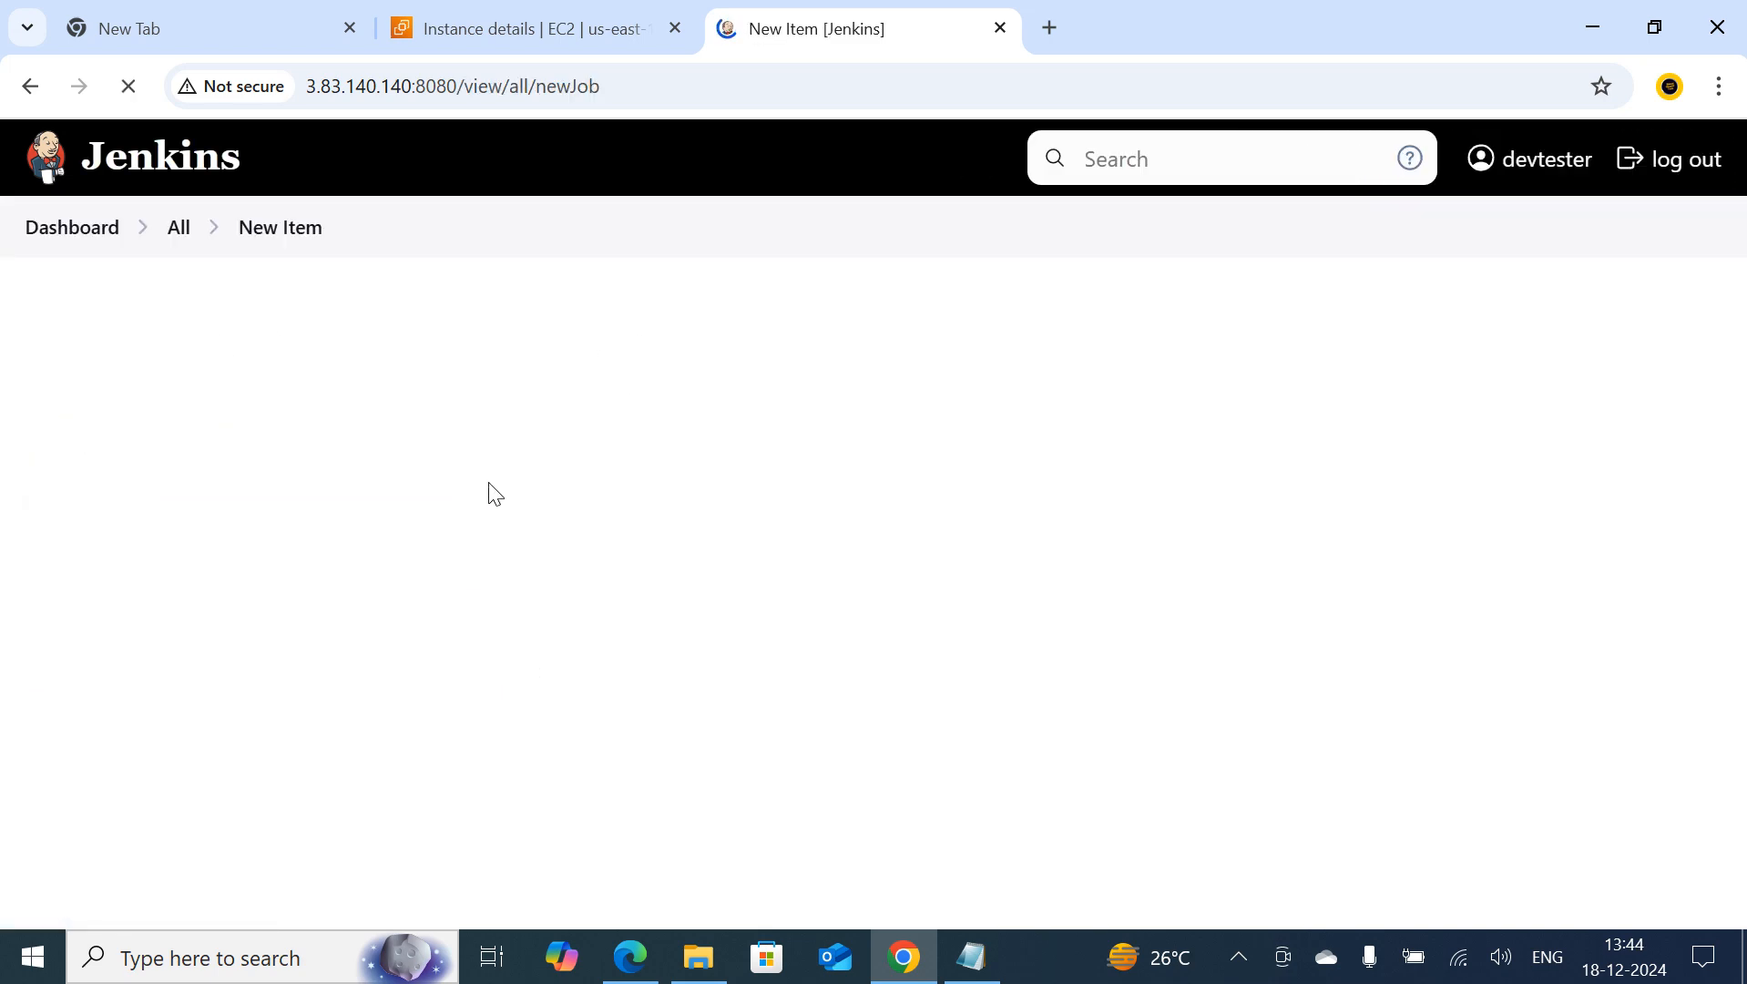
pyautogui.click(437, 424)
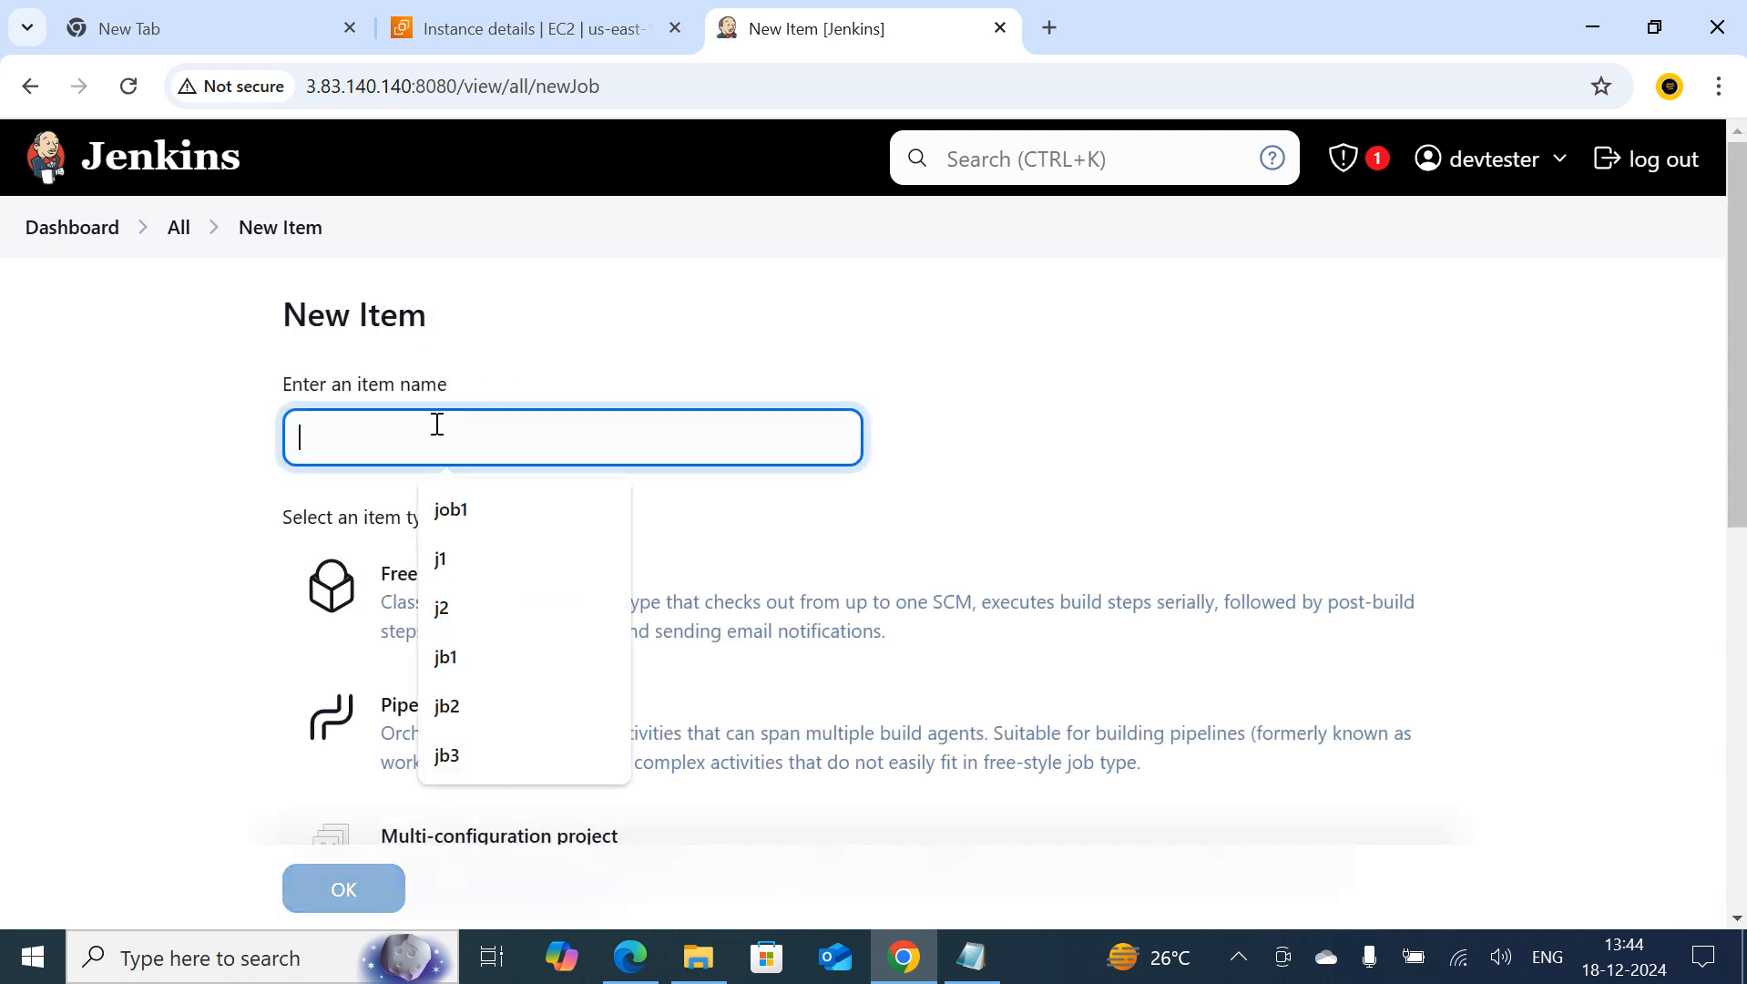
pyautogui.write('job2')
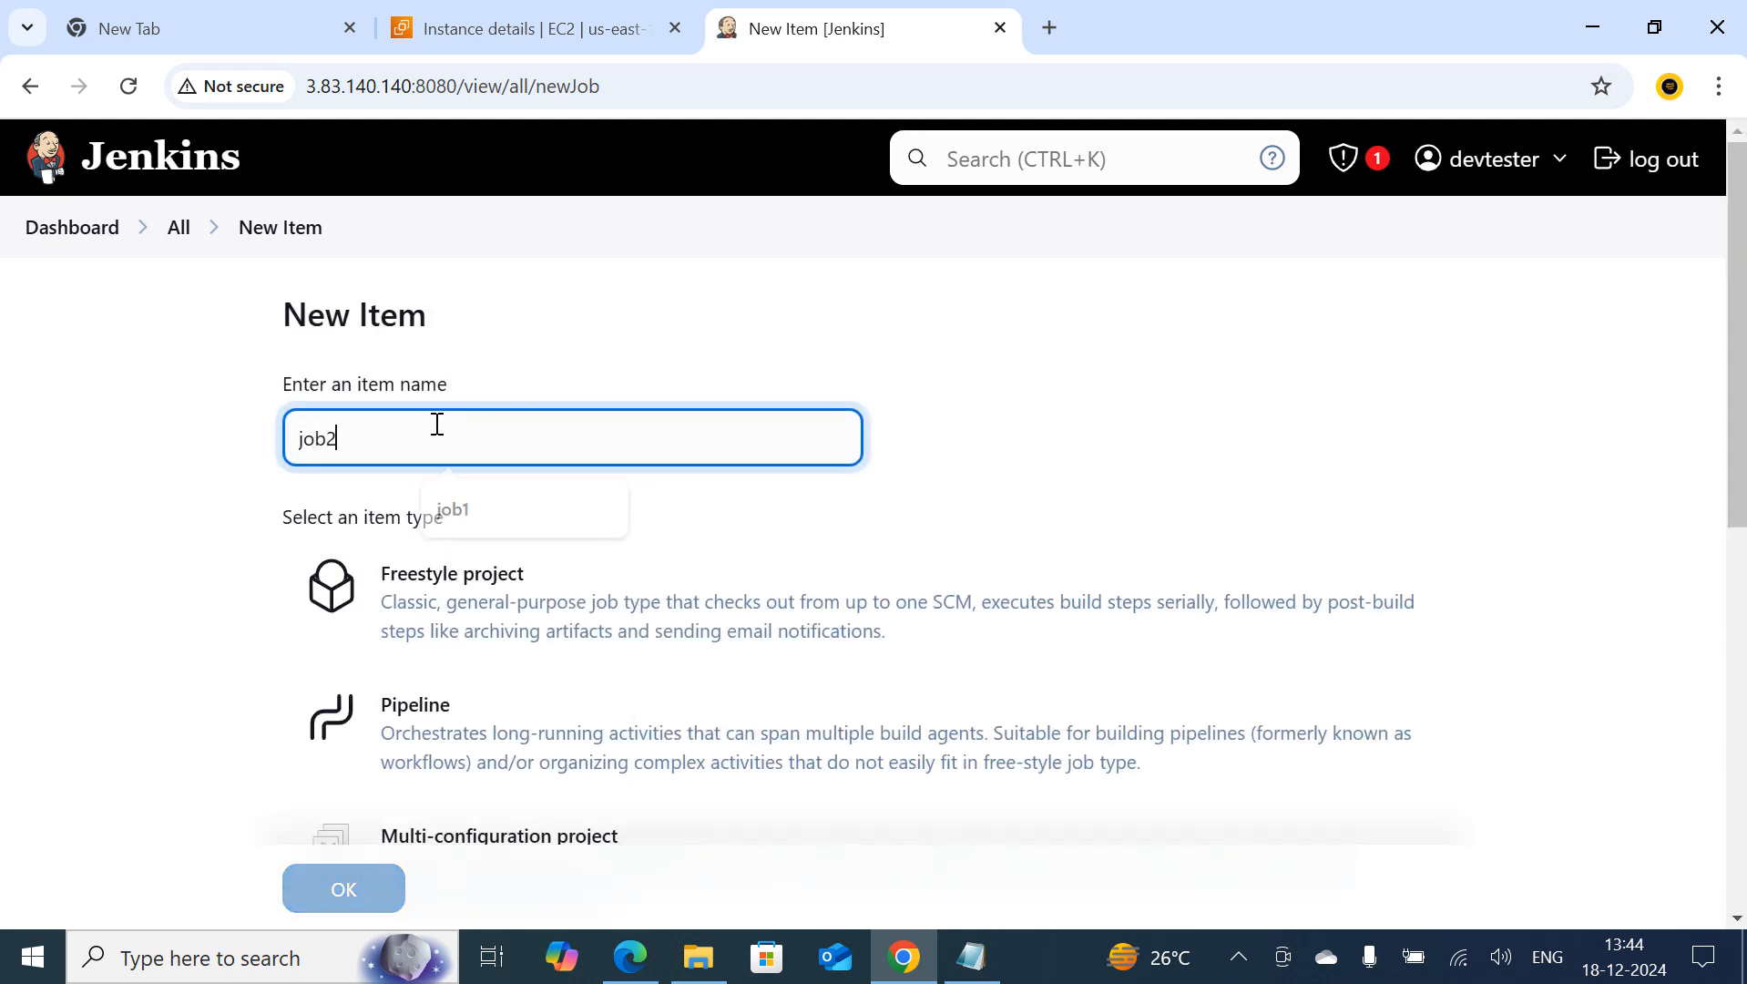
pyautogui.click(364, 890)
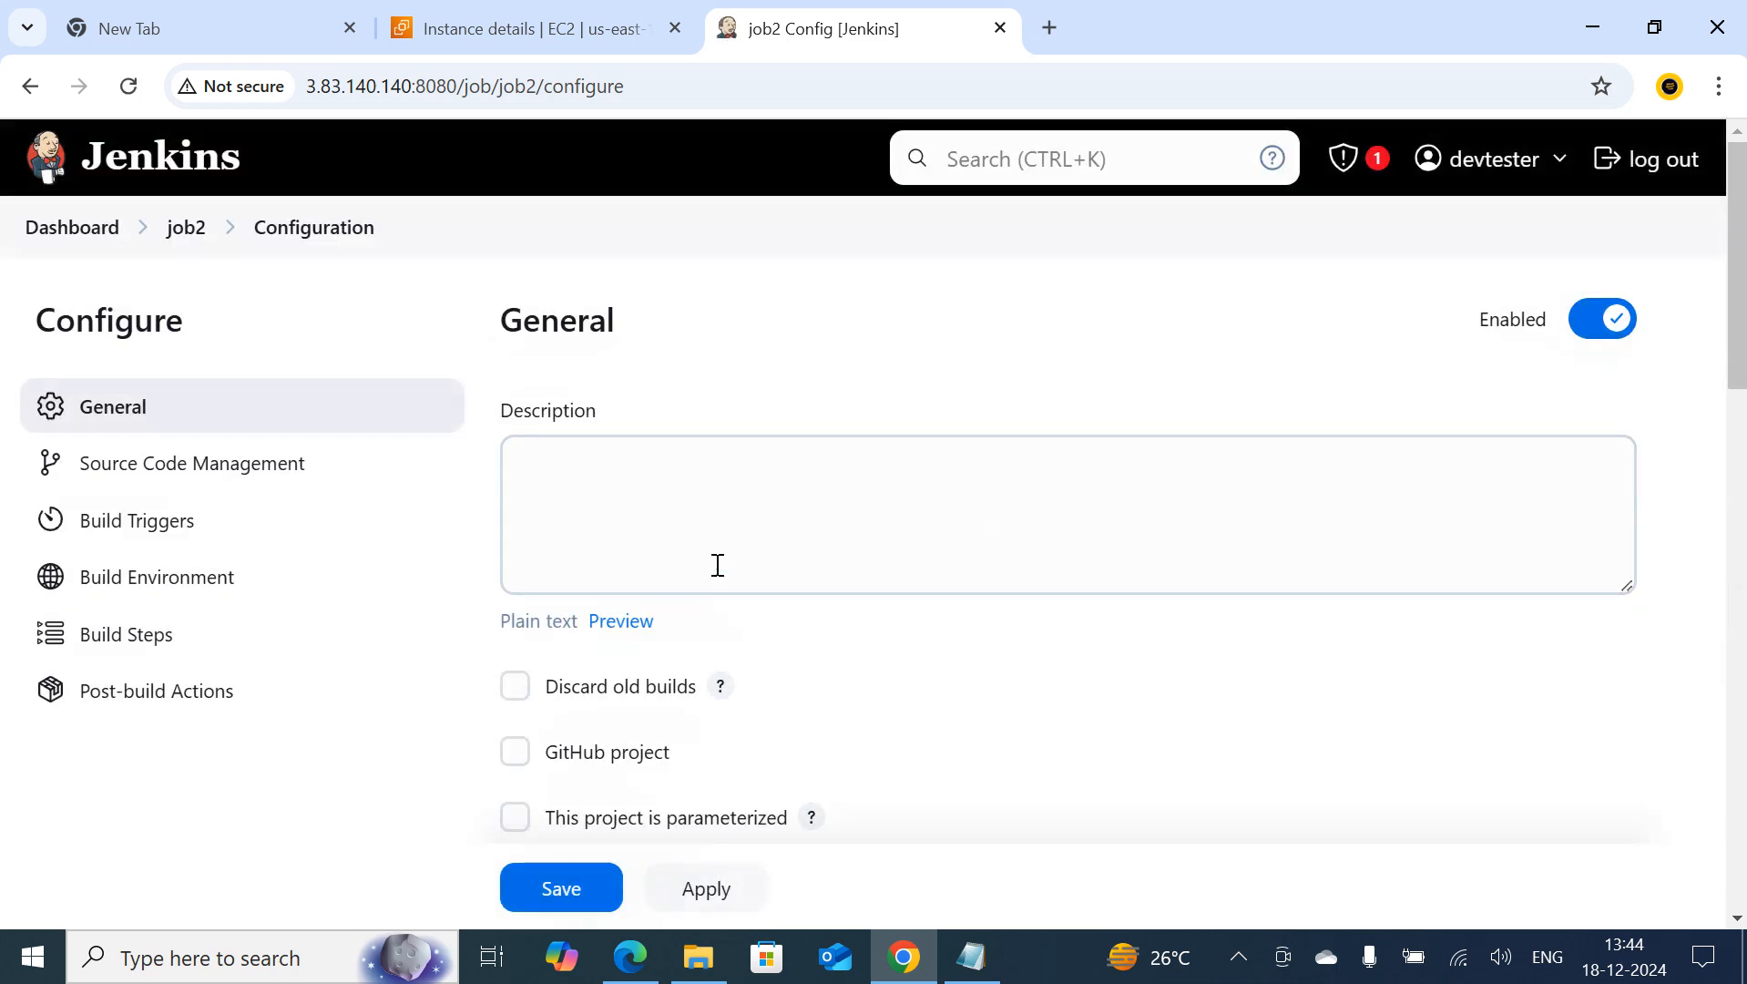
# Add an Execute shell build step to job2
pyautogui.scroll(-8, 713, 560)
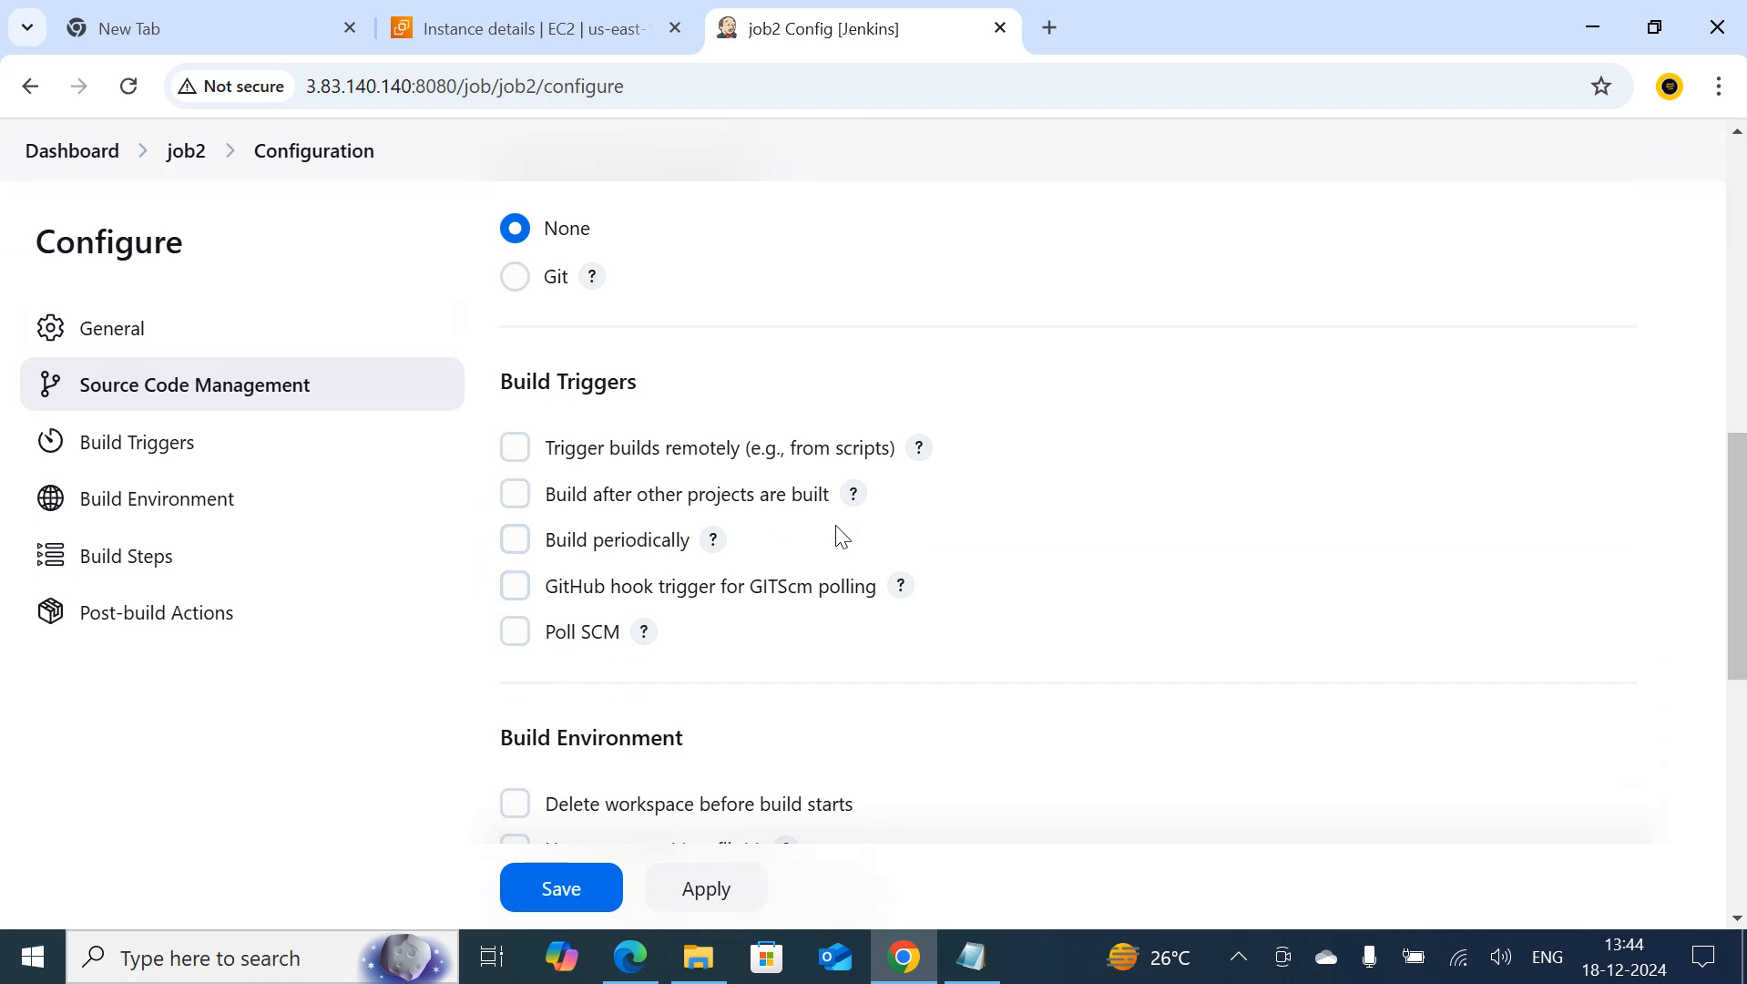
pyautogui.scroll(-3, 725, 725)
pyautogui.scroll(-4, 690, 724)
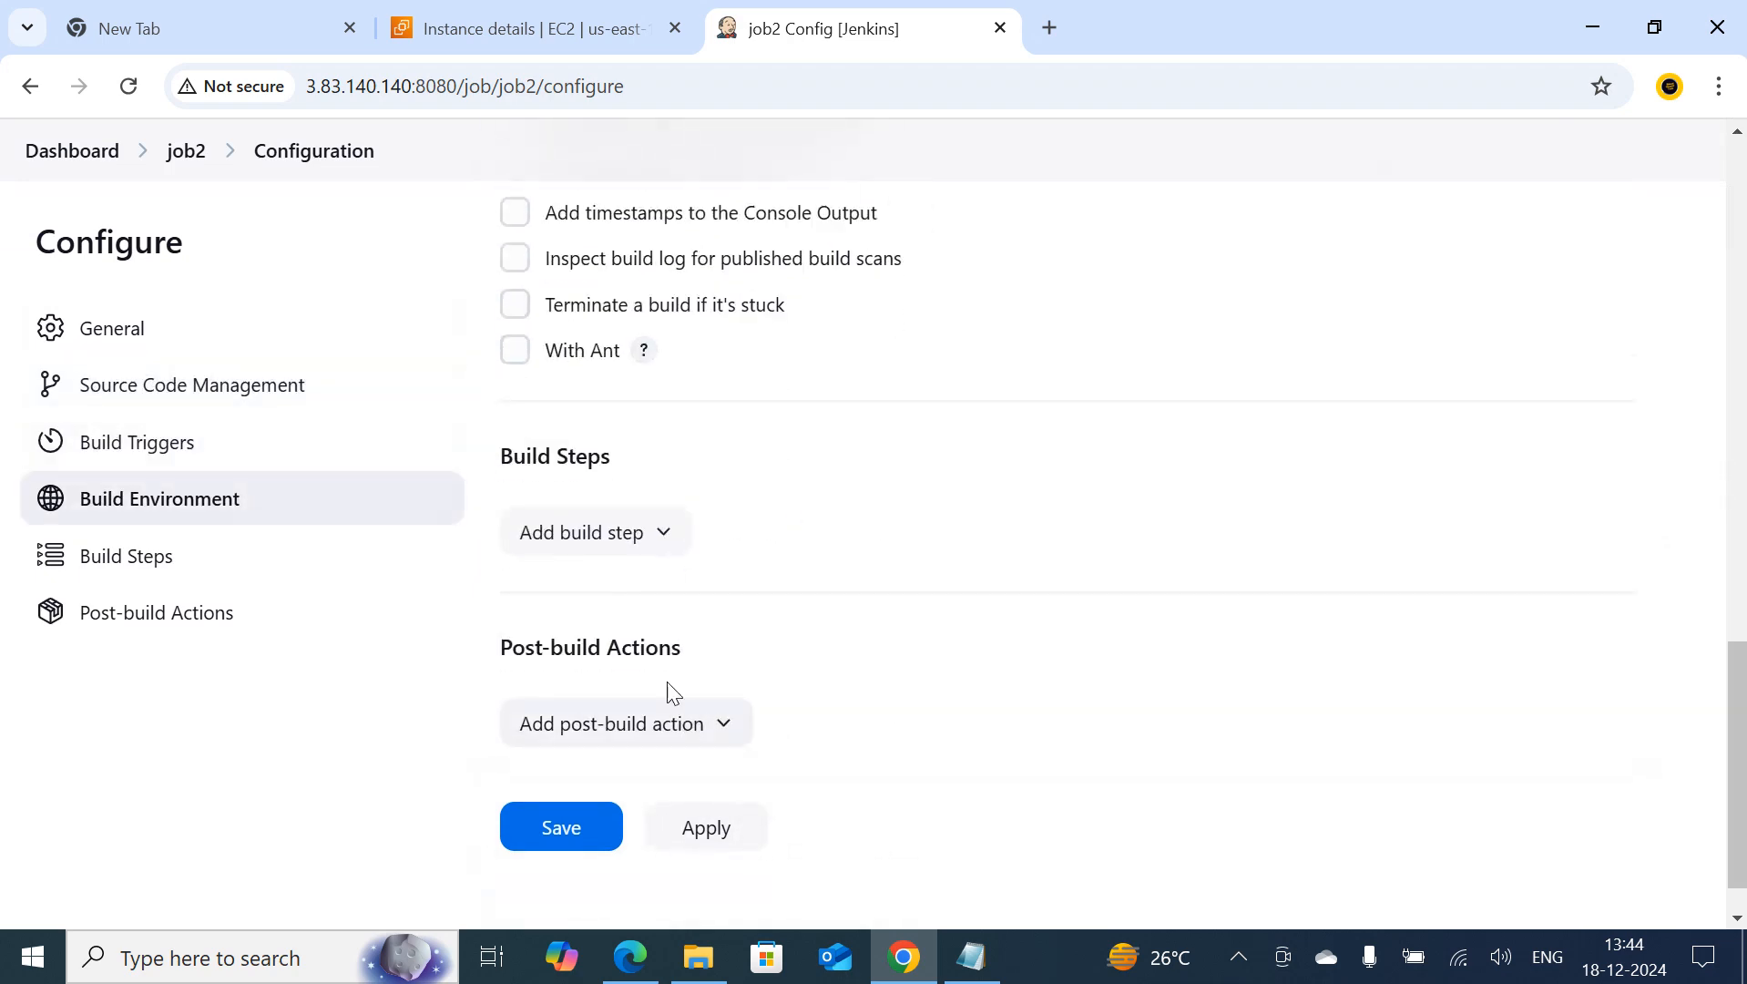
pyautogui.click(591, 546)
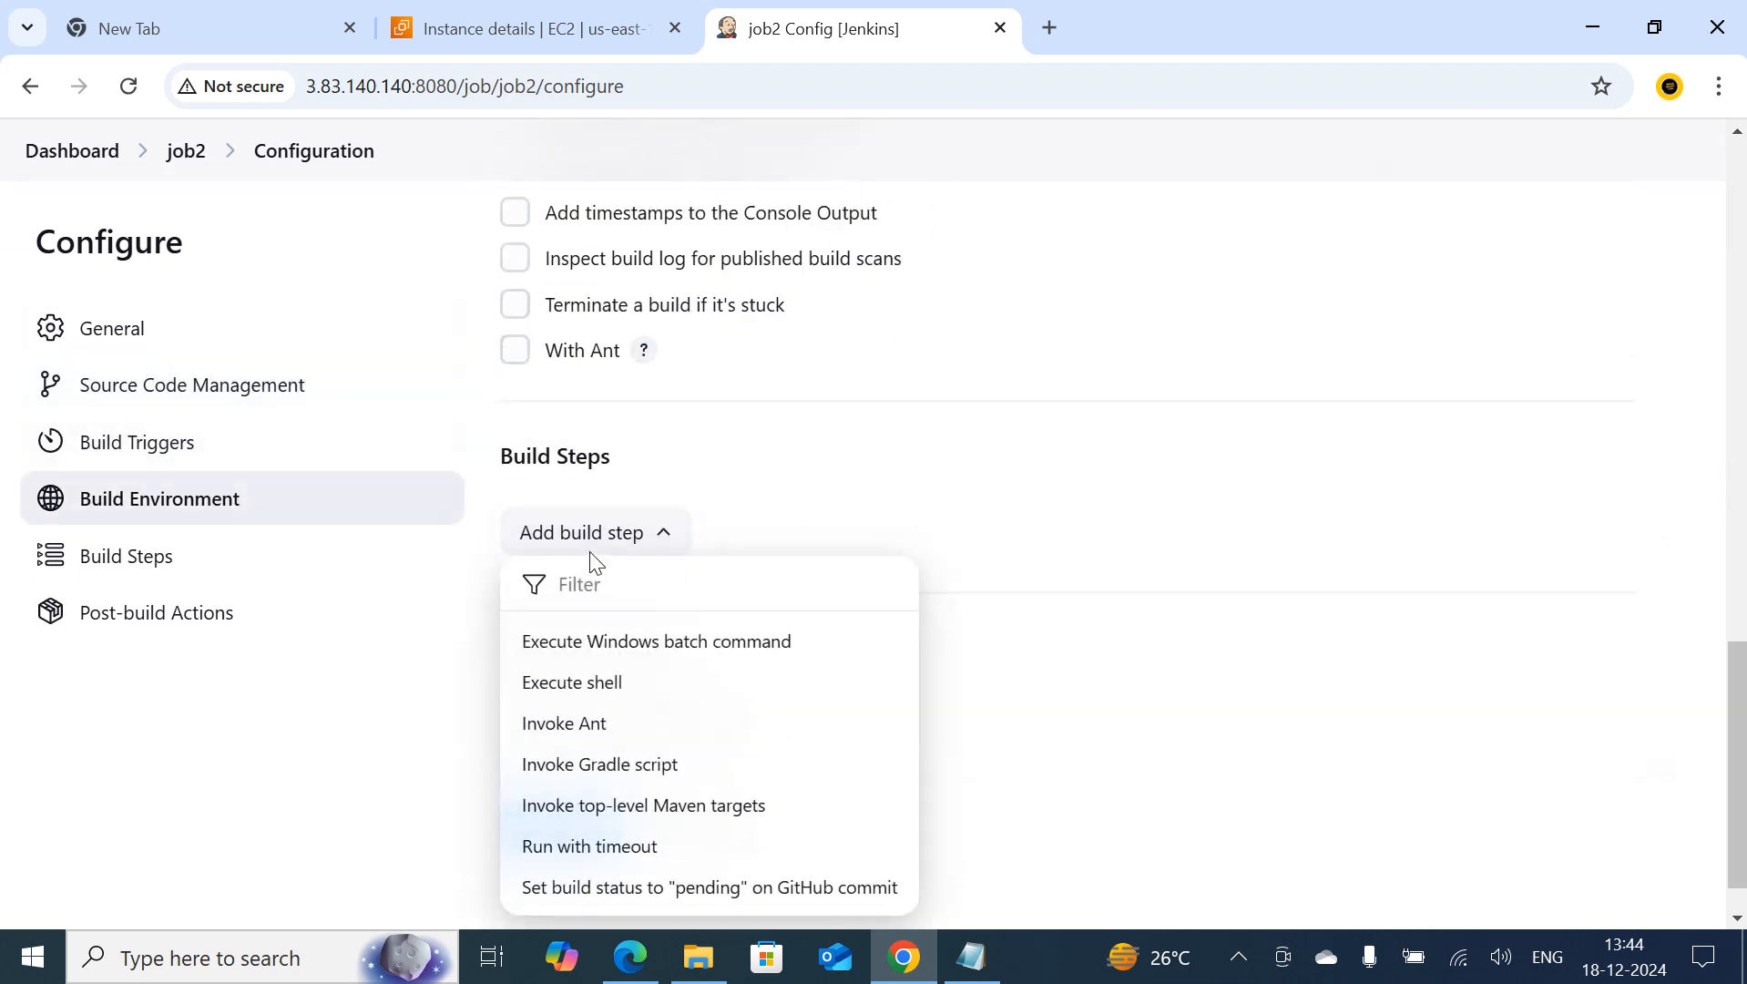
pyautogui.click(608, 699)
# Copy only the echo line with the name, proffession and company references from the Notepad notes into job2's shell Command
pyautogui.click(967, 956)
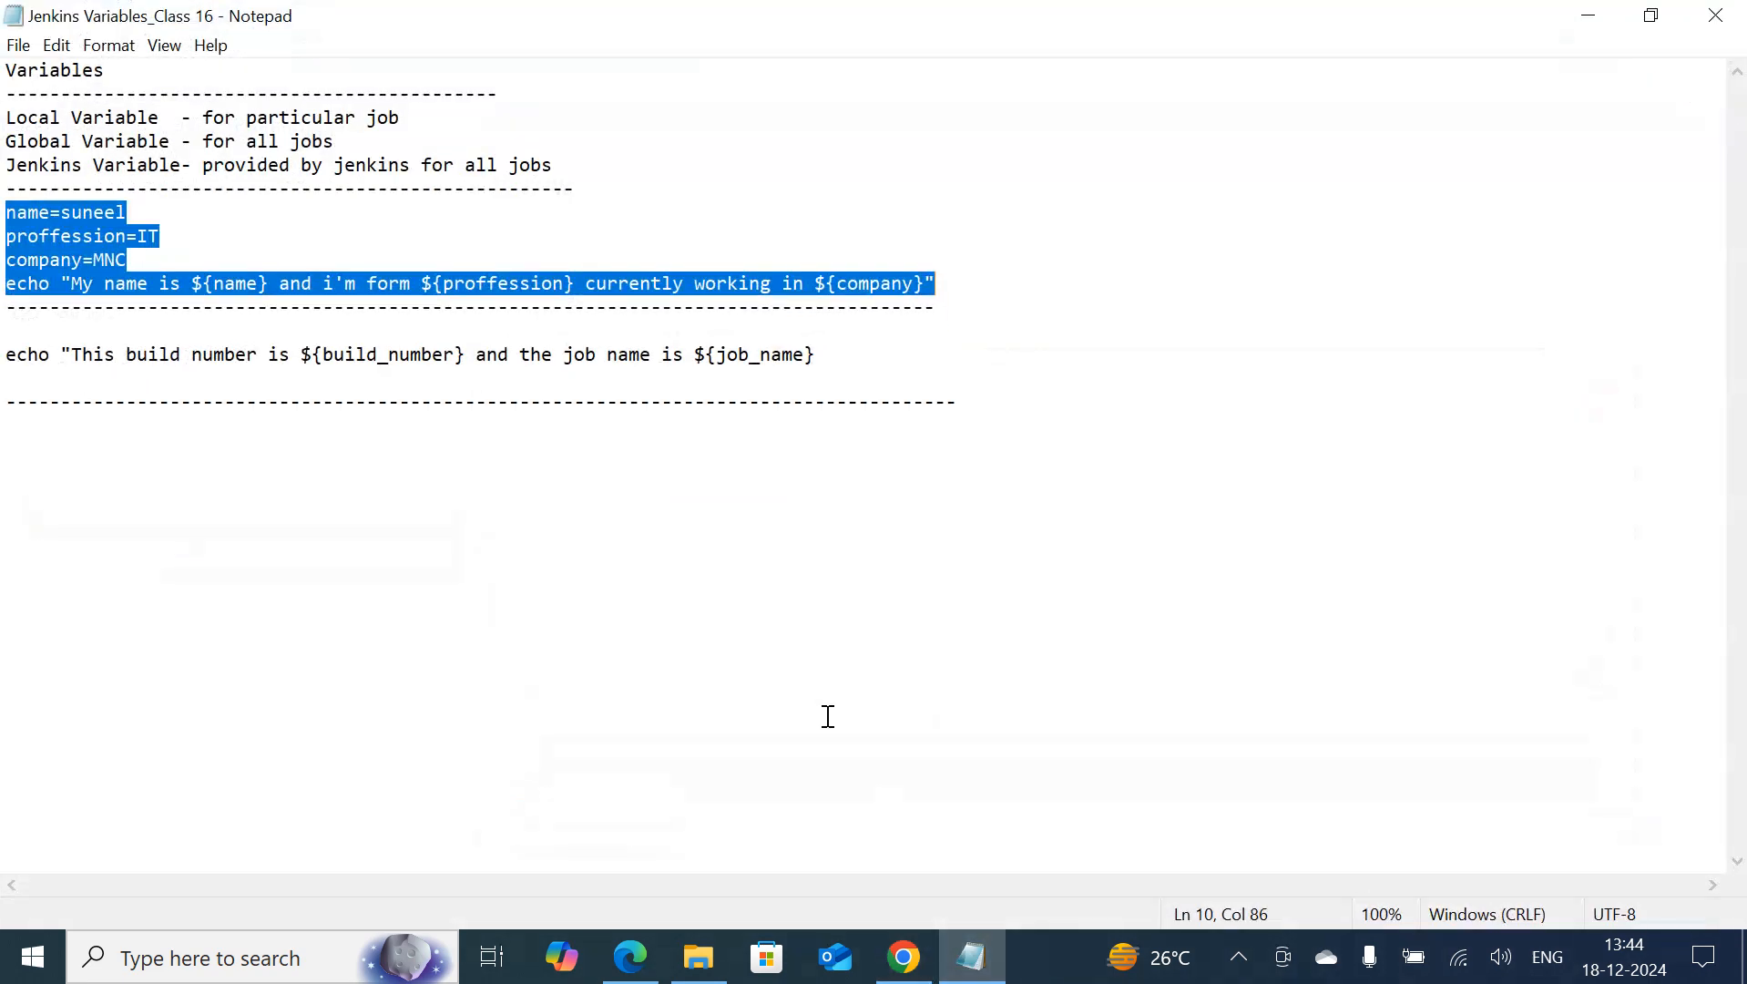
pyautogui.click(173, 478)
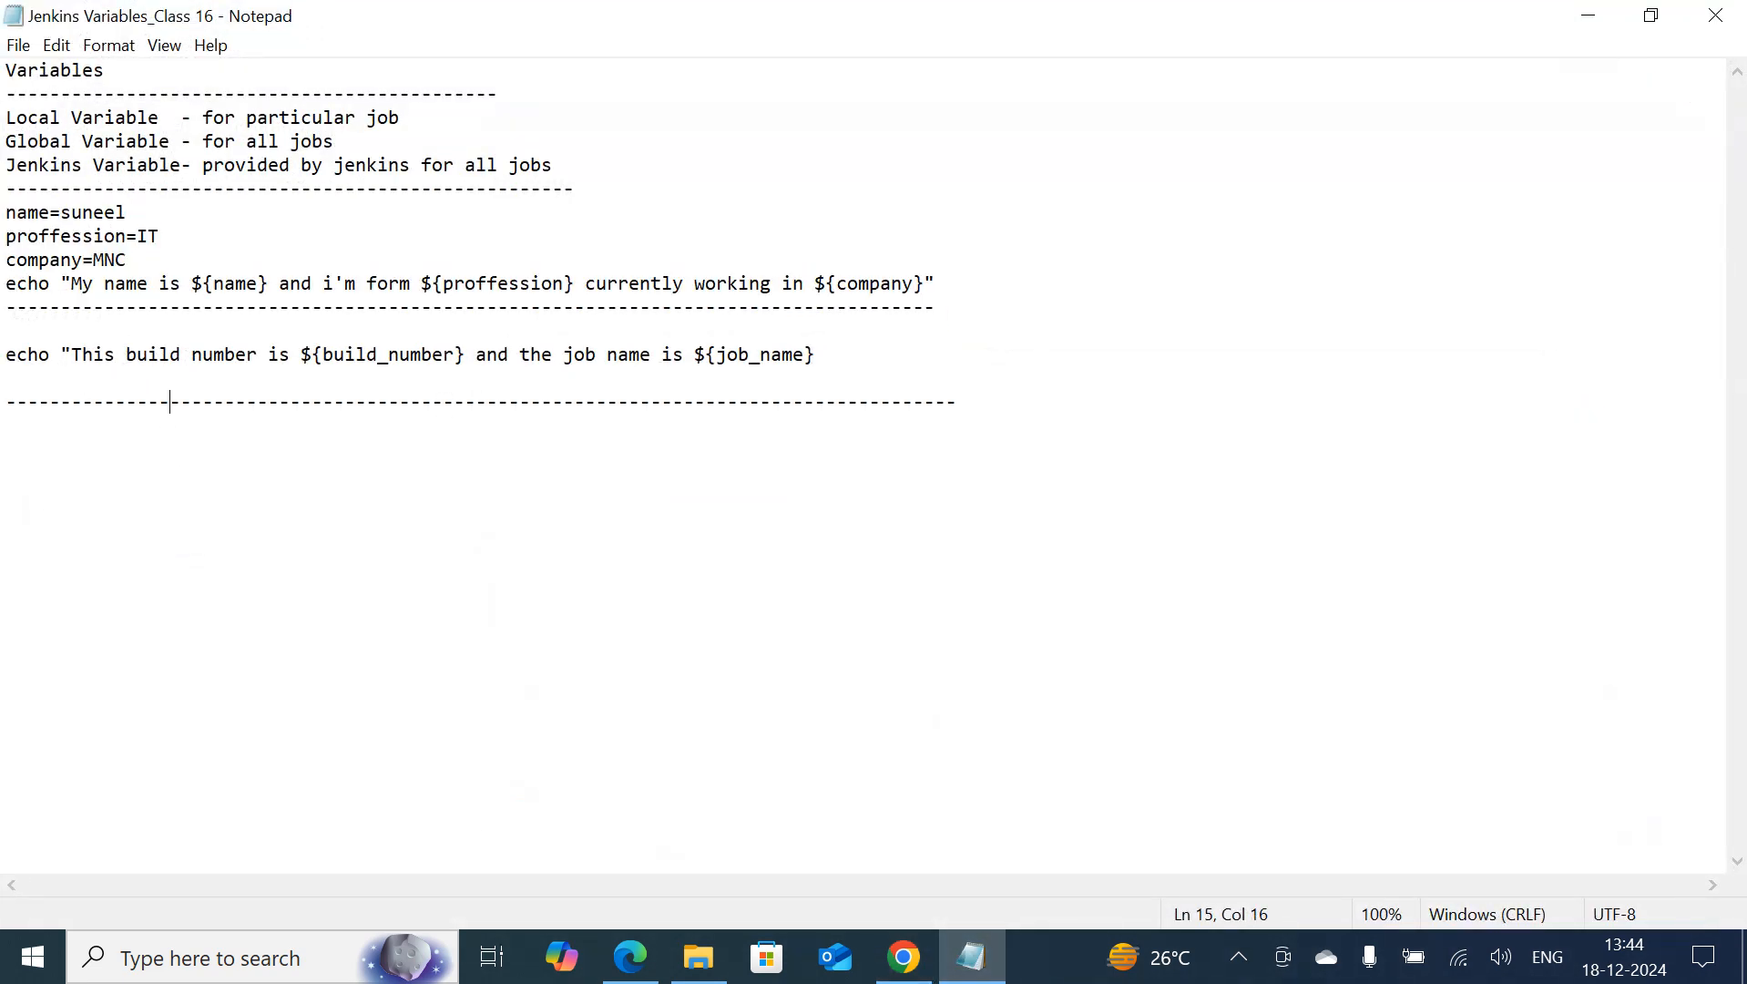
pyautogui.moveTo(8, 283); pyautogui.dragTo(1002, 296)
pyautogui.click(1029, 254)
pyautogui.tripleClick(1032, 277)
pyautogui.hotkey('ctrl', 'c')
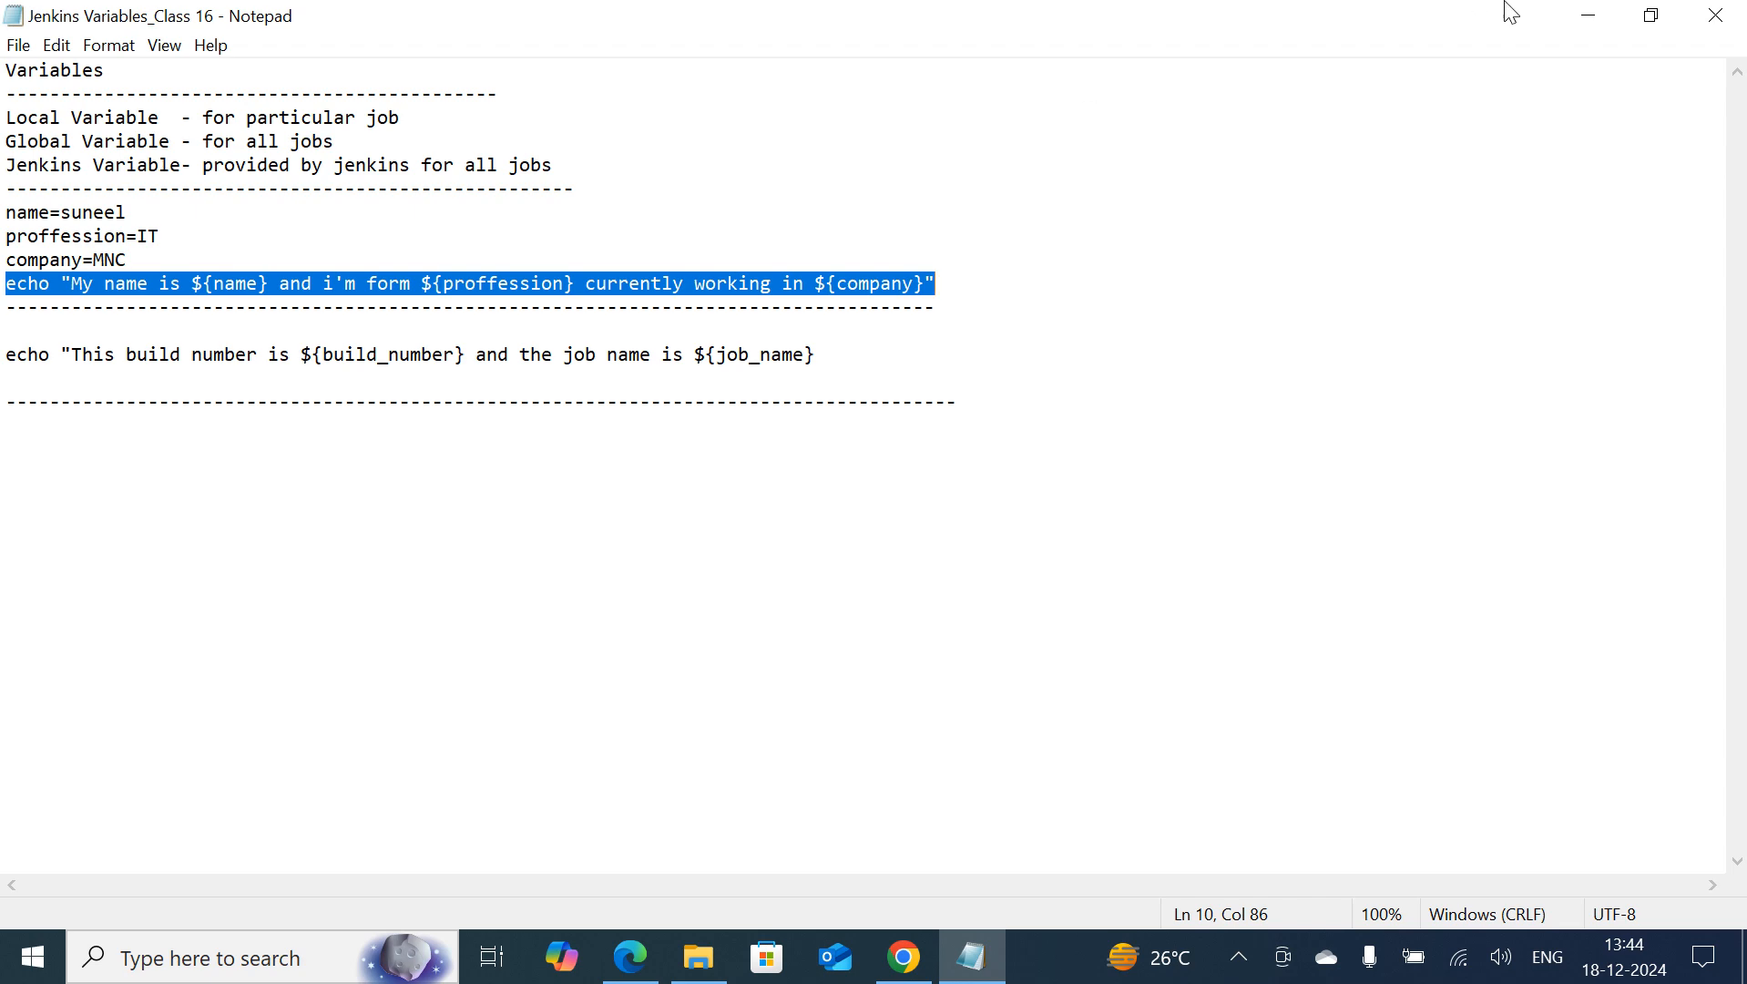
pyautogui.click(1589, 16)
pyautogui.click(625, 628)
pyautogui.hotkey('ctrl', 'v')
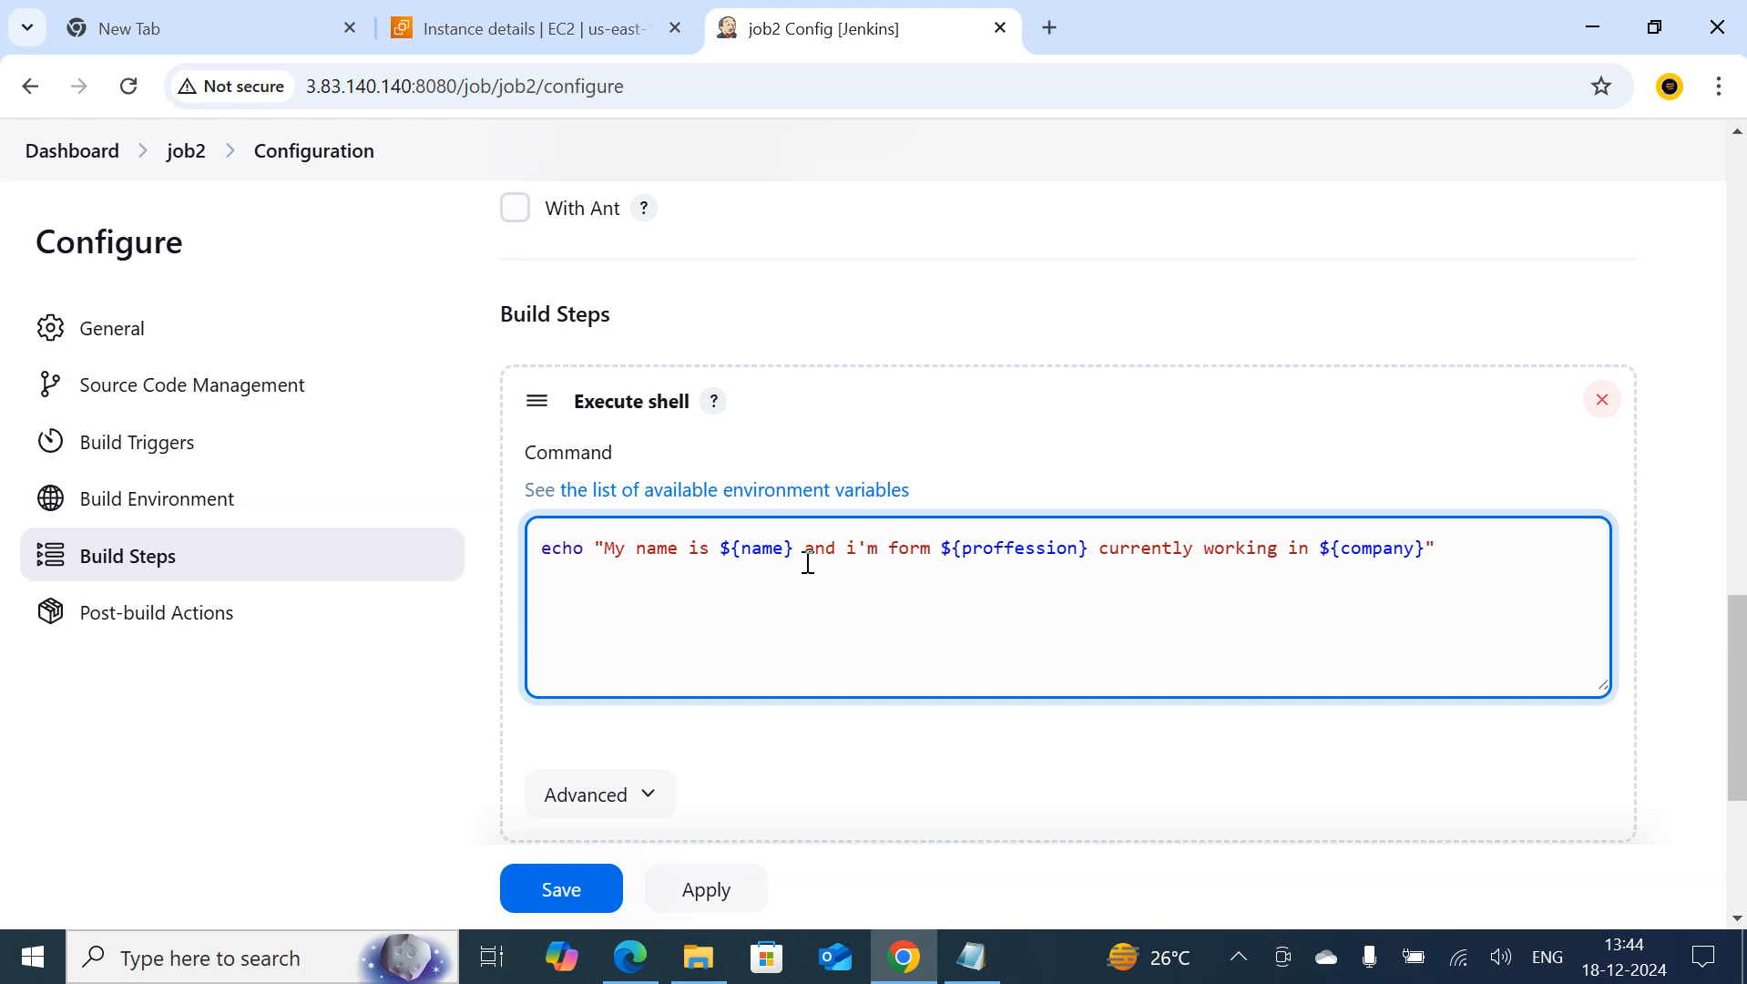
# Save job2, run a build, and view the console output of its build #1
pyautogui.click(564, 890)
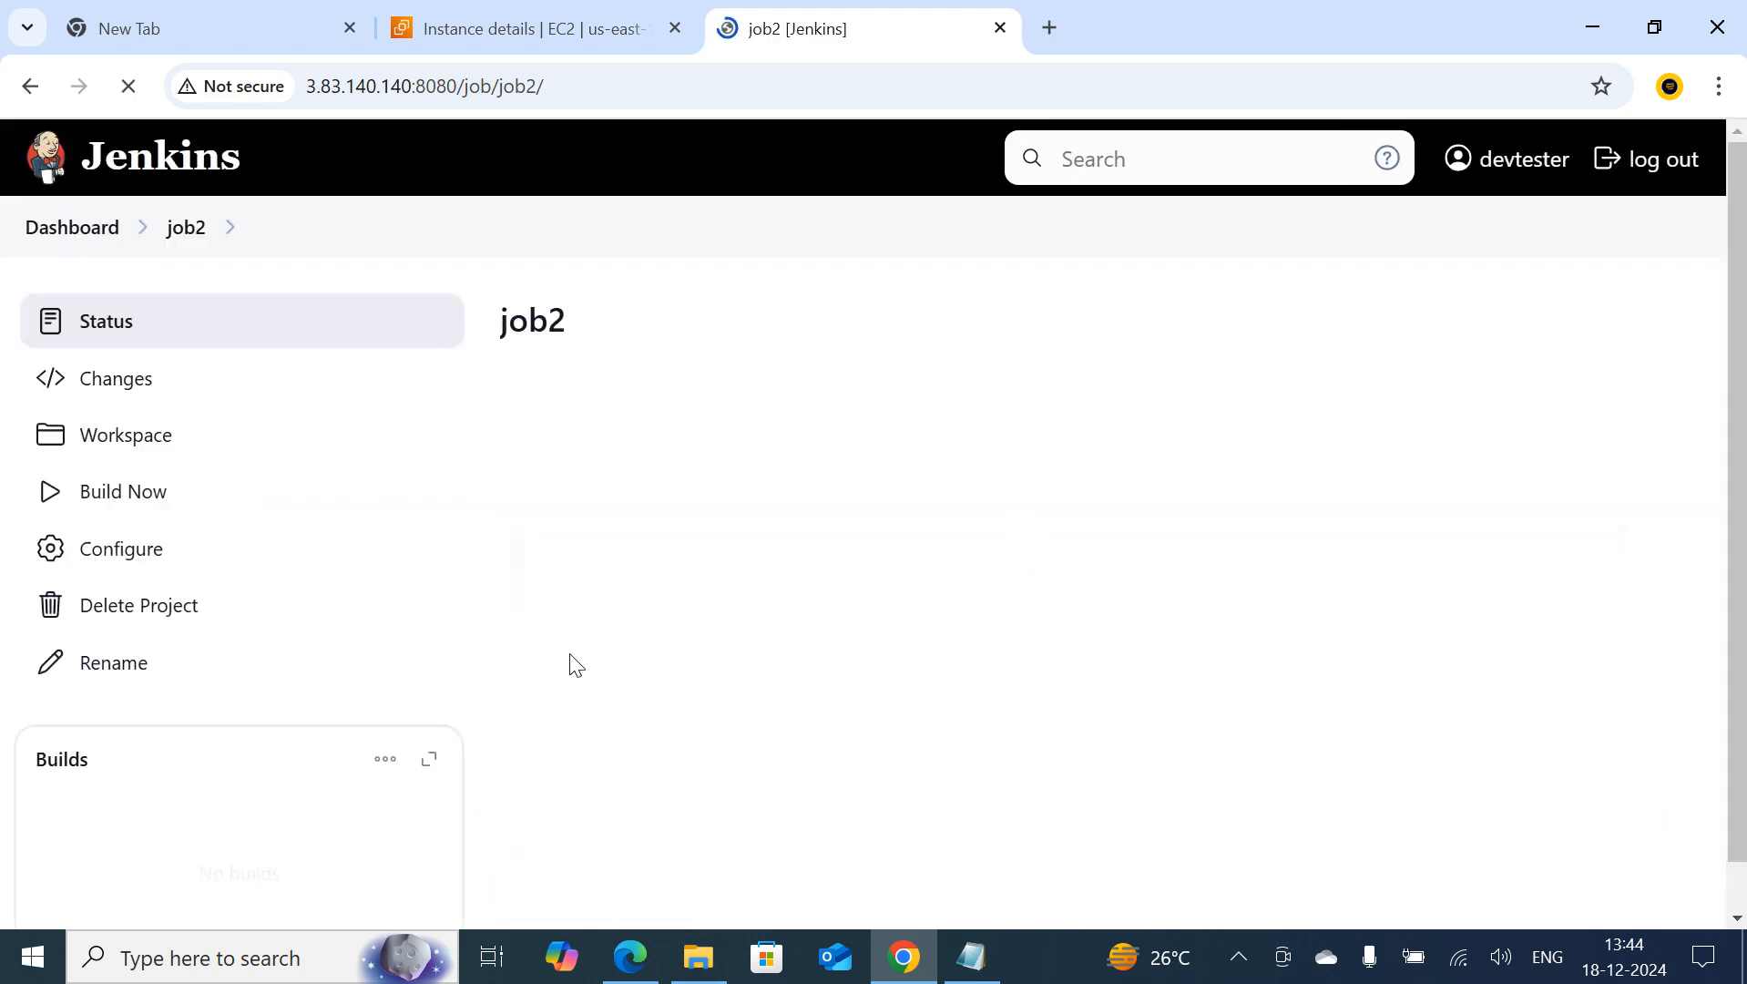
pyautogui.click(113, 494)
pyautogui.scroll(-2, 452, 671)
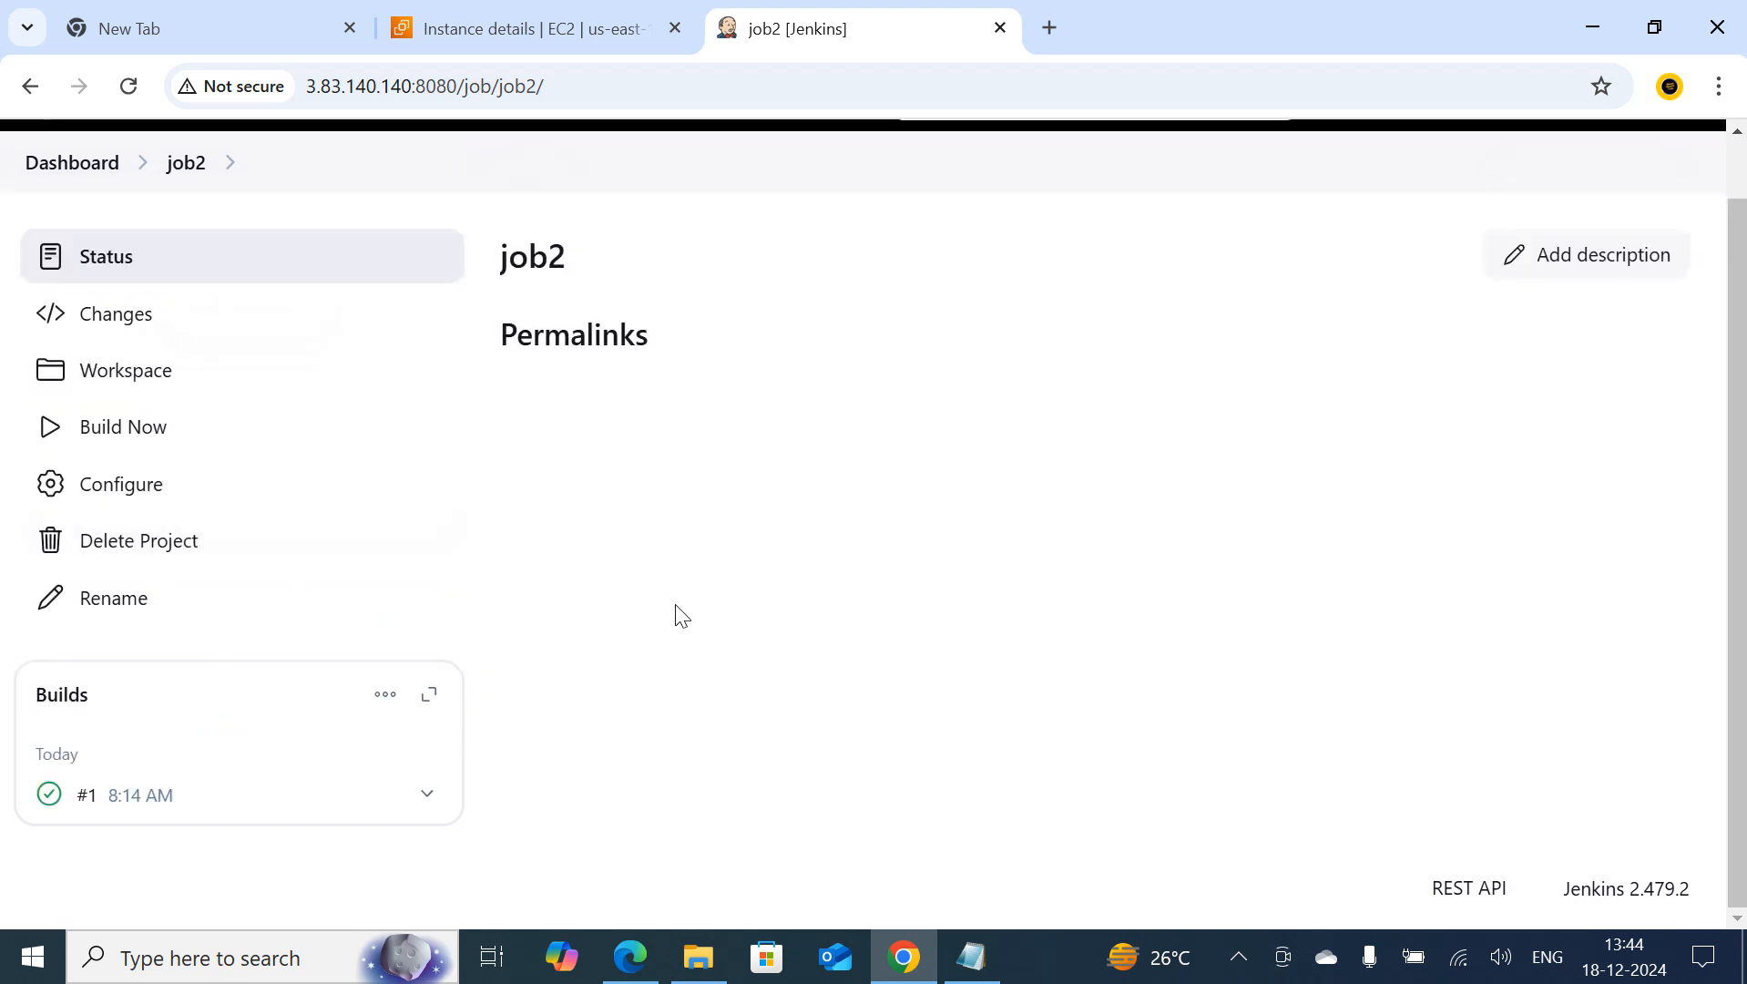
pyautogui.click(50, 793)
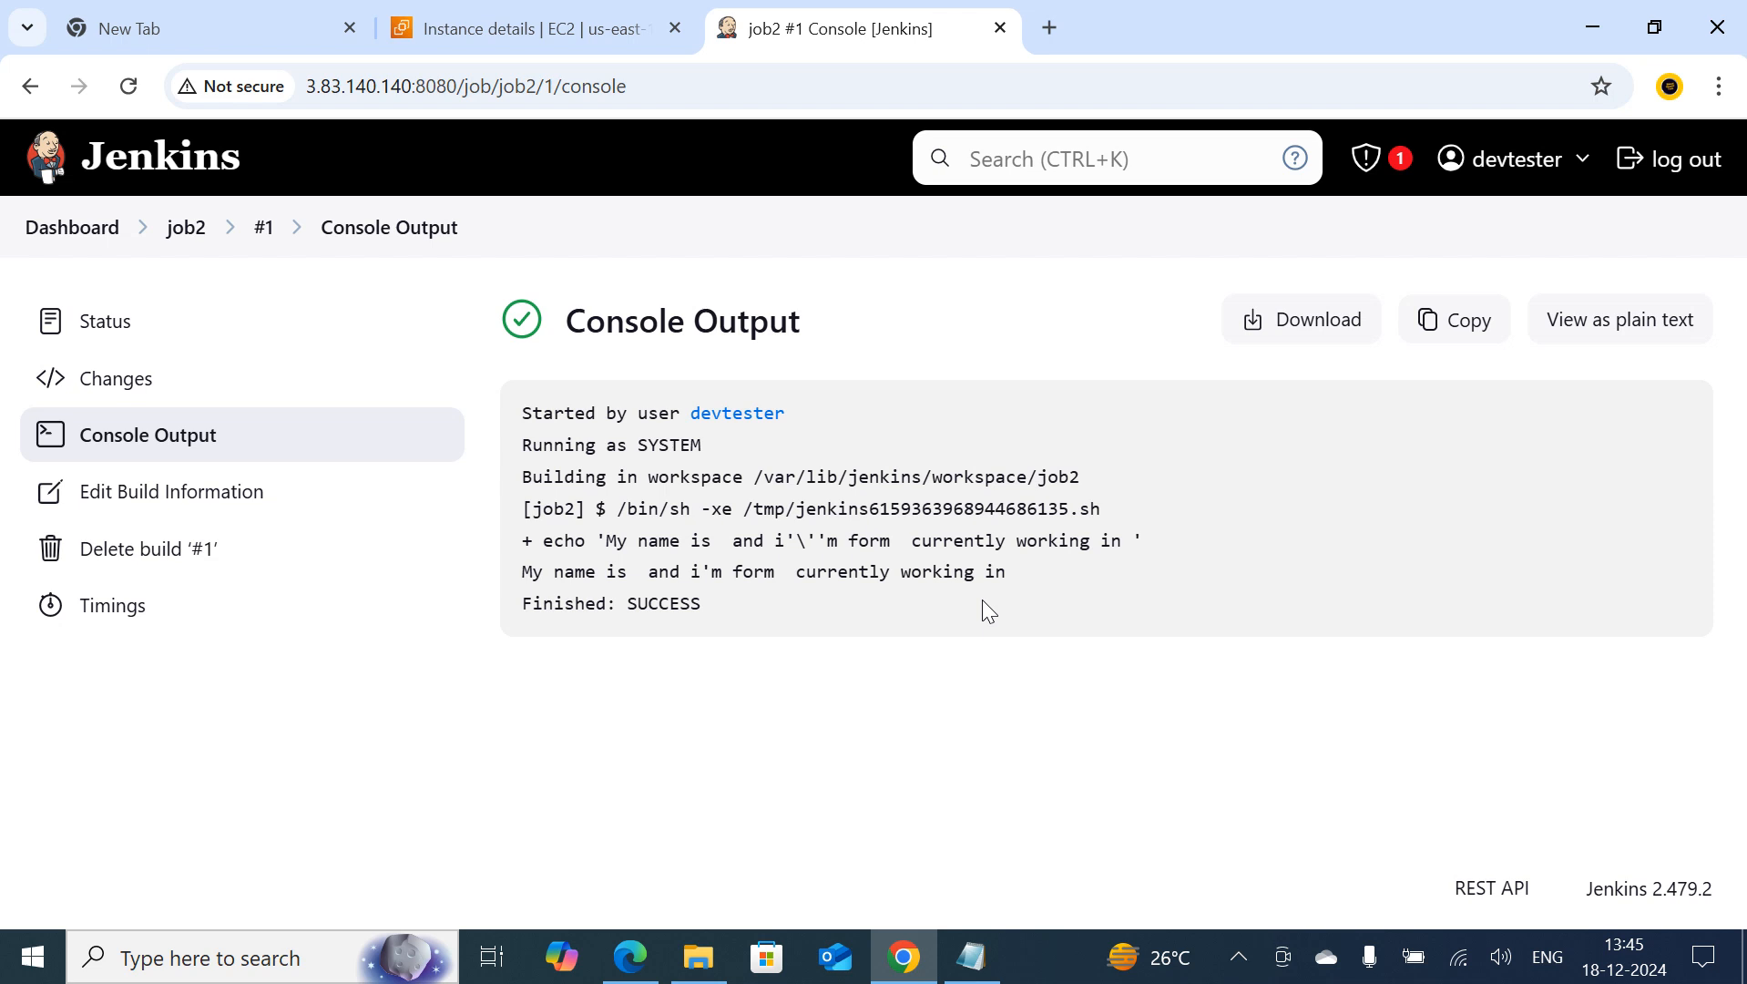
# Delete the name, proffession and company assignments from the variable job's shell script, keeping both echo lines, and save the job
pyautogui.click(184, 233)
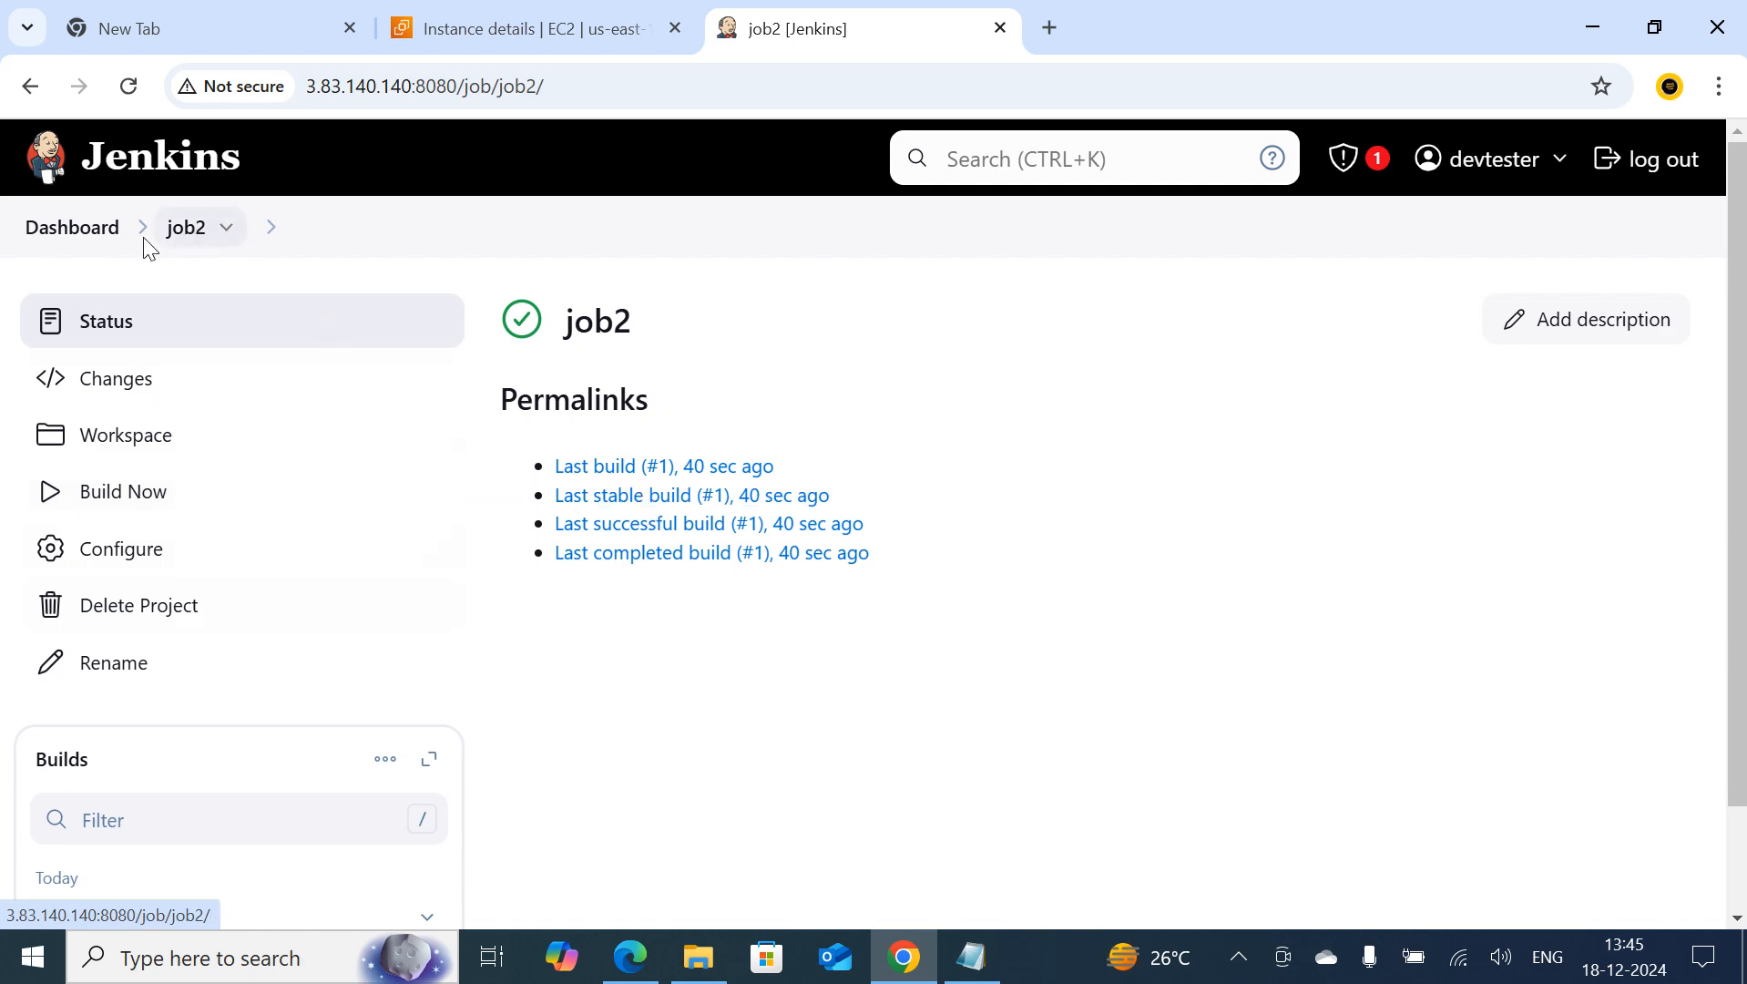
pyautogui.click(60, 231)
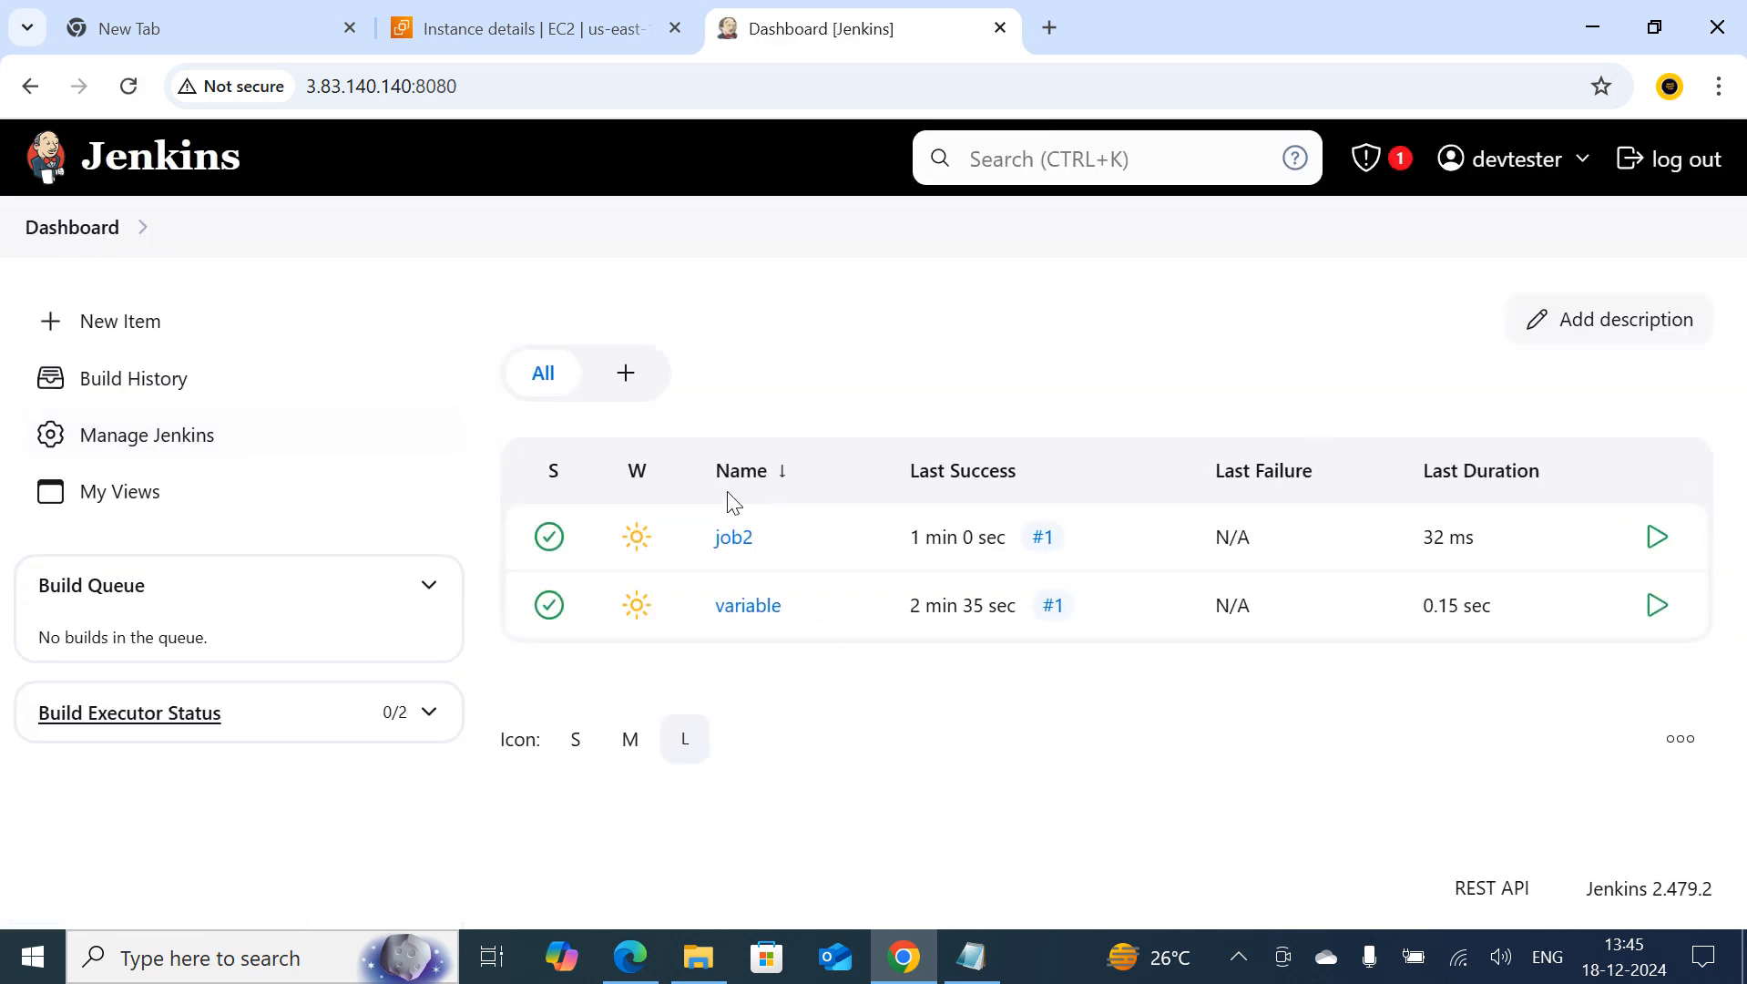
pyautogui.click(743, 608)
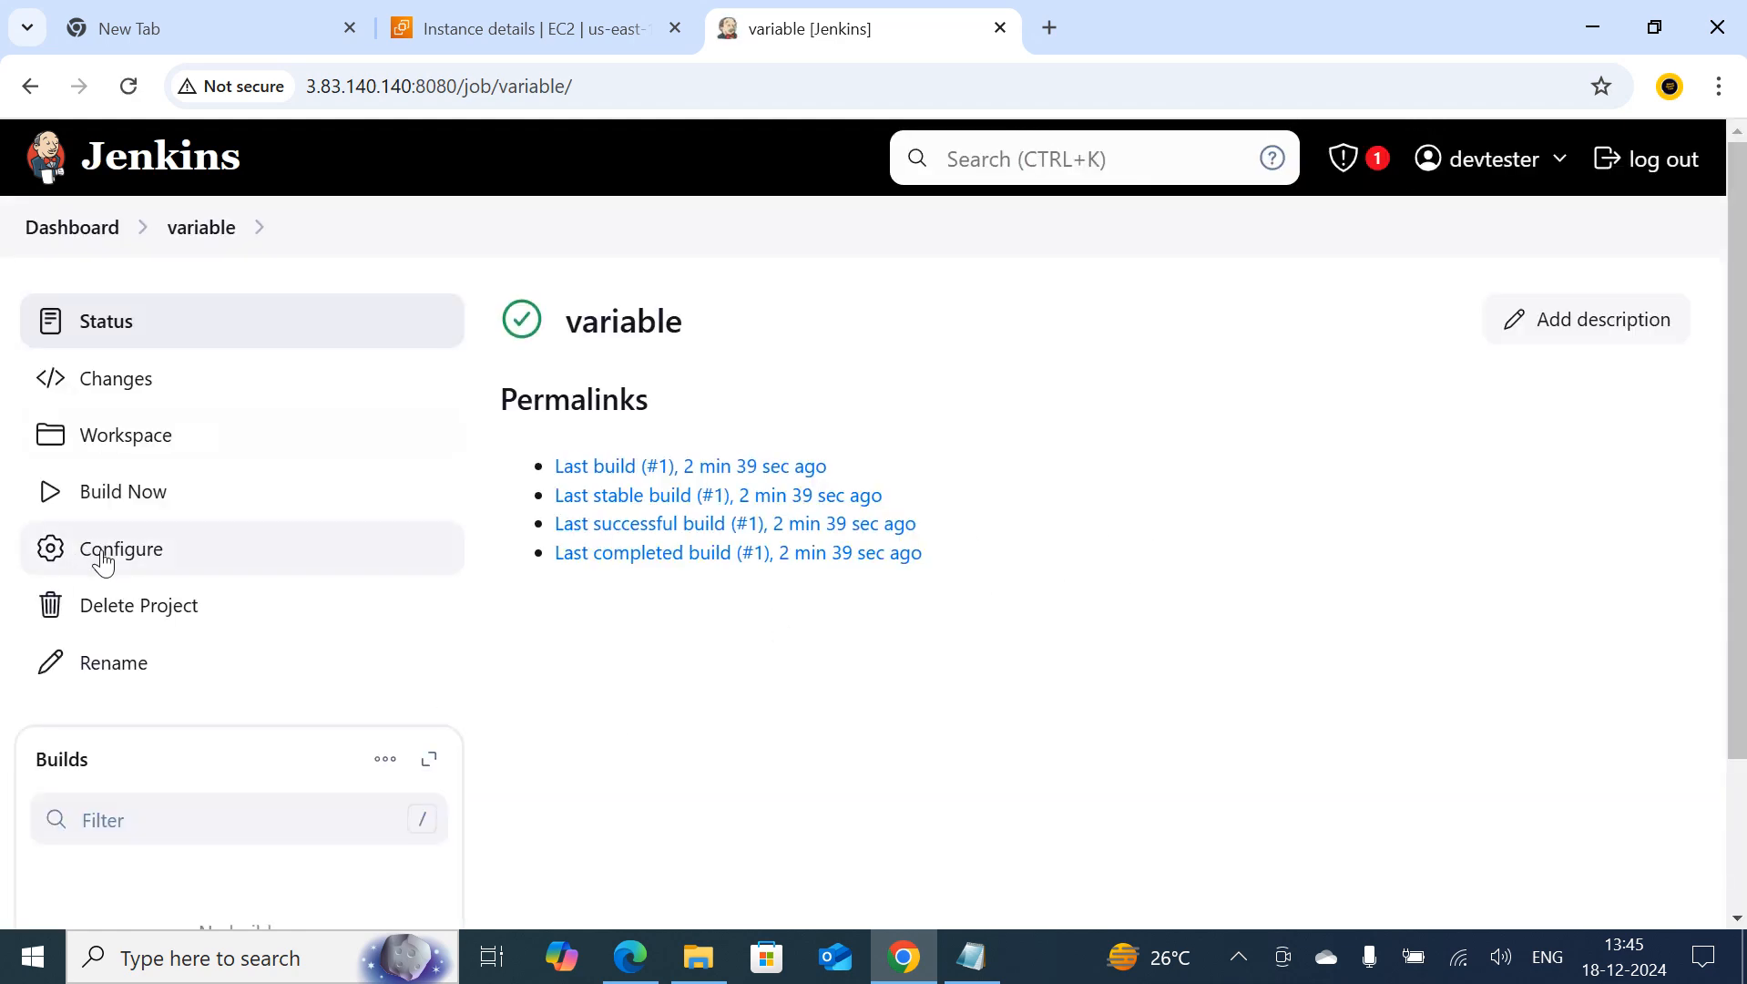
pyautogui.click(123, 552)
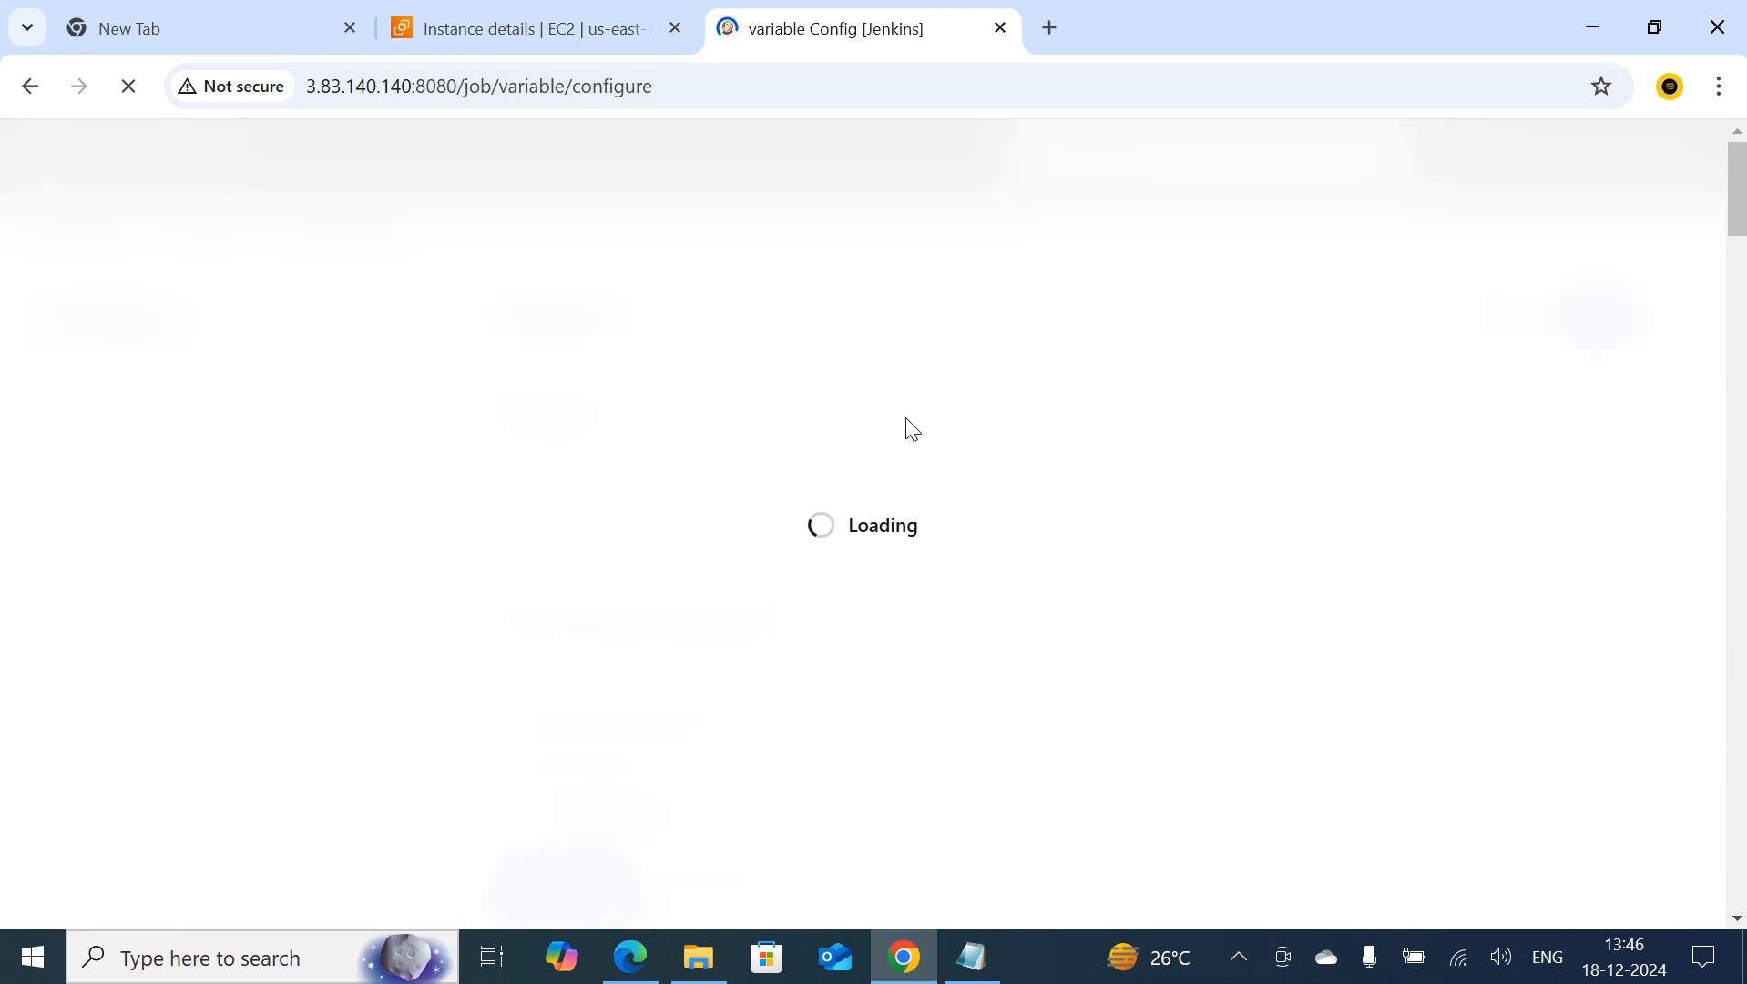
pyautogui.scroll(-5, 783, 642)
pyautogui.scroll(-10, 779, 638)
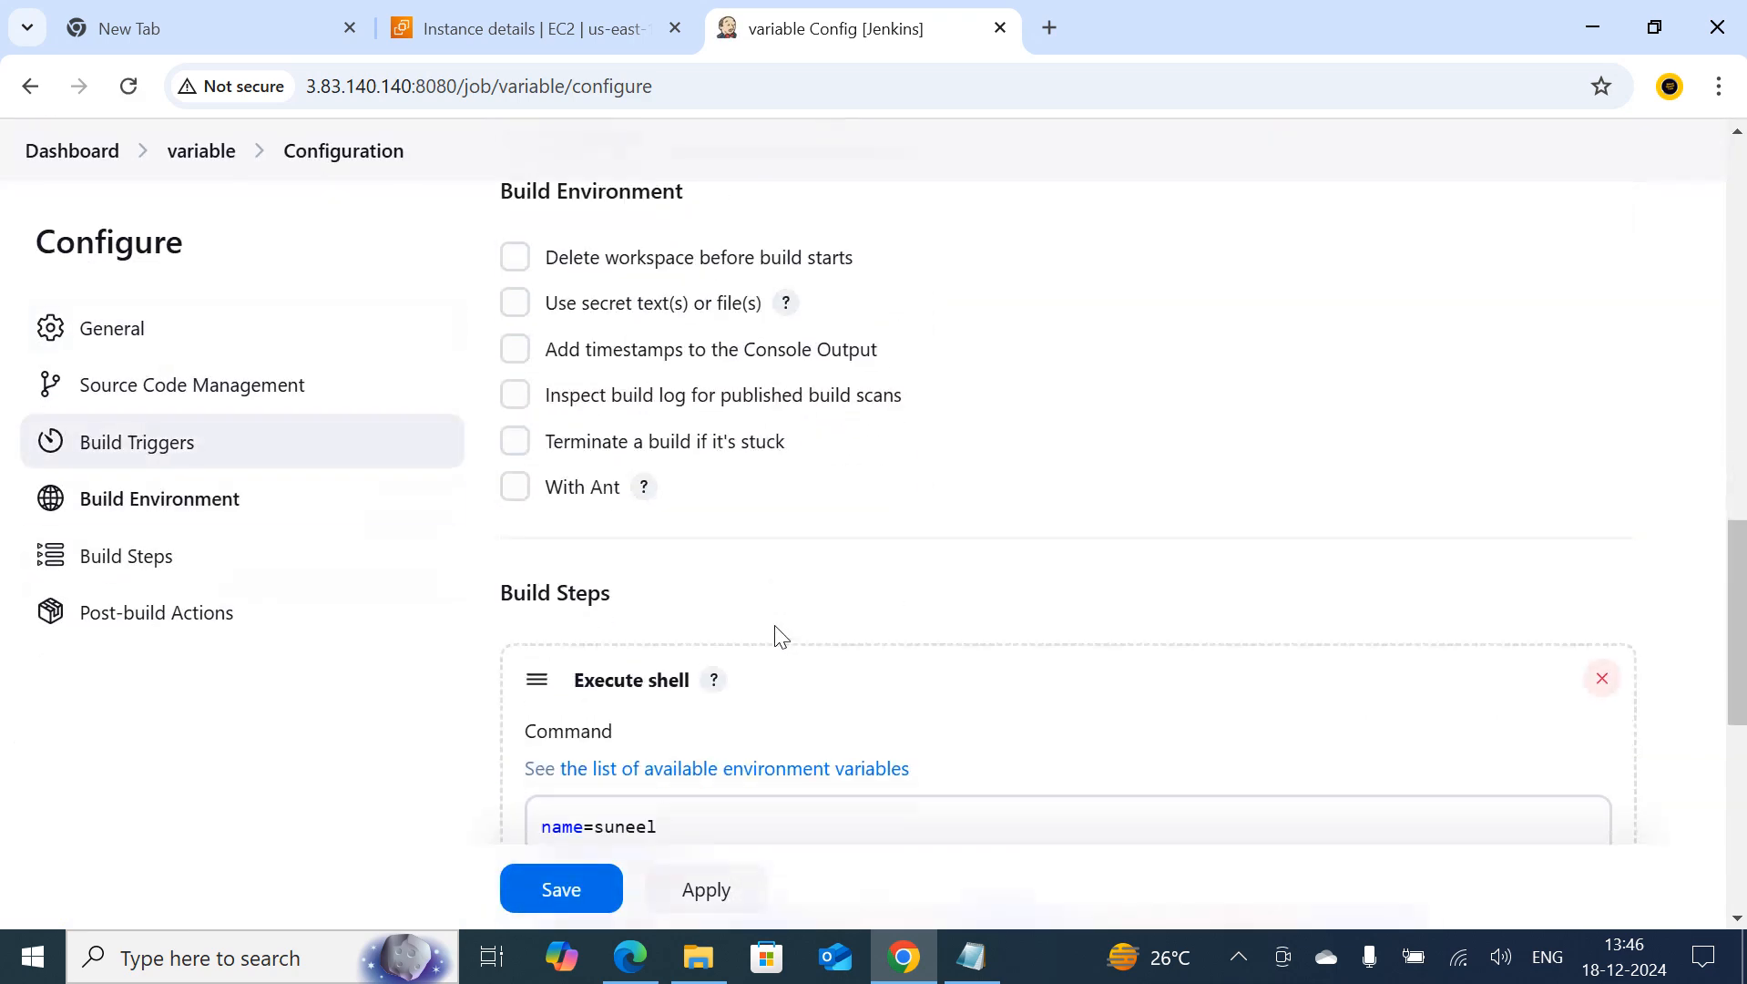
pyautogui.moveTo(672, 487); pyautogui.dragTo(528, 430)
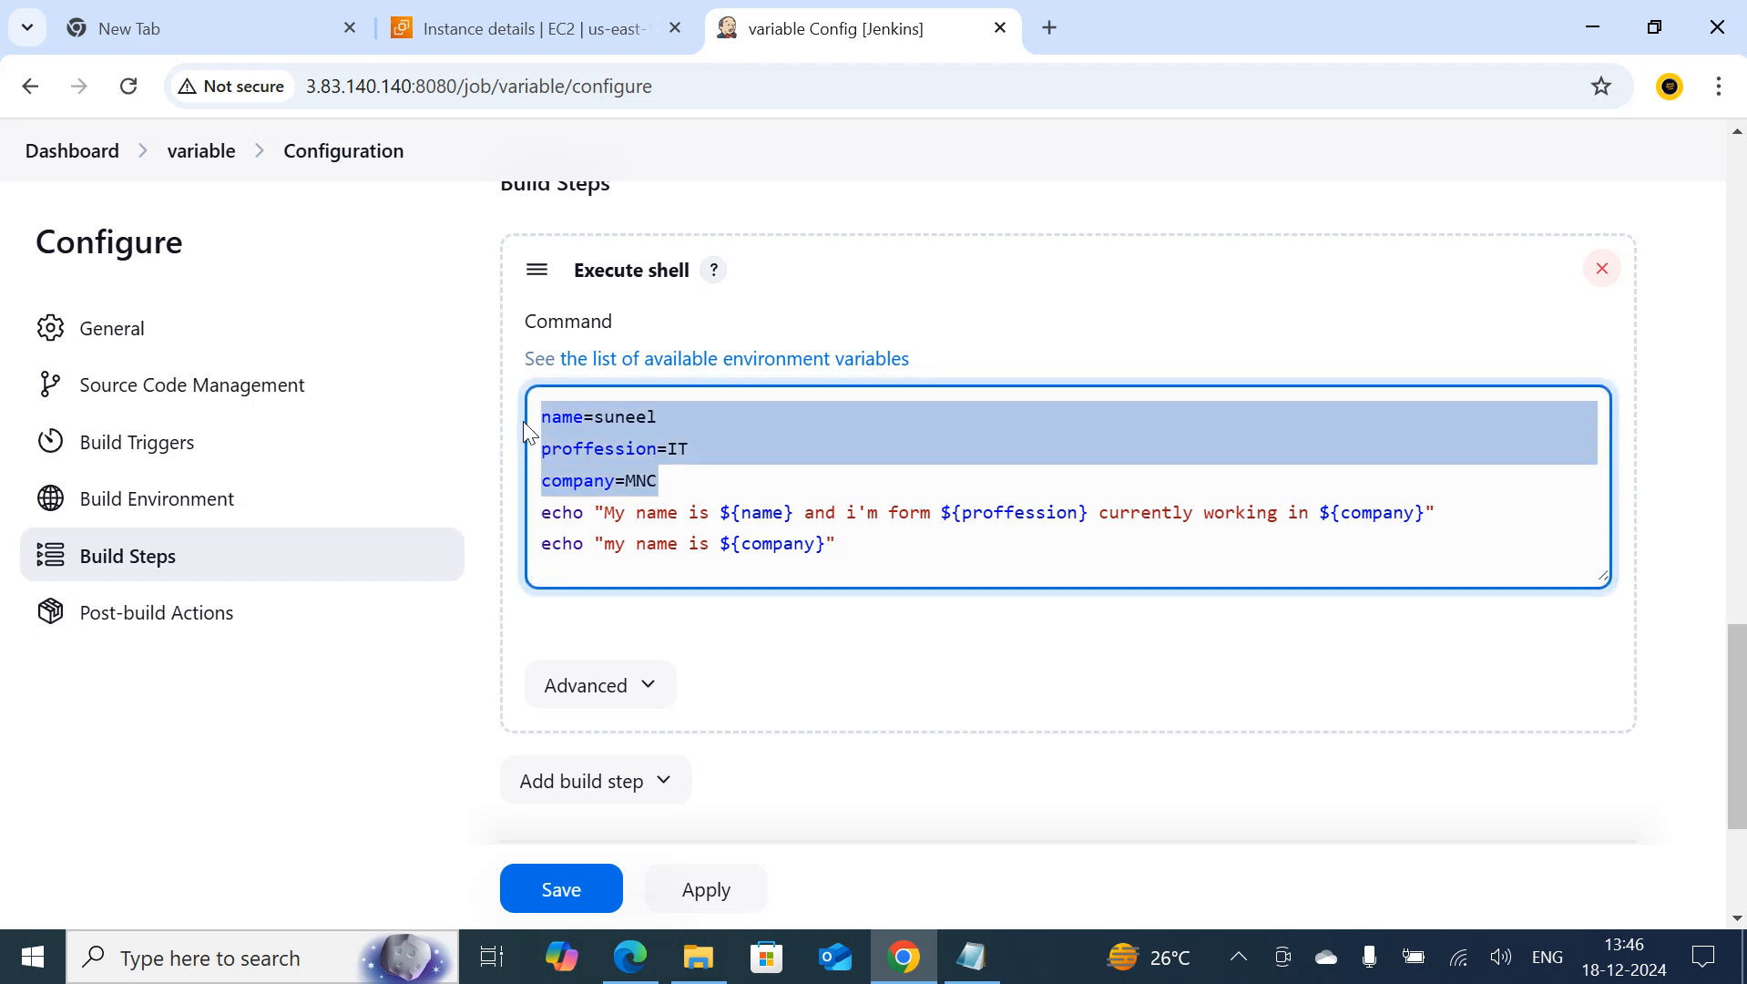
pyautogui.press('BackSpace')
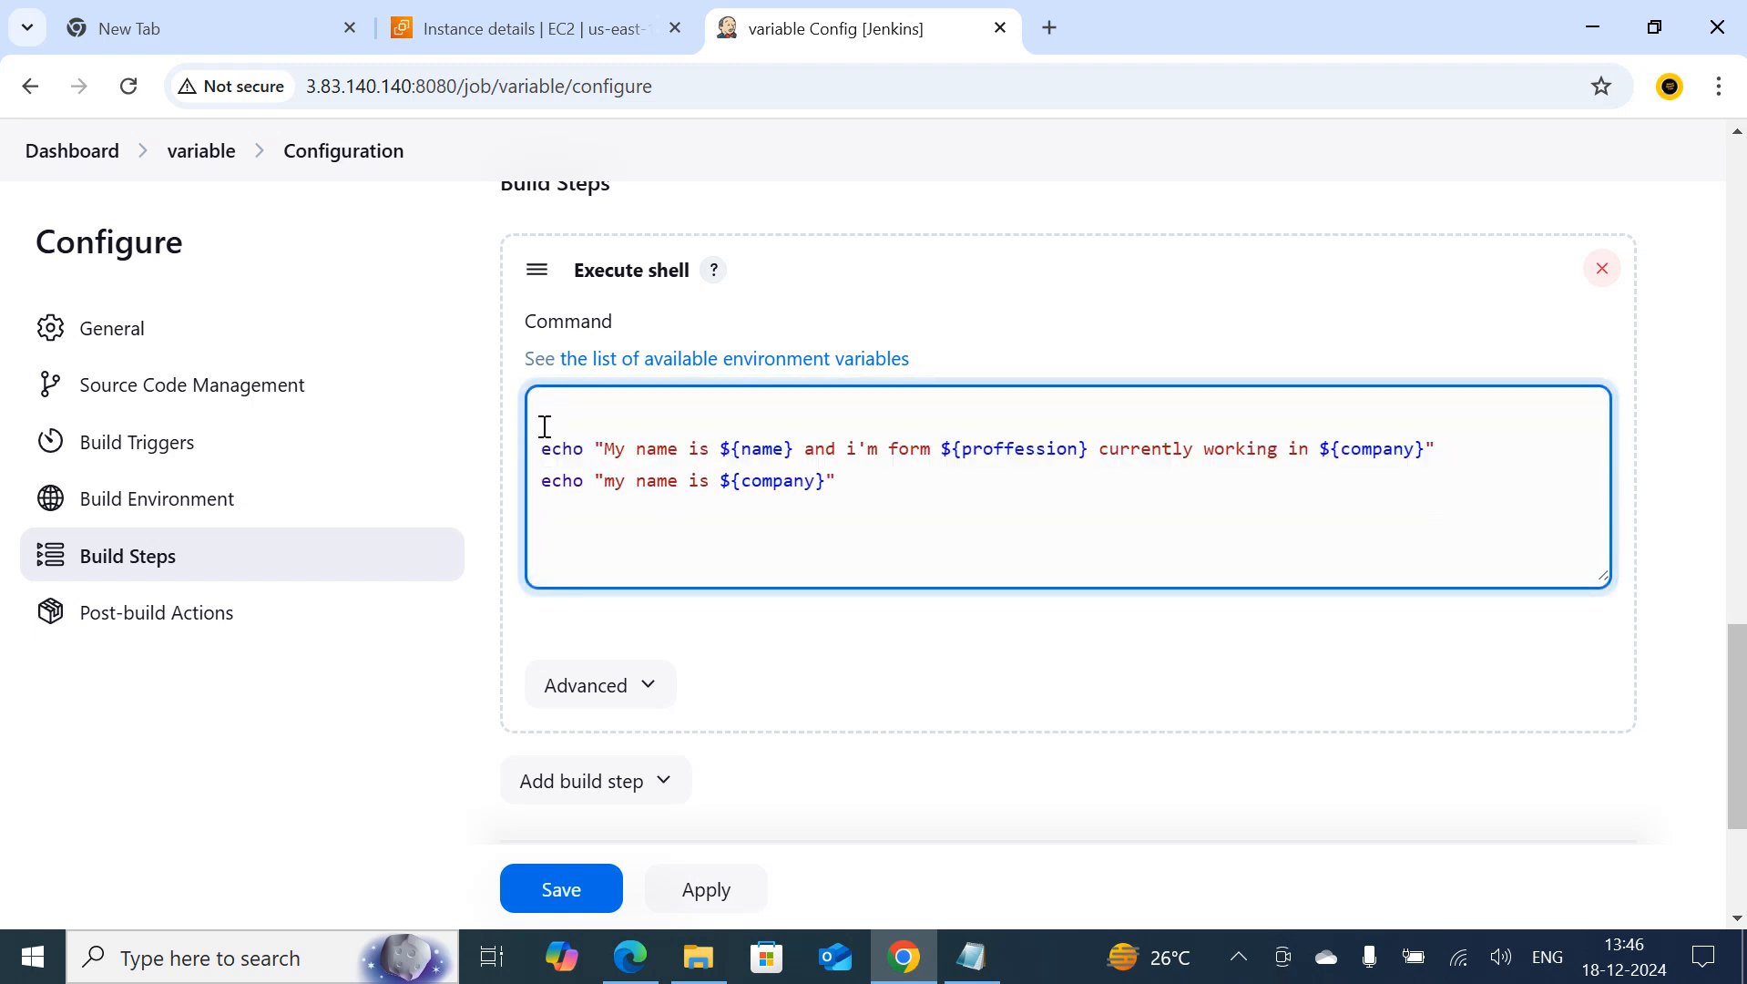
pyautogui.press('BackSpace')
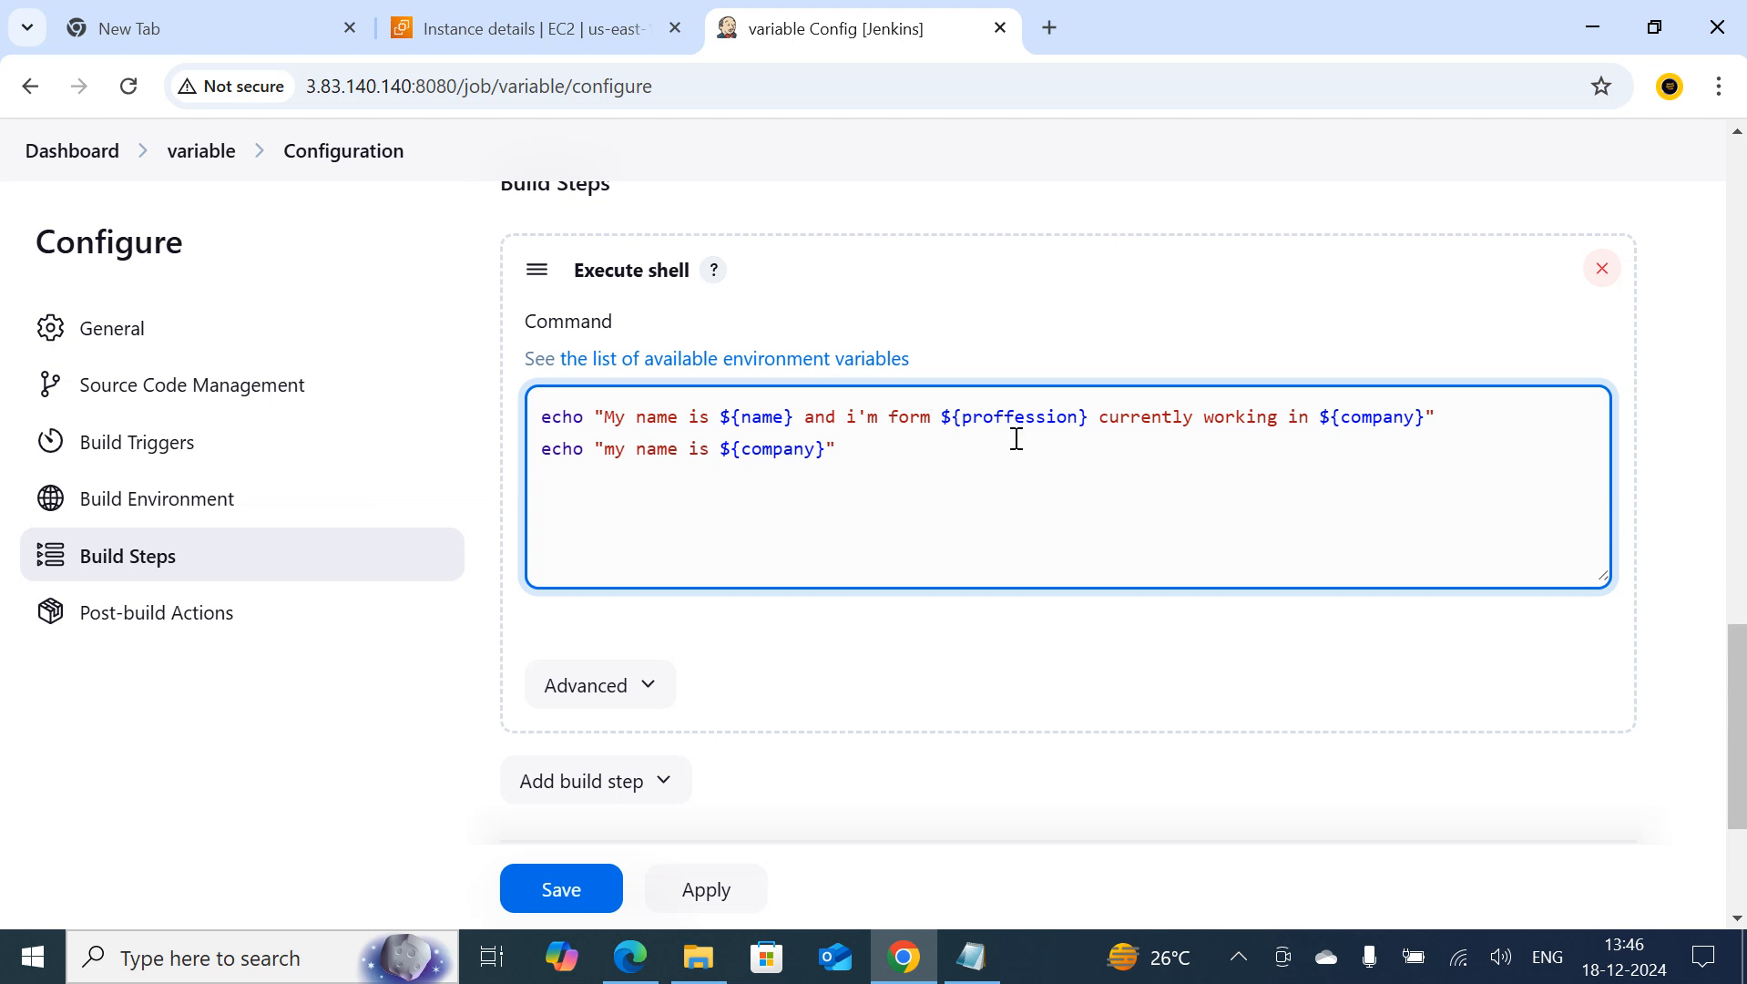
pyautogui.click(559, 889)
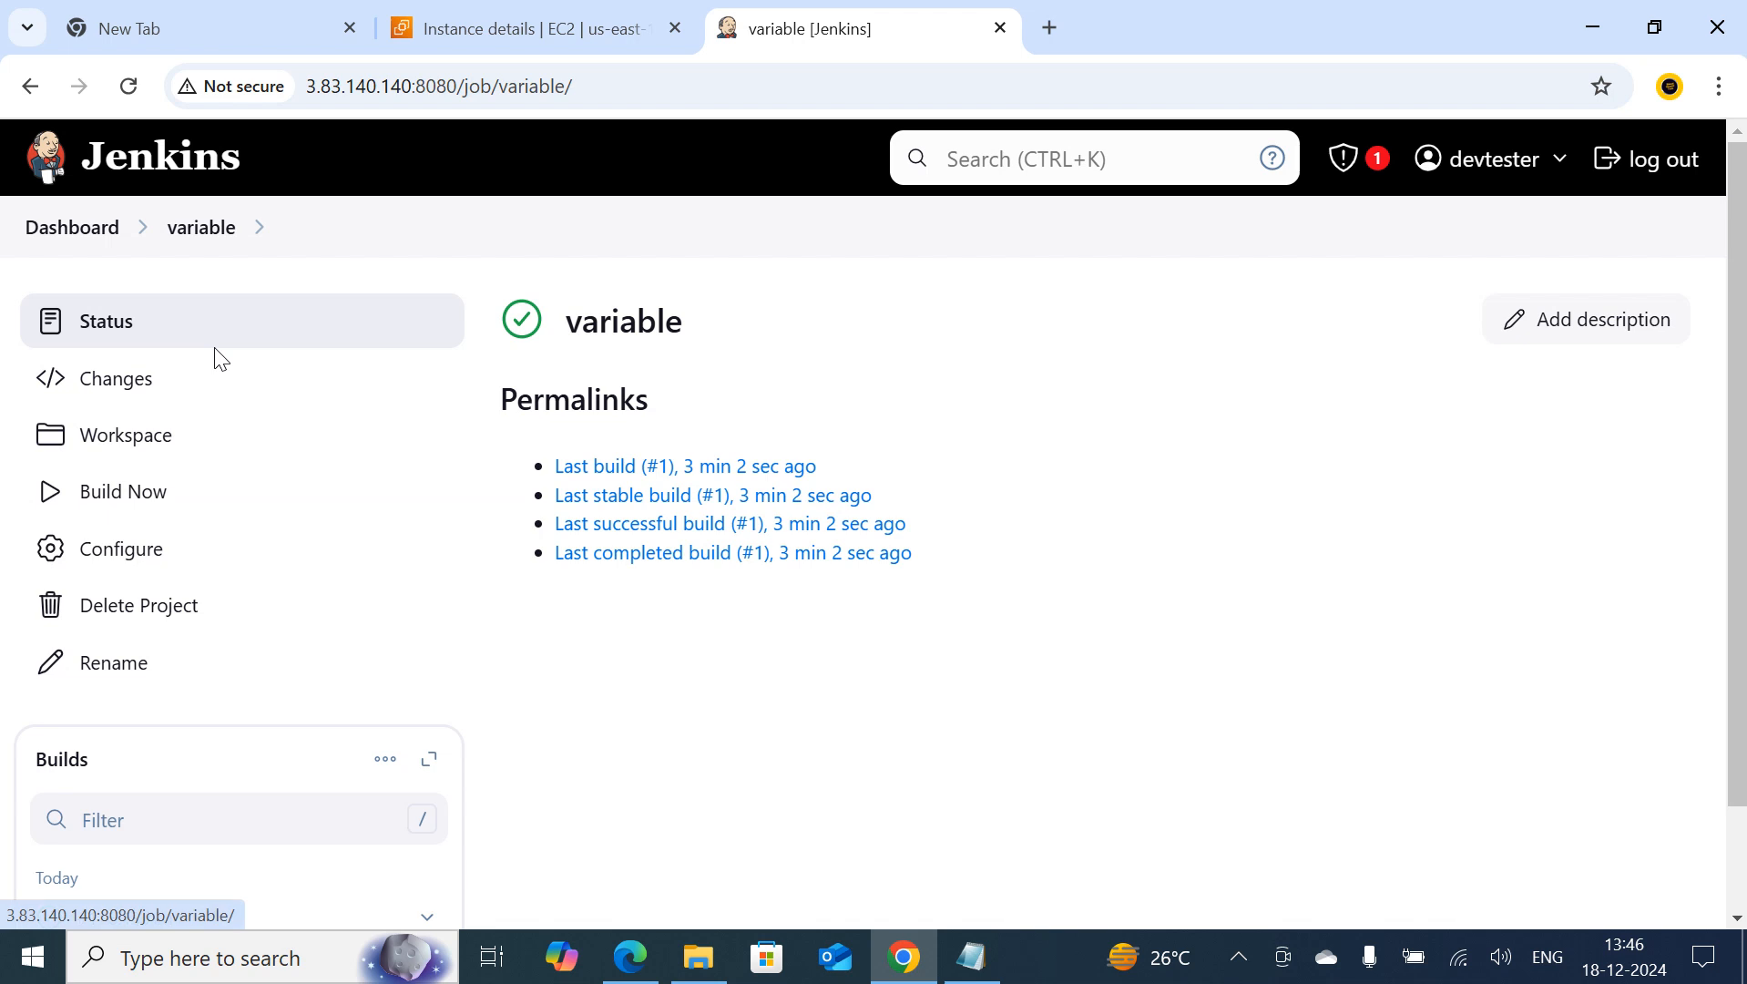
# Open the global System configuration page of Jenkins
pyautogui.scroll(-1, 159, 546)
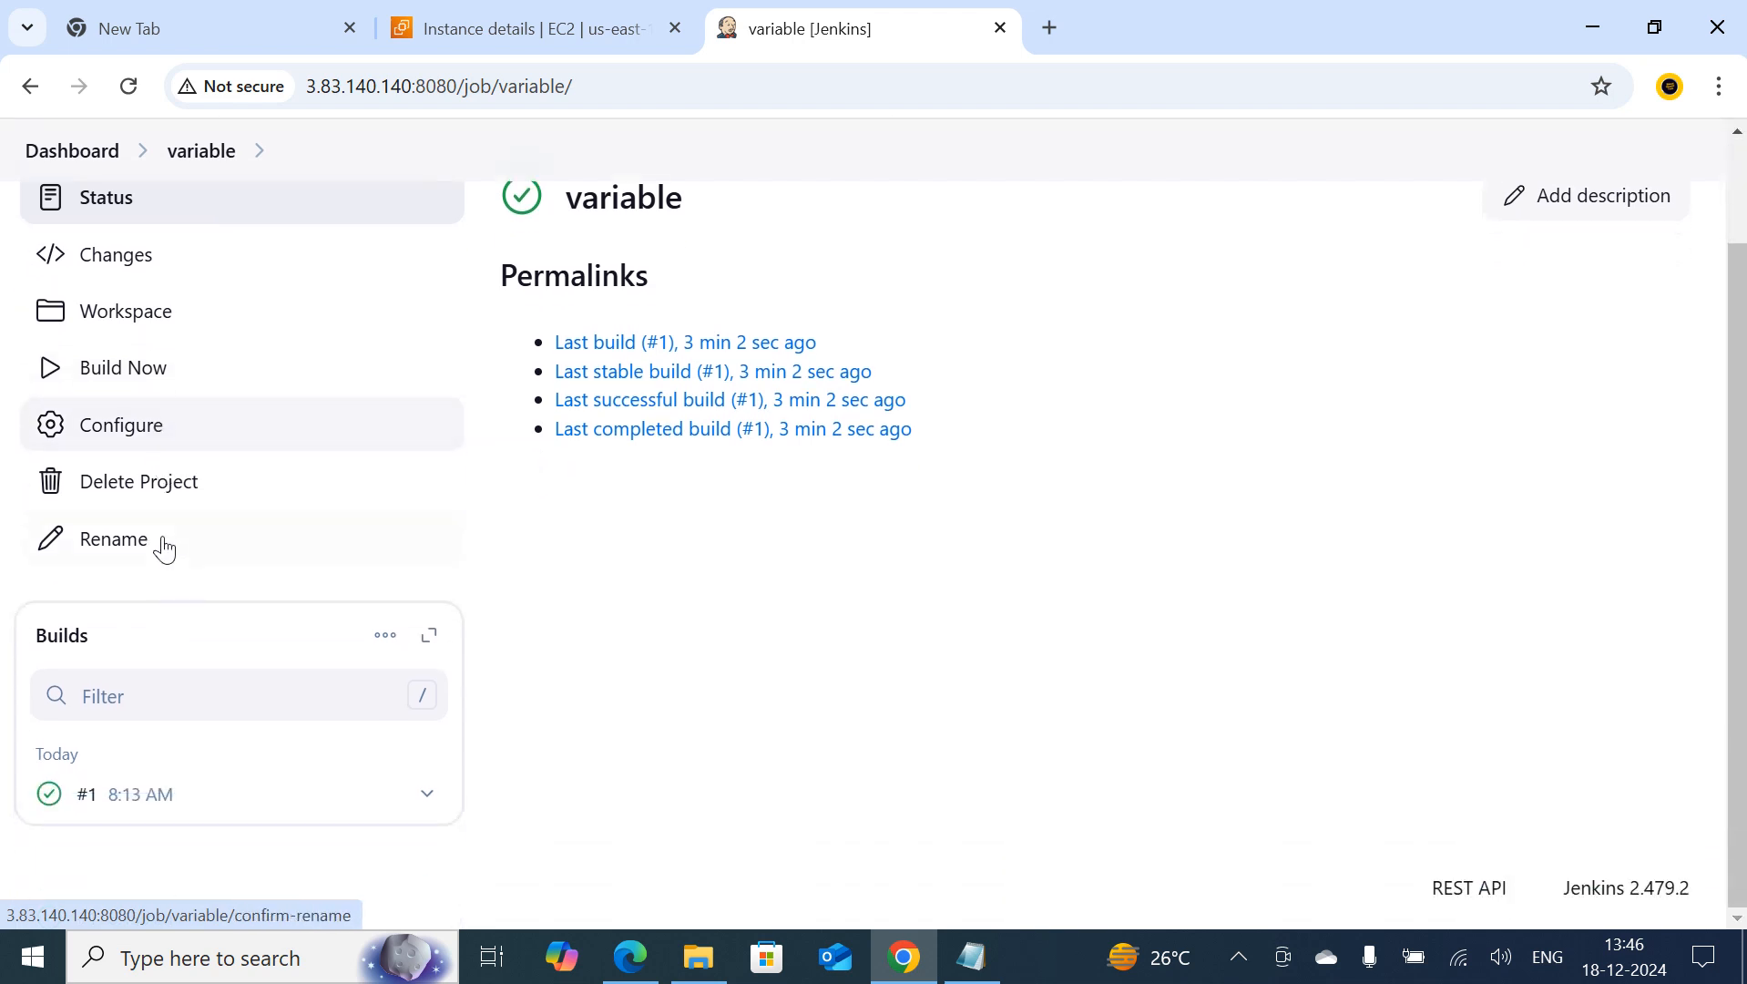
pyautogui.scroll(1, 137, 401)
pyautogui.click(51, 226)
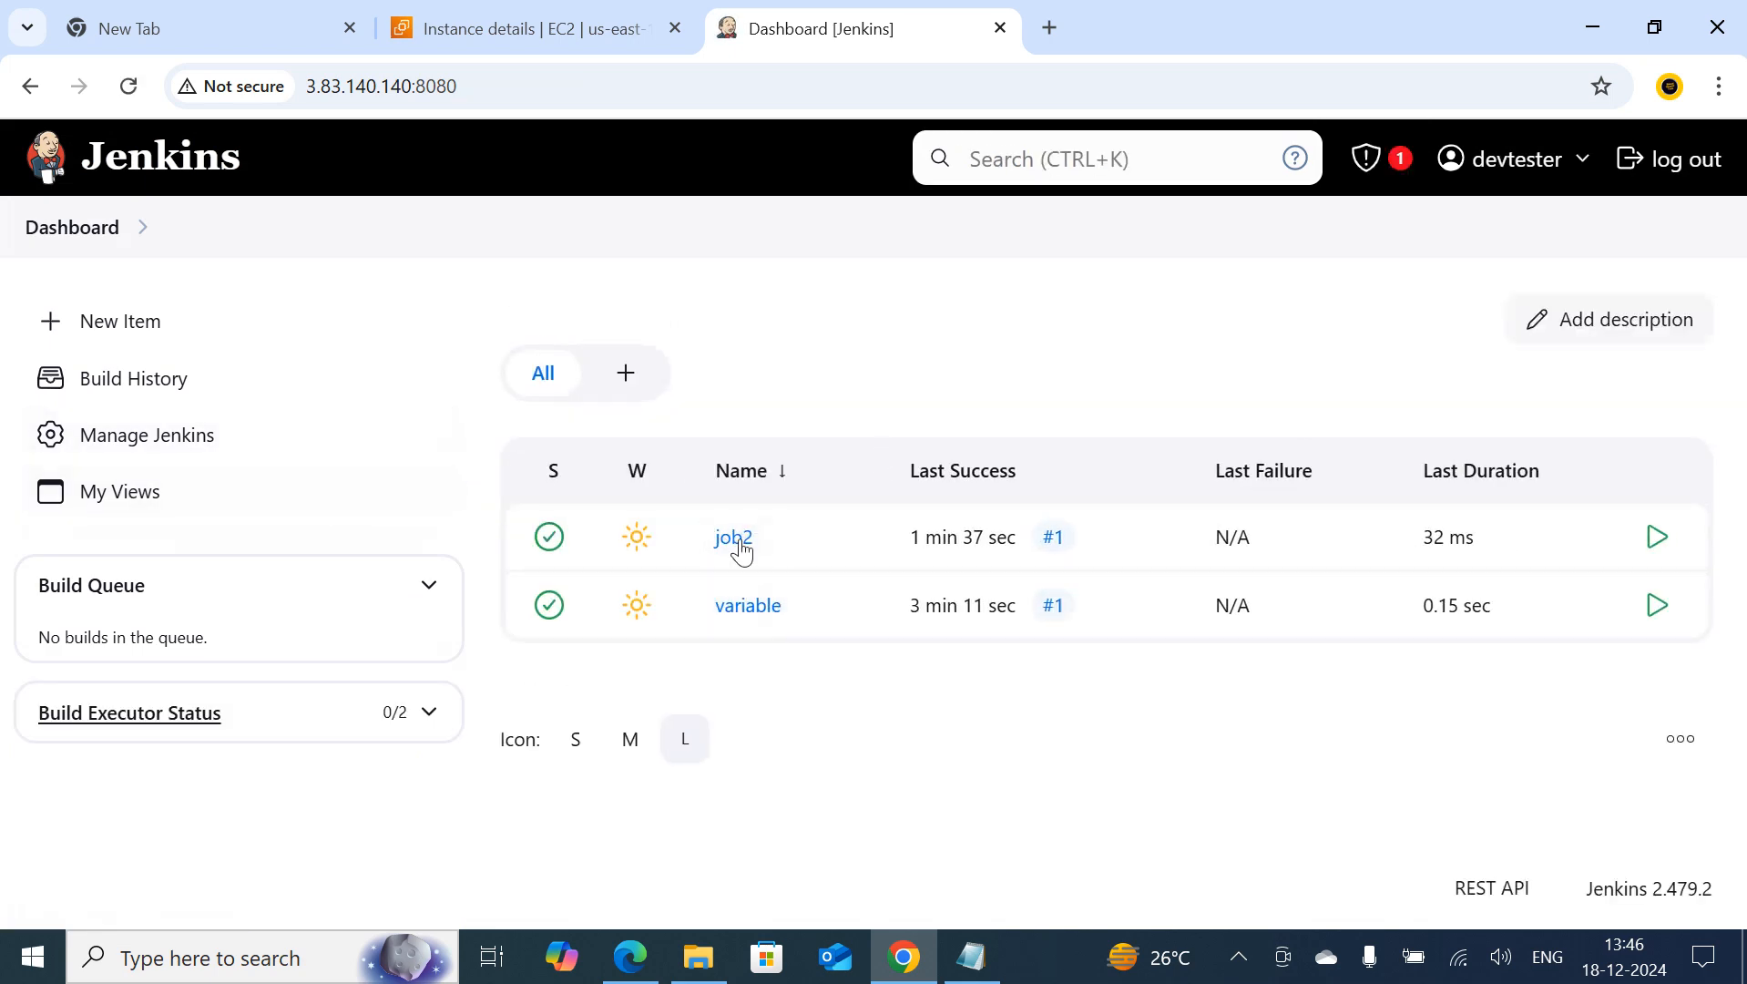
pyautogui.click(174, 462)
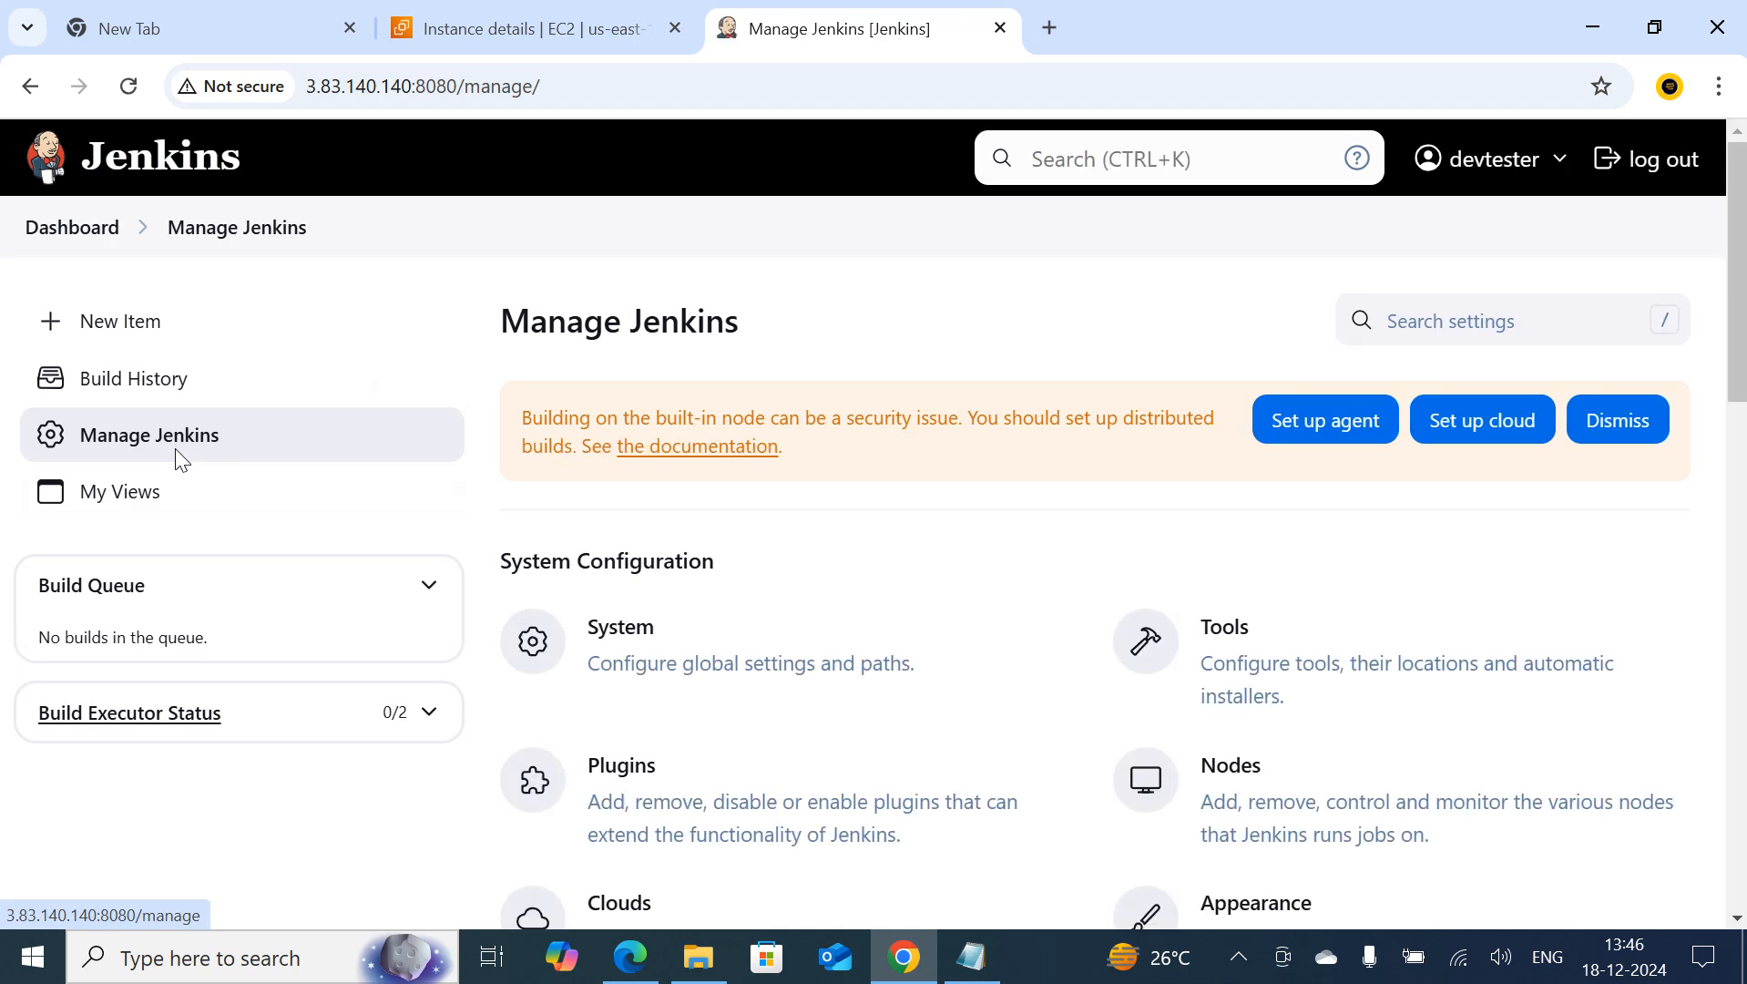
pyautogui.scroll(-1, 698, 547)
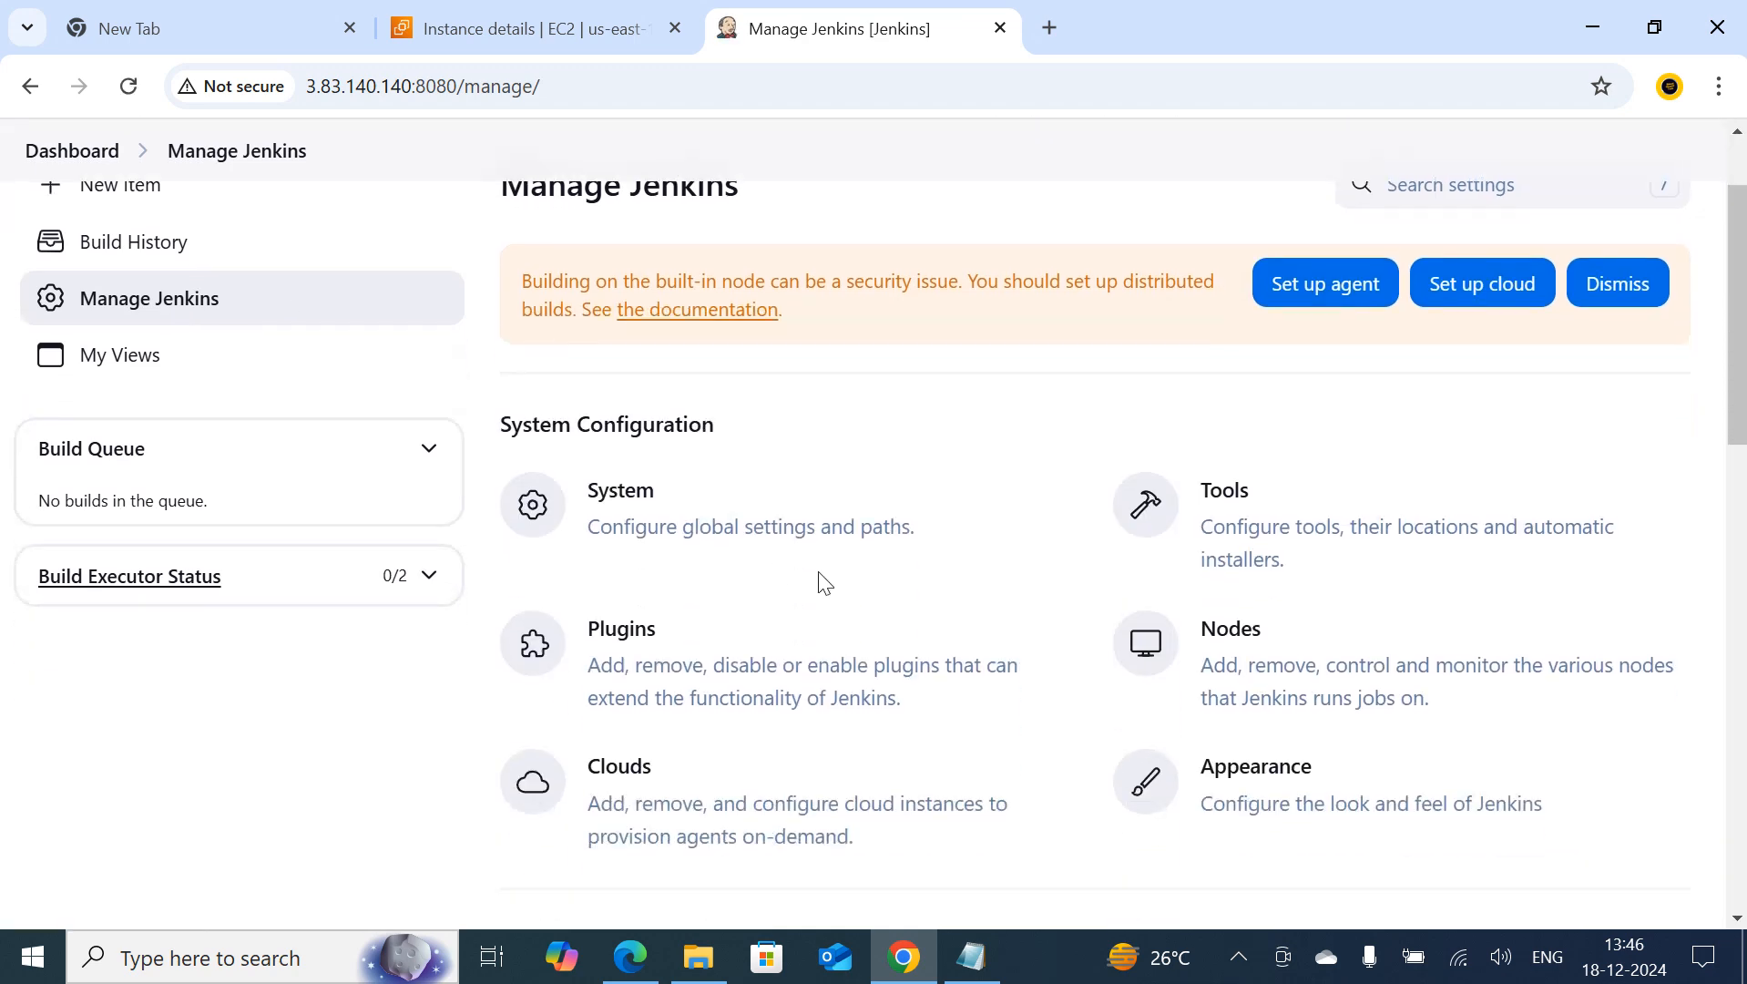
pyautogui.click(641, 510)
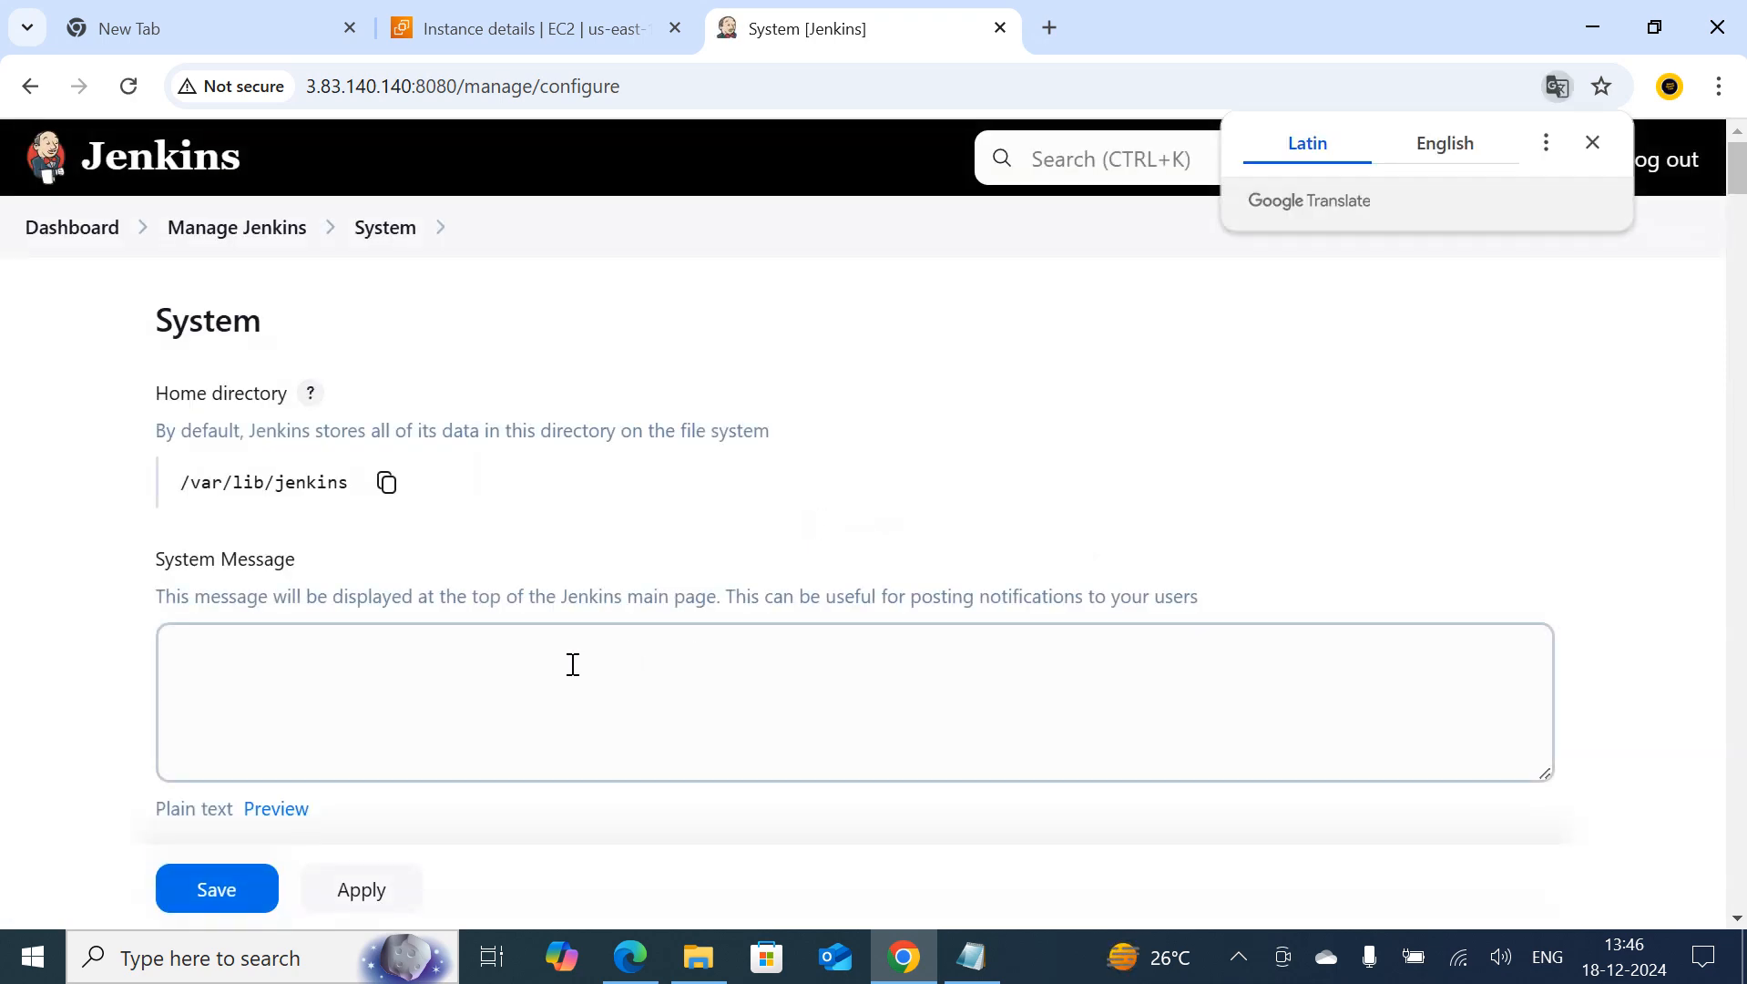
# Enable Environment variables under Global properties and add a first blank entry to the list of variables
pyautogui.scroll(-12, 573, 664)
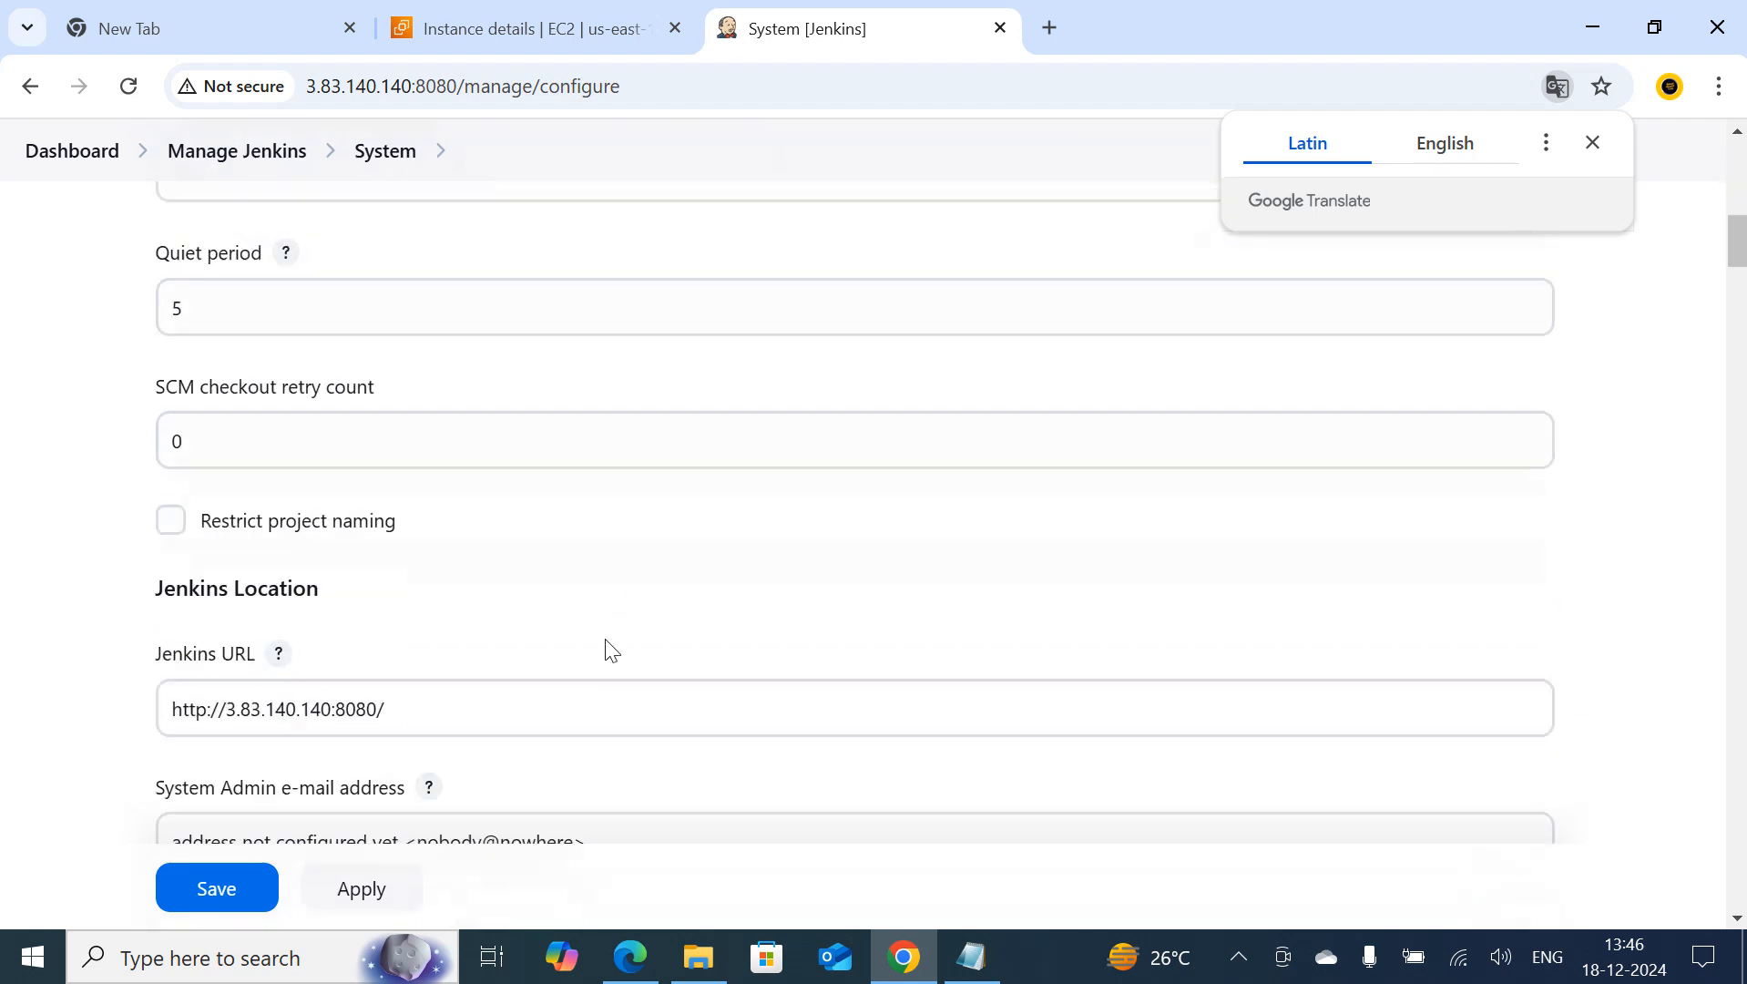
pyautogui.scroll(-7, 611, 650)
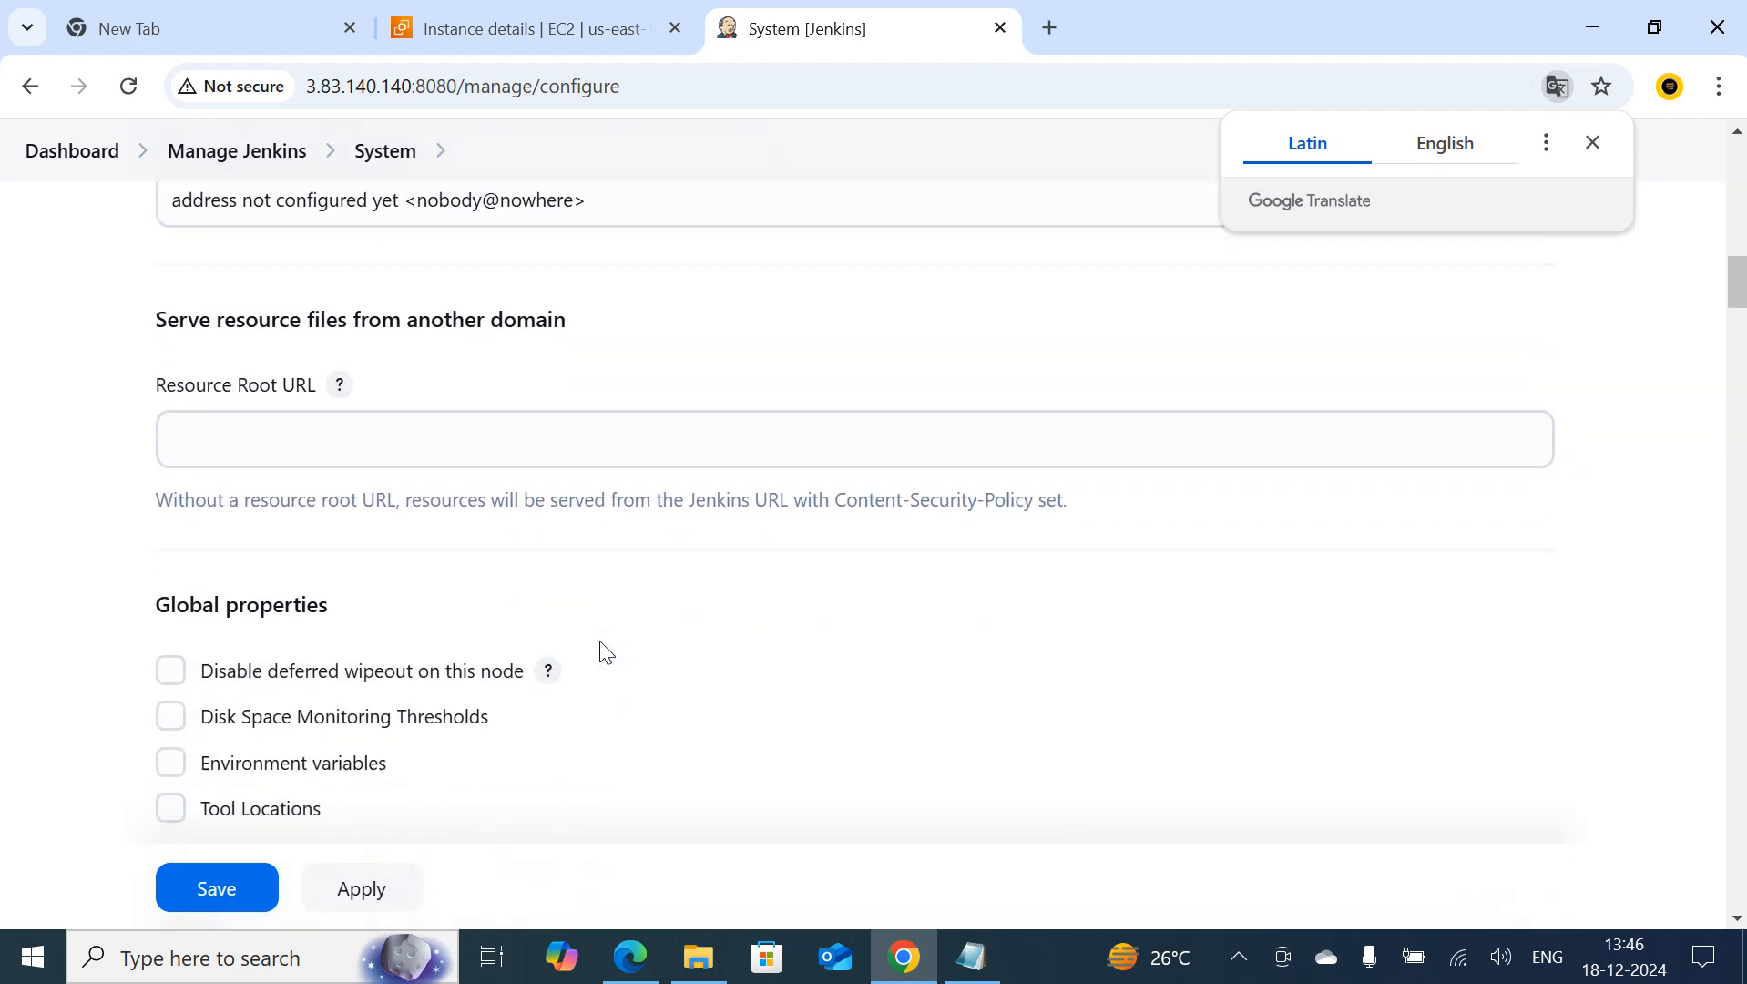
pyautogui.scroll(-1, 600, 649)
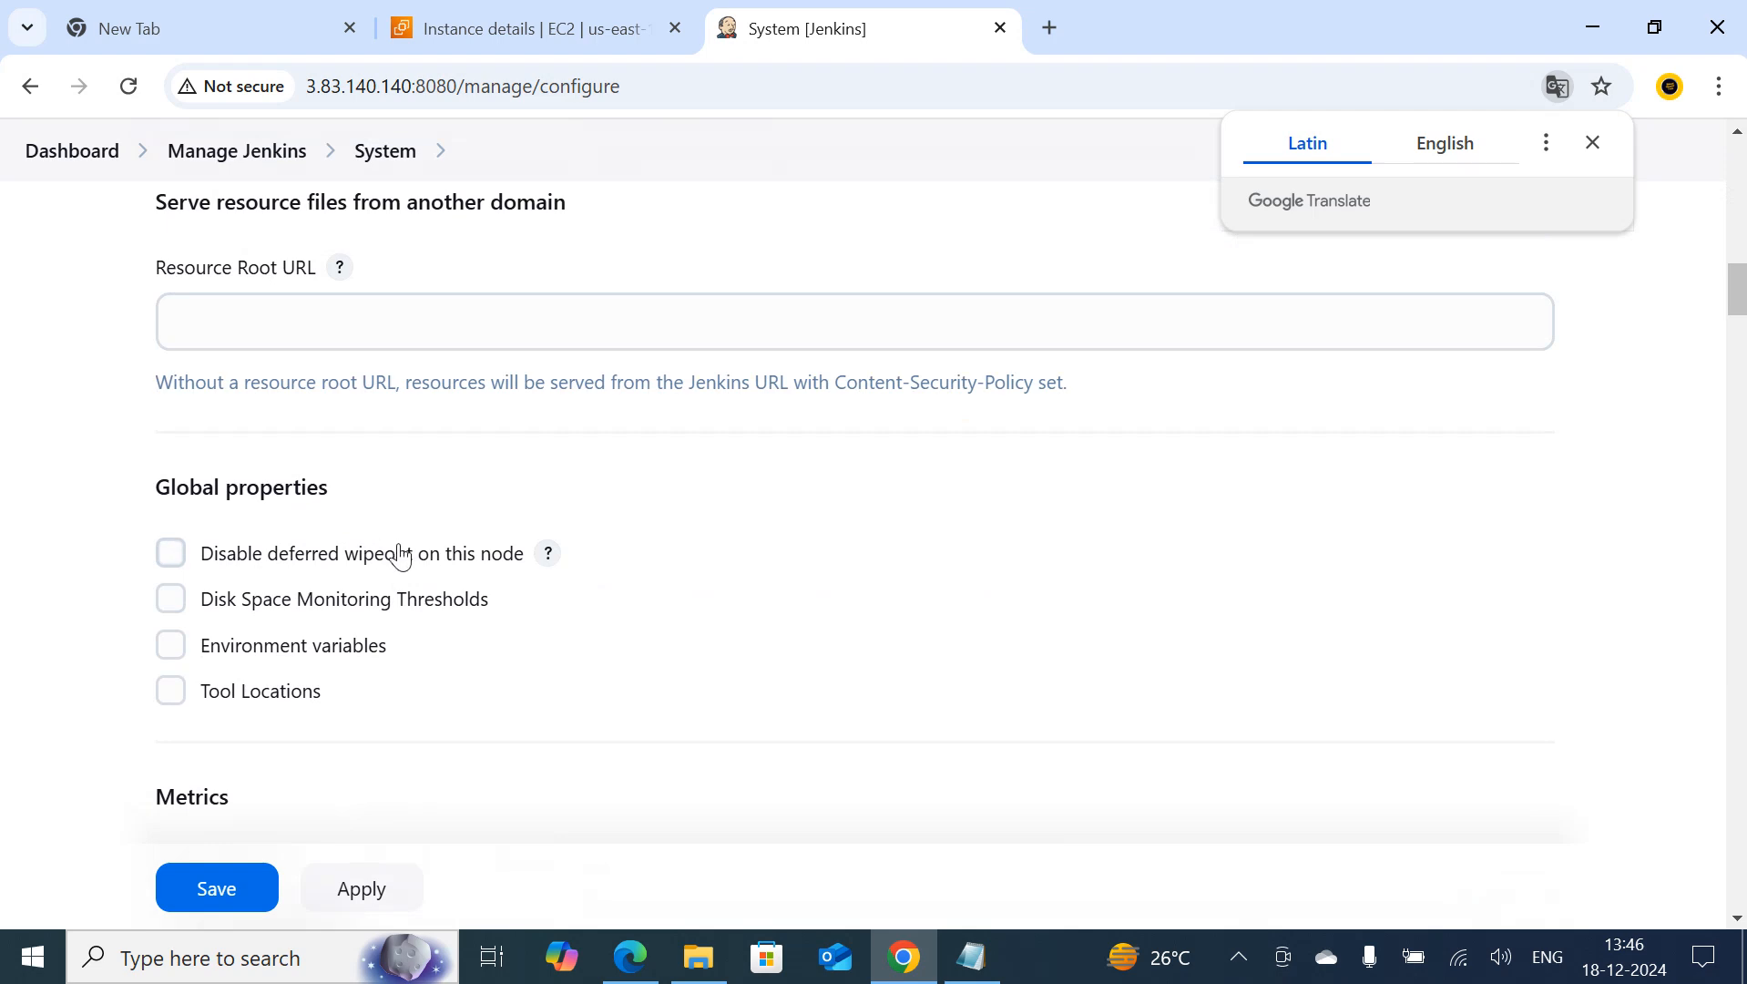
pyautogui.scroll(-1, 398, 560)
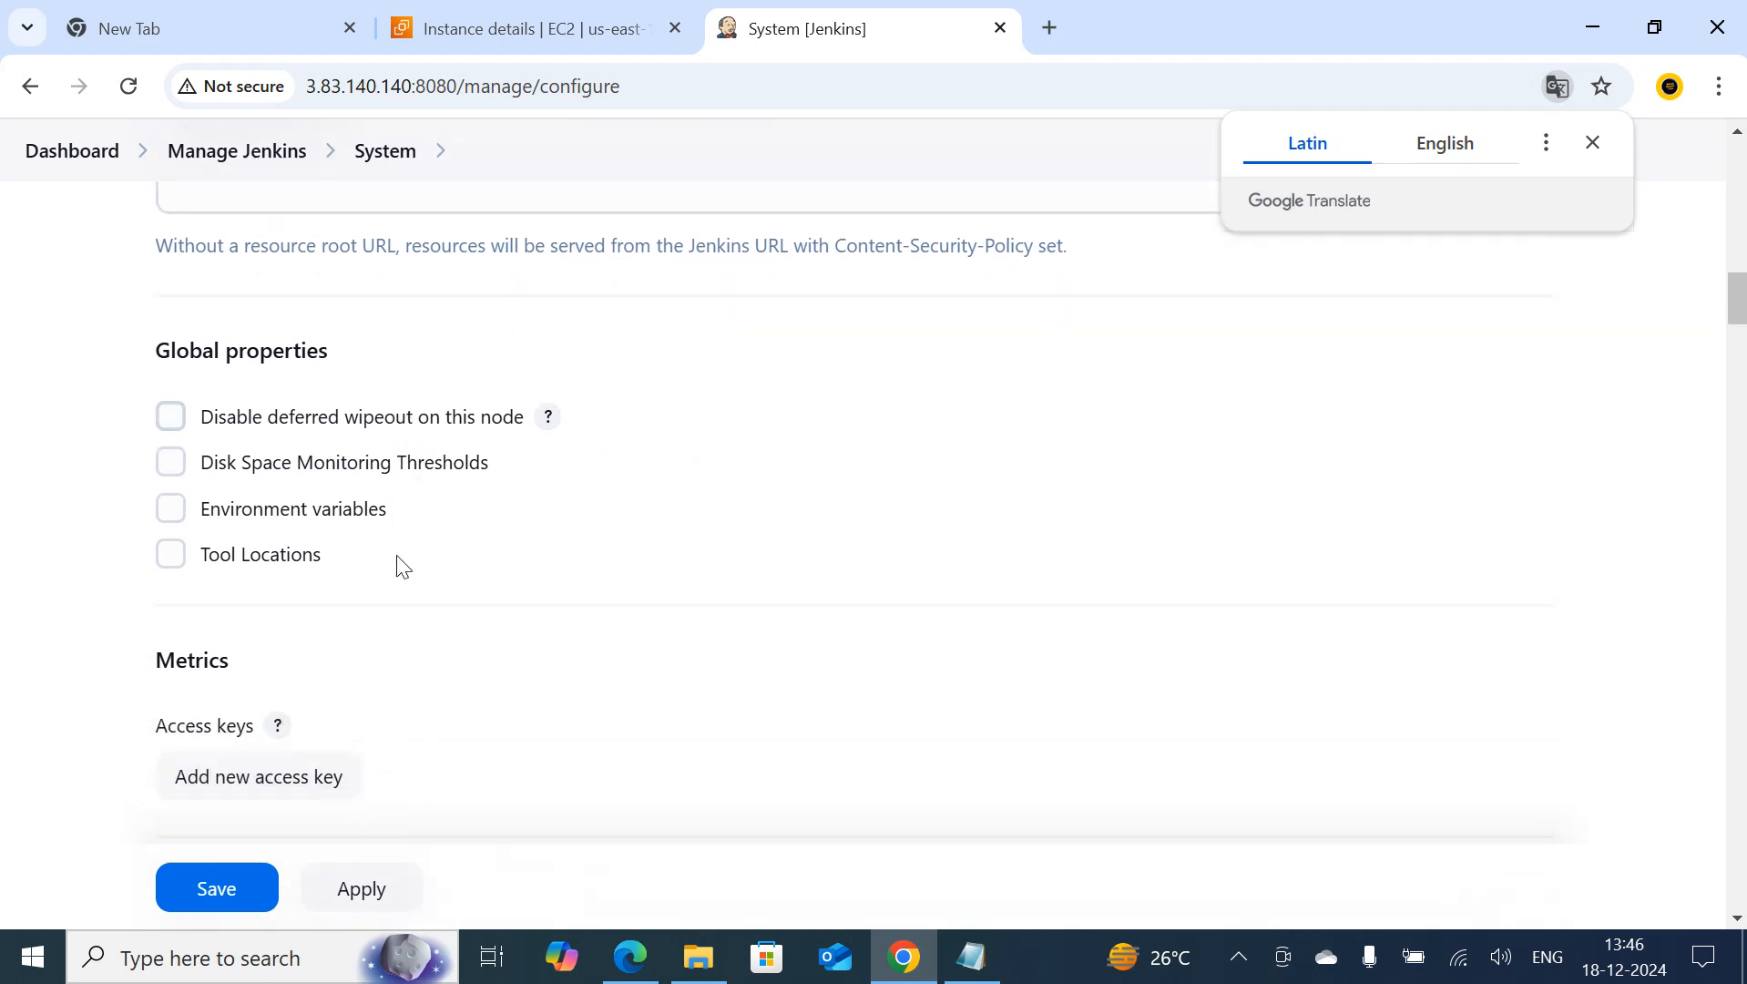
pyautogui.click(172, 517)
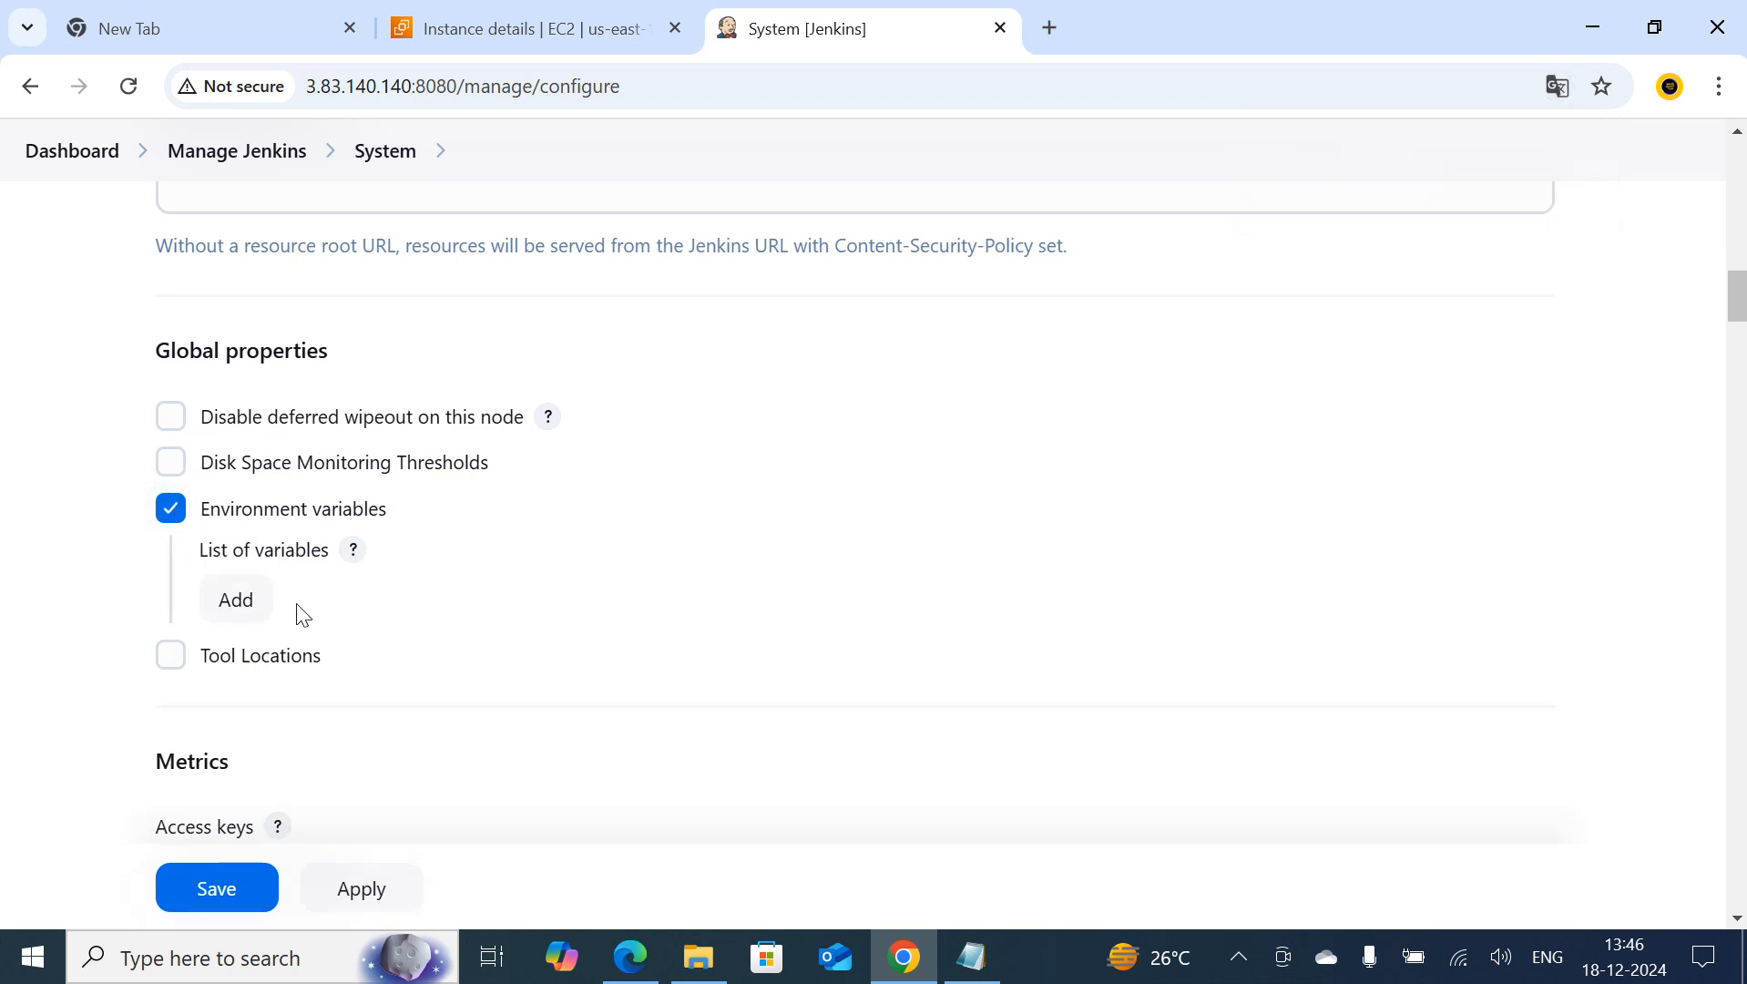
pyautogui.moveTo(211, 557); pyautogui.dragTo(332, 546)
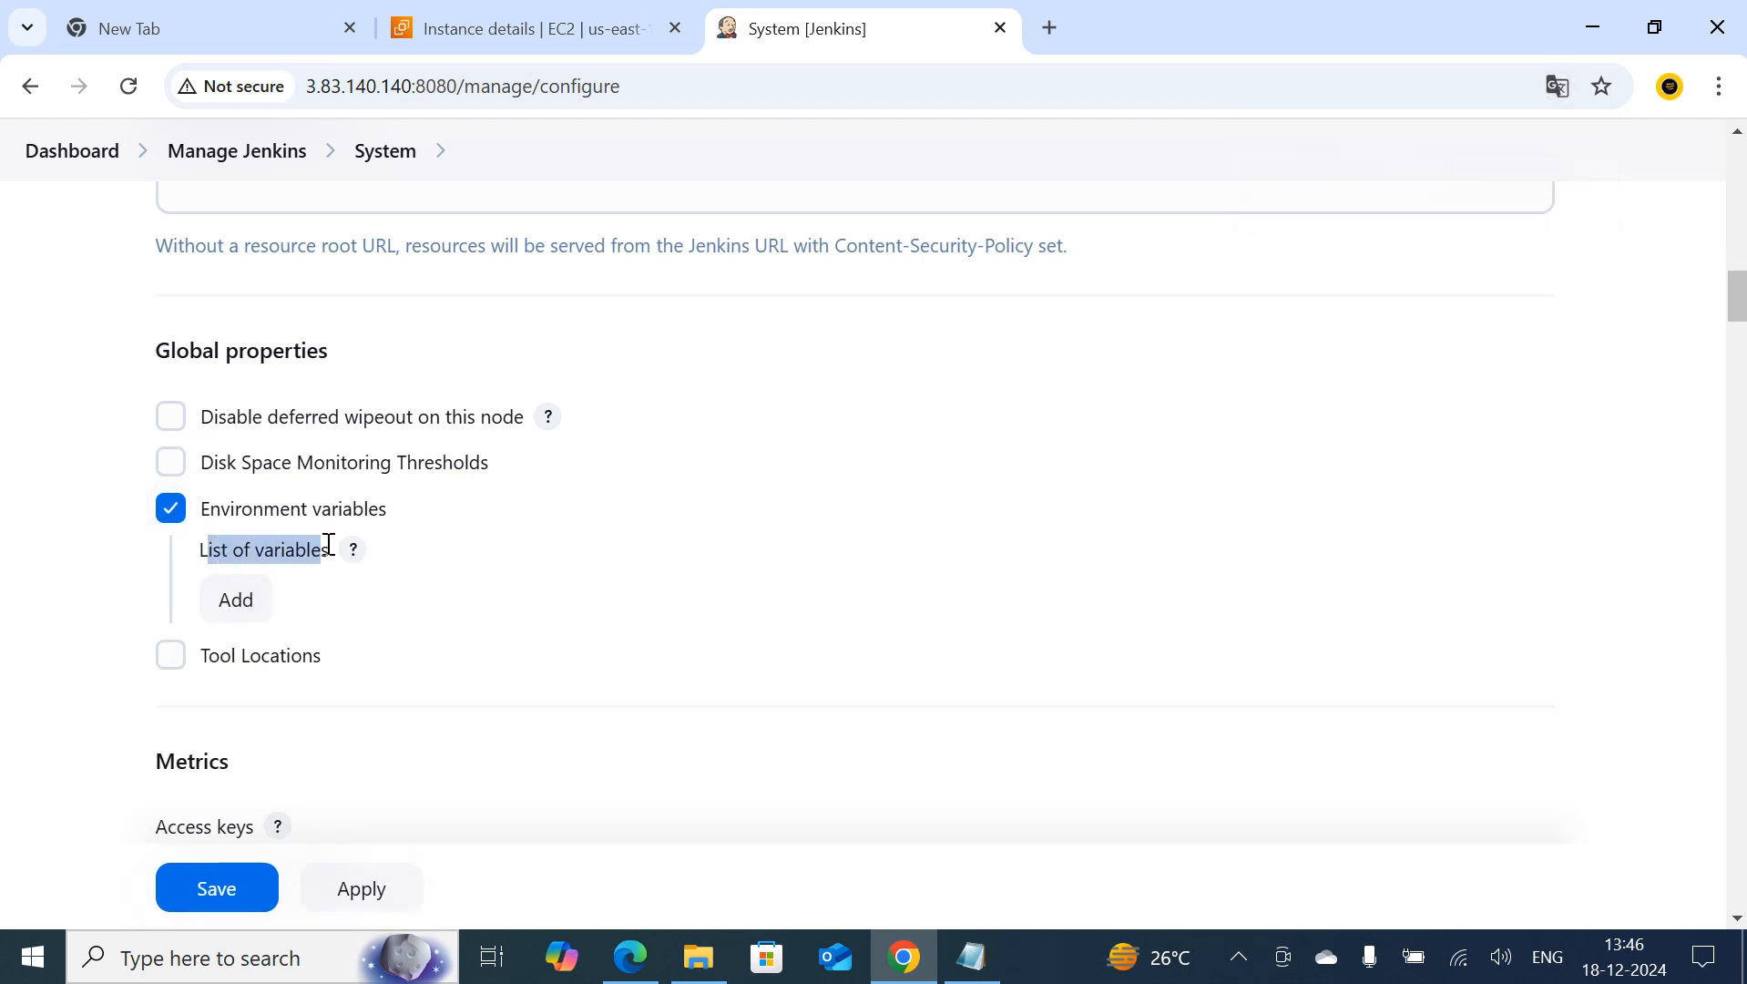
pyautogui.click(253, 611)
pyautogui.scroll(-3, 528, 583)
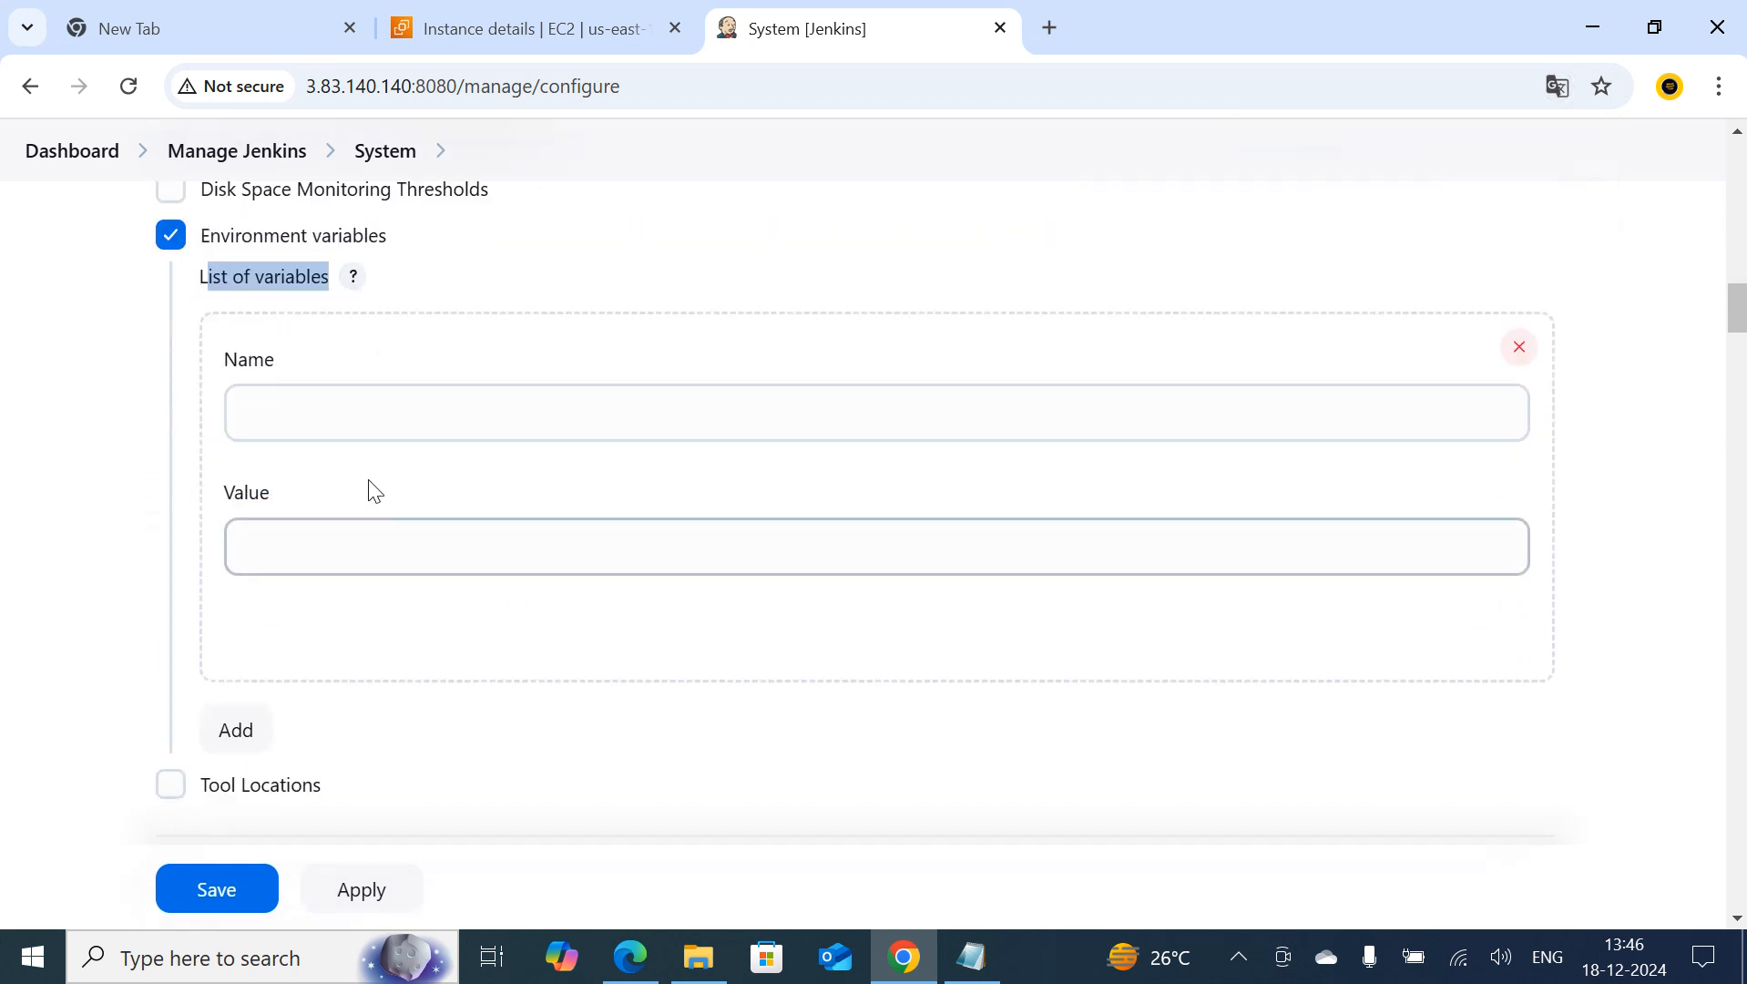
# Look up the name assignment in the Notepad notes and define the first global variable as name, with the person's first name as value
pyautogui.click(971, 956)
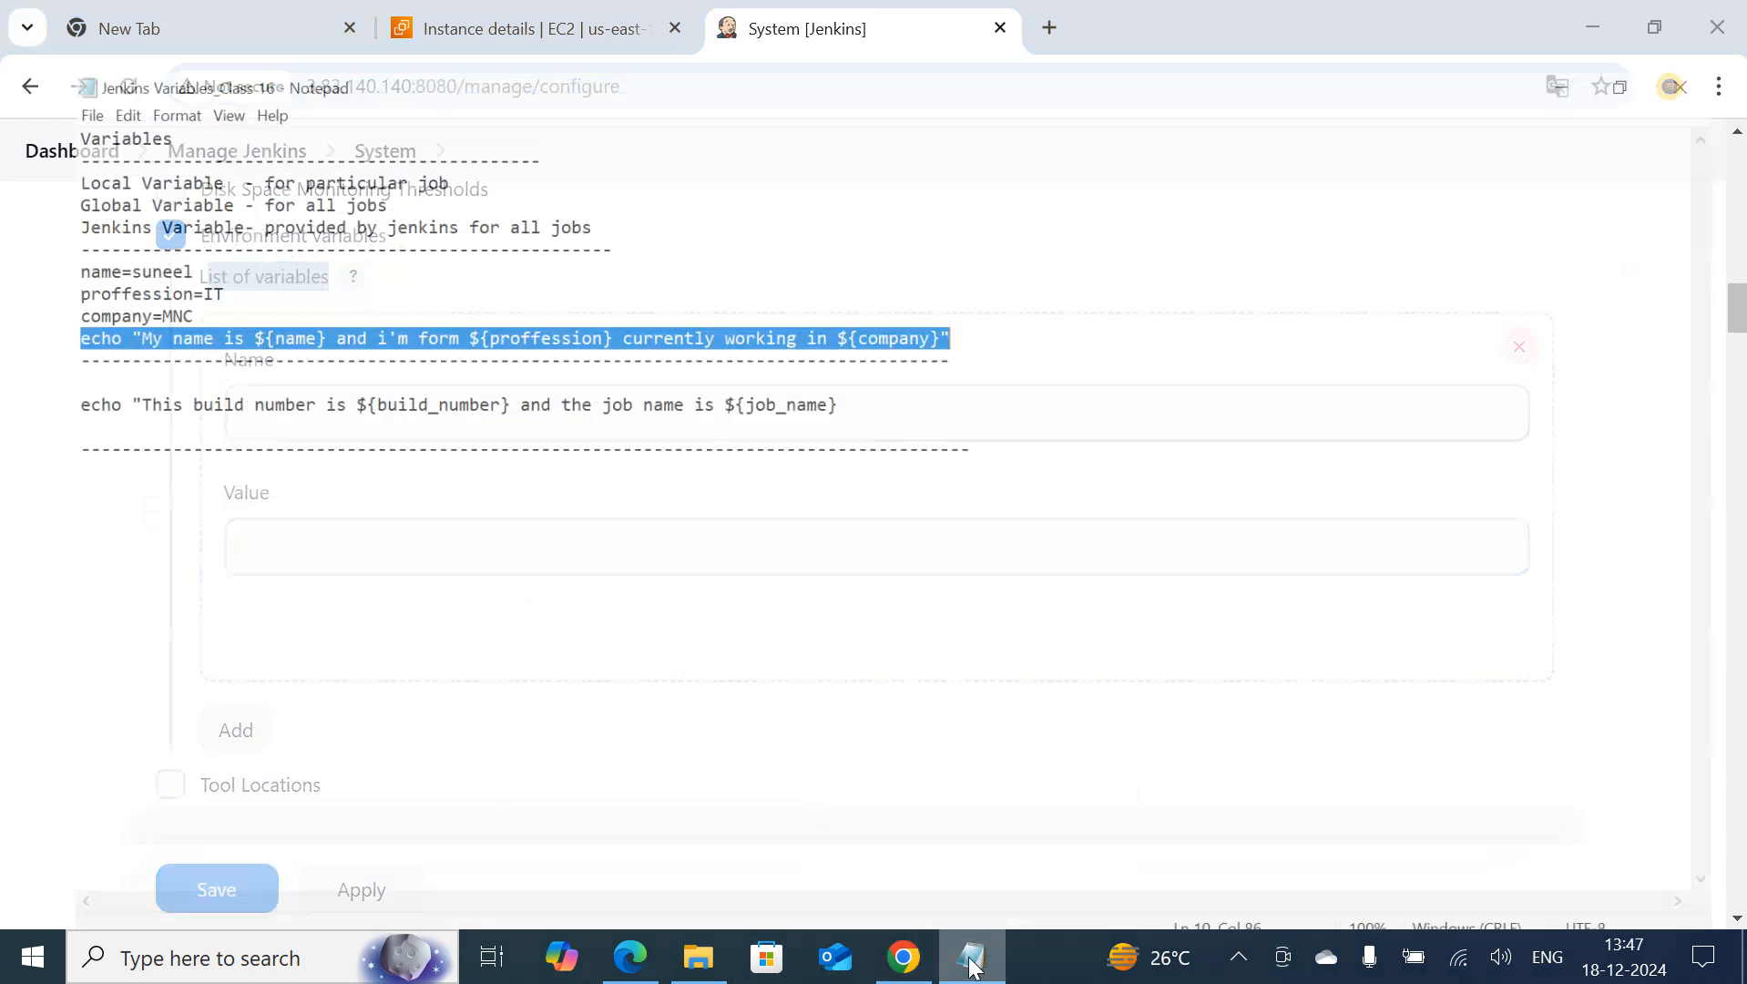
pyautogui.click(229, 397)
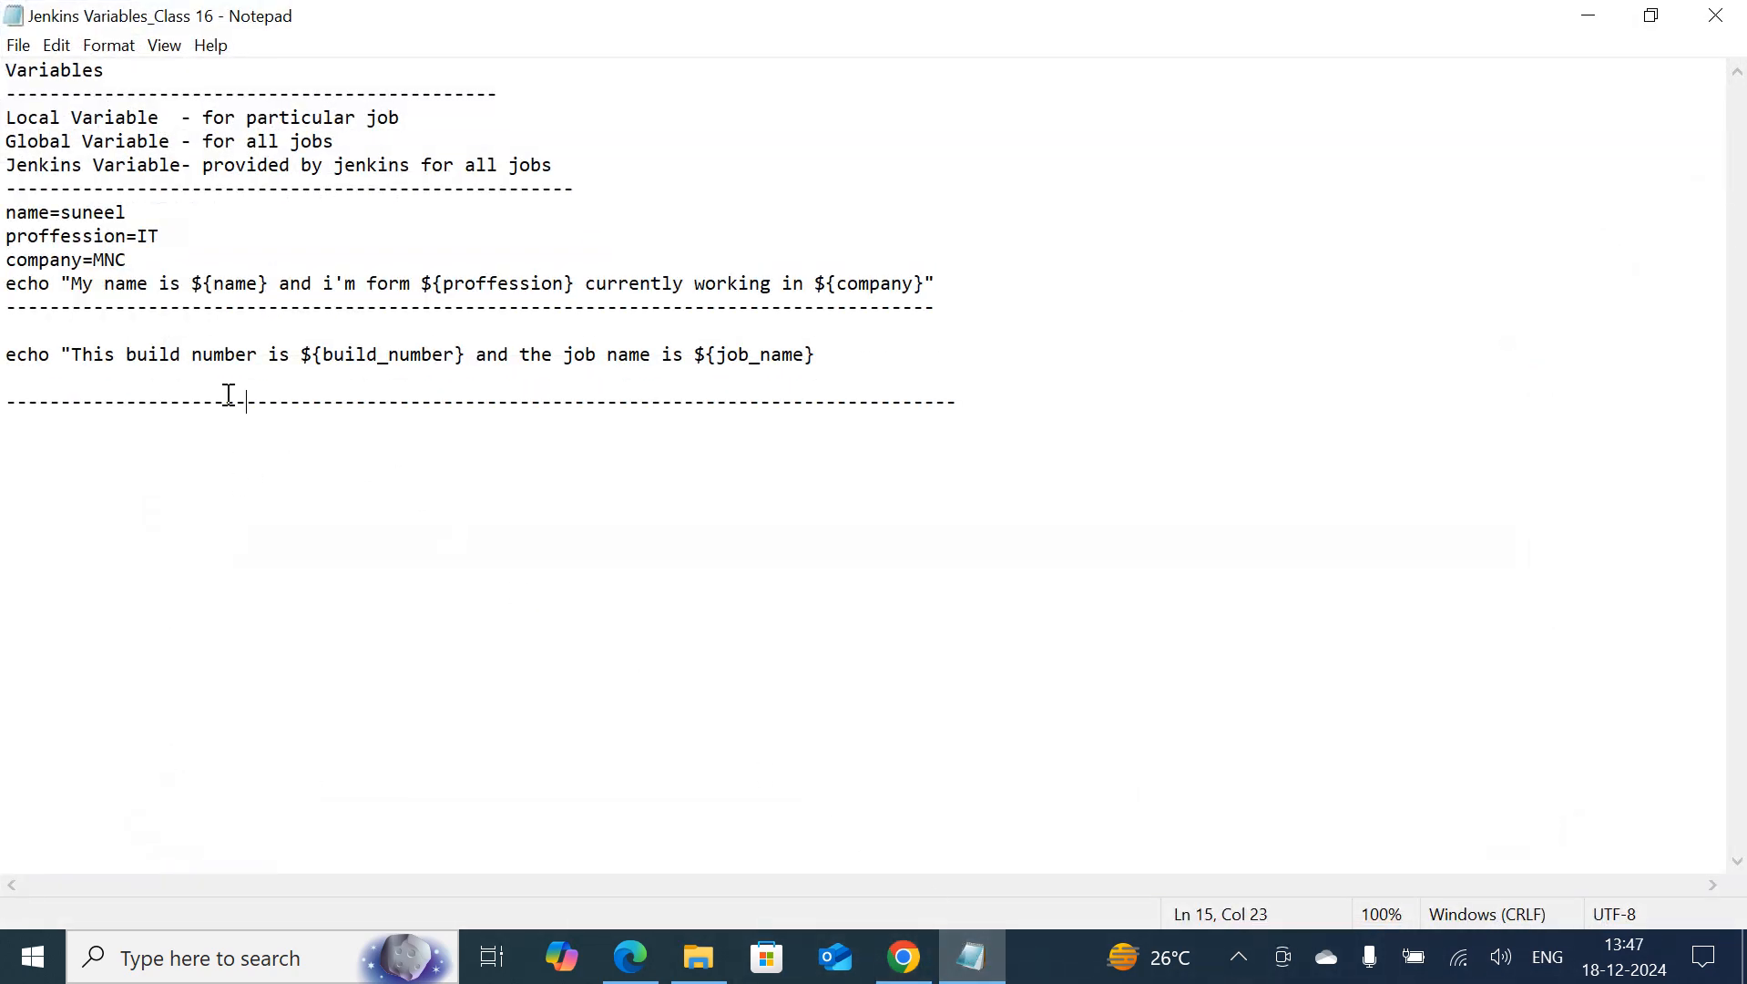
pyautogui.click(17, 212)
pyautogui.doubleClick(77, 212)
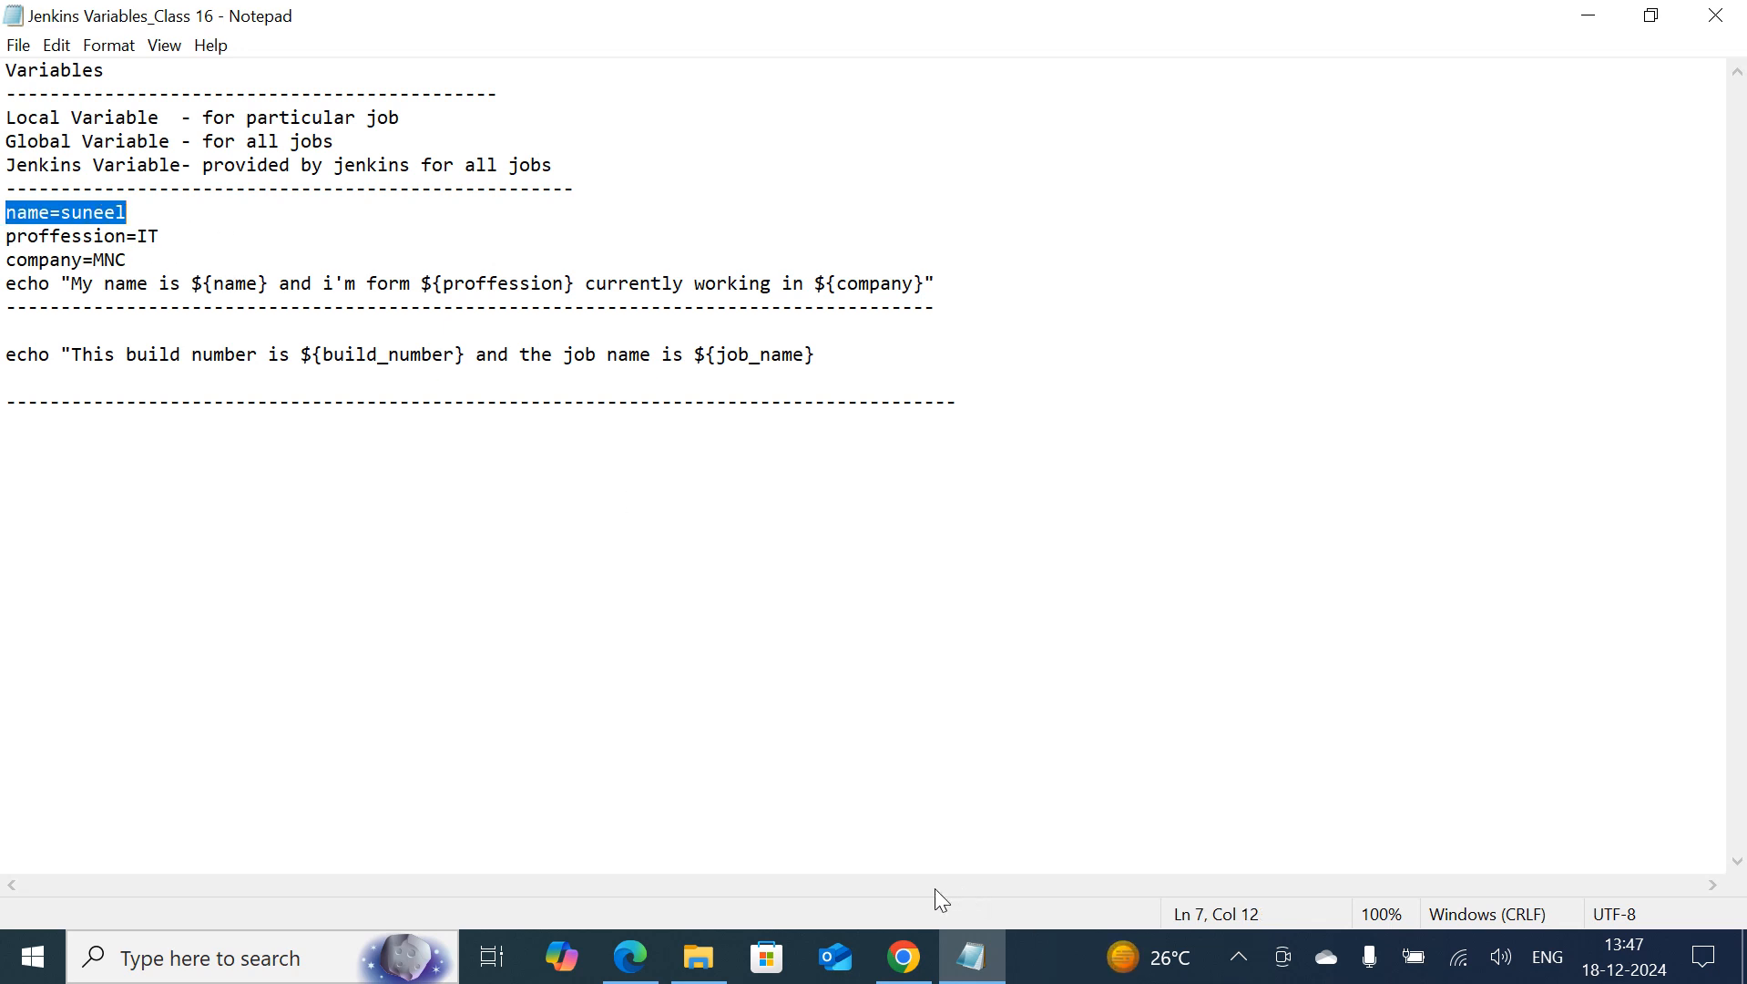
pyautogui.click(903, 956)
pyautogui.click(343, 427)
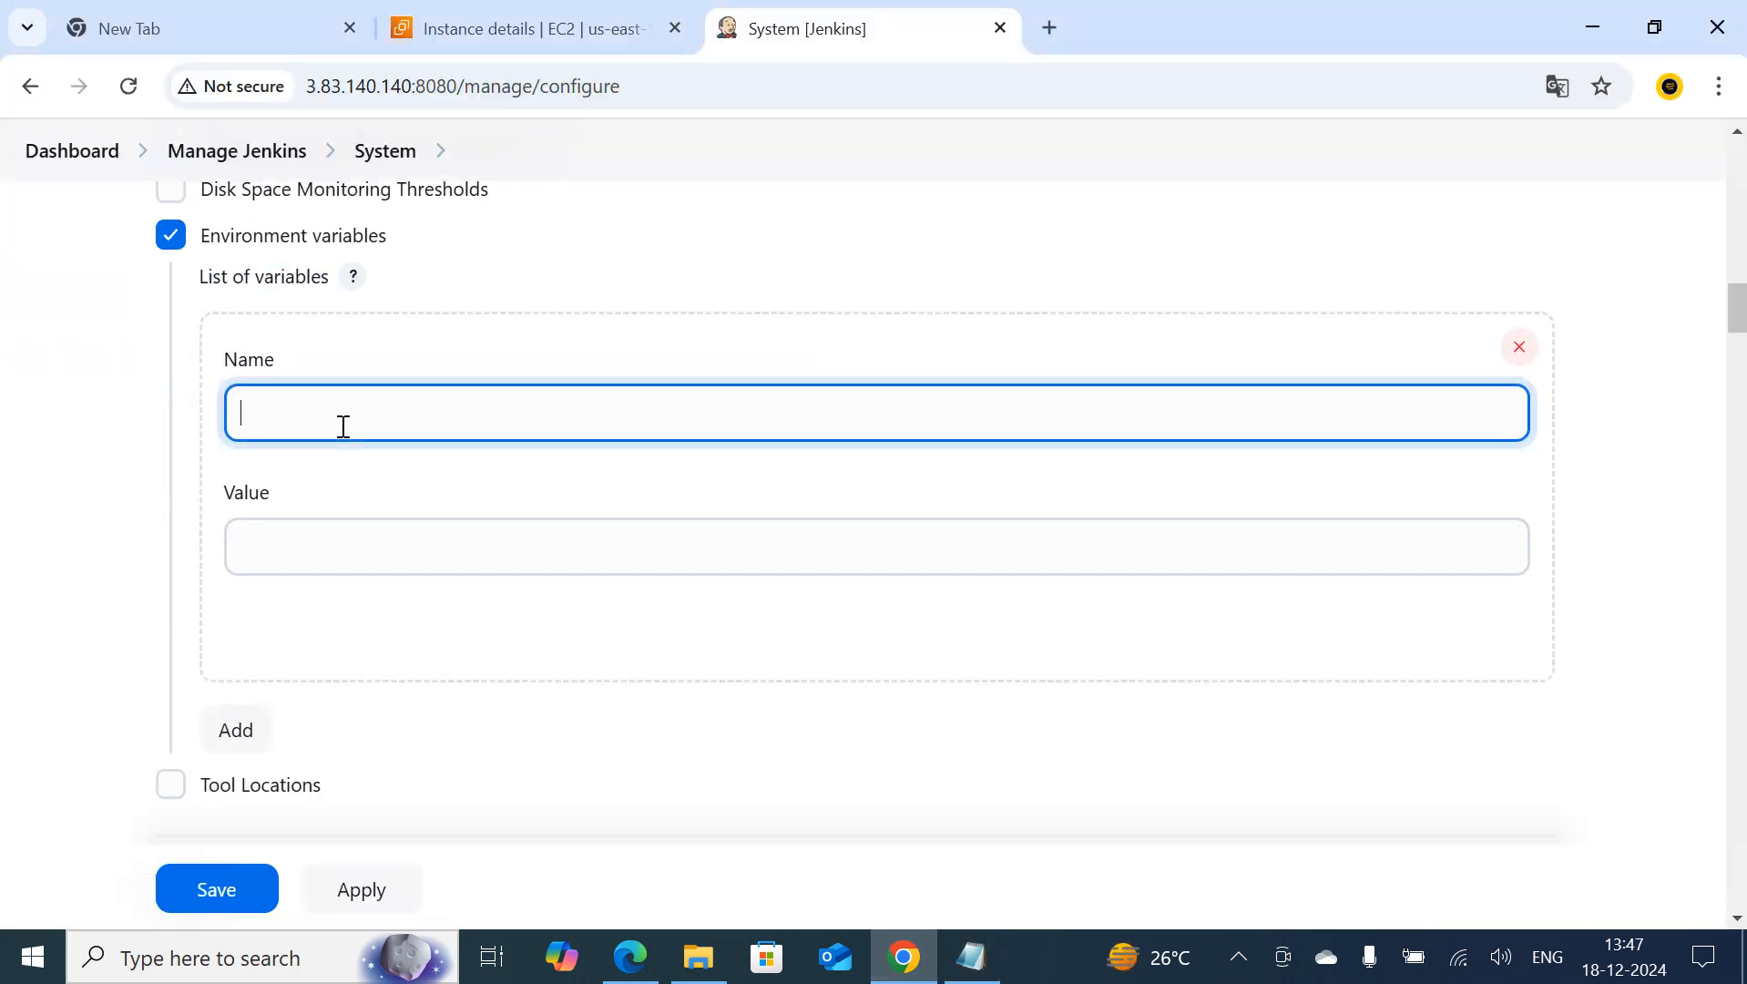
pyautogui.press('Tab')
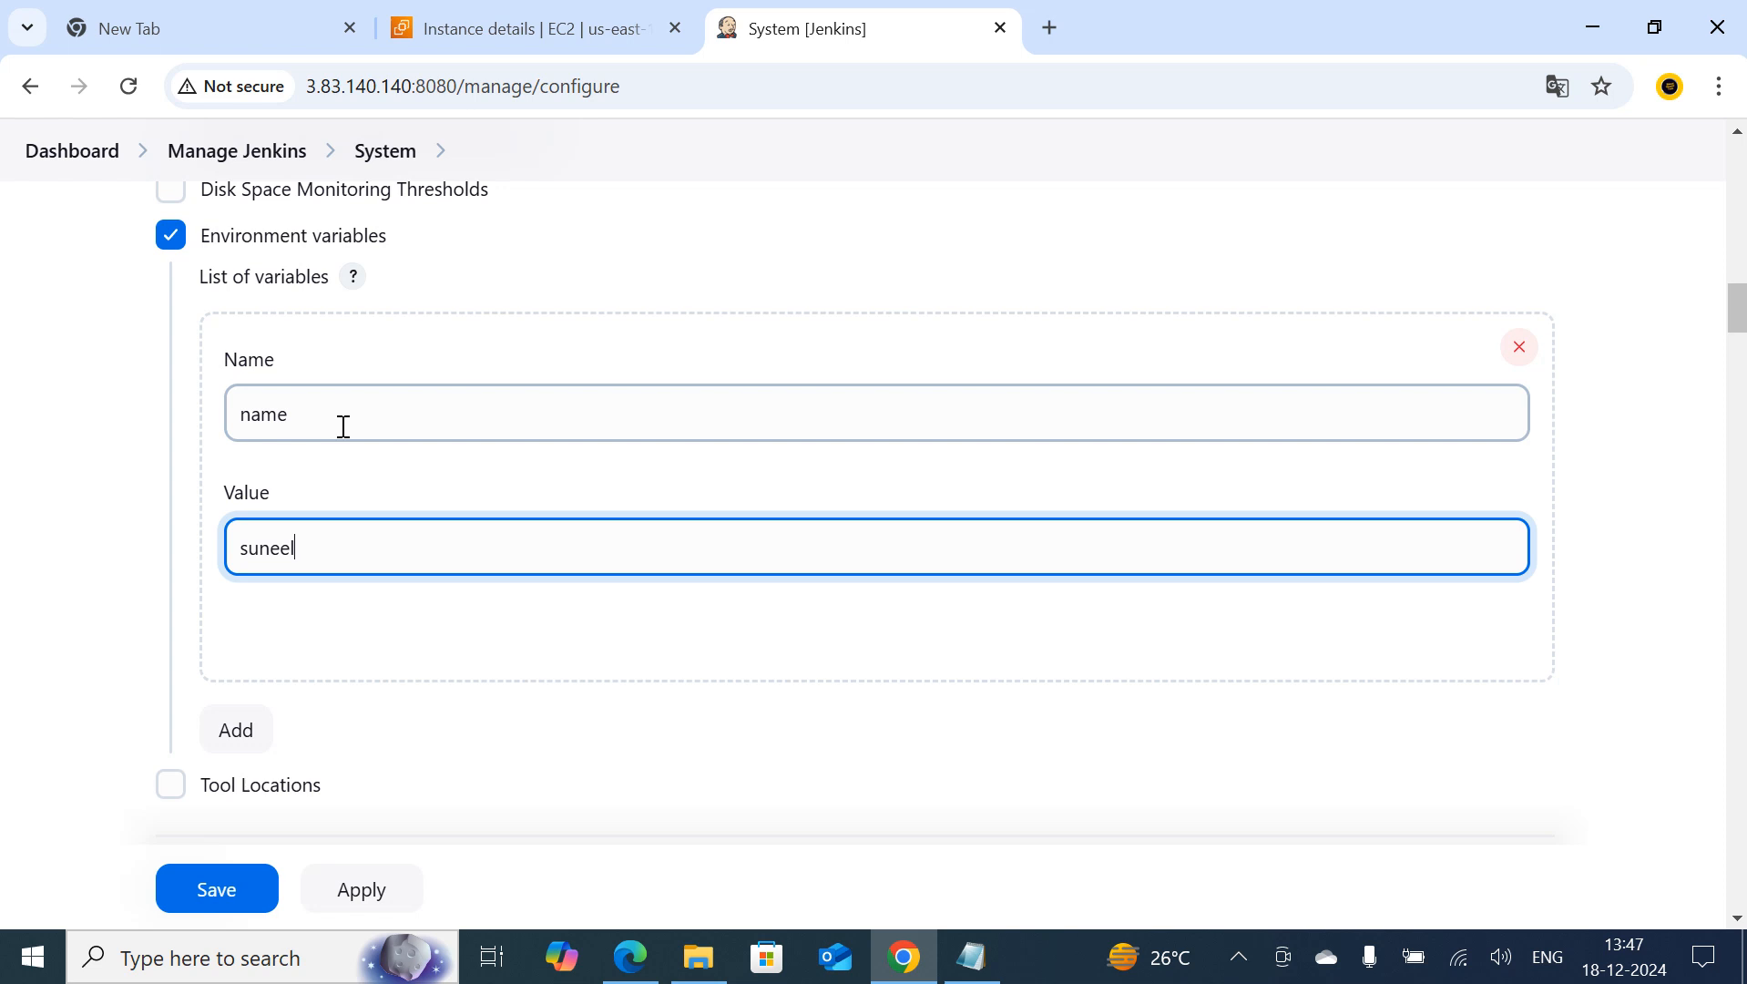
# Add a second global variable named proffession with the value IT, following the Notepad notes
pyautogui.click(243, 722)
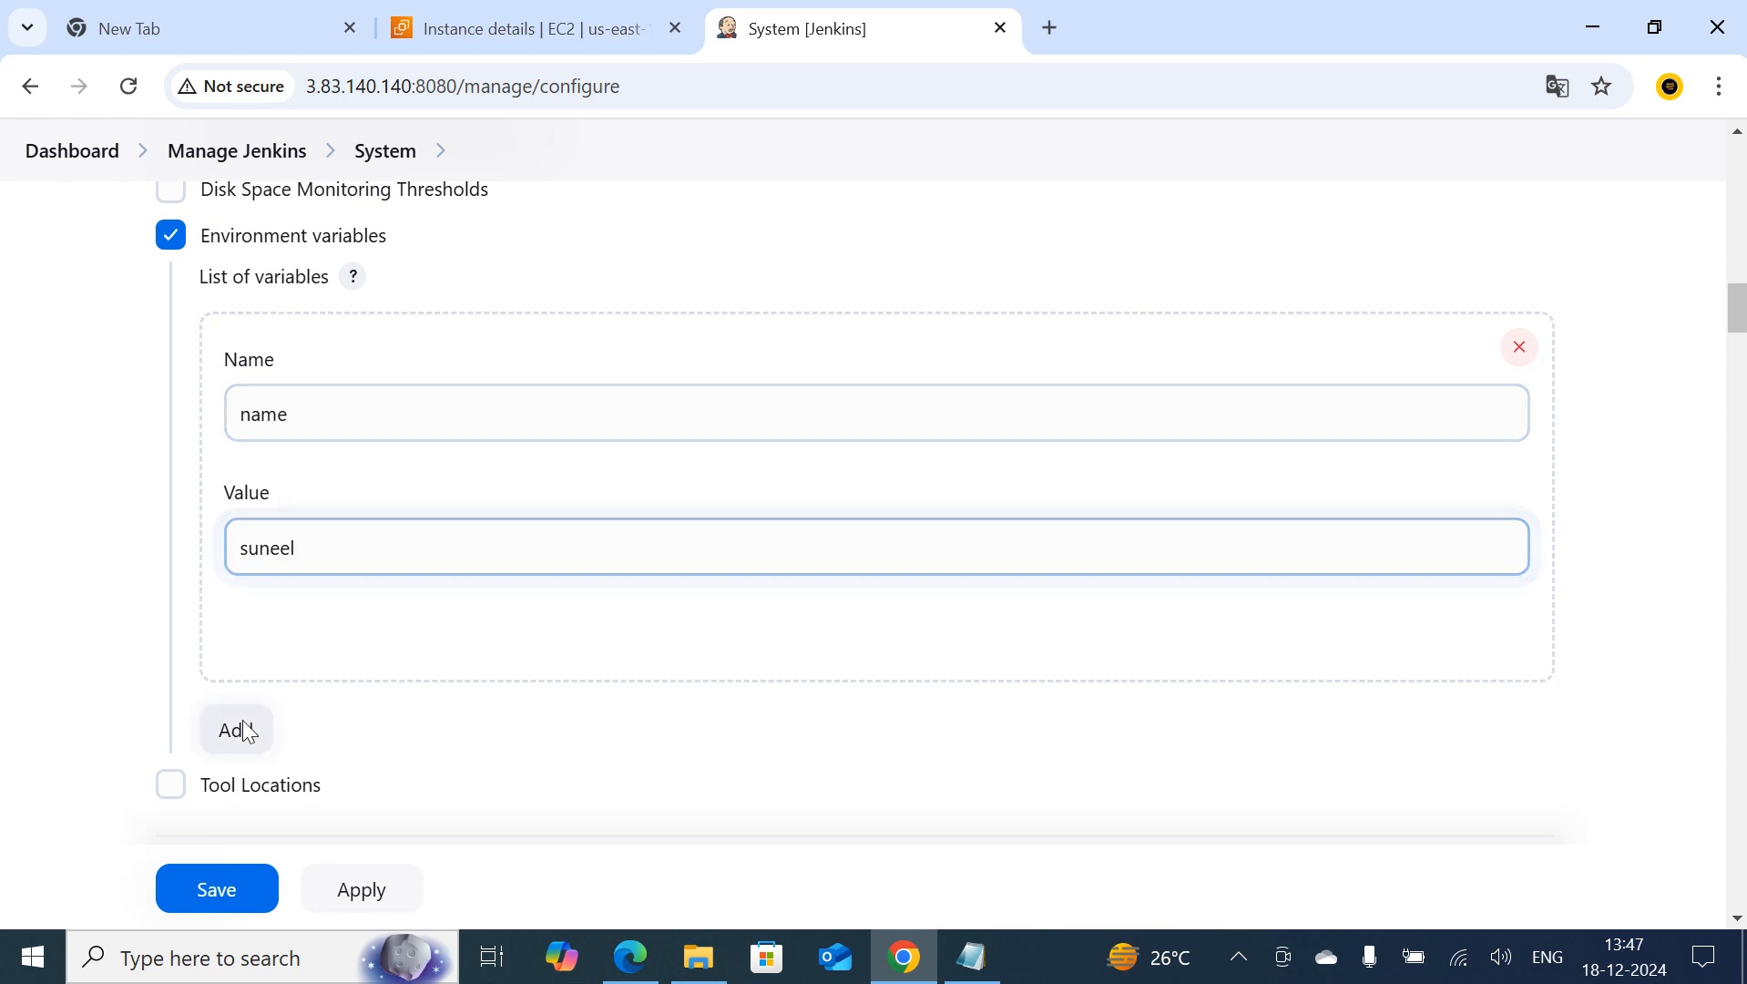
pyautogui.click(917, 971)
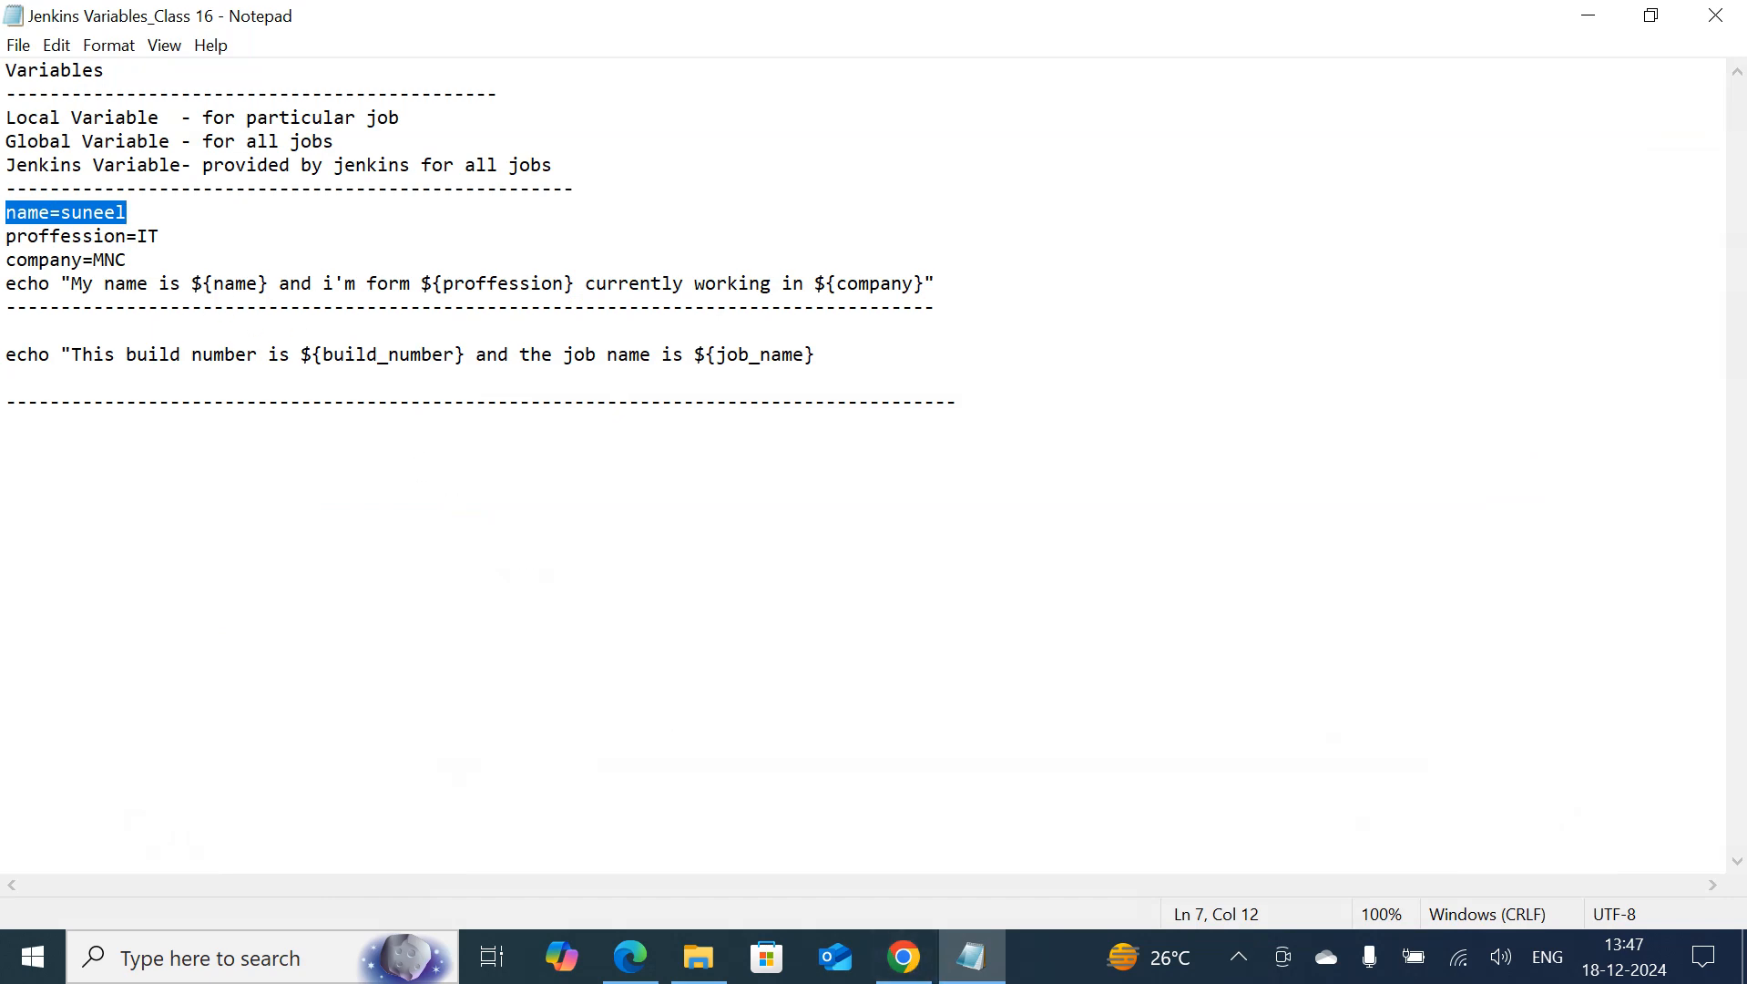
pyautogui.click(905, 972)
pyautogui.click(291, 525)
pyautogui.click(302, 526)
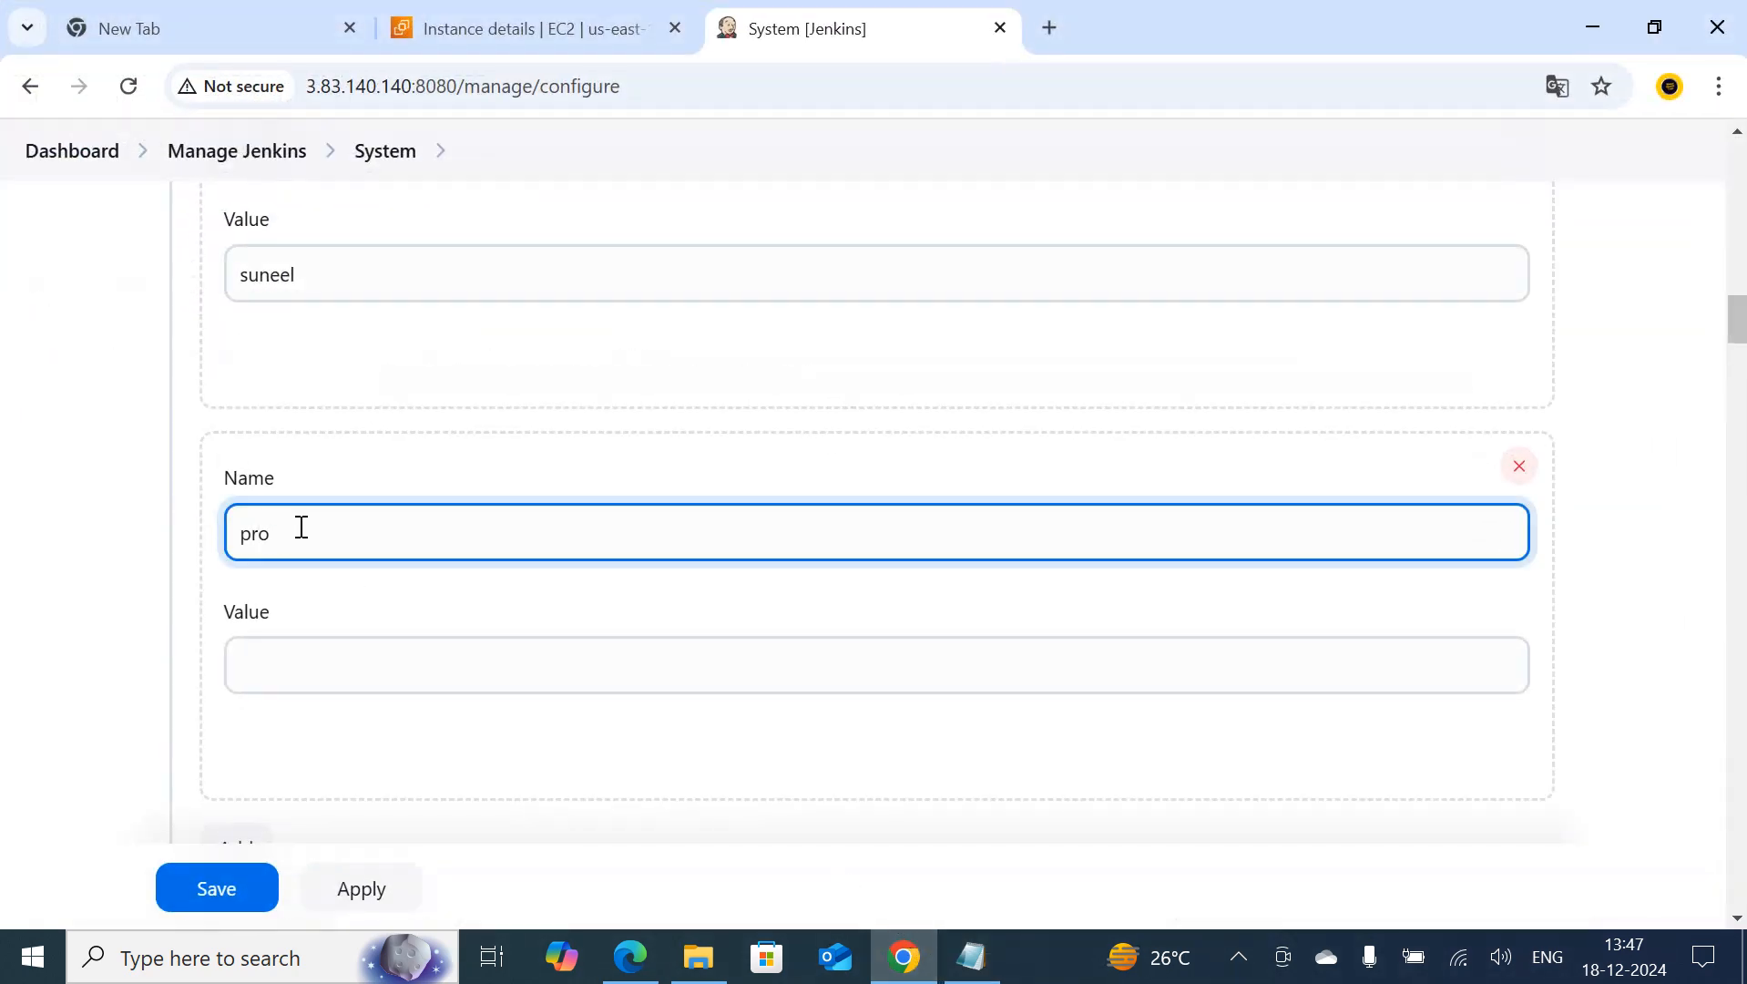
pyautogui.press('Tab')
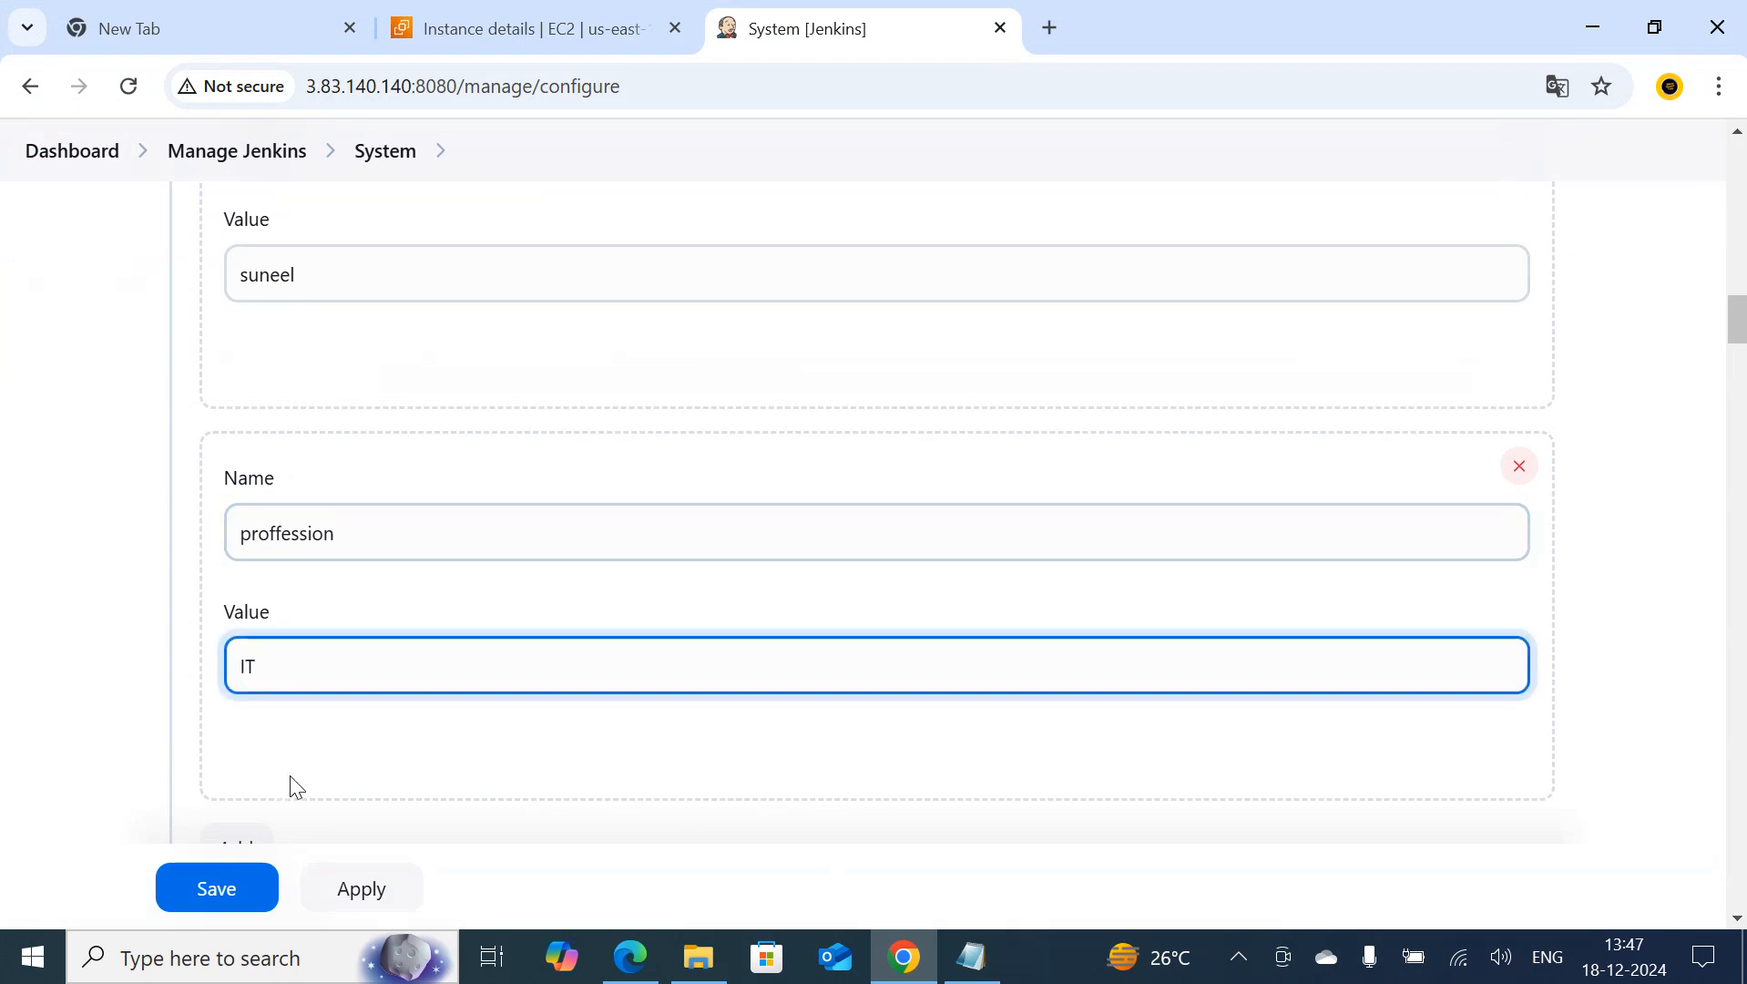
# Add a third global variable named company with the value MNC, following the Notepad notes, and save the System configuration
pyautogui.scroll(-2, 319, 756)
pyautogui.click(238, 713)
pyautogui.scroll(-3, 586, 433)
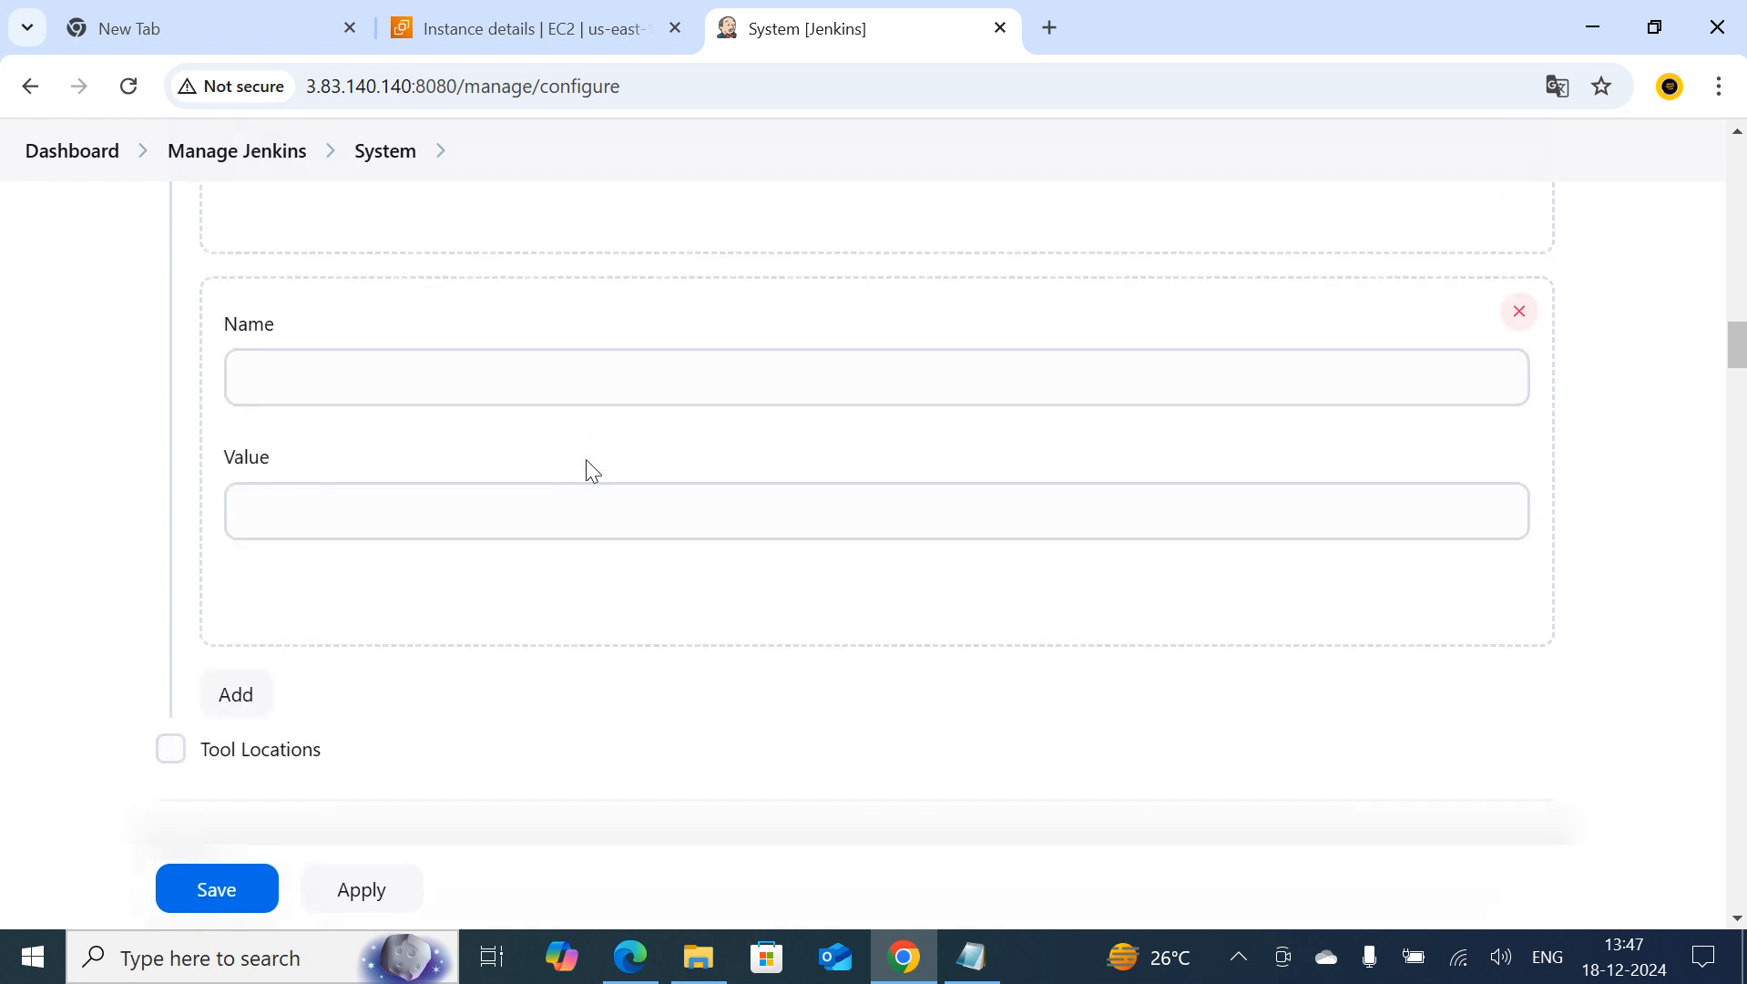
pyautogui.click(911, 958)
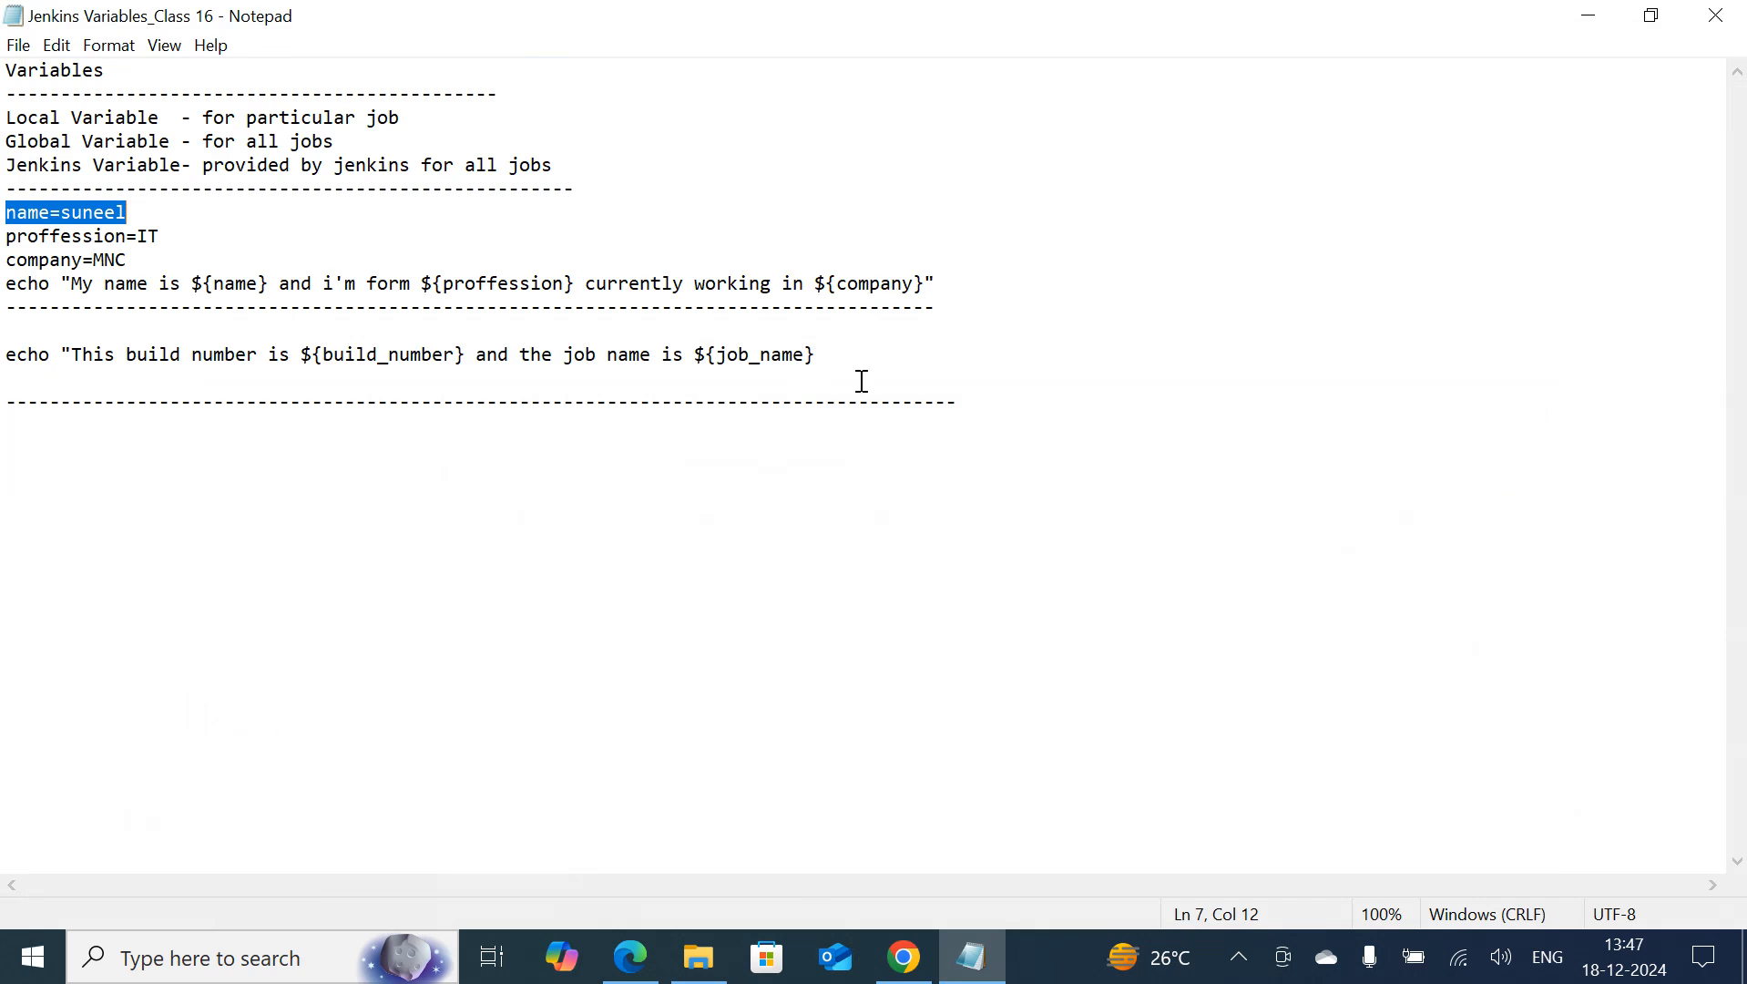
pyautogui.click(904, 956)
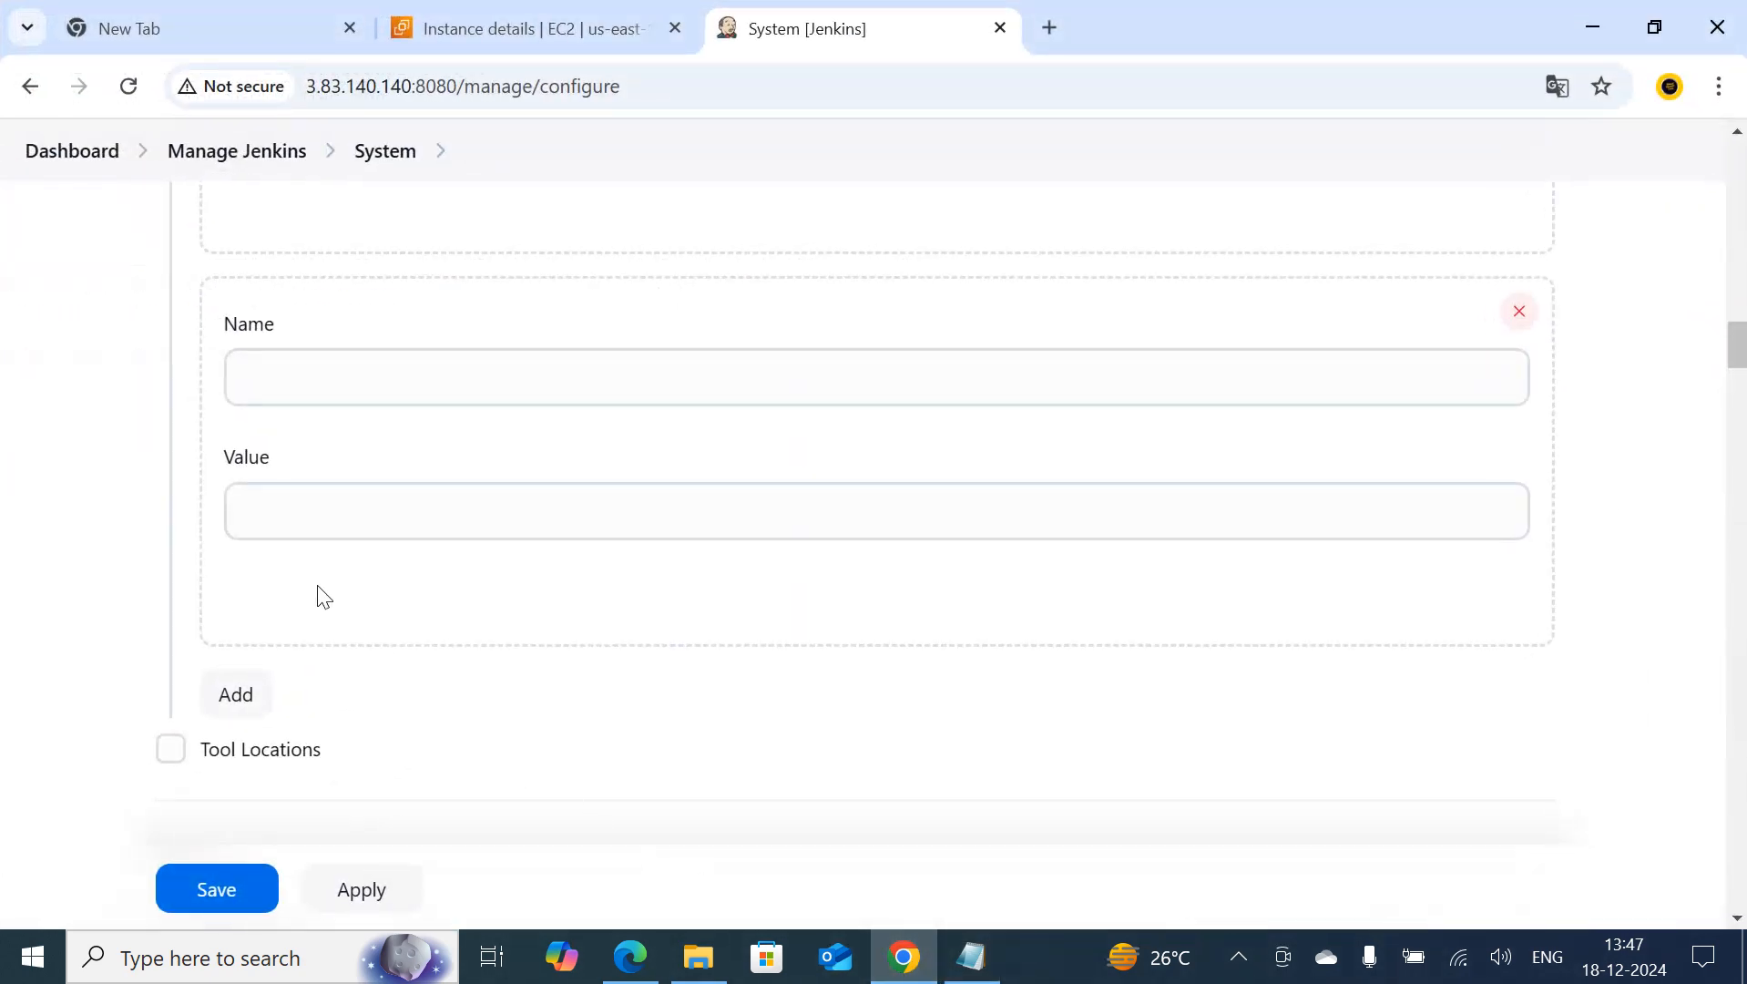
pyautogui.click(291, 394)
pyautogui.write('comp')
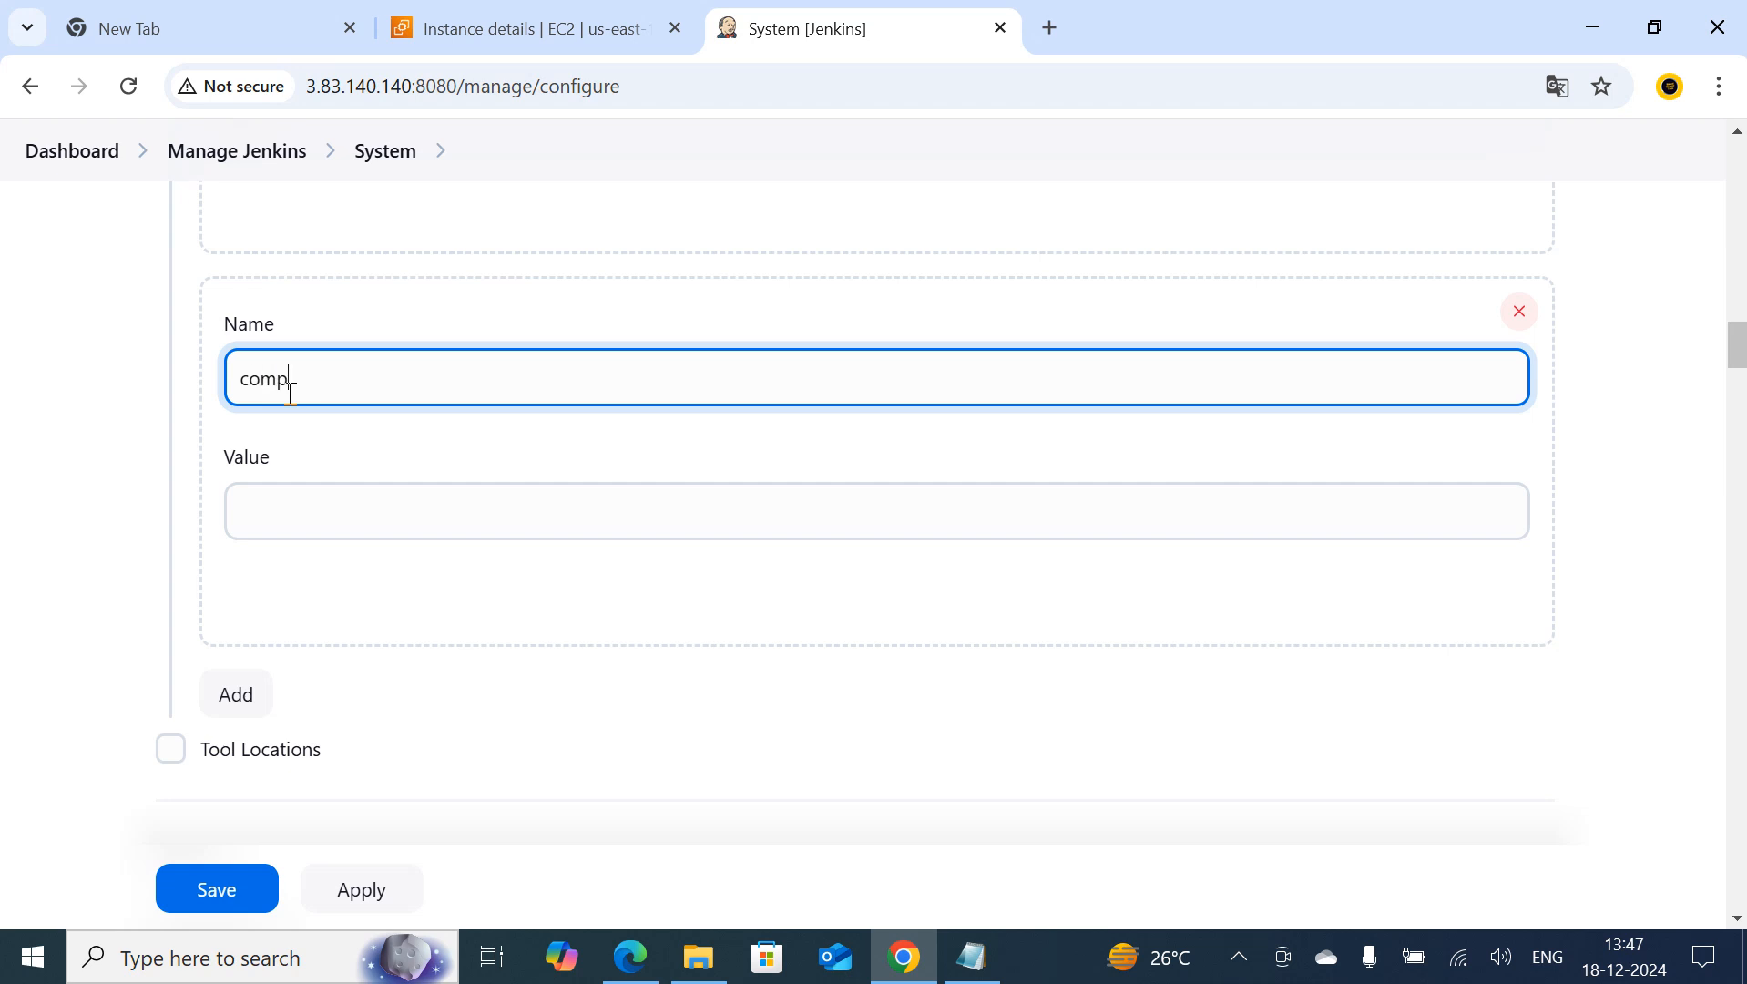
pyautogui.write('any')
pyautogui.click(244, 509)
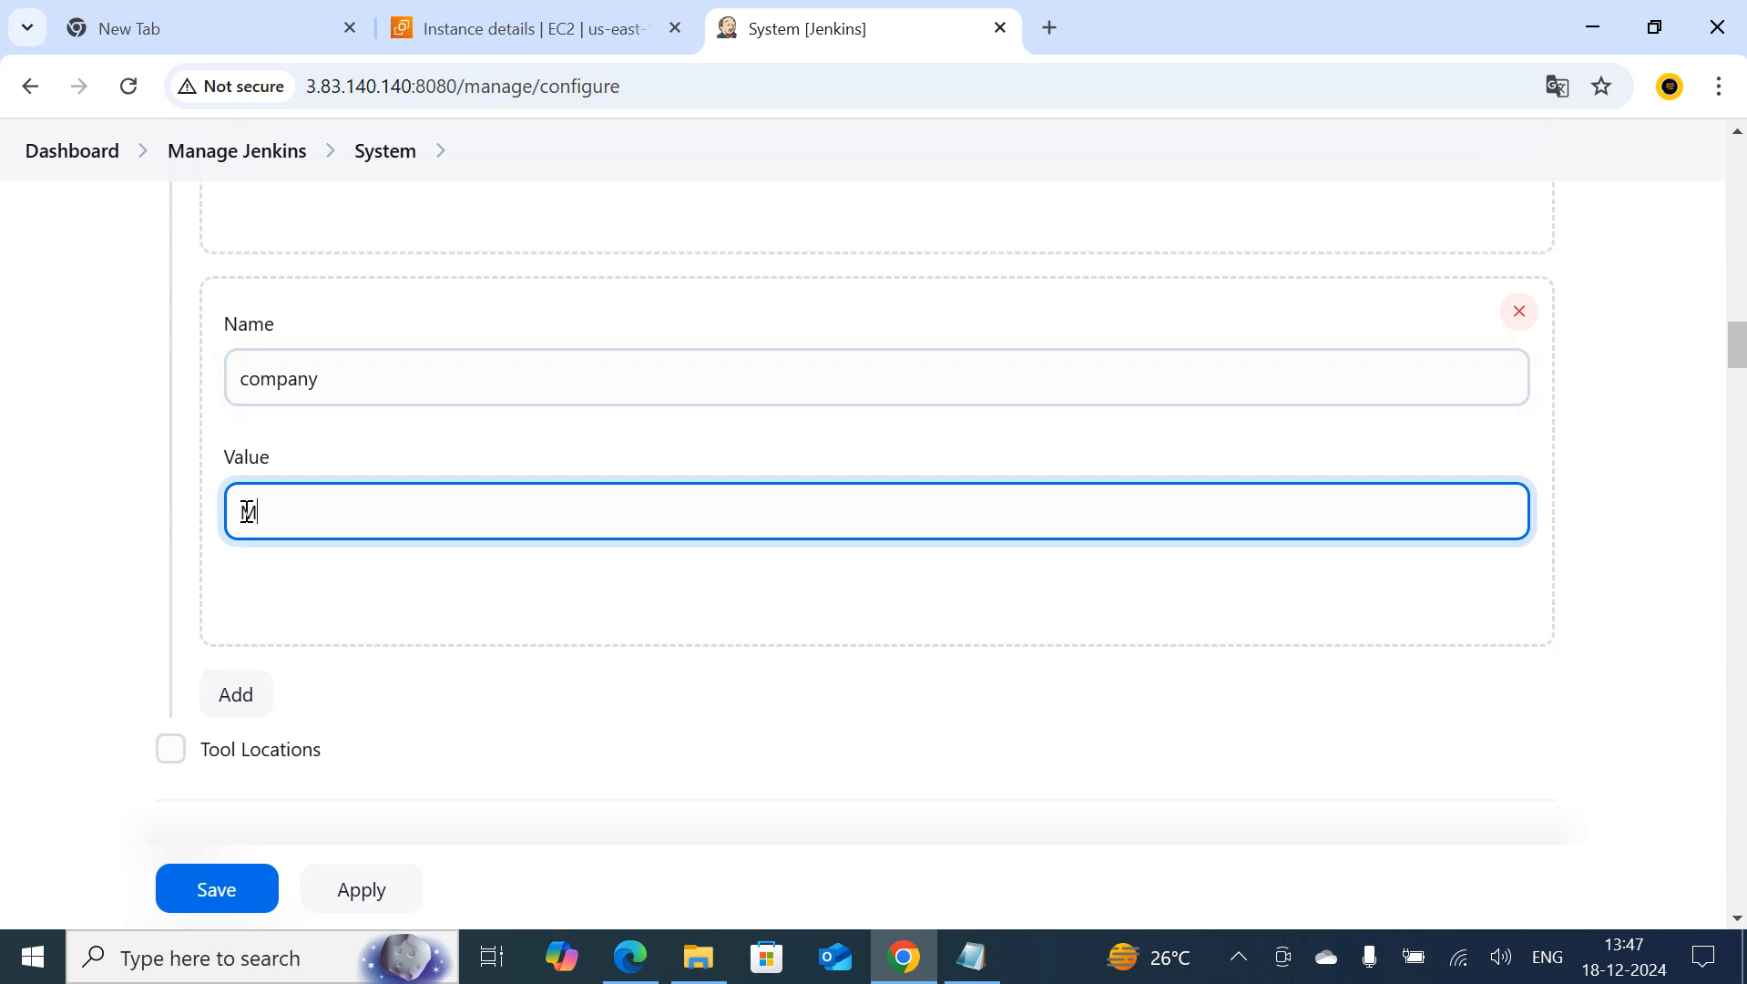
pyautogui.scroll(-3, 371, 656)
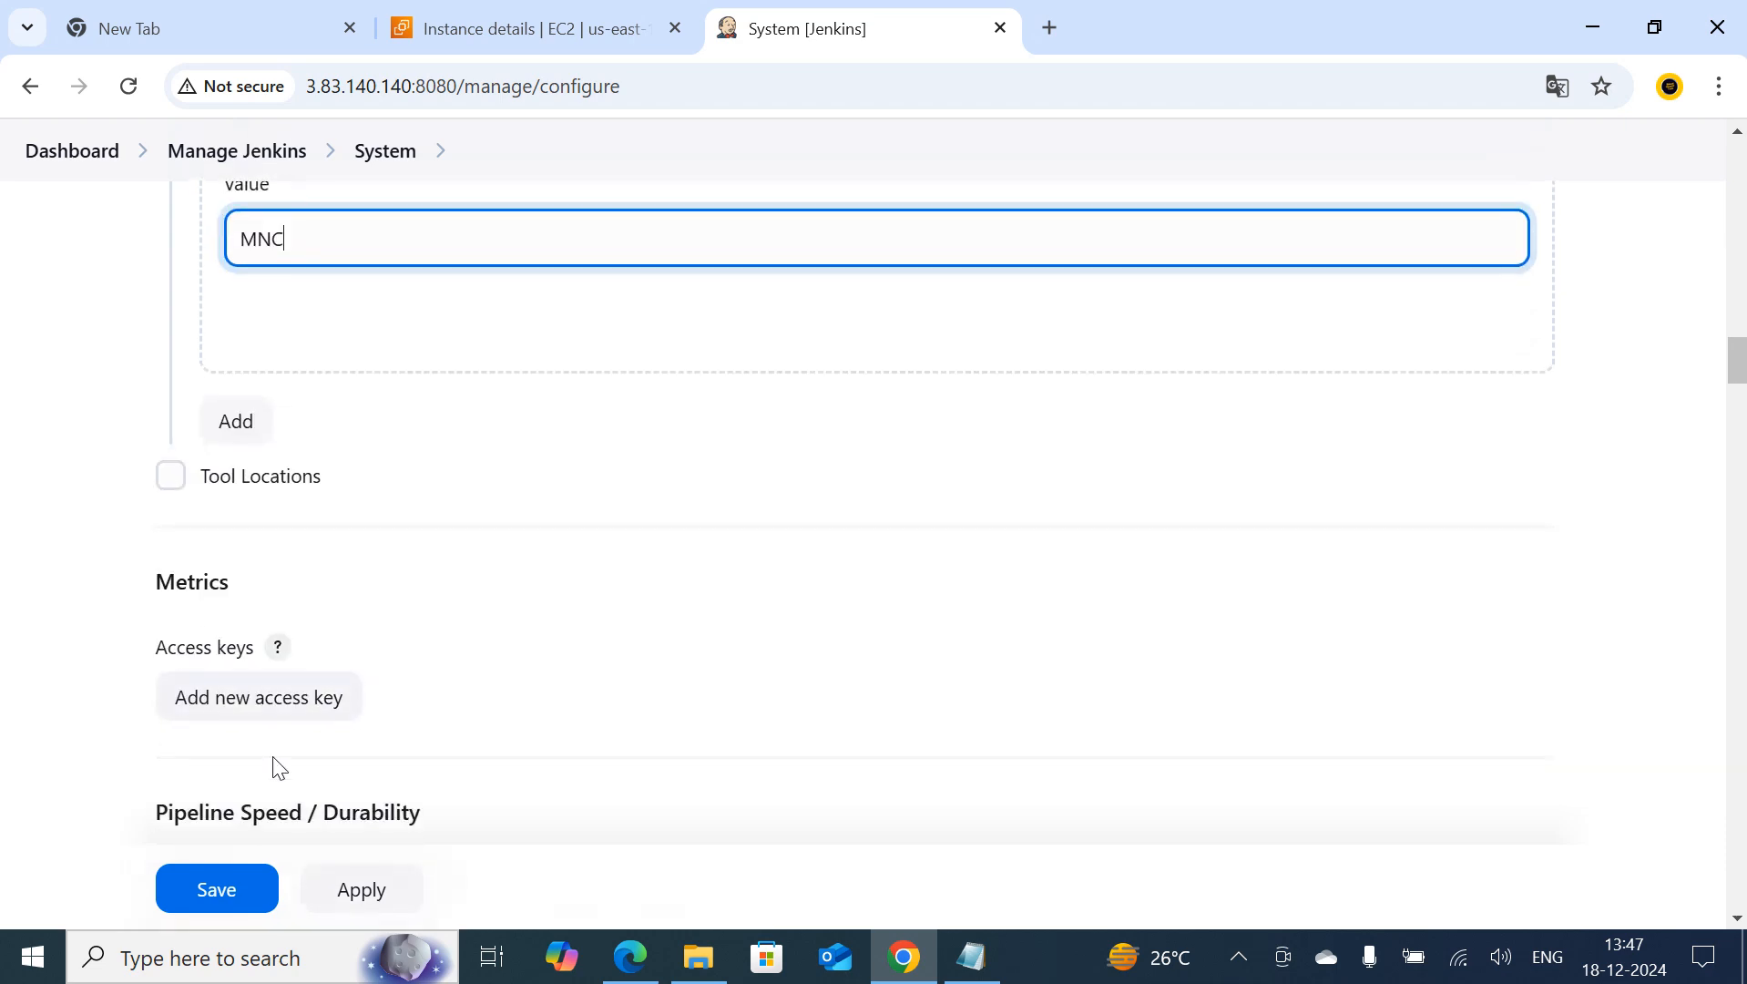
pyautogui.click(235, 893)
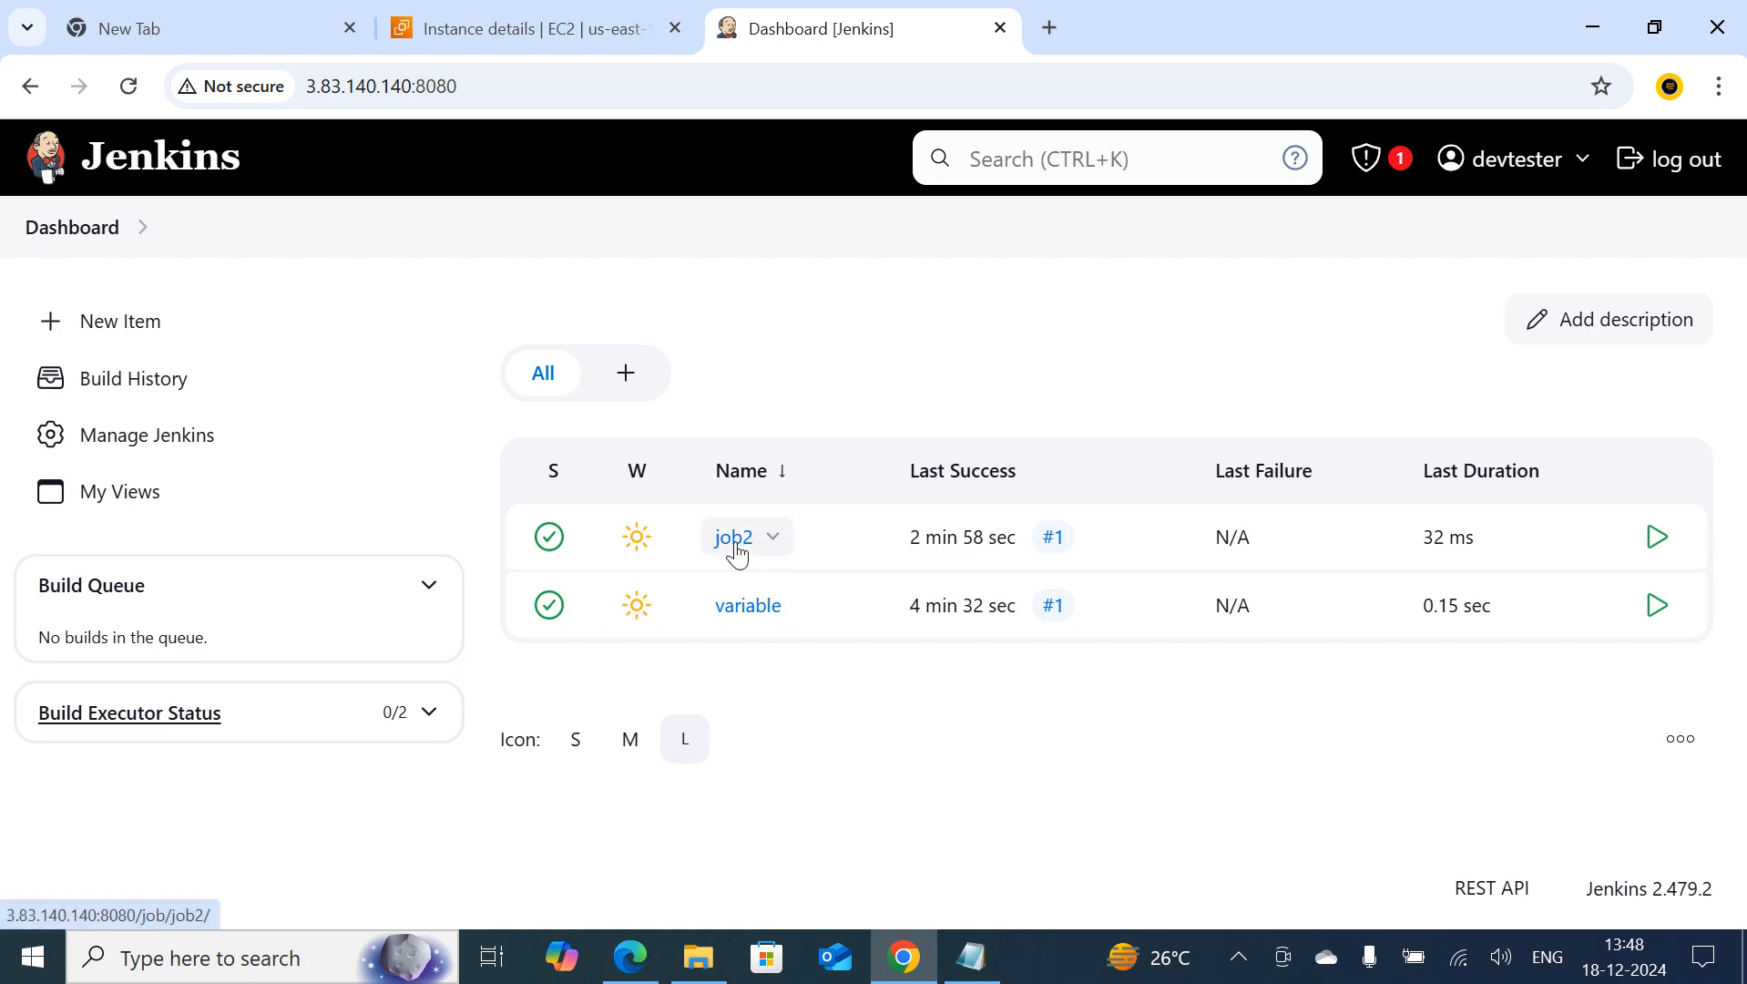
# Review the echo lines in the variable job's shell script and save the job configuration without editing it
pyautogui.click(734, 608)
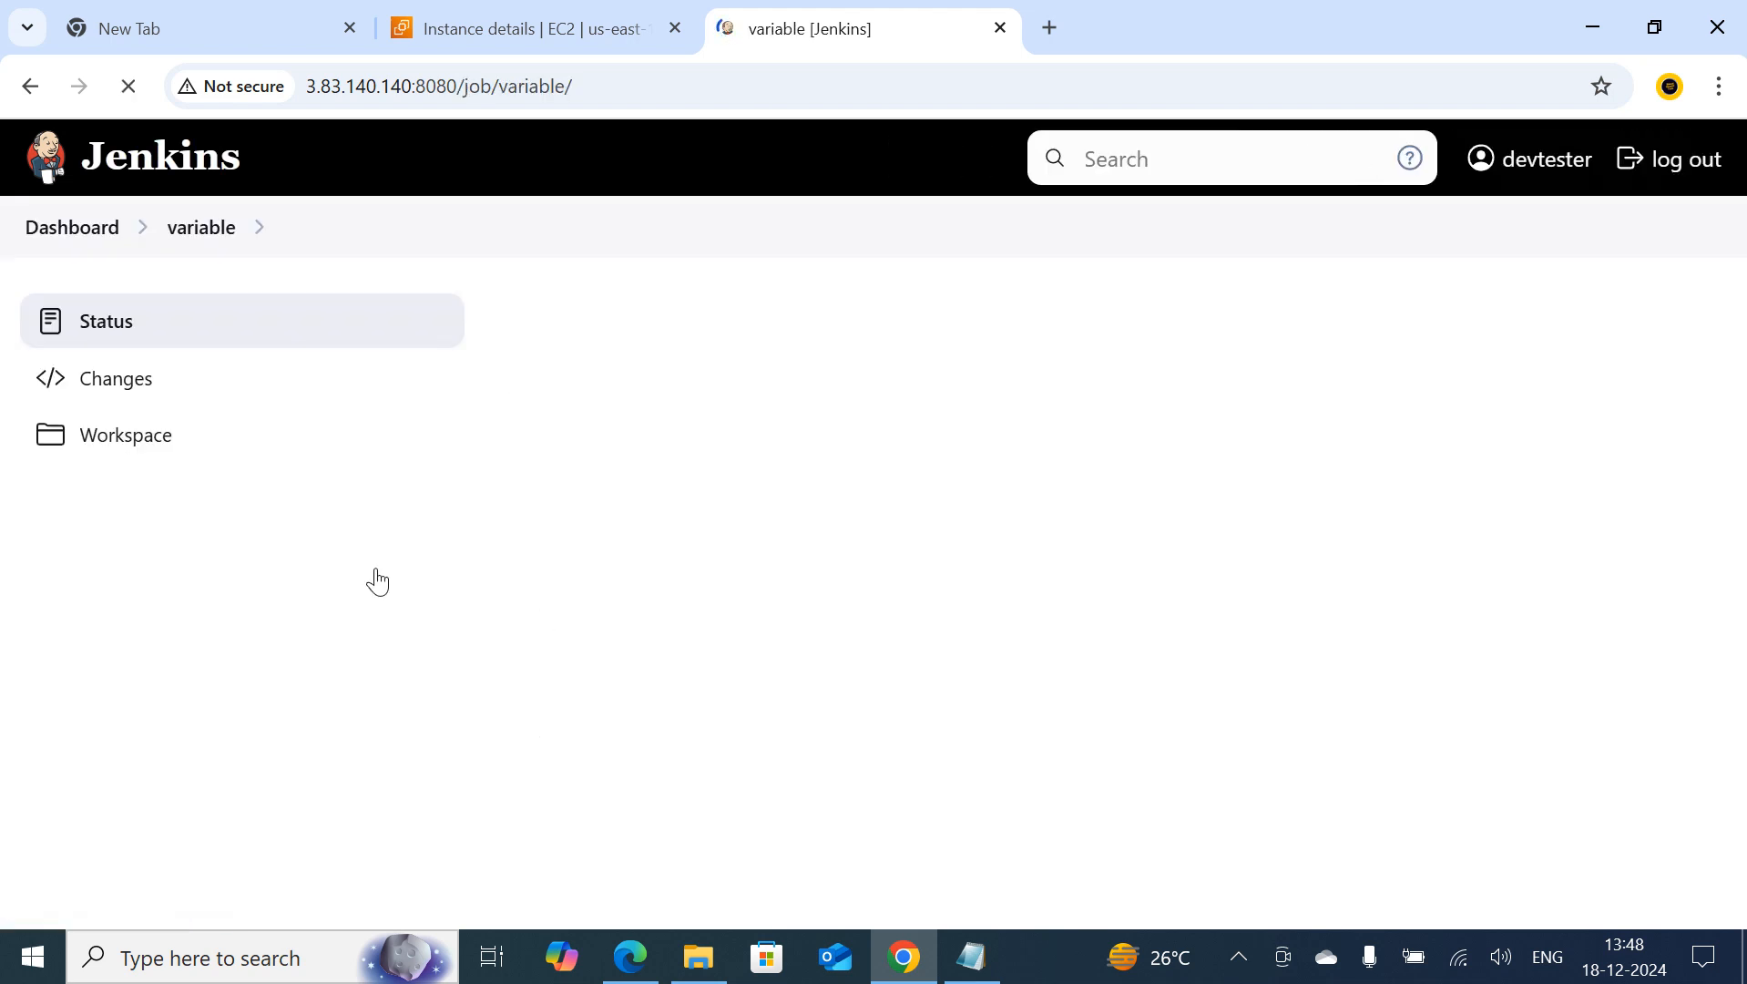
pyautogui.scroll(-1, 1142, 647)
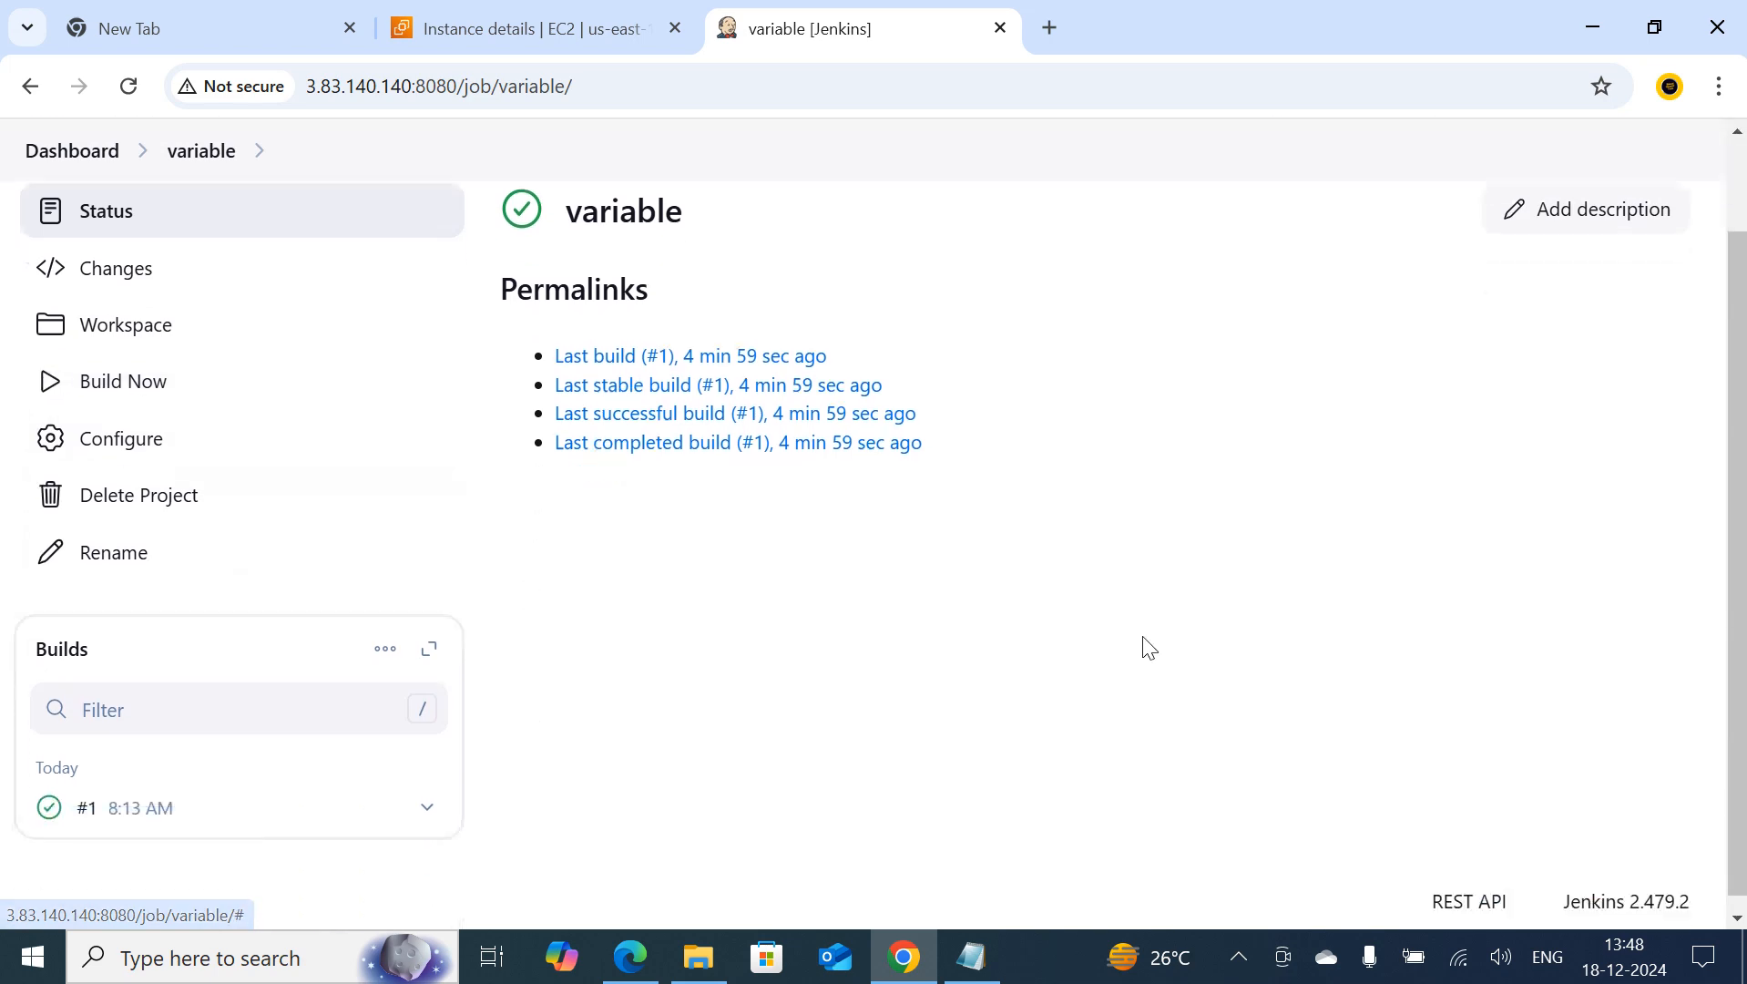
pyautogui.scroll(1, 222, 609)
pyautogui.click(139, 549)
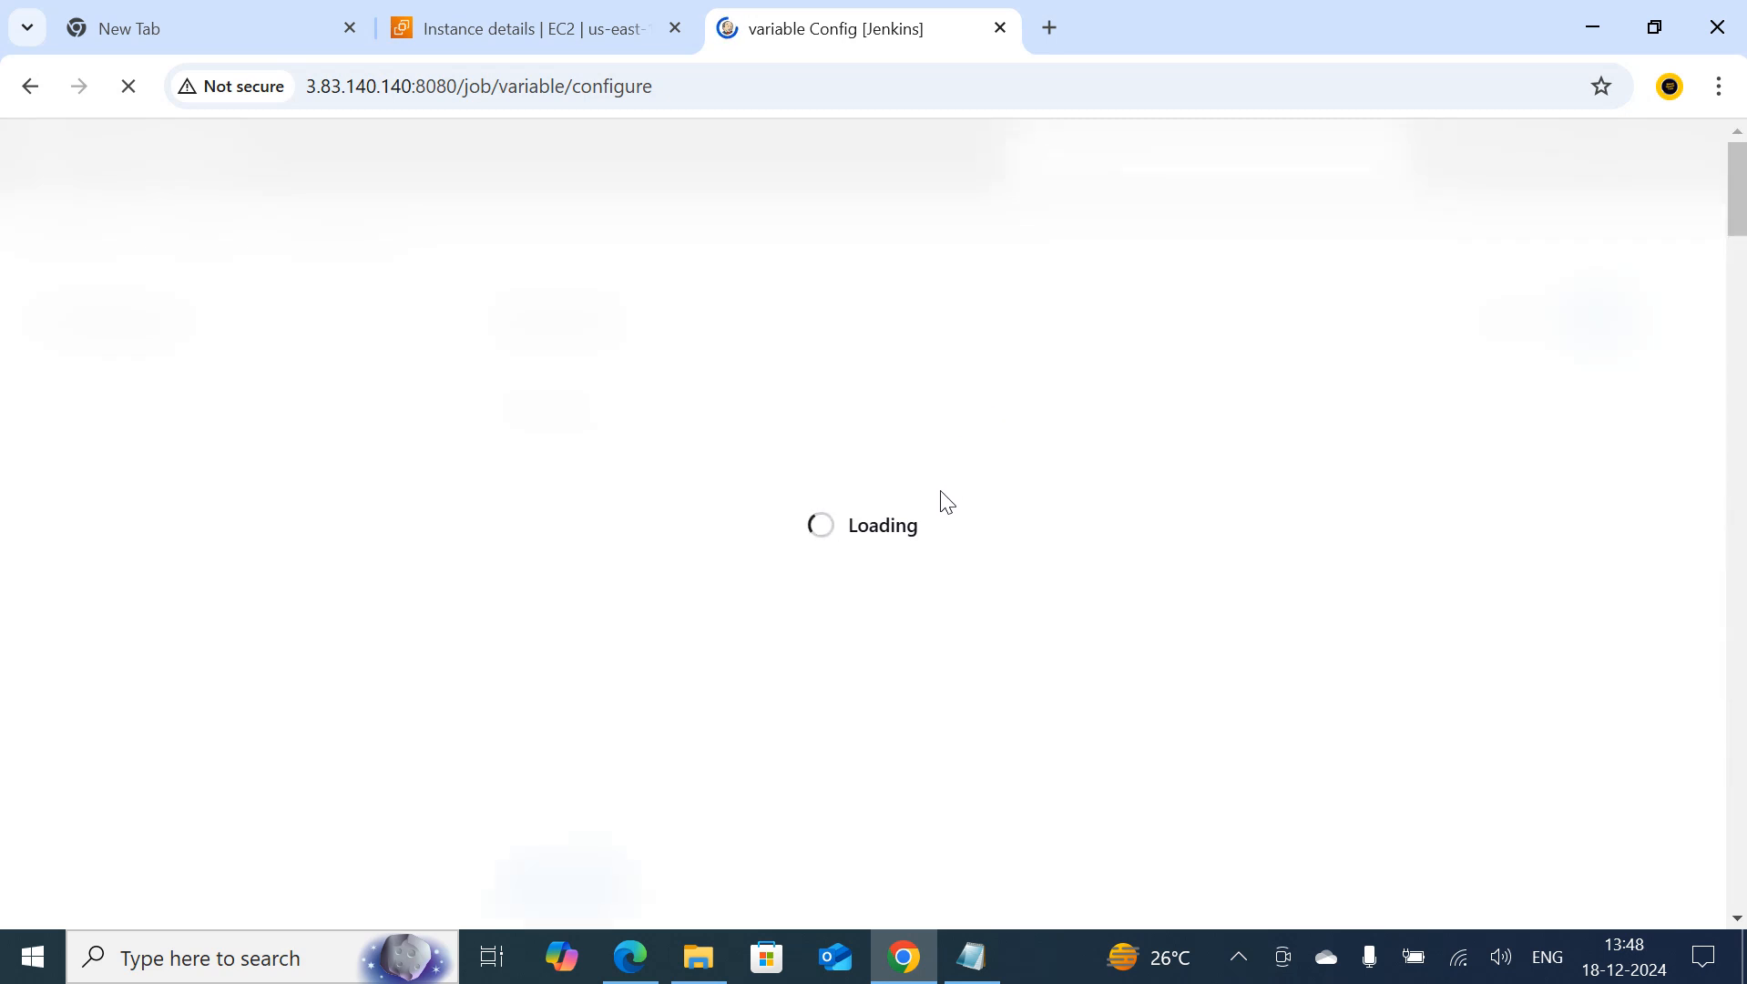
pyautogui.scroll(-10, 944, 514)
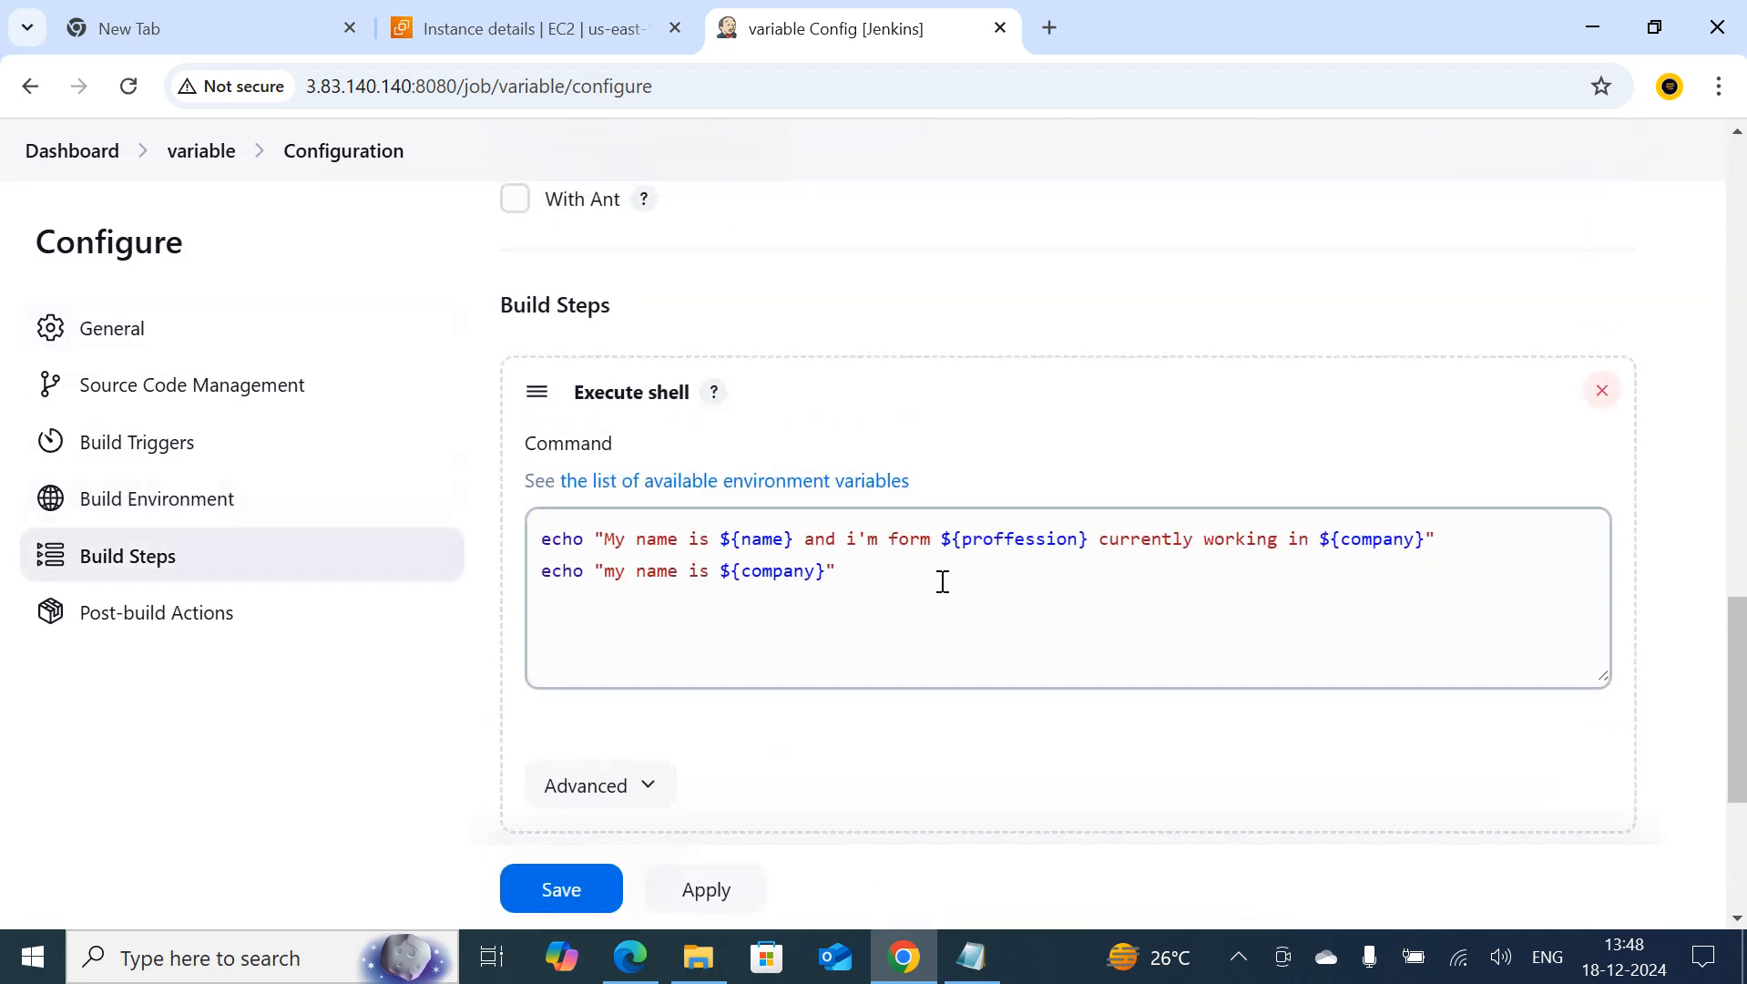
pyautogui.click(574, 876)
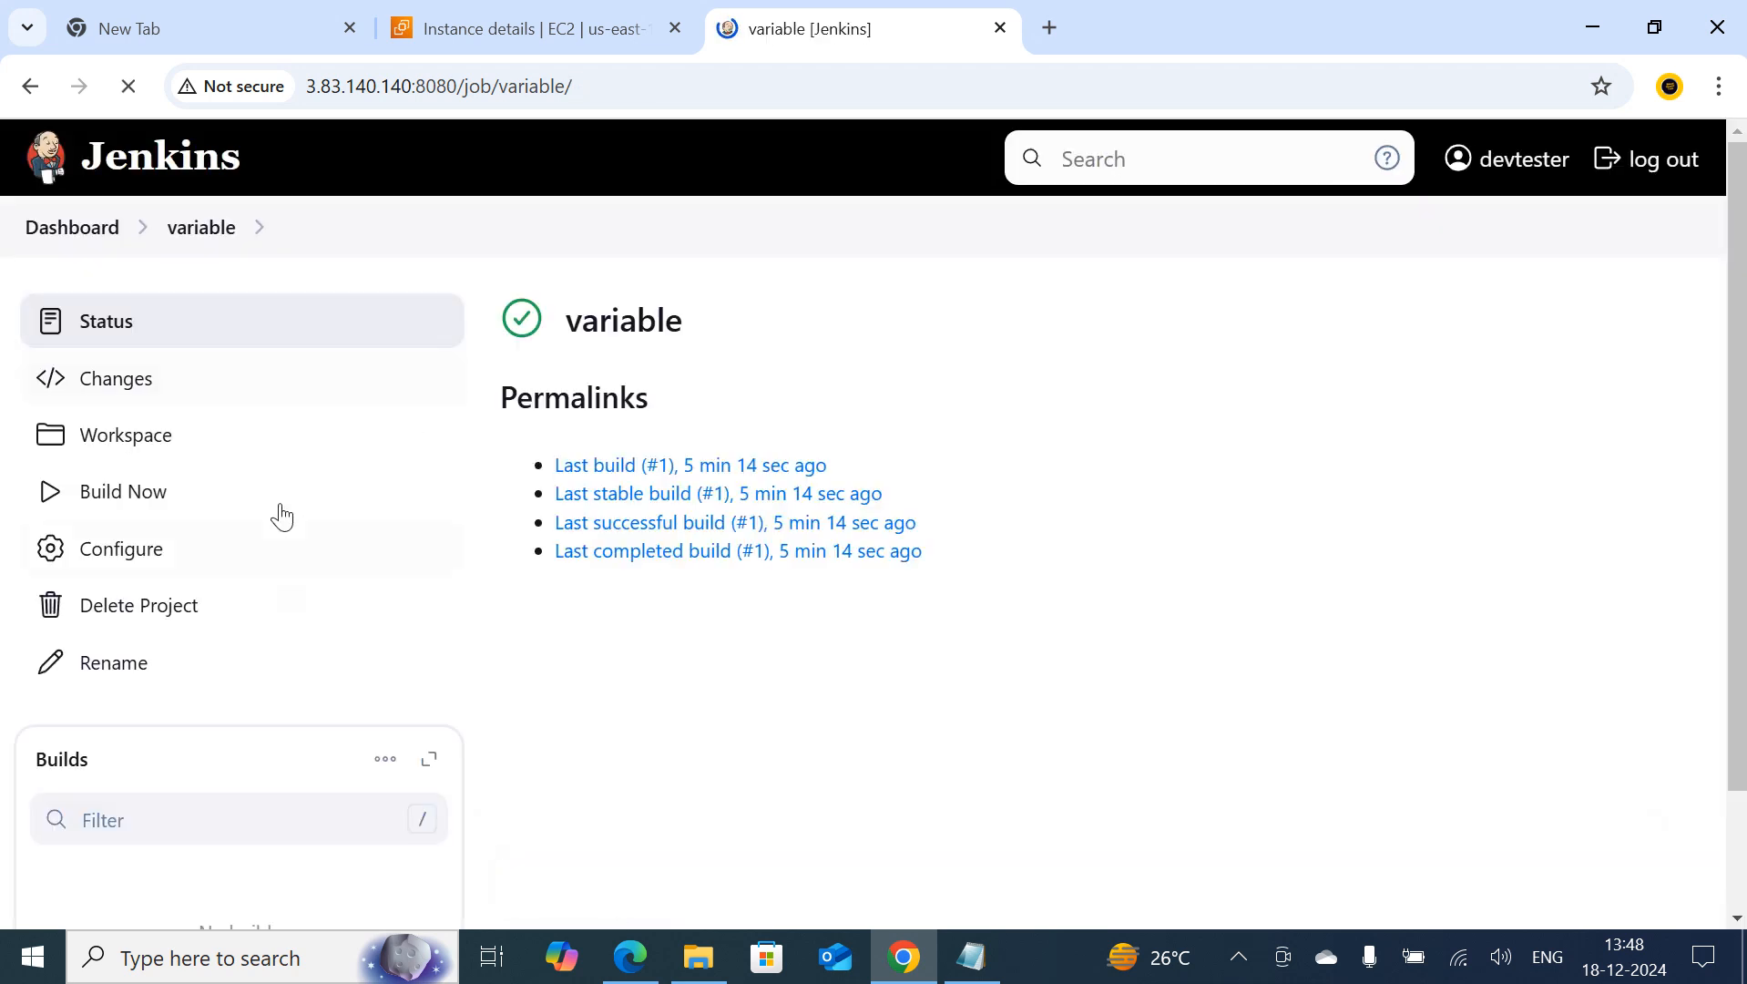
# Run a new build of the variable job and view the console output of build #1
pyautogui.click(171, 502)
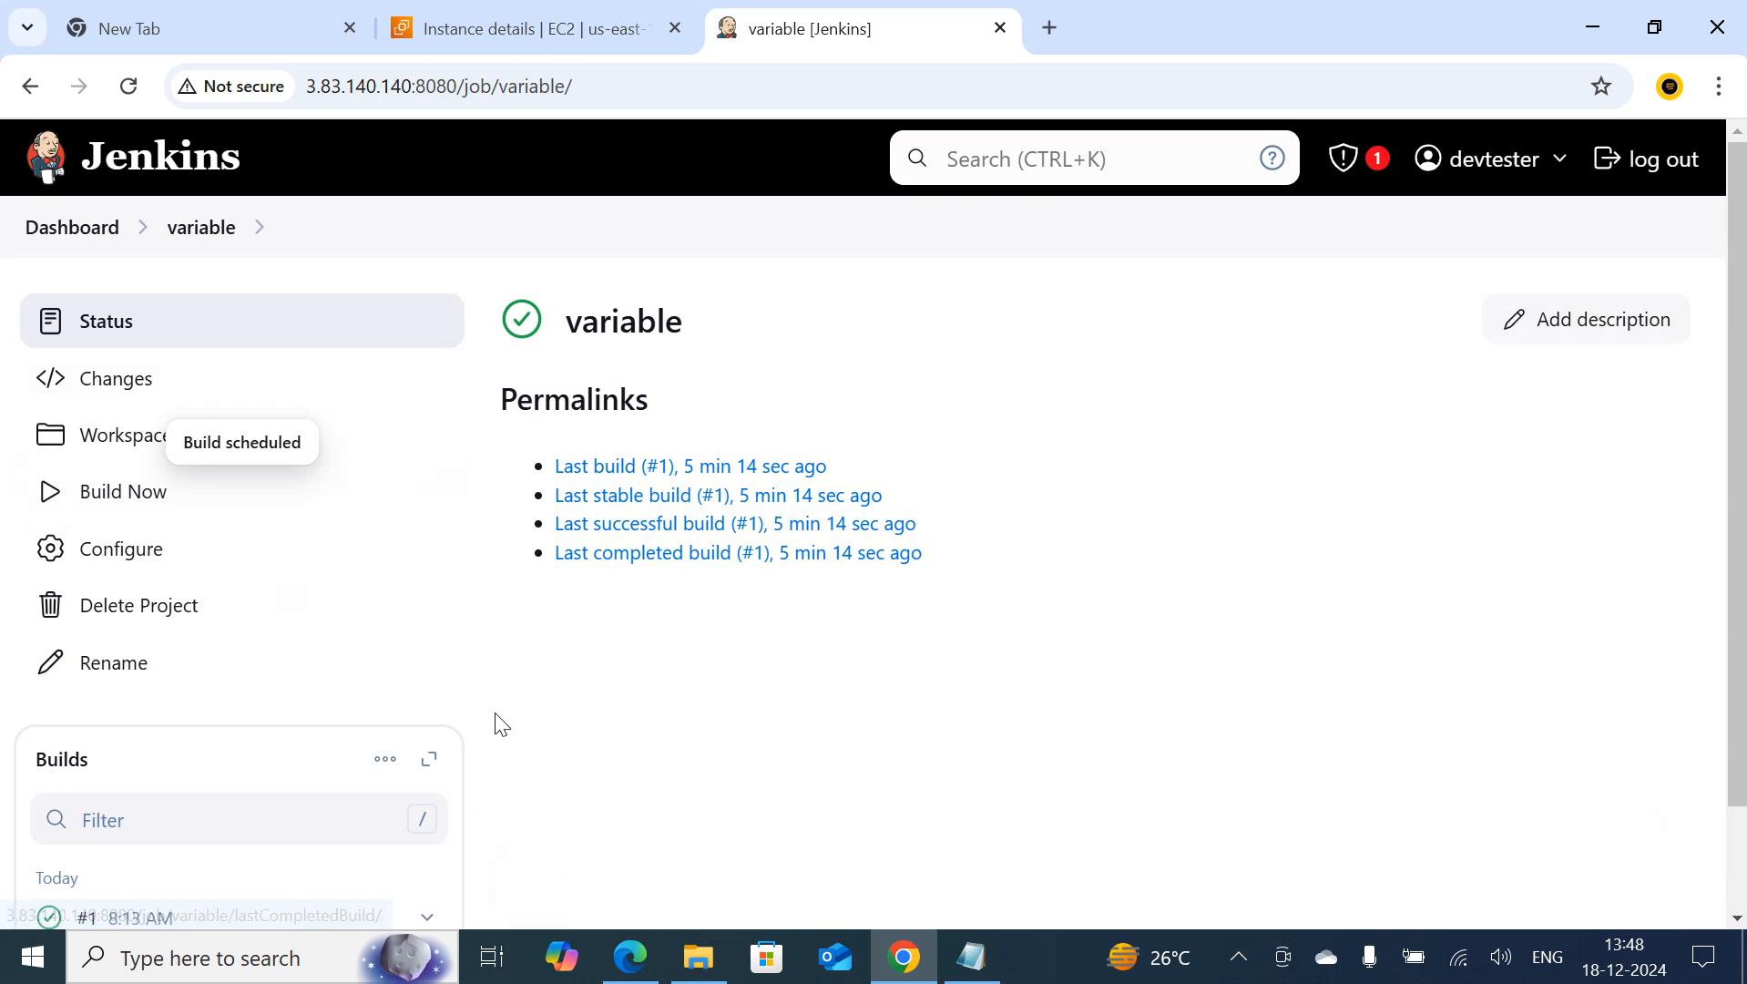
pyautogui.scroll(-2, 490, 741)
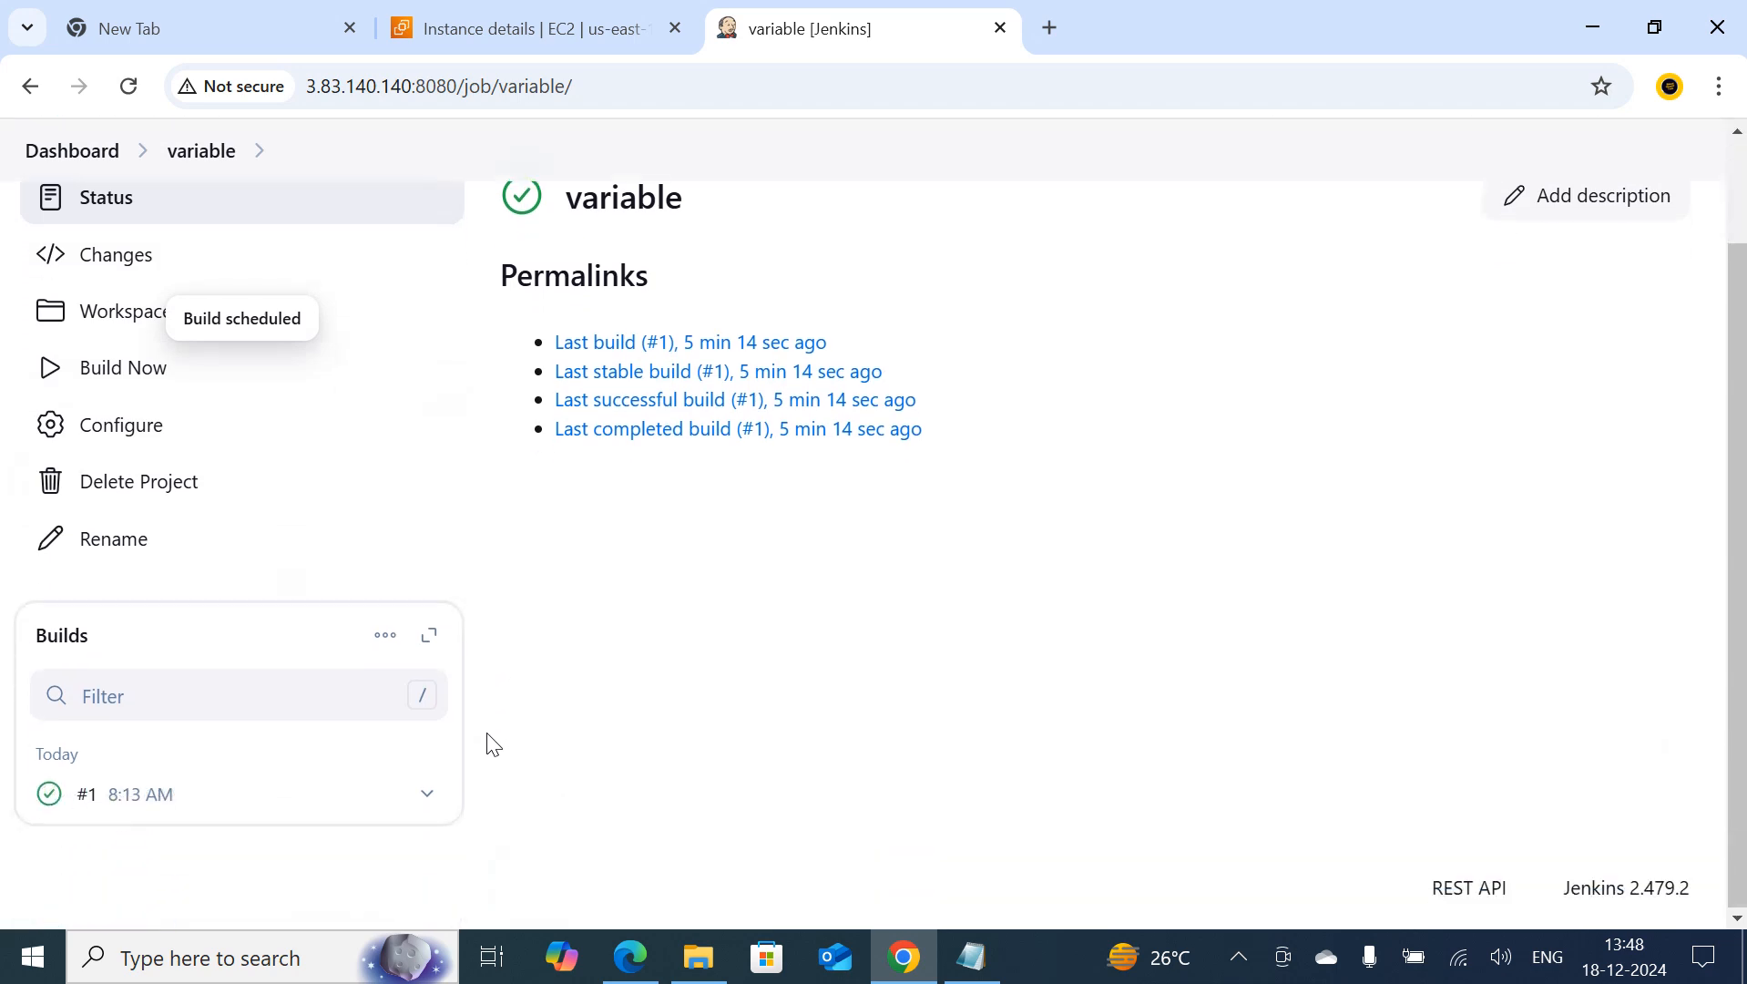
pyautogui.click(49, 794)
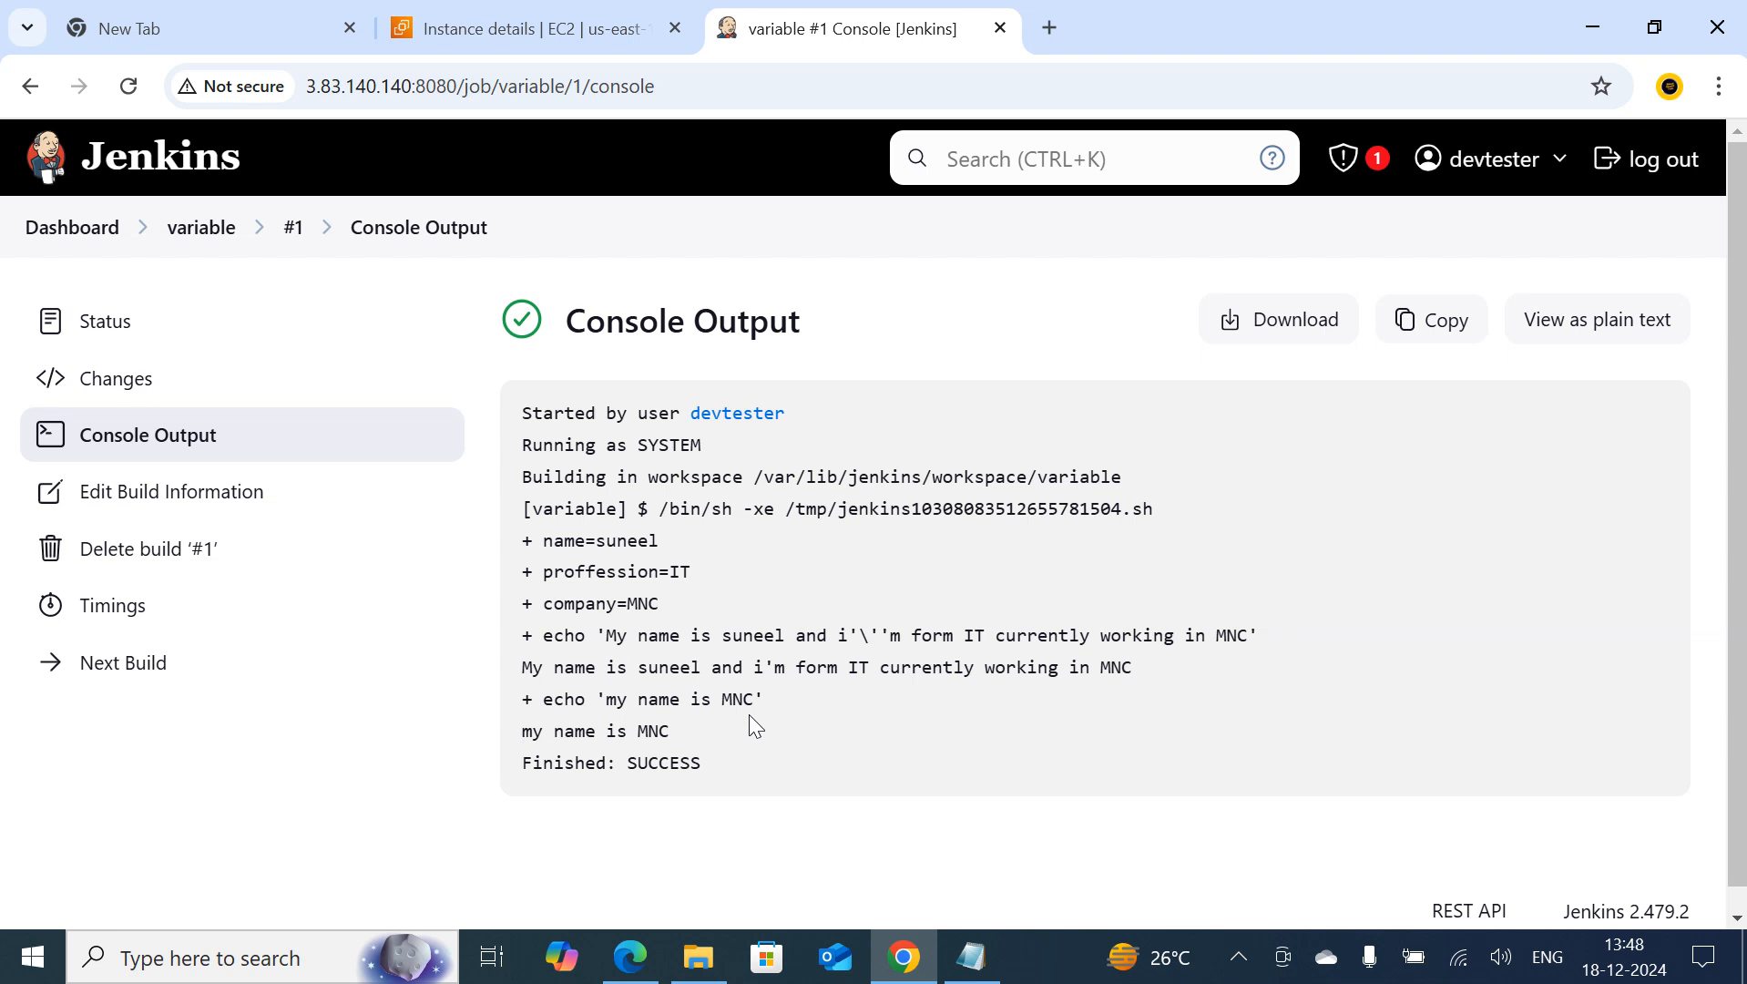
# Check the variable job's latest build status from the dashboard, then return to the dashboard
pyautogui.click(256, 230)
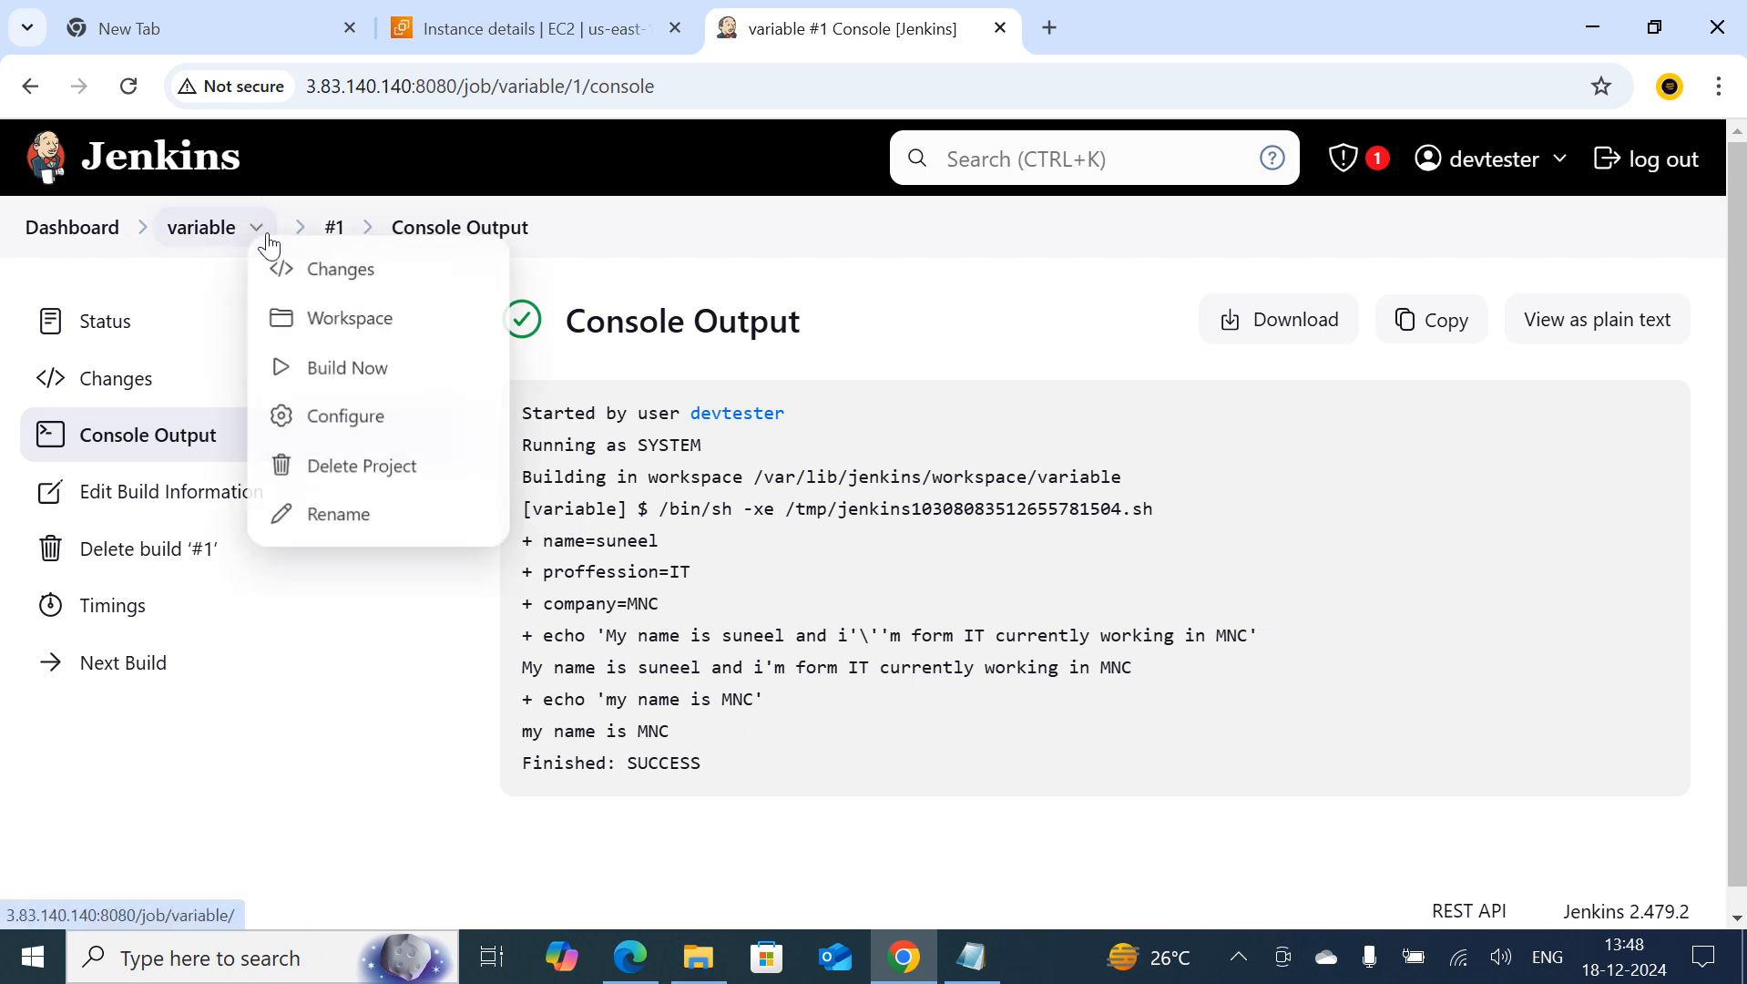
pyautogui.click(77, 229)
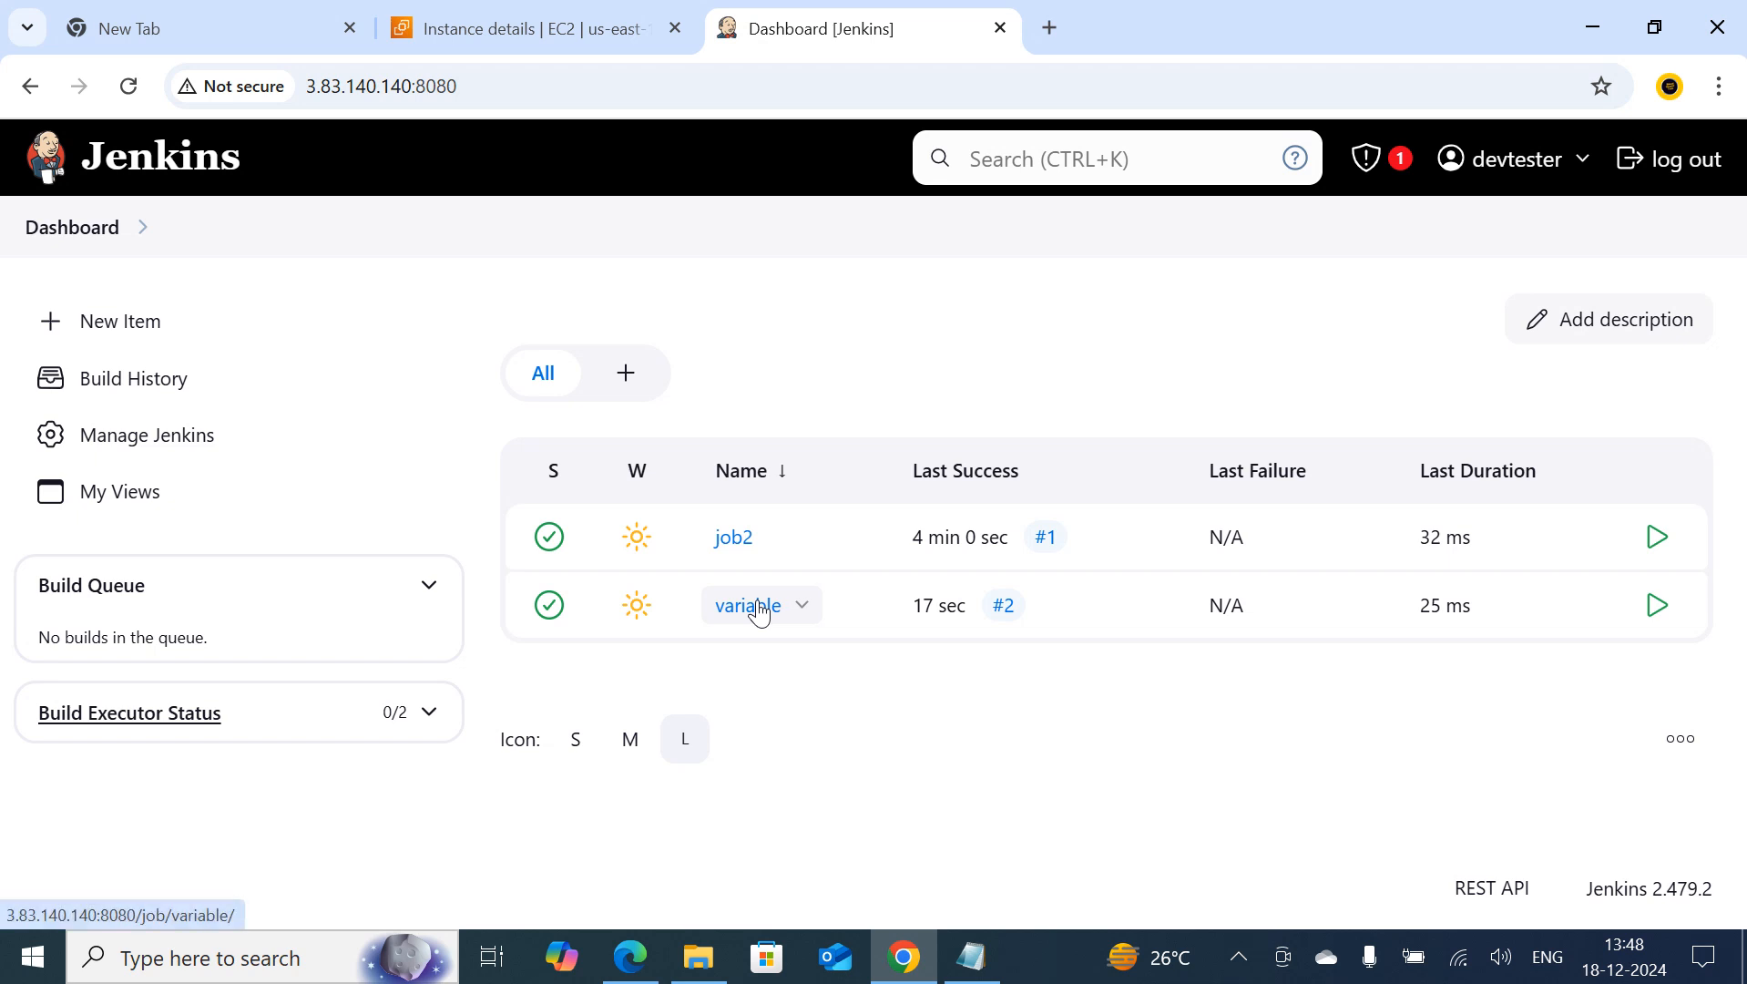
pyautogui.click(756, 608)
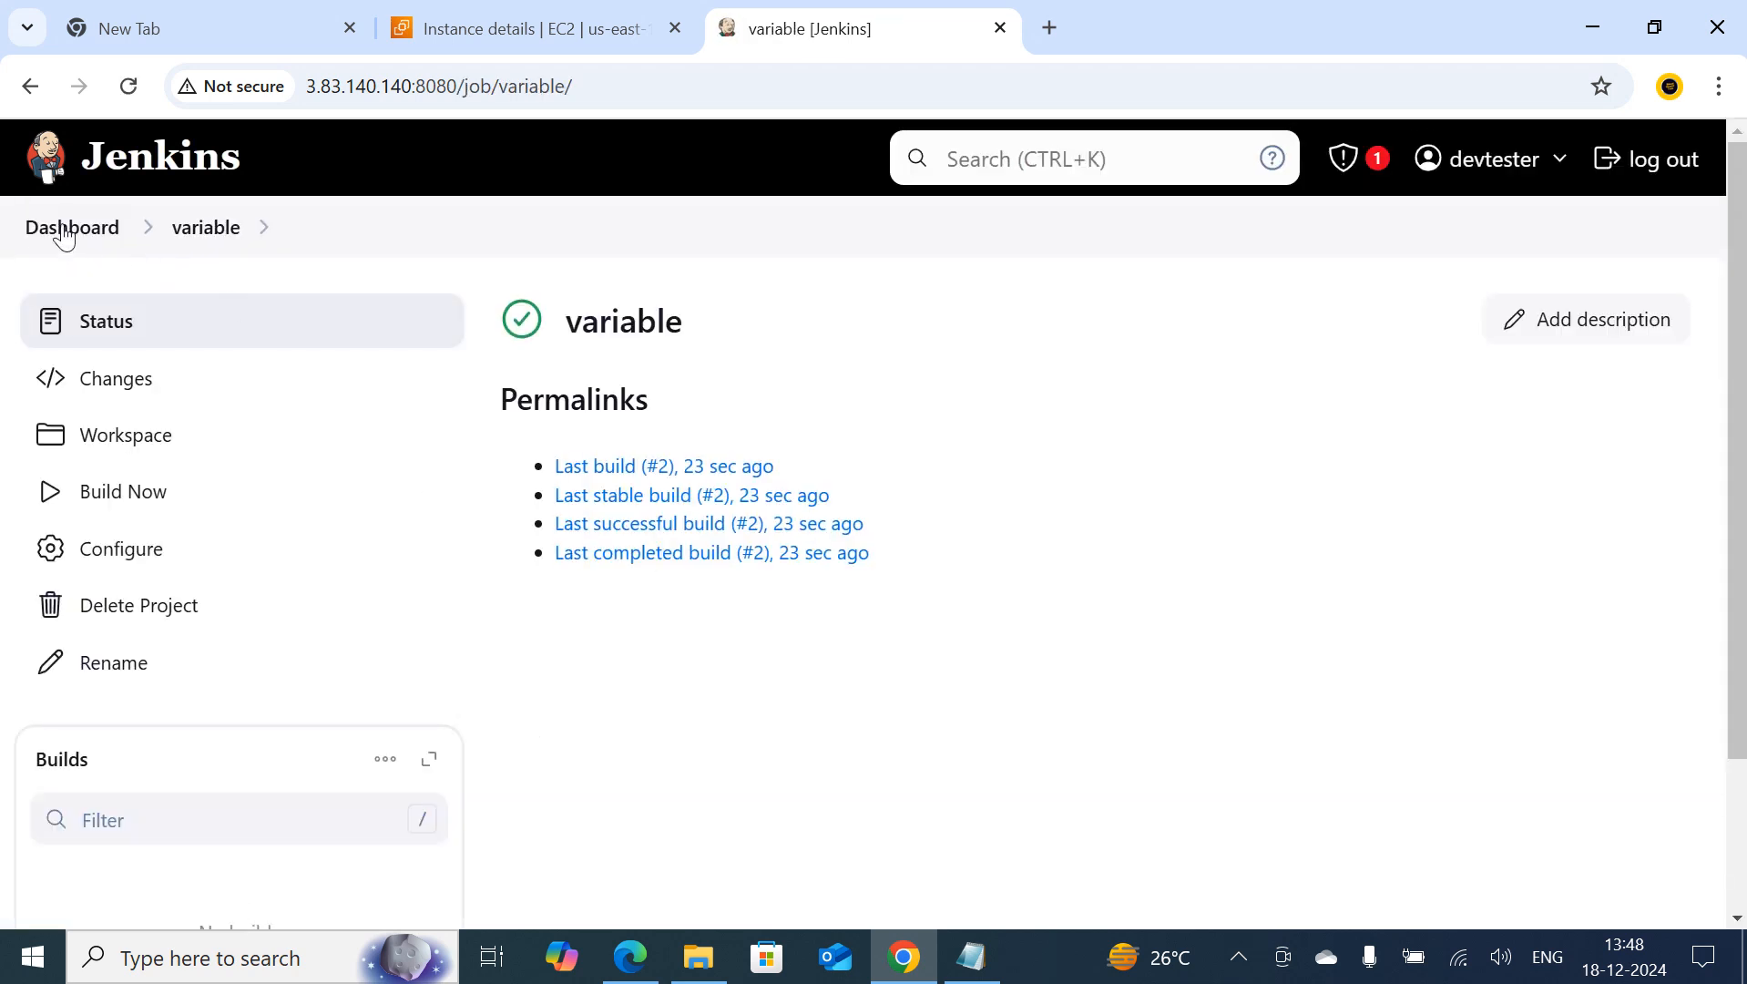
pyautogui.click(70, 230)
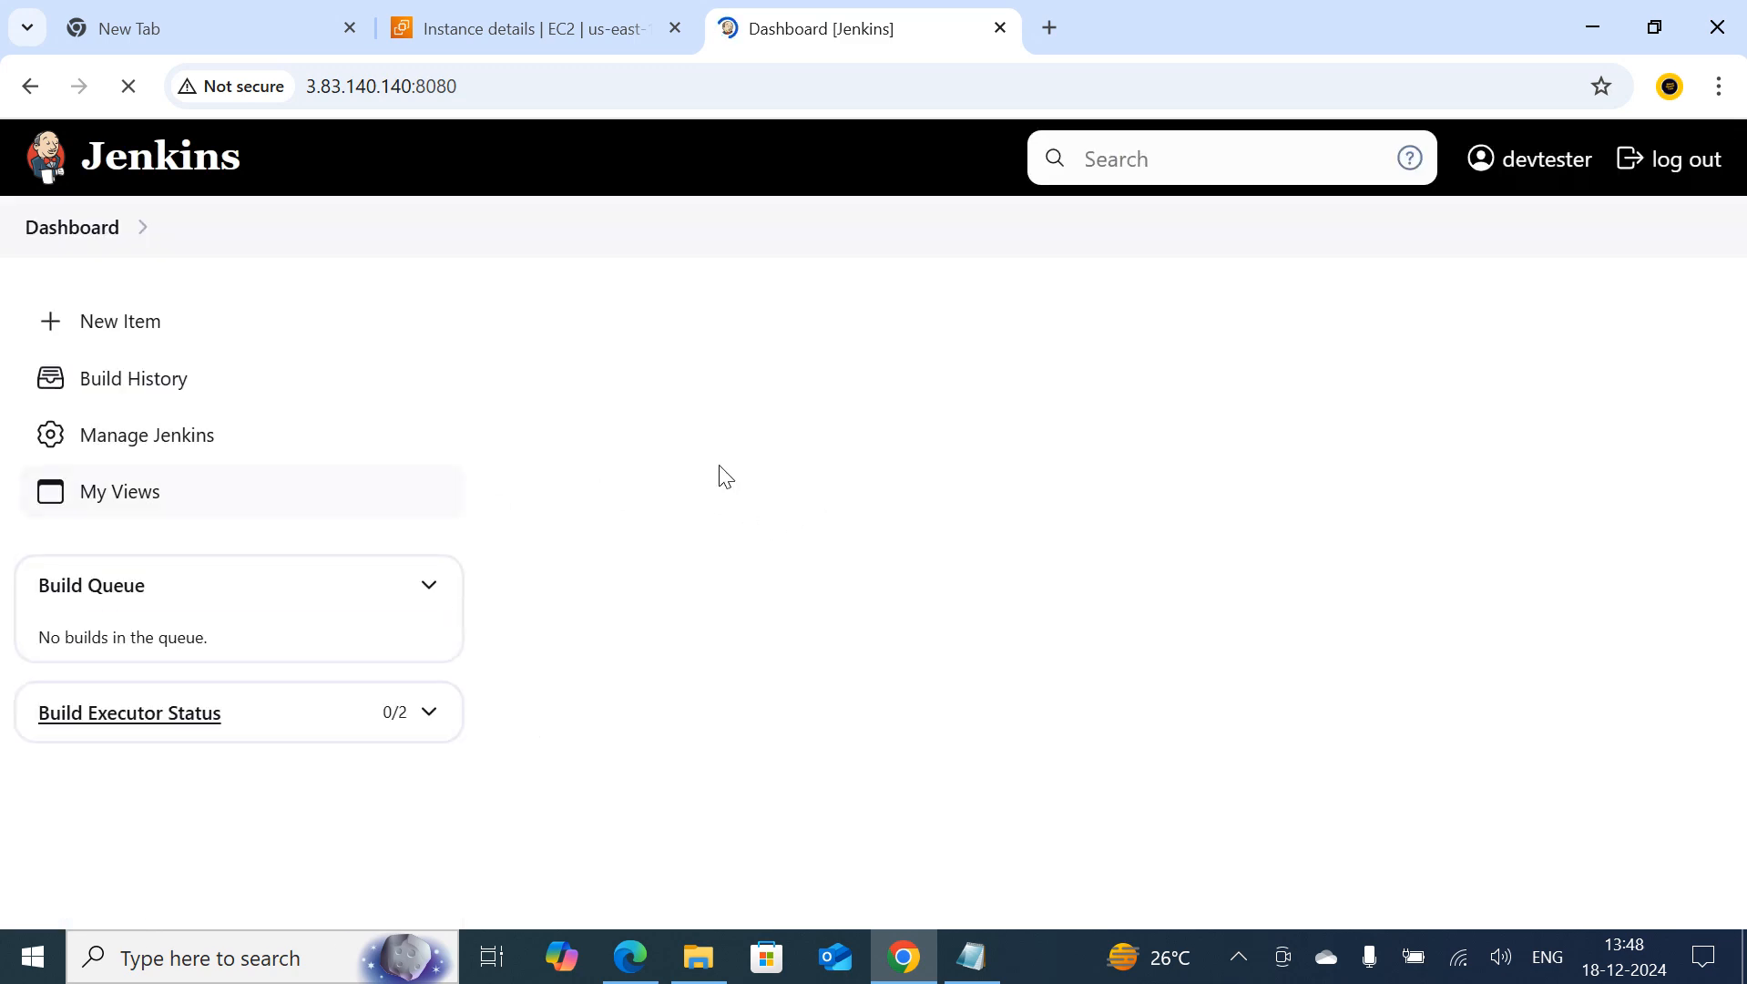
# Run a new build of job2 and open the console output of build #2
pyautogui.click(727, 539)
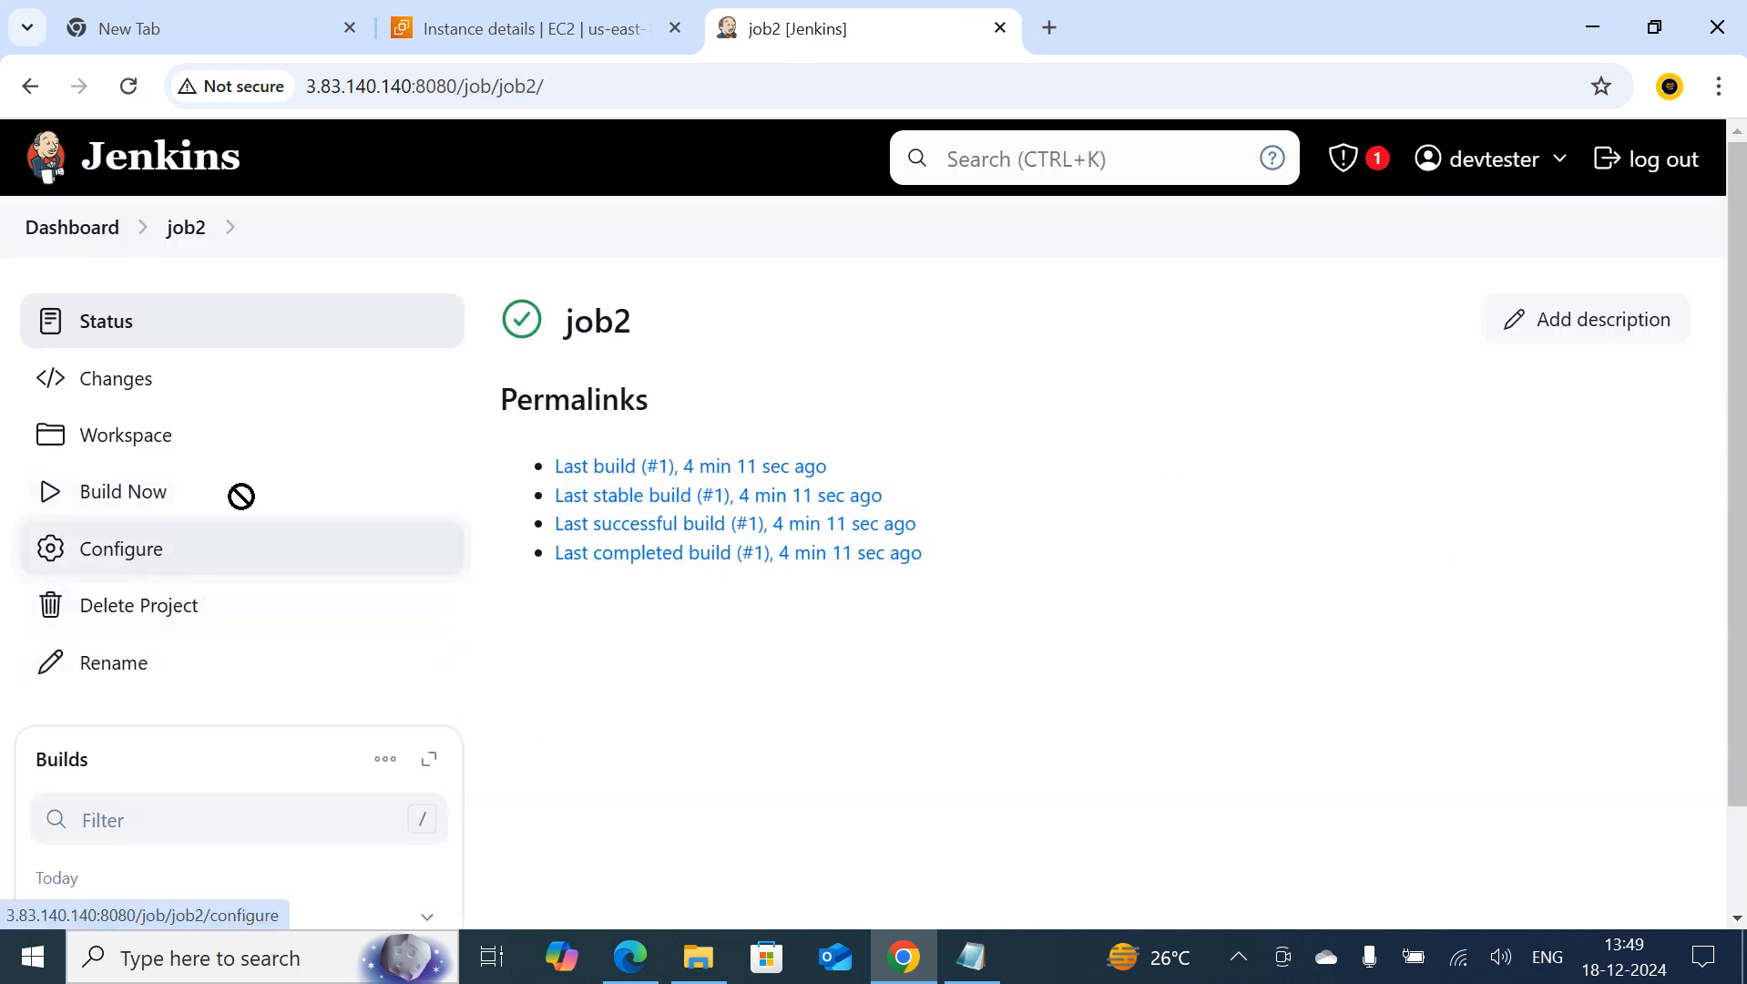
pyautogui.click(86, 506)
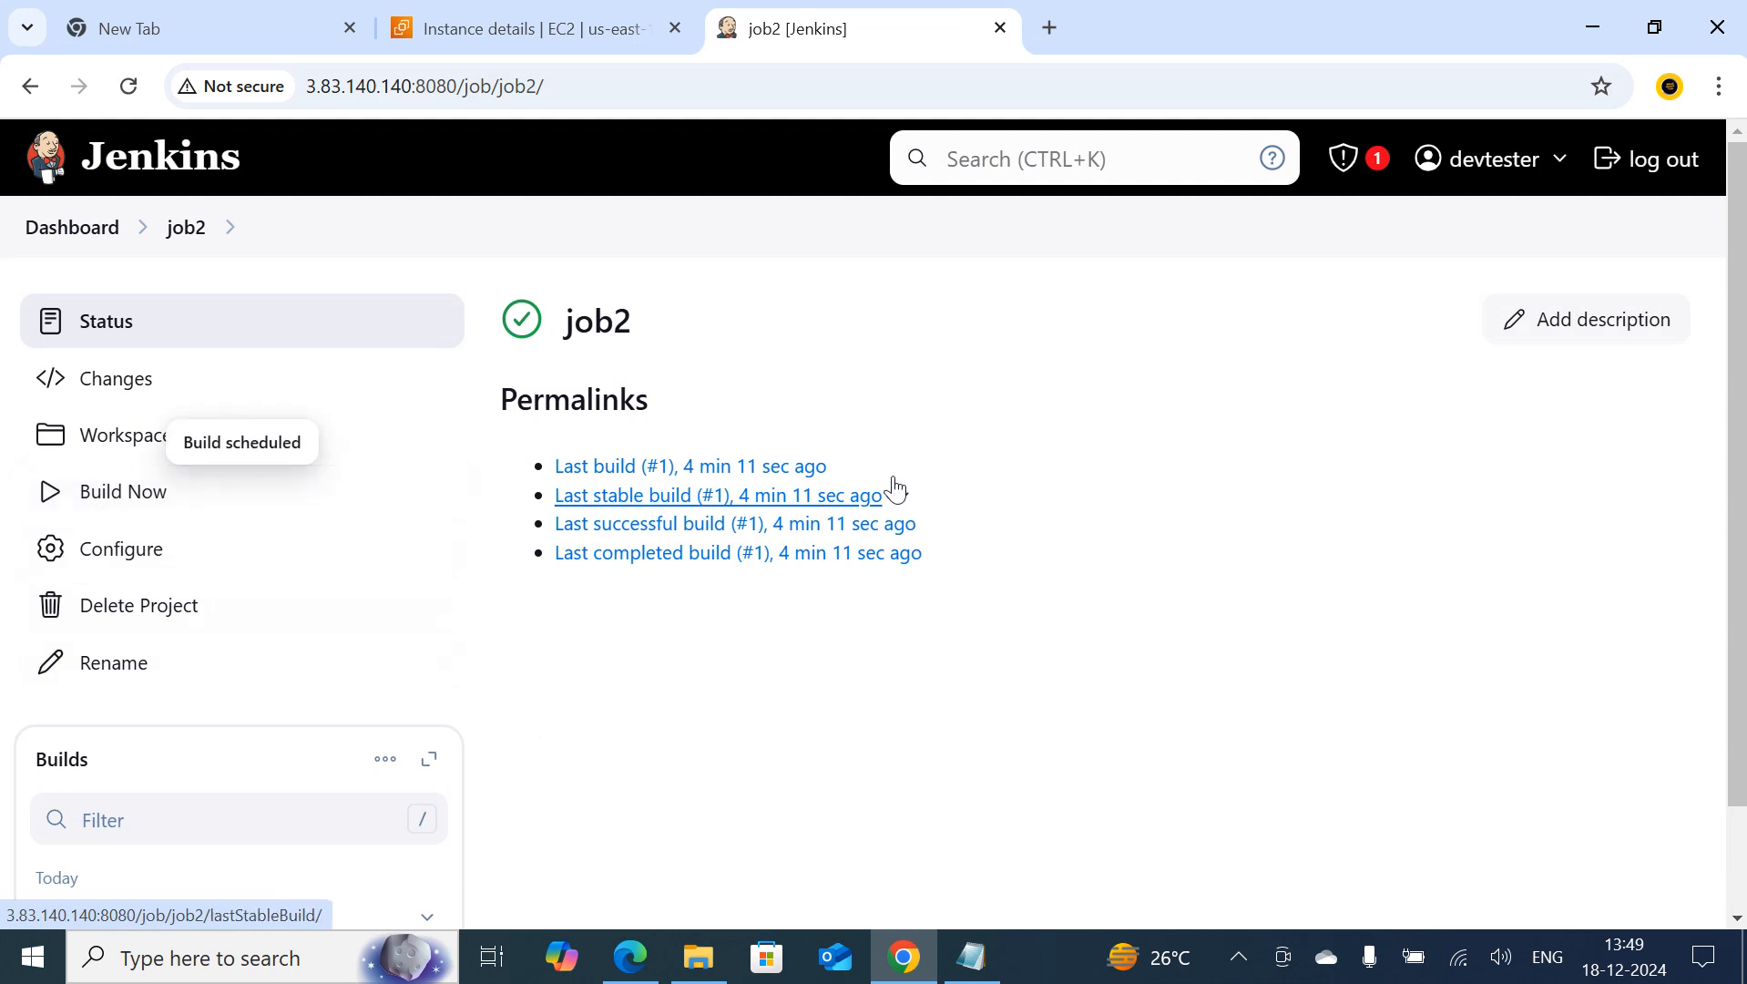
pyautogui.scroll(-2, 75, 730)
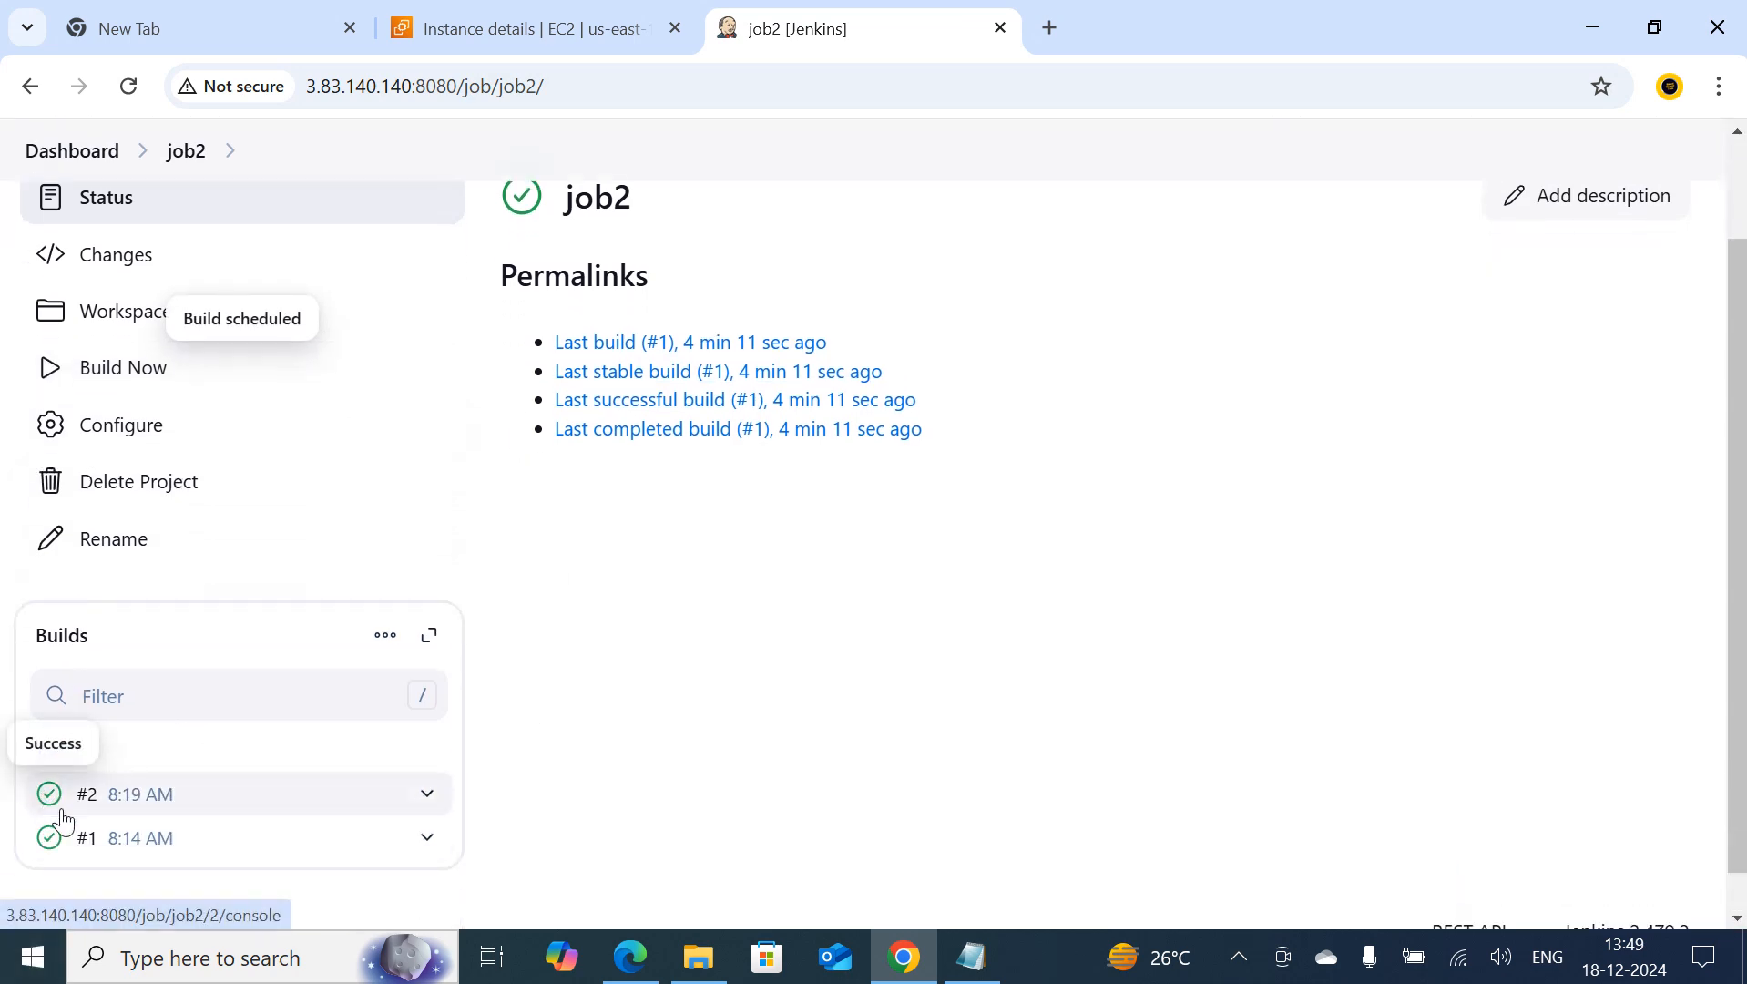
pyautogui.click(100, 803)
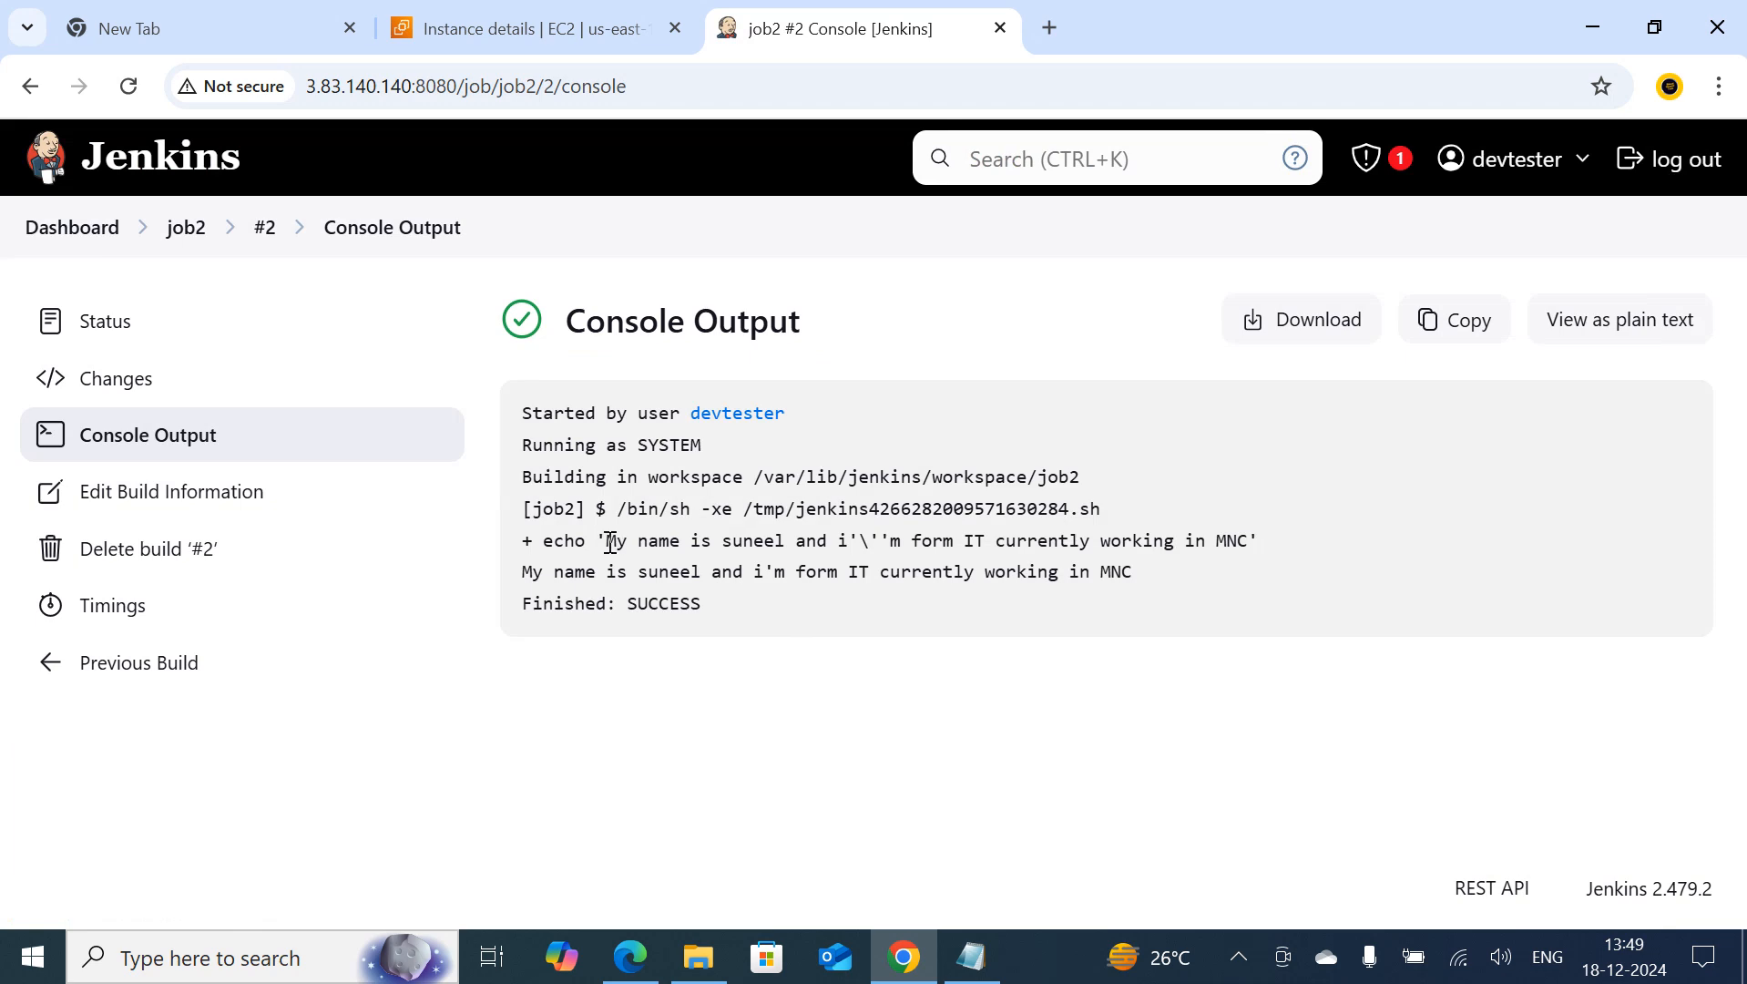
# Check the name, profession and company values in job2's console output, then return to the dashboard
pyautogui.moveTo(608, 542); pyautogui.dragTo(790, 542)
pyautogui.click(749, 535)
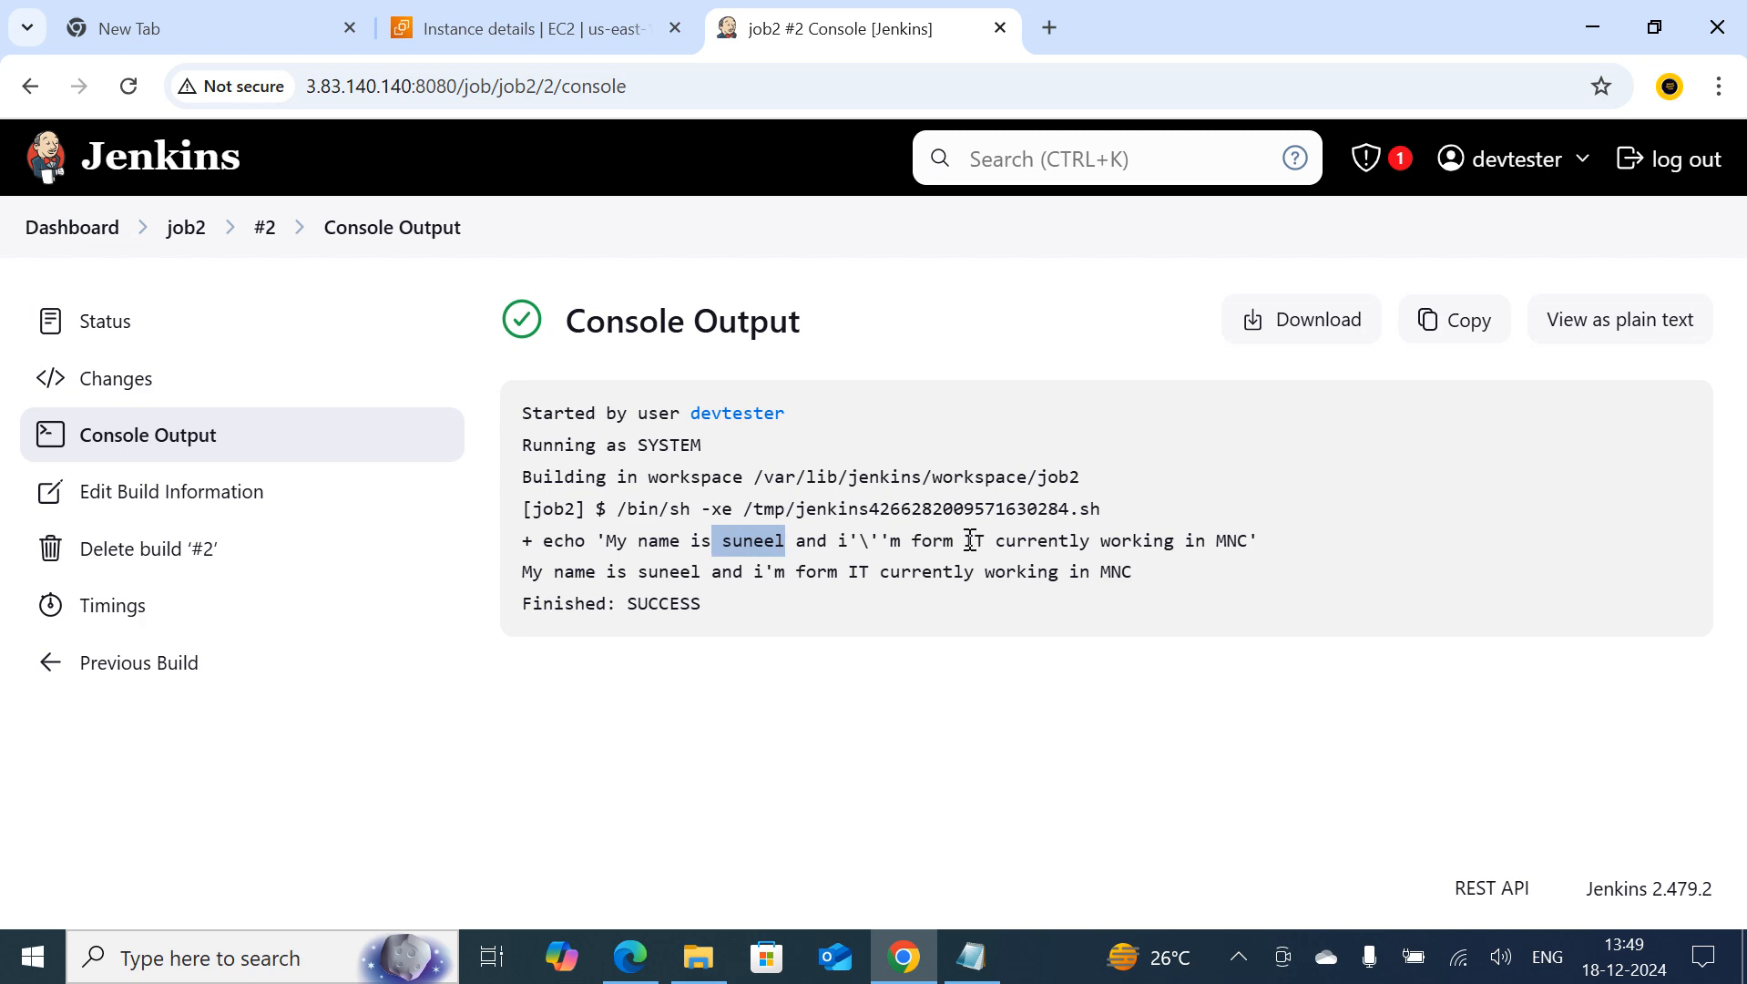
pyautogui.moveTo(964, 540); pyautogui.dragTo(984, 542)
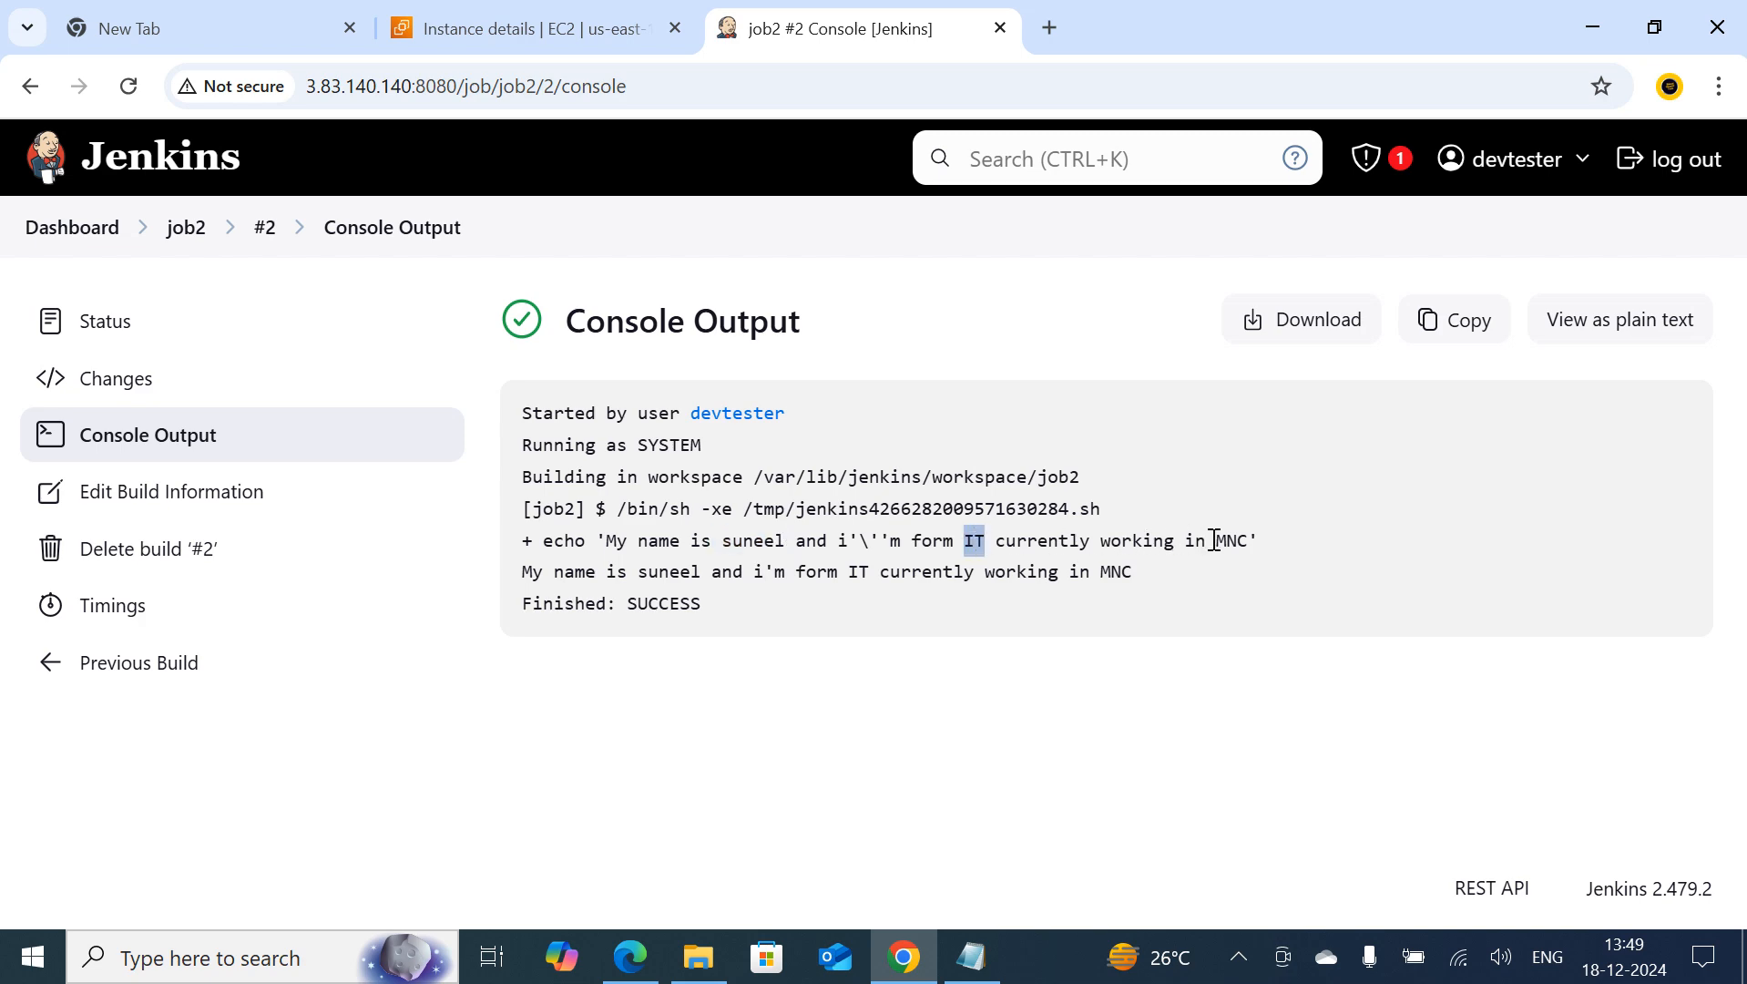
pyautogui.moveTo(1217, 542); pyautogui.dragTo(1249, 542)
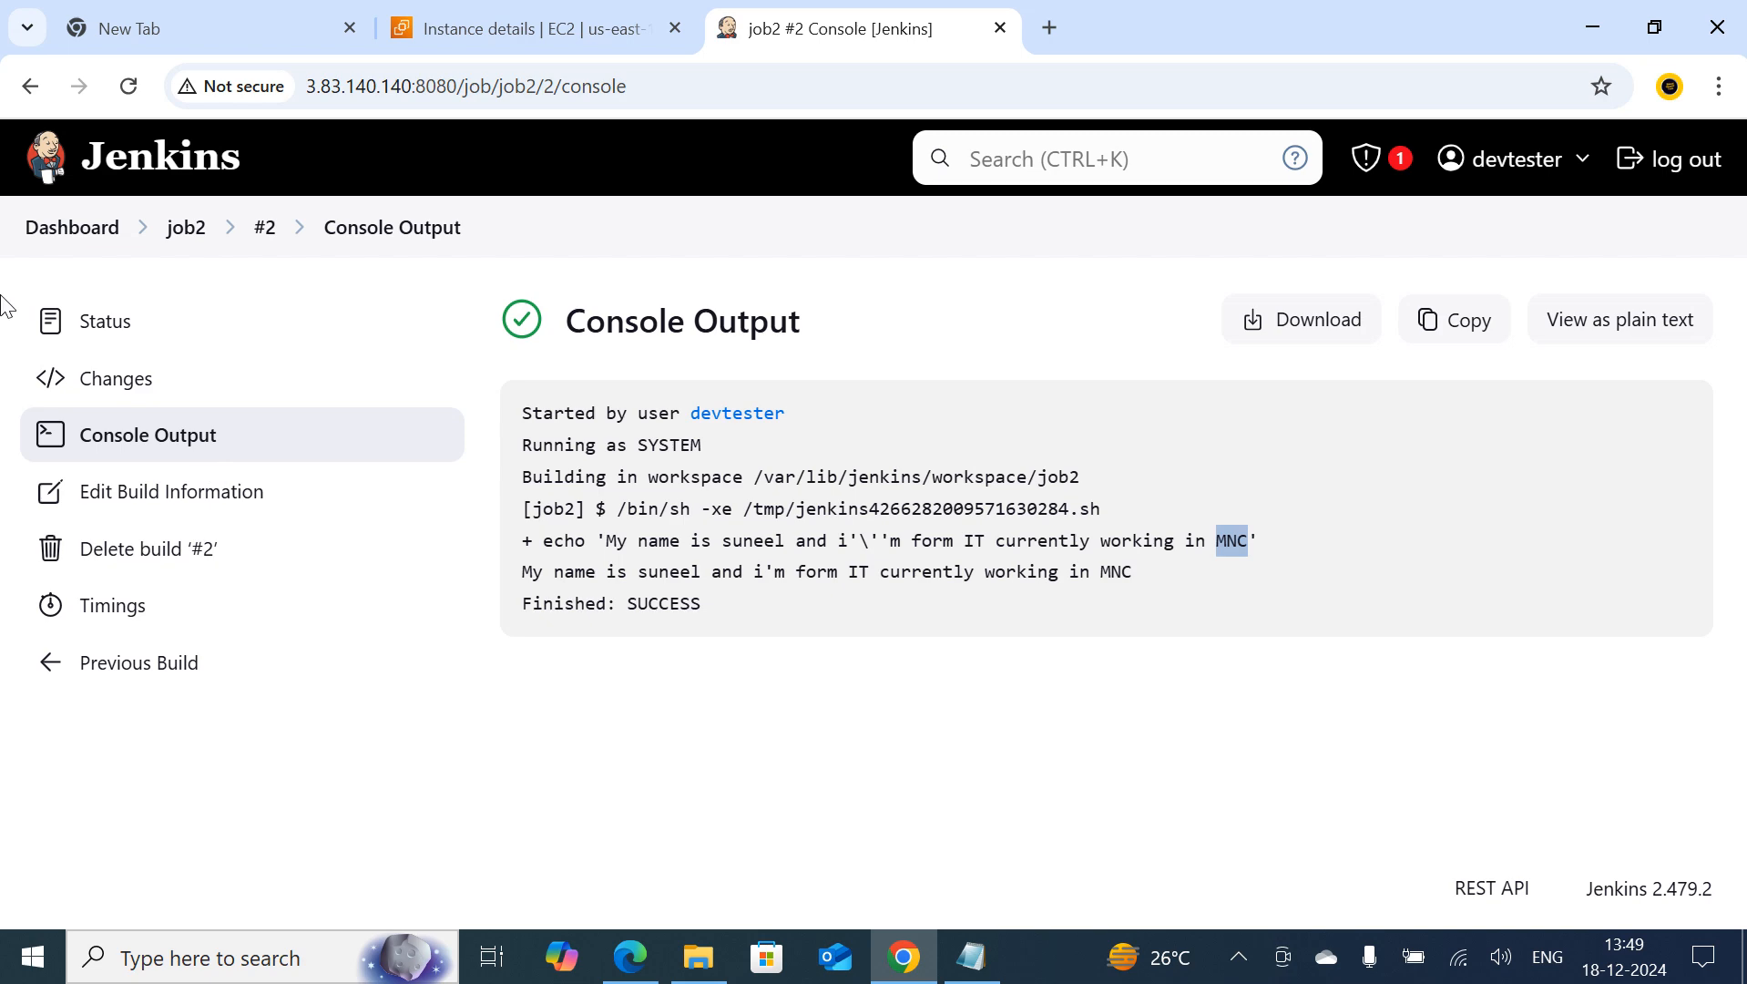
pyautogui.click(47, 233)
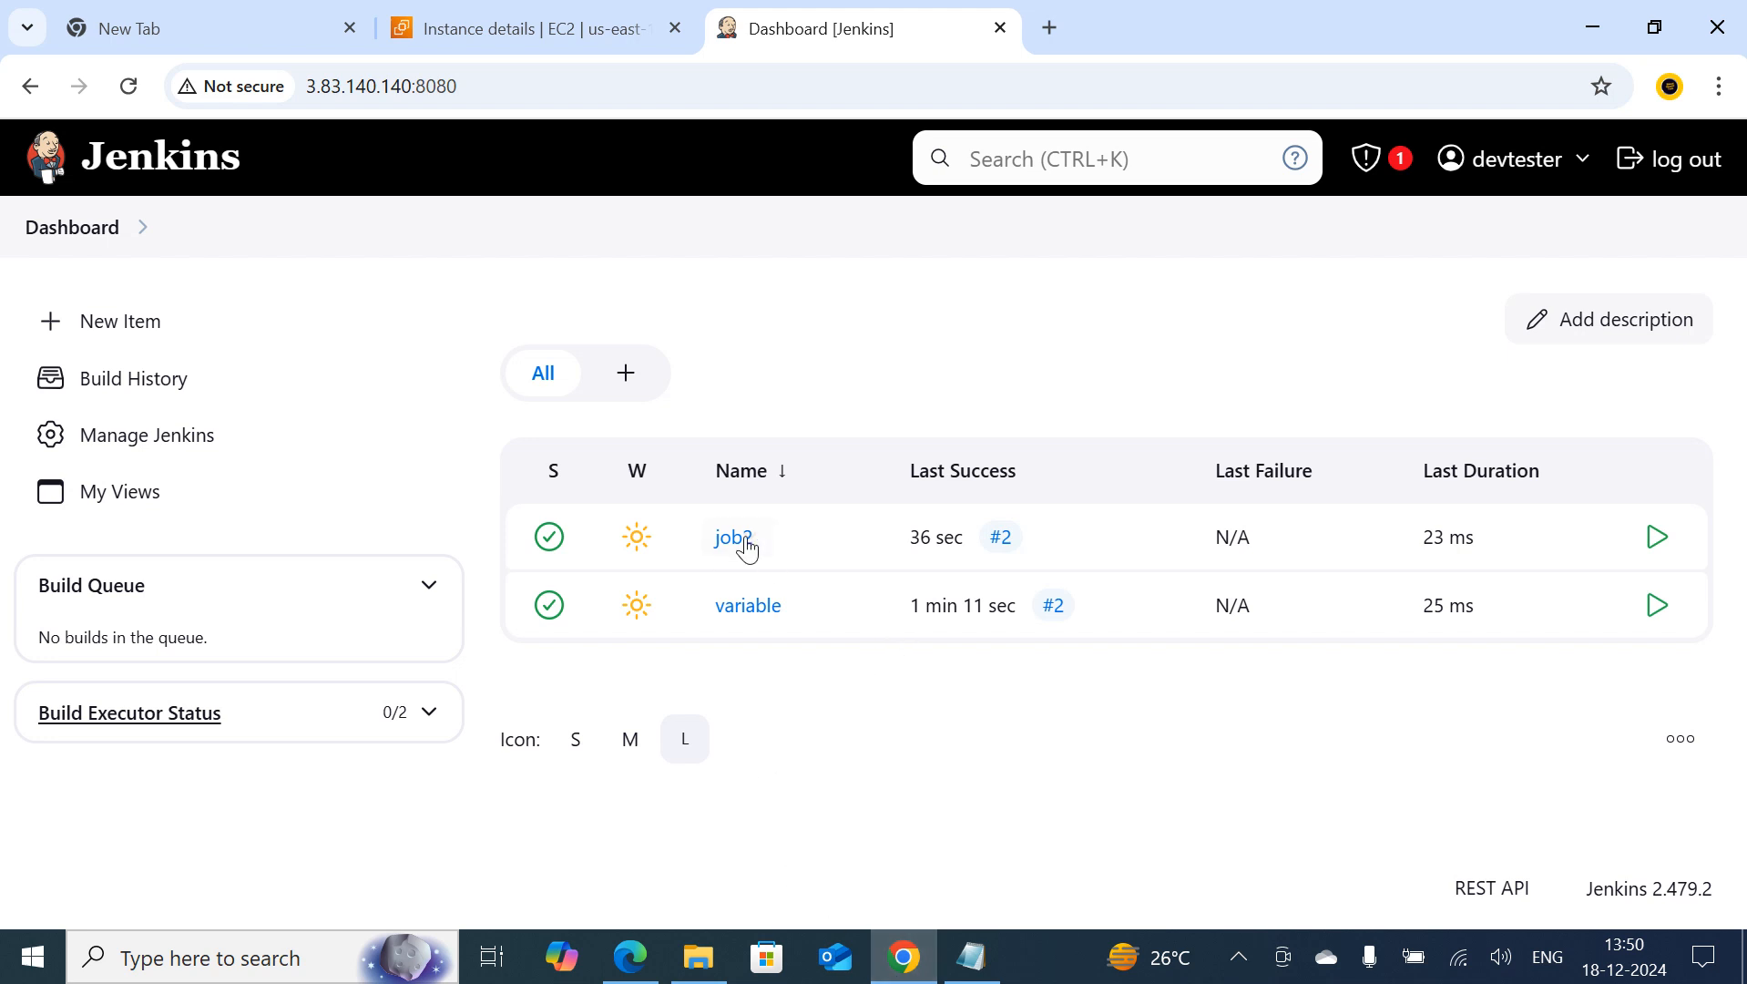
# Open the variable job's configuration and clear the existing command from its Execute shell build step
pyautogui.click(739, 617)
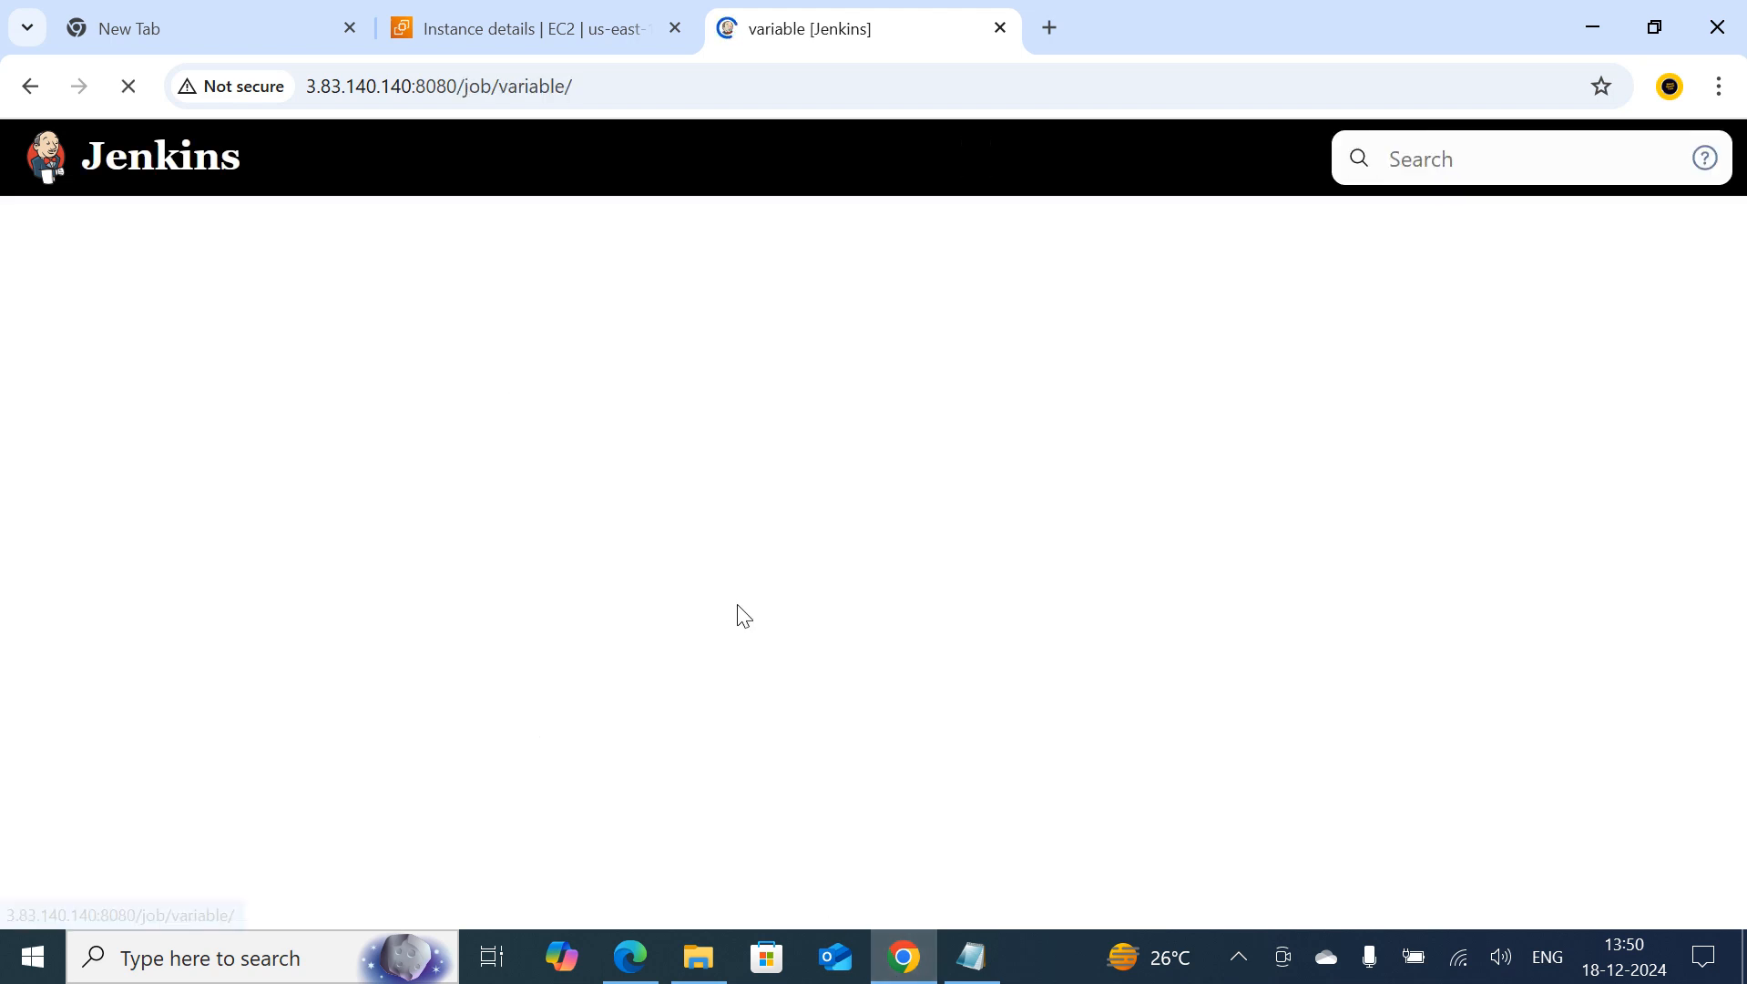
pyautogui.scroll(-2, 546, 643)
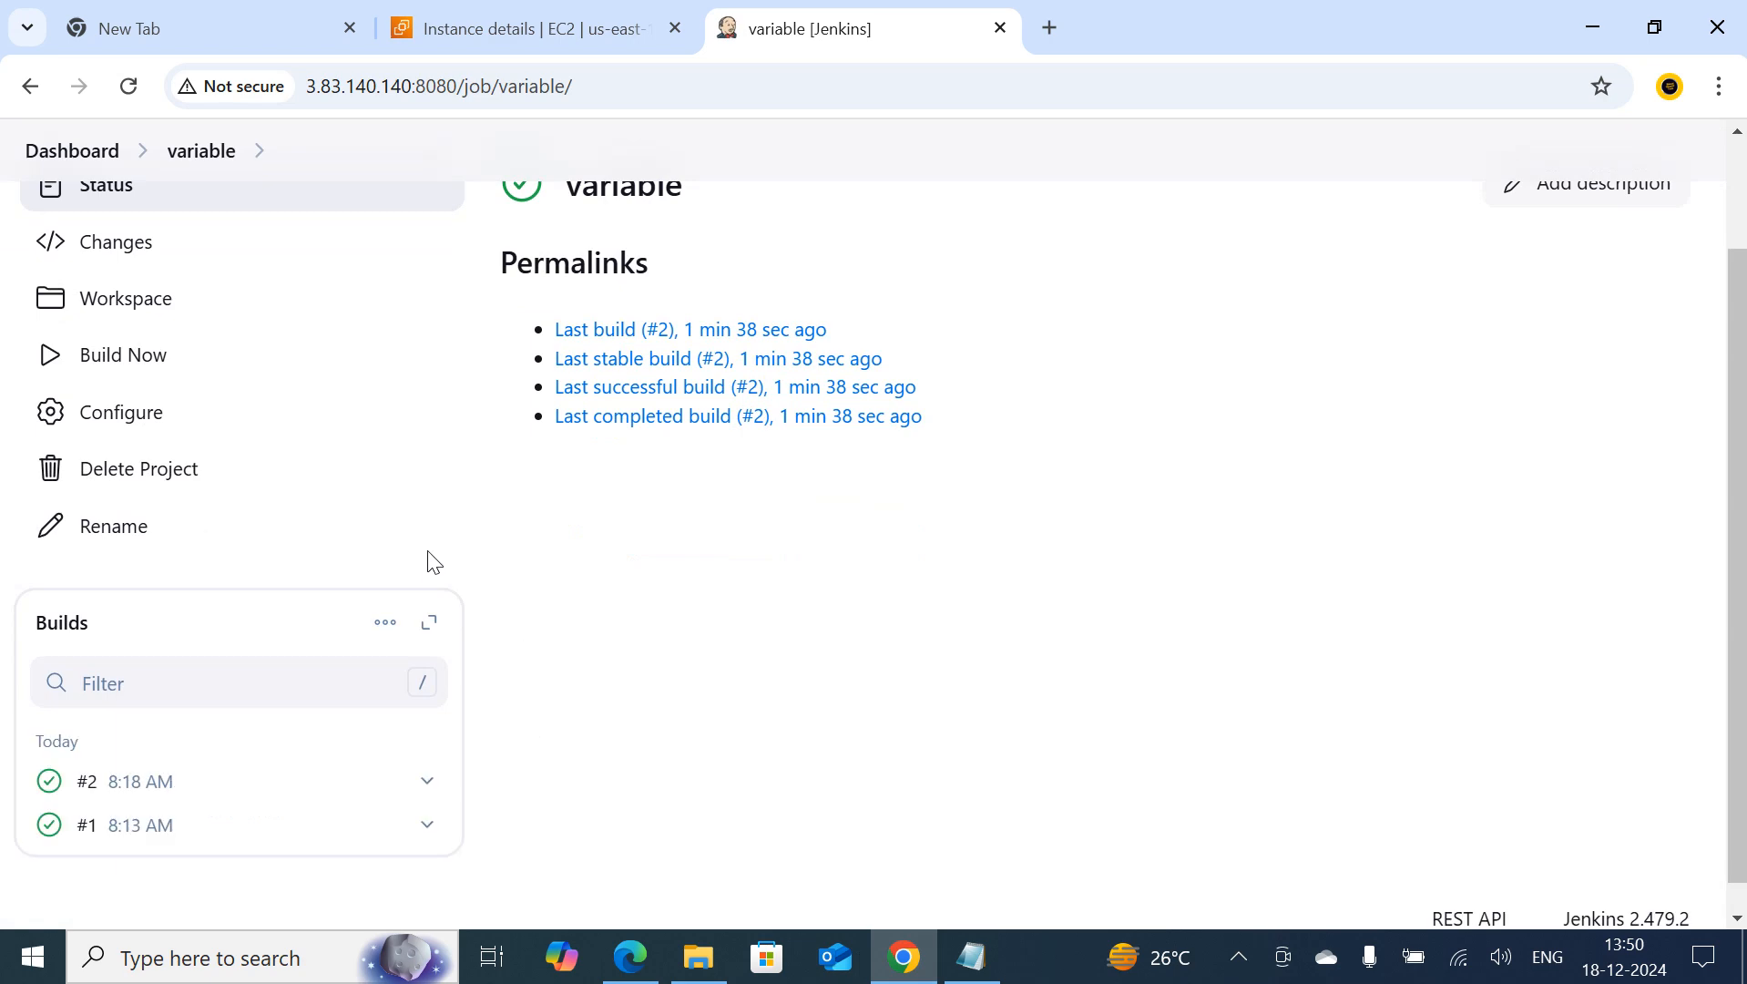
pyautogui.click(136, 415)
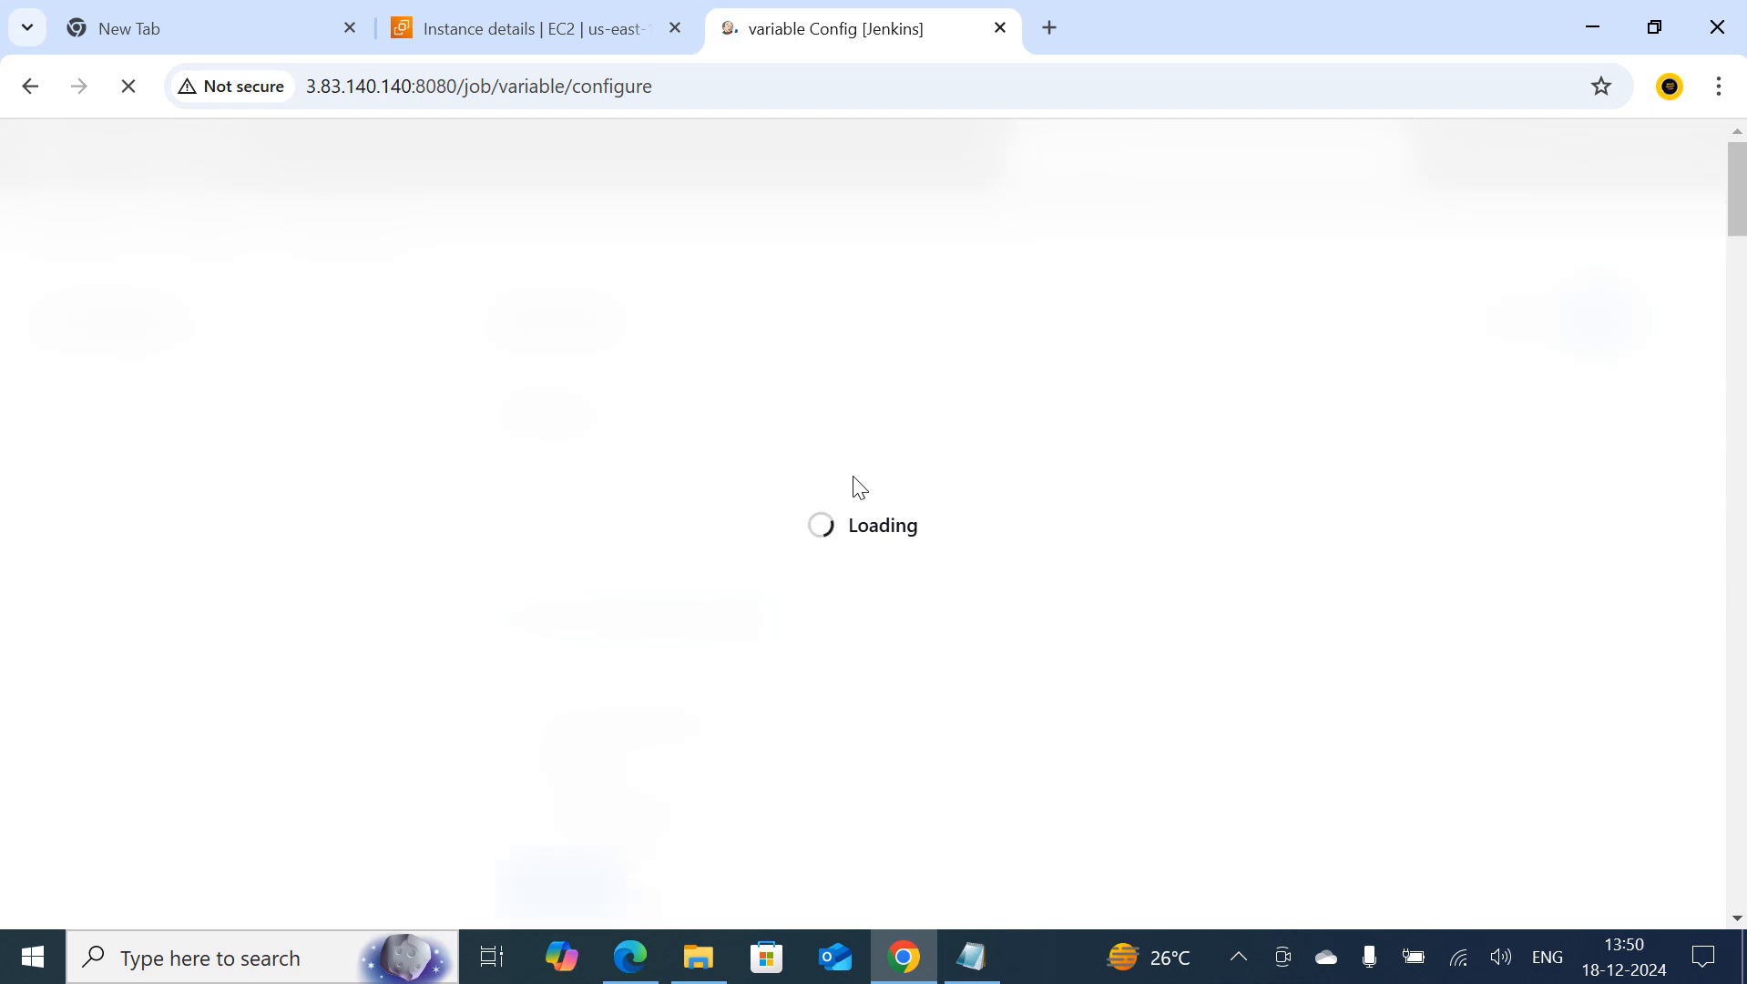
pyautogui.scroll(-15, 897, 612)
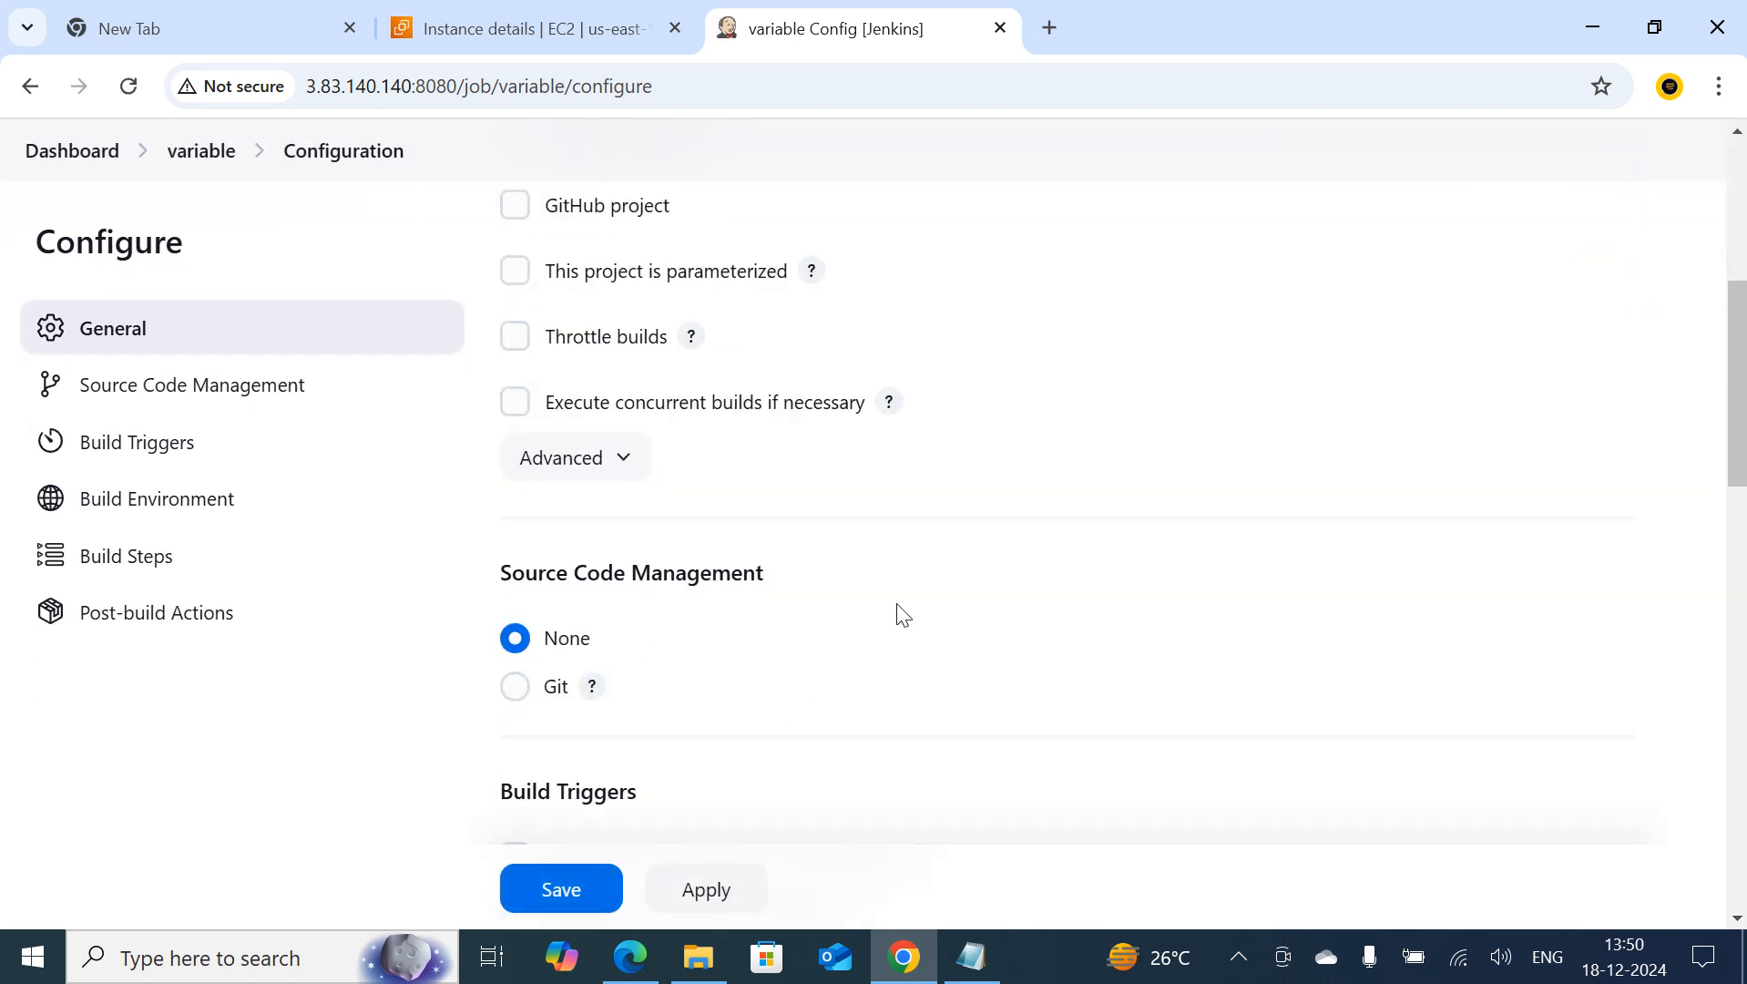
pyautogui.scroll(3, 897, 612)
pyautogui.moveTo(858, 456); pyautogui.dragTo(519, 398)
pyautogui.press('BackSpace')
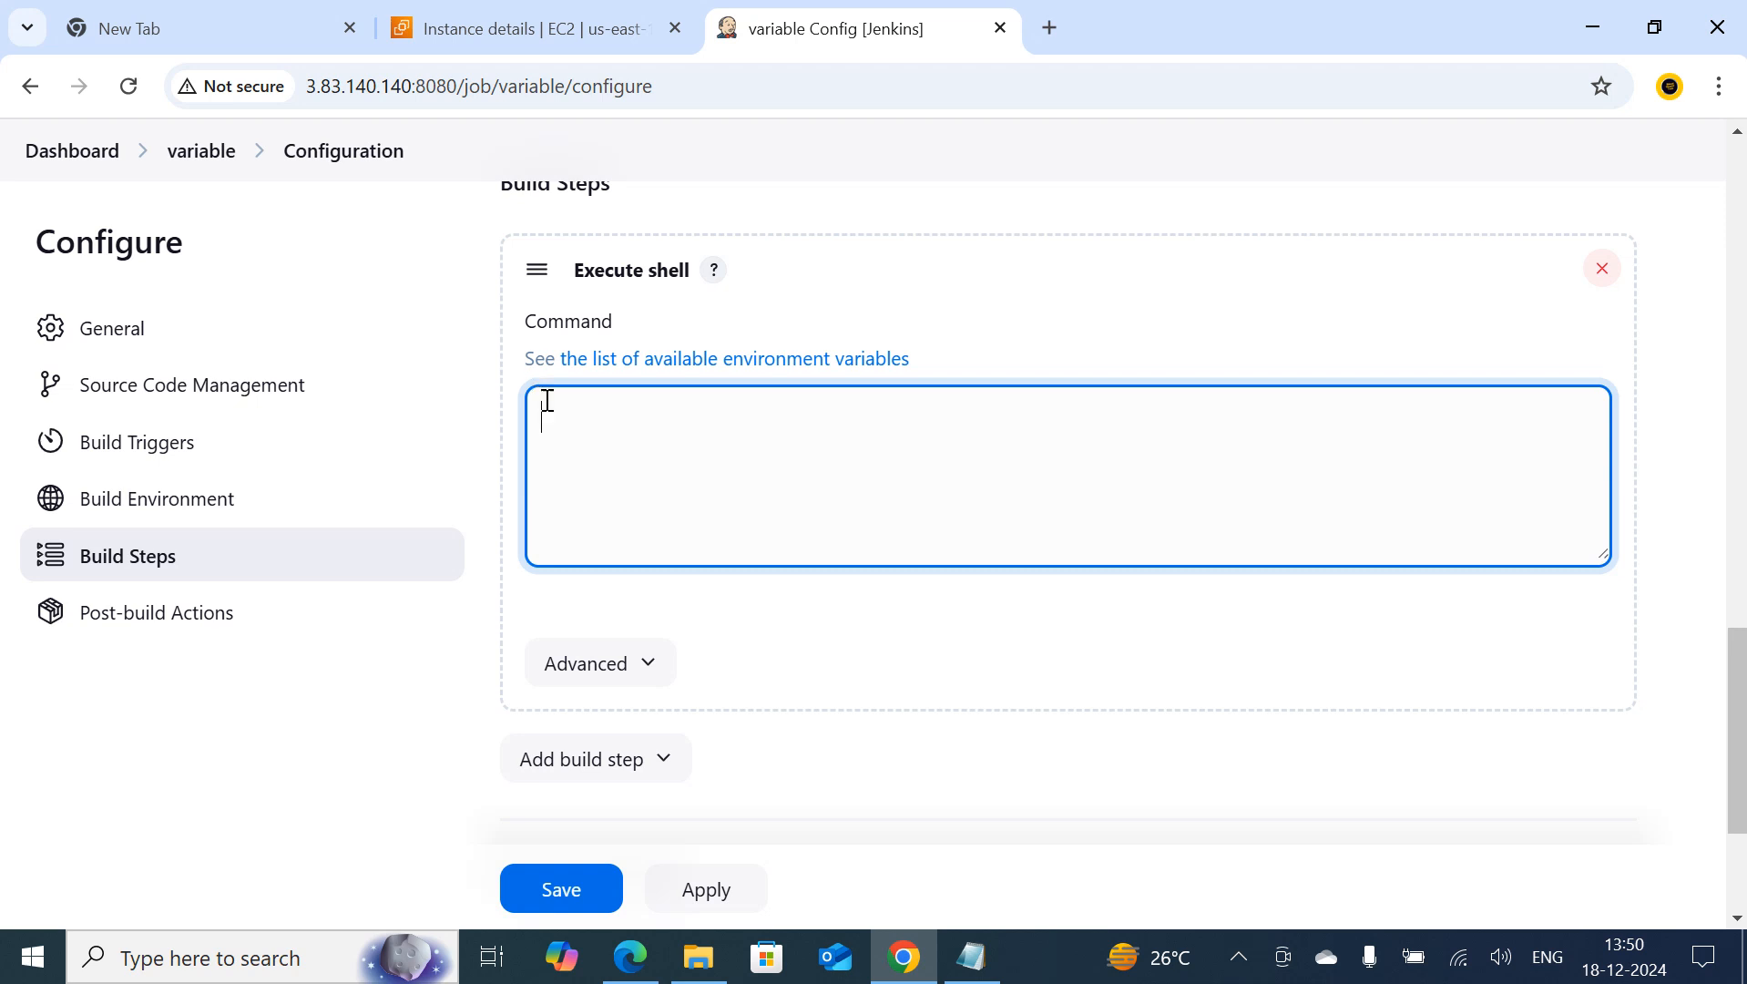
# Using the Notepad line, set the shell command to echo "This build number is ${build_number} and the job name is ${job_name}" and save the job
pyautogui.click(972, 956)
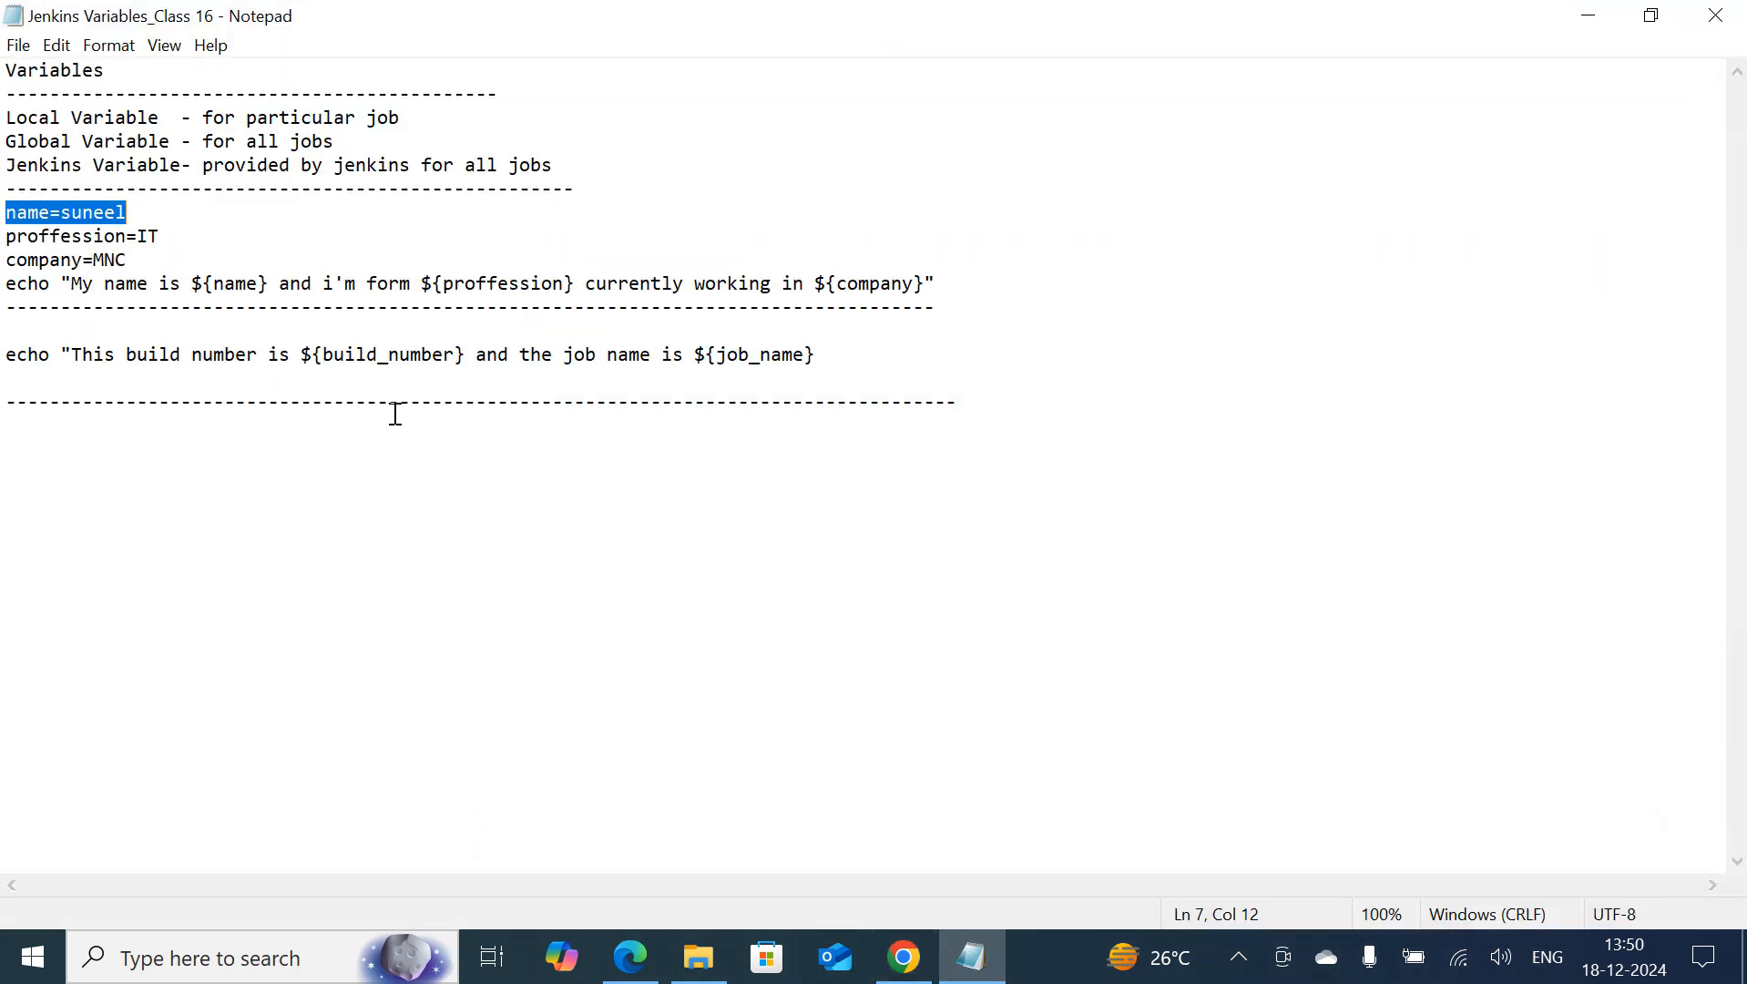
pyautogui.click(7, 355)
pyautogui.click(820, 347)
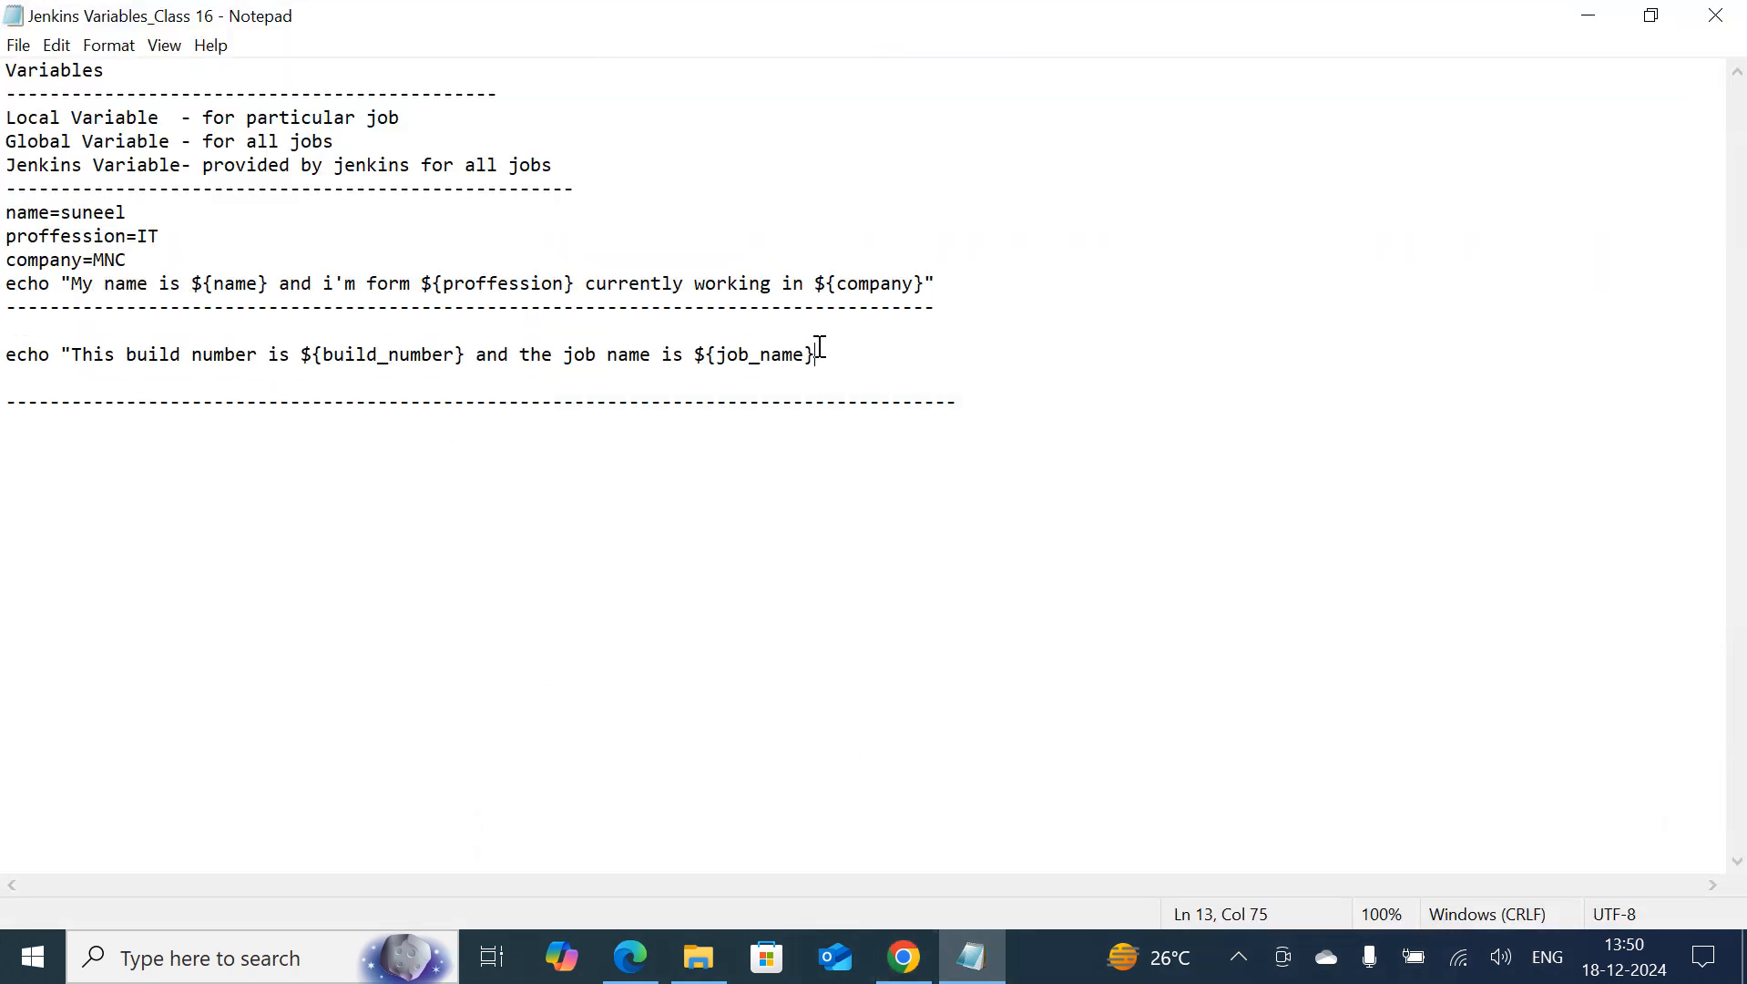
pyautogui.moveTo(842, 360); pyautogui.dragTo(21, 340)
pyautogui.hotkey('ctrl', 'c')
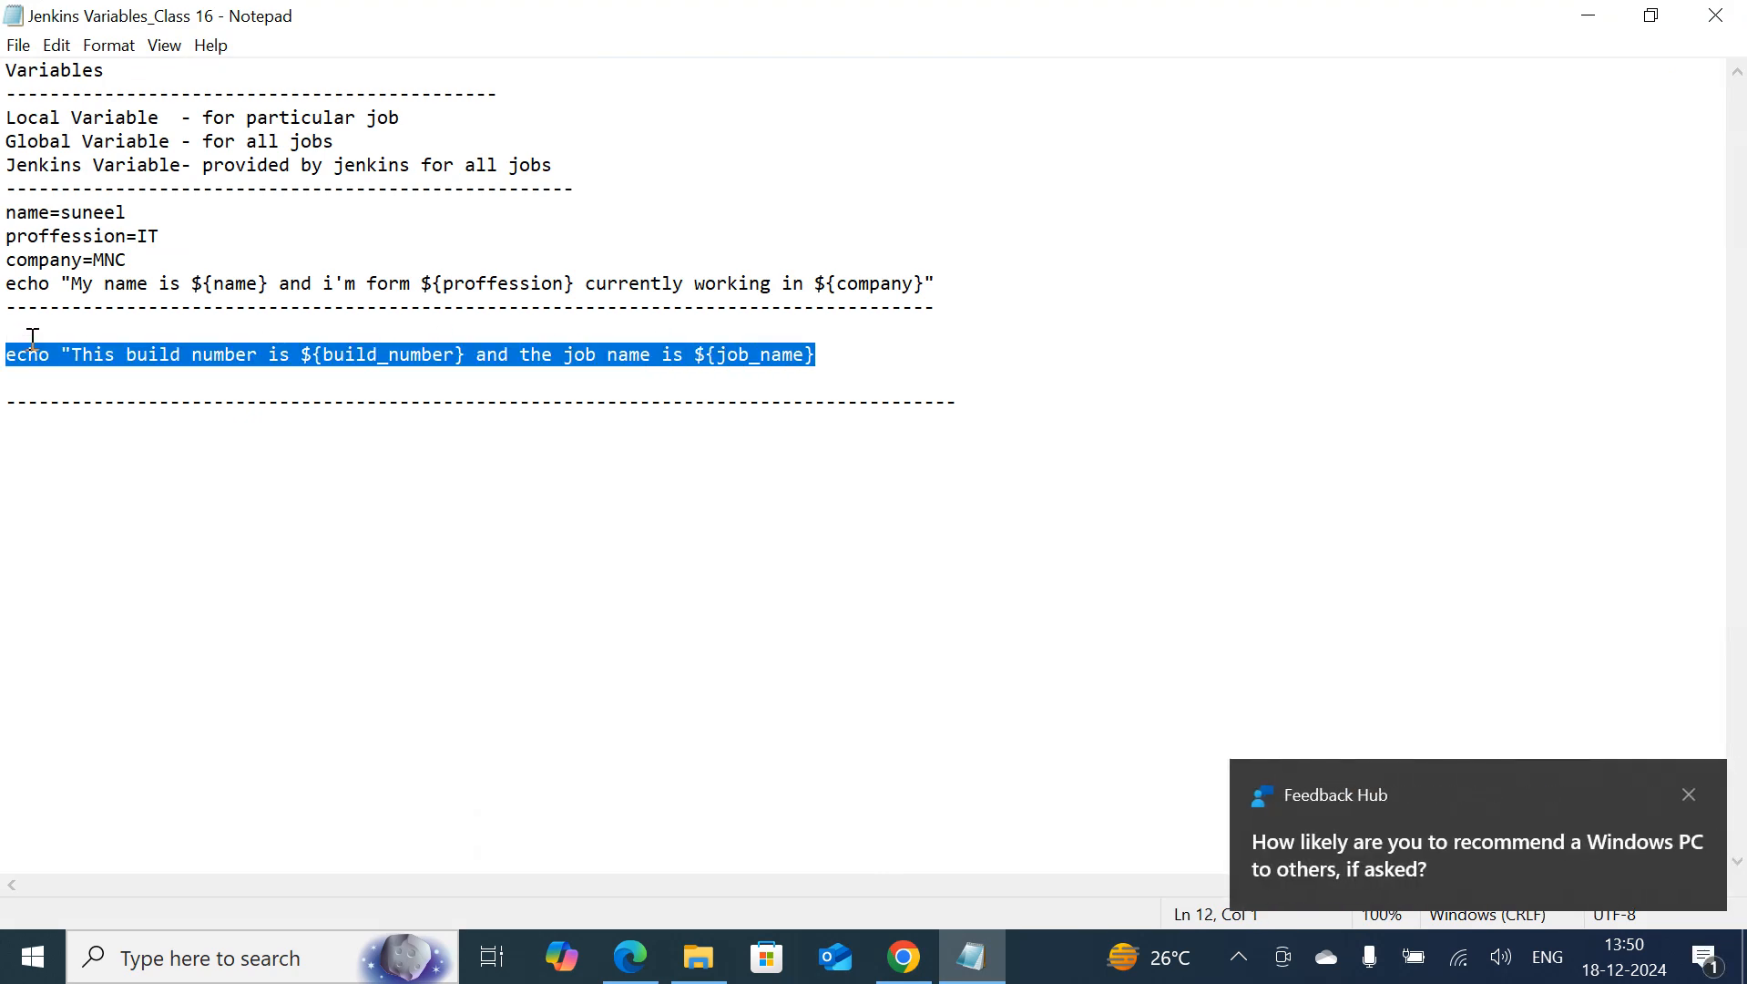
pyautogui.click(1589, 15)
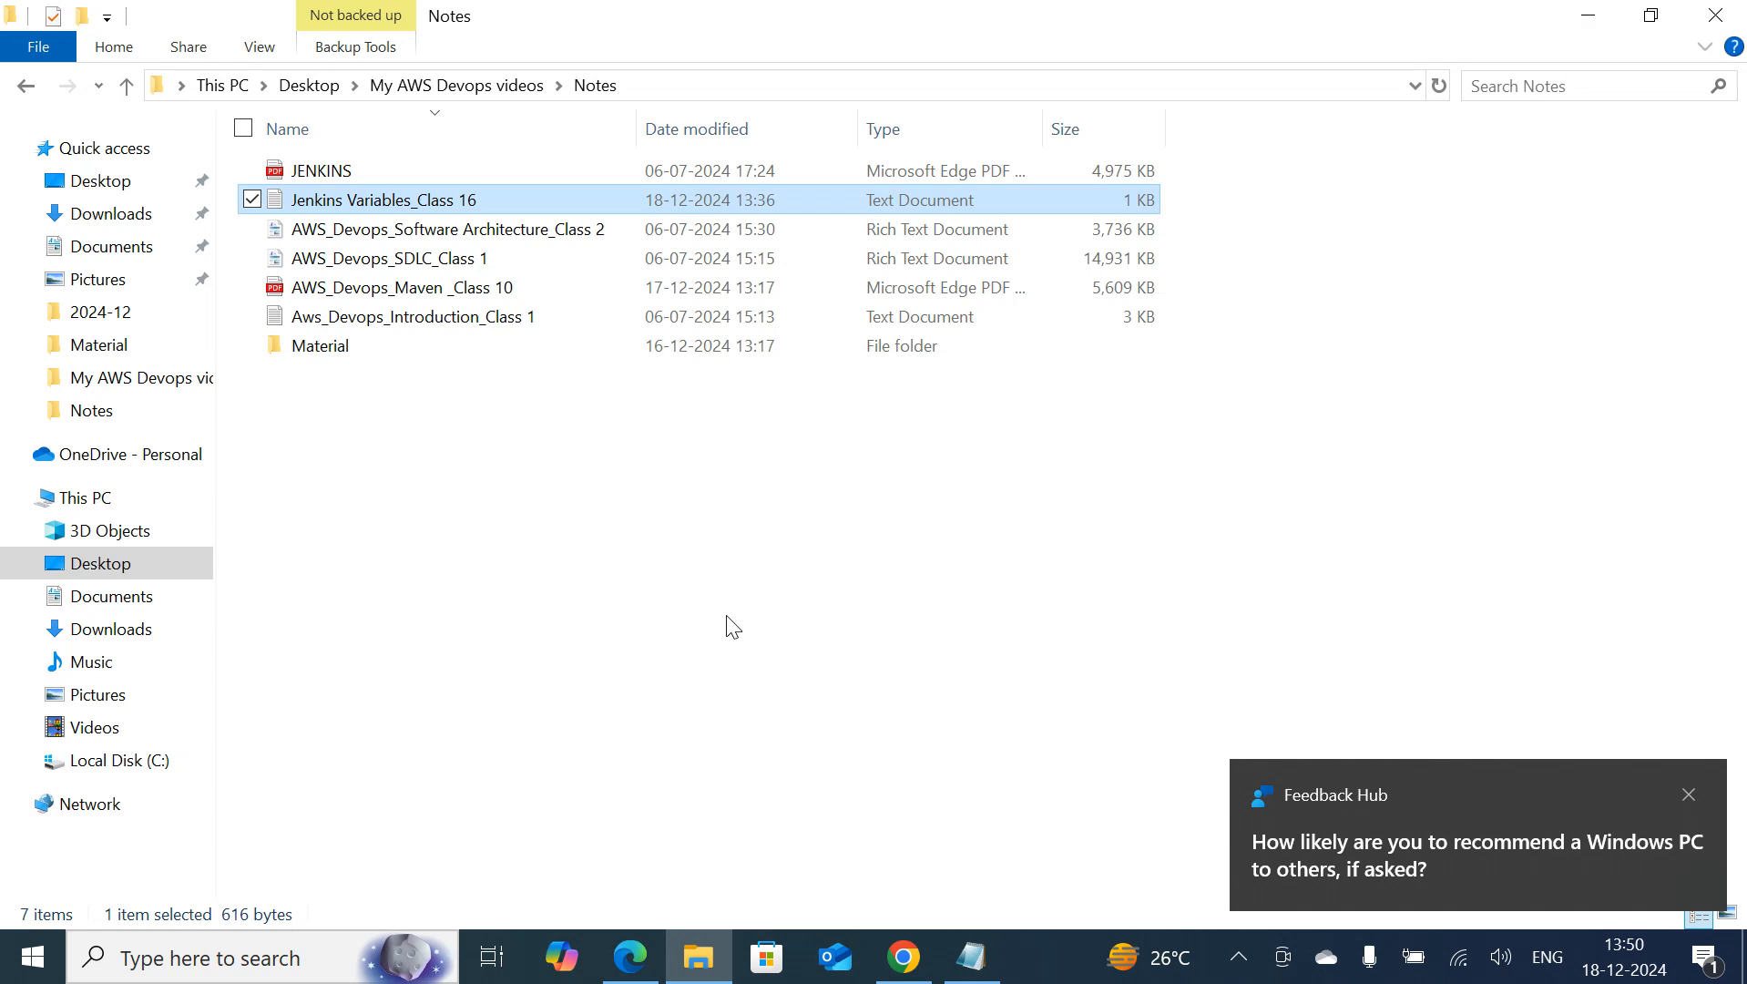
pyautogui.click(904, 956)
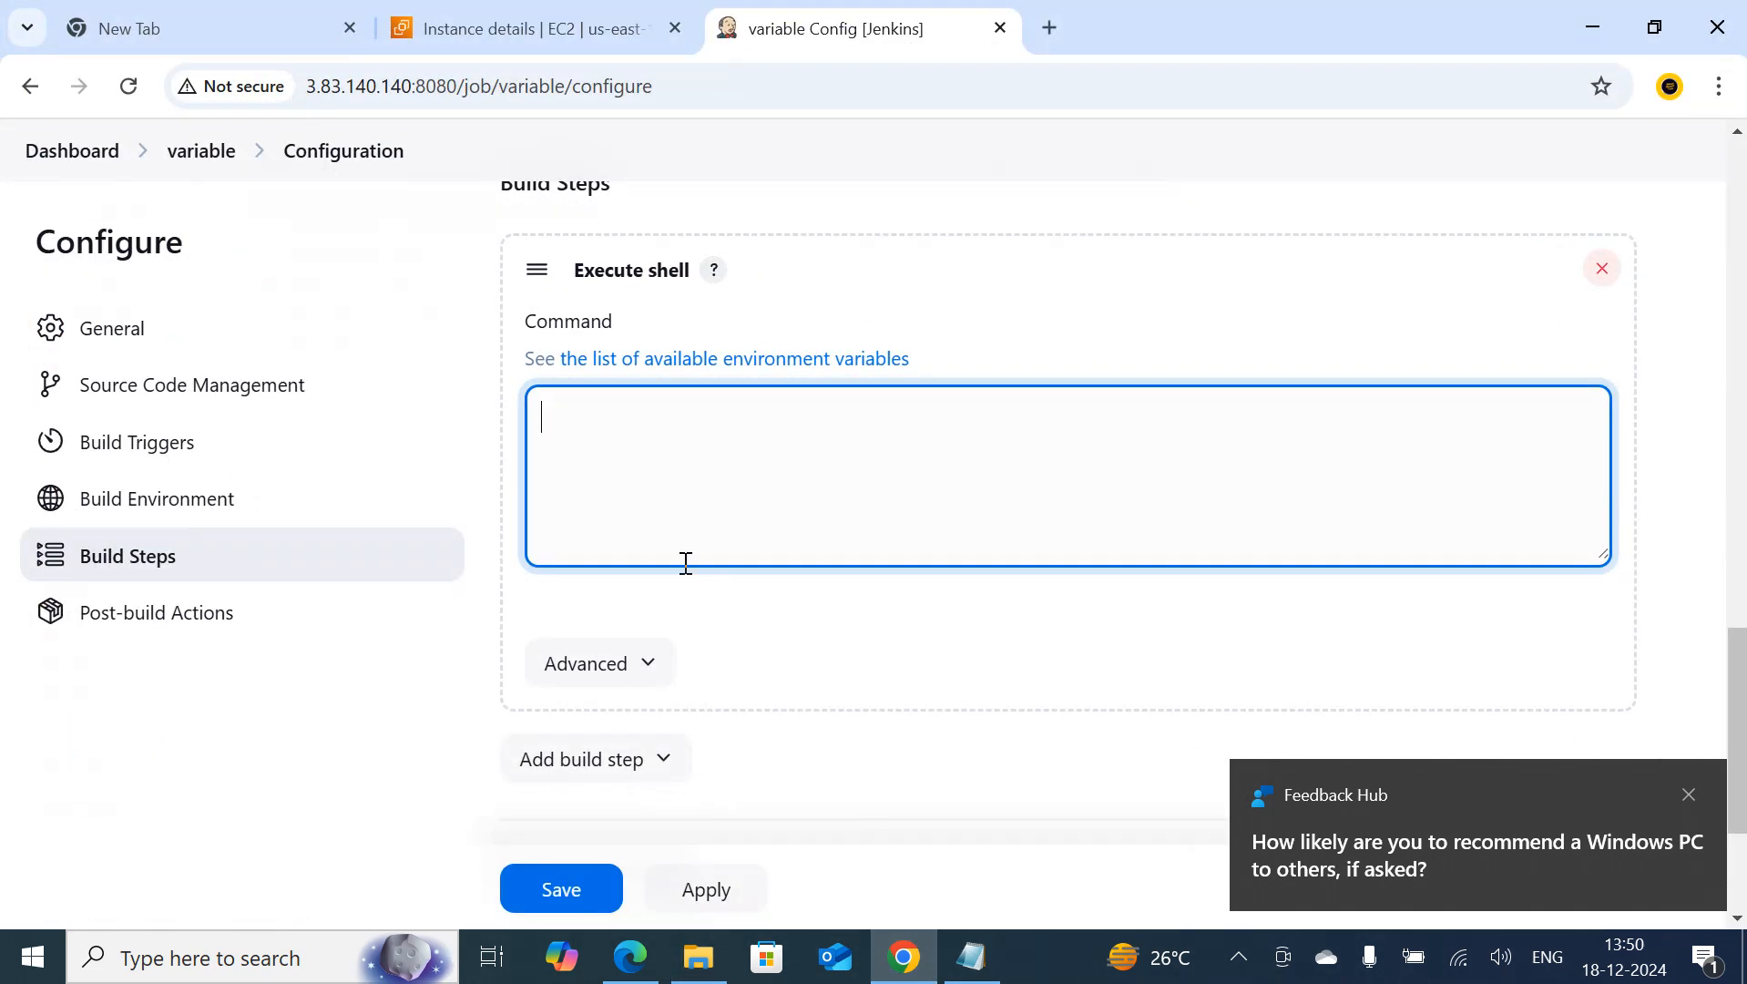
pyautogui.hotkey('ctrl', 'v')
pyautogui.click(559, 430)
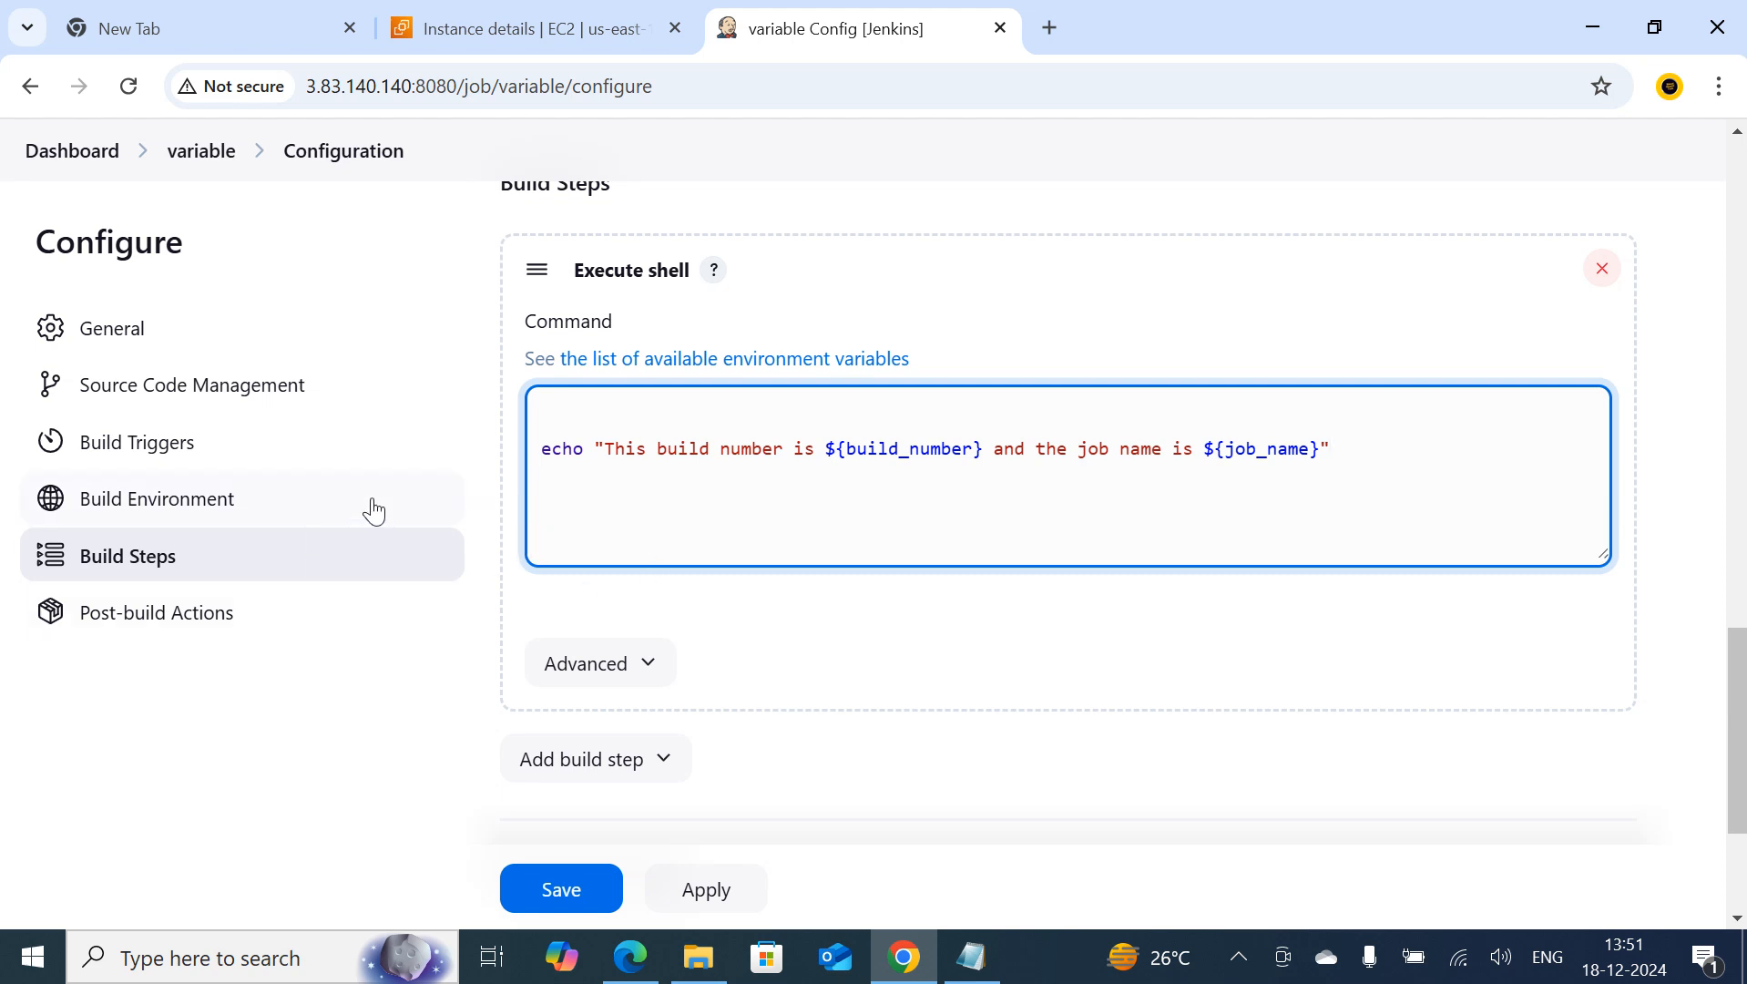
pyautogui.click(566, 889)
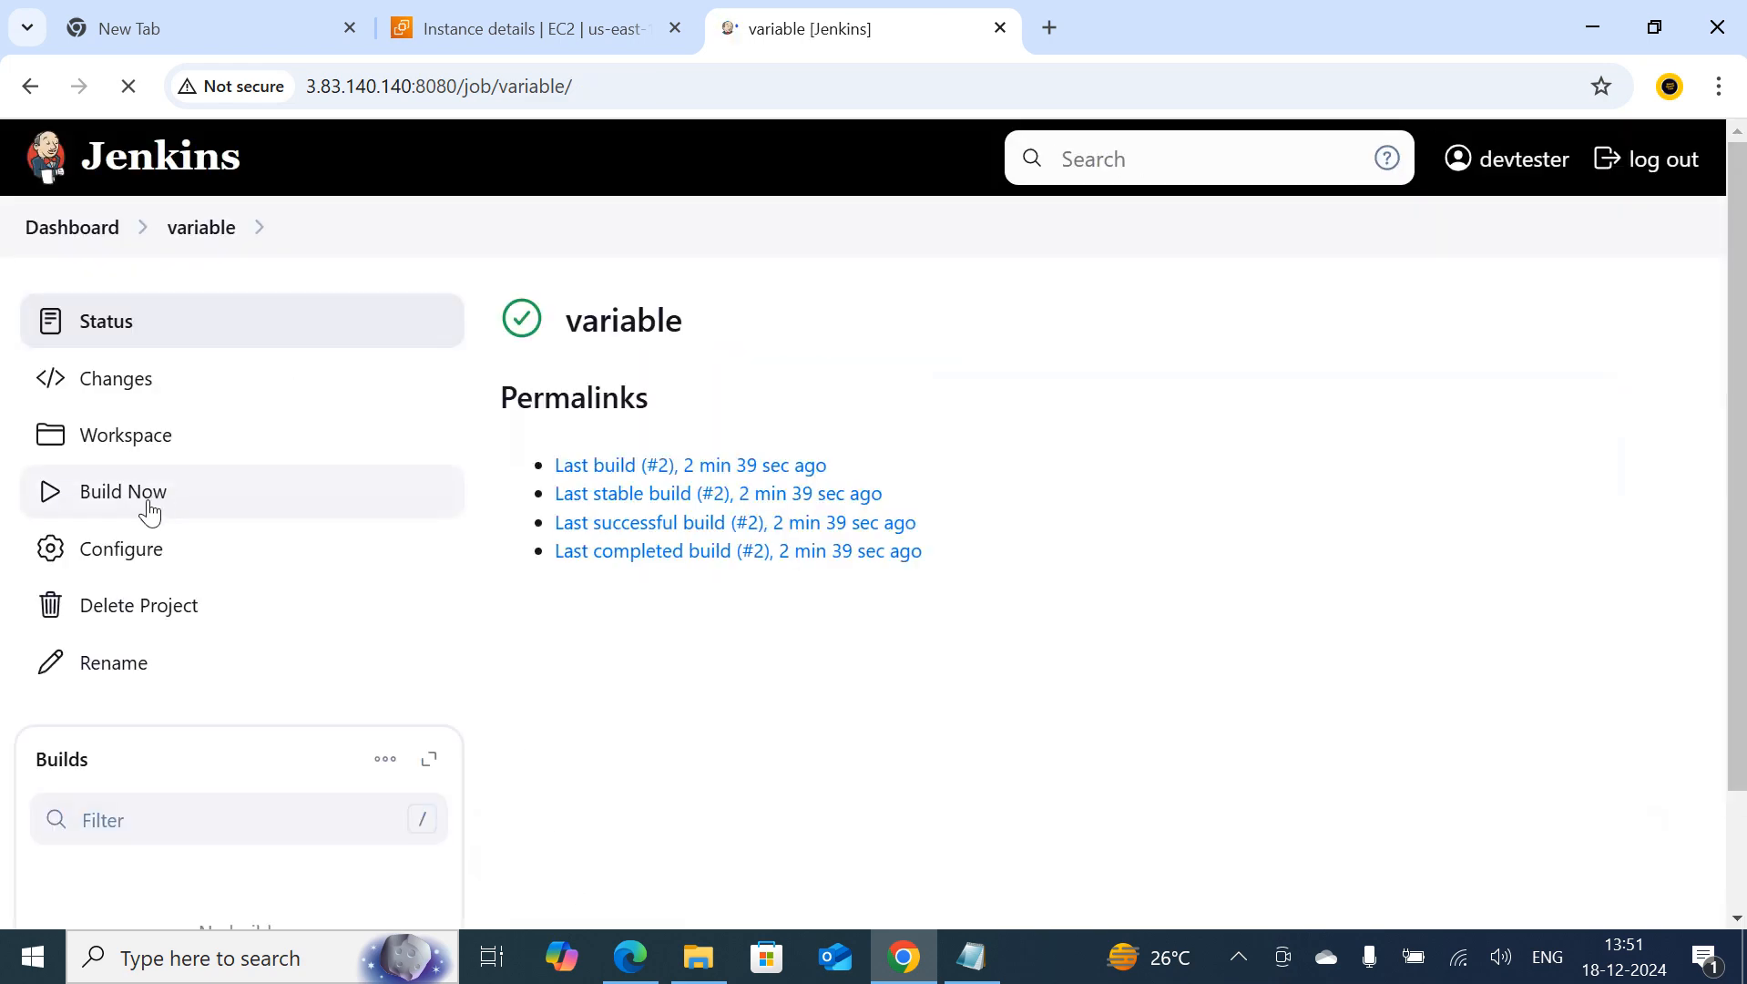
# Run a new build of the variable job and check build #3's console output, then return to the job page
pyautogui.click(181, 500)
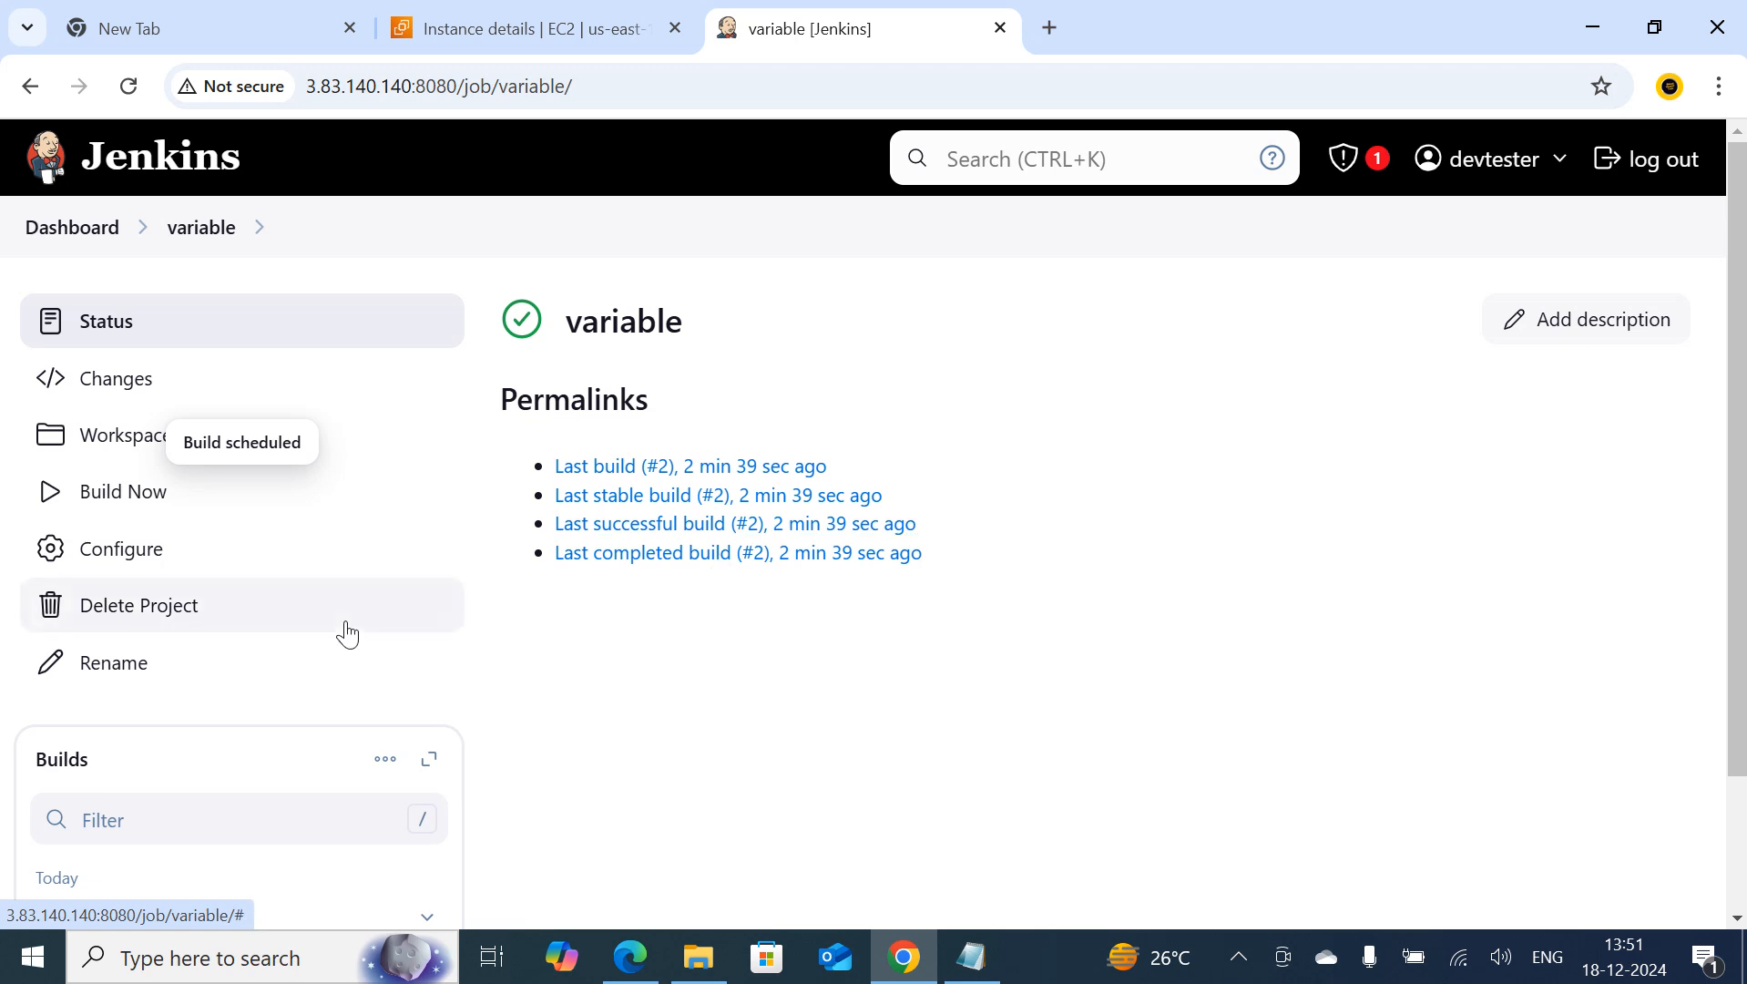
pyautogui.scroll(-2, 349, 631)
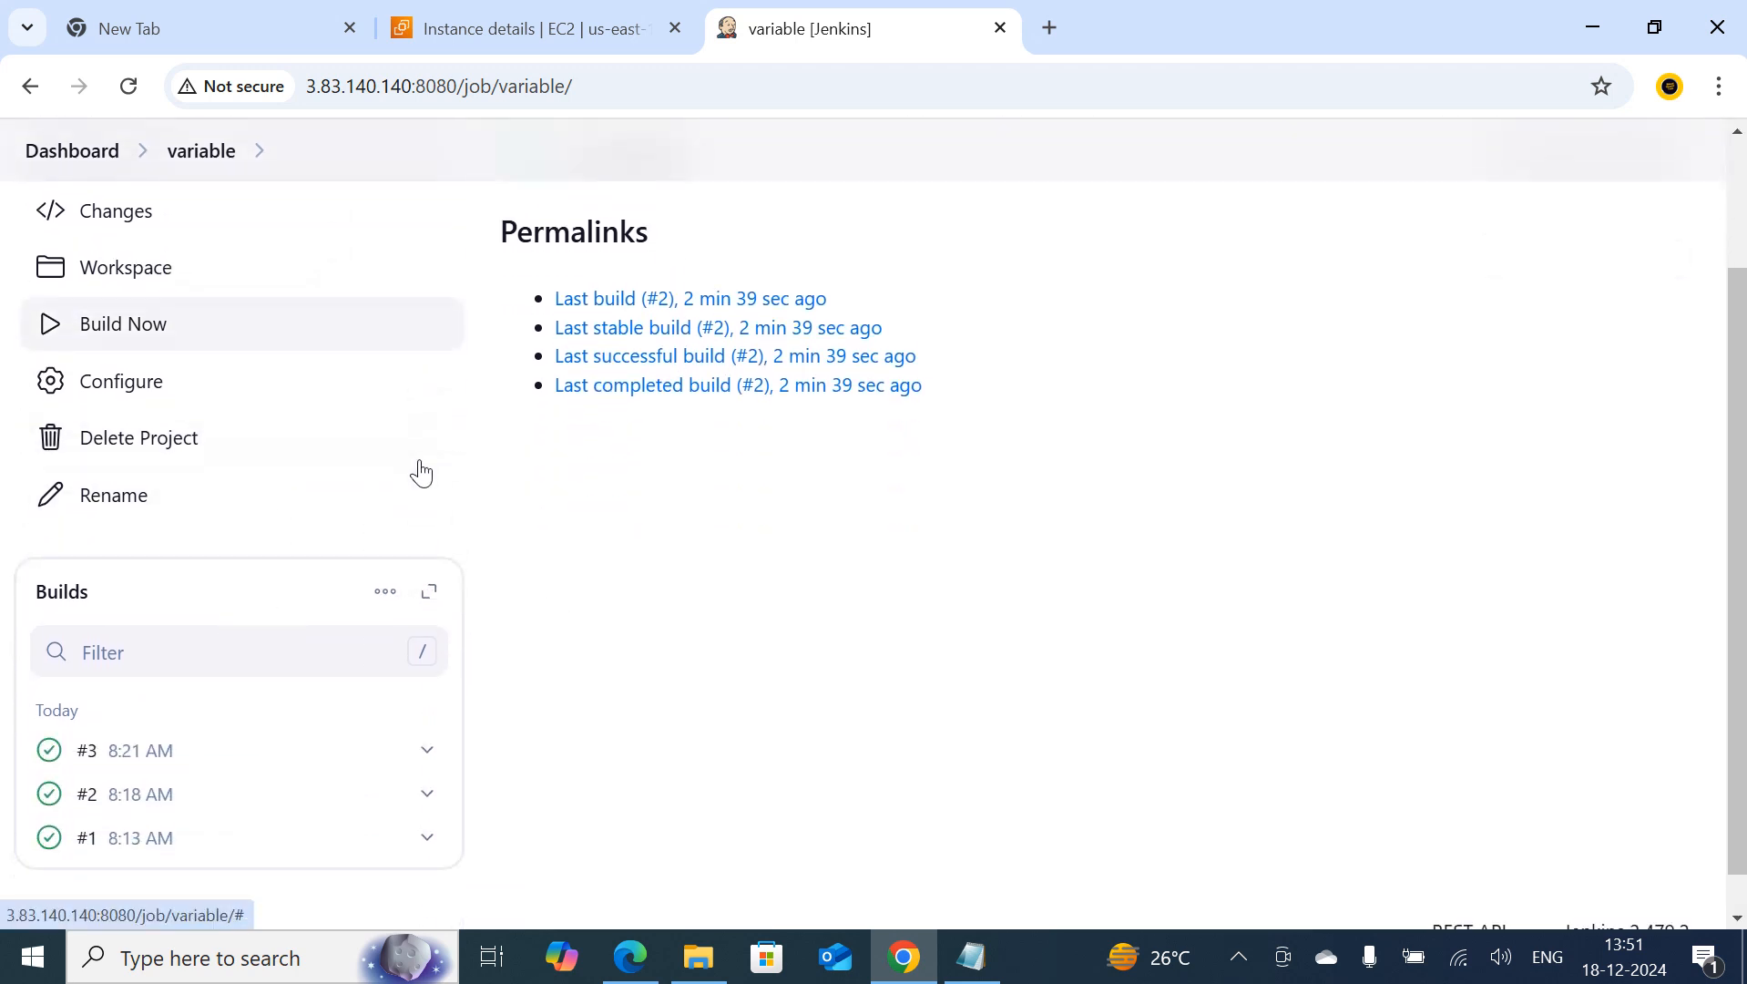
pyautogui.click(51, 763)
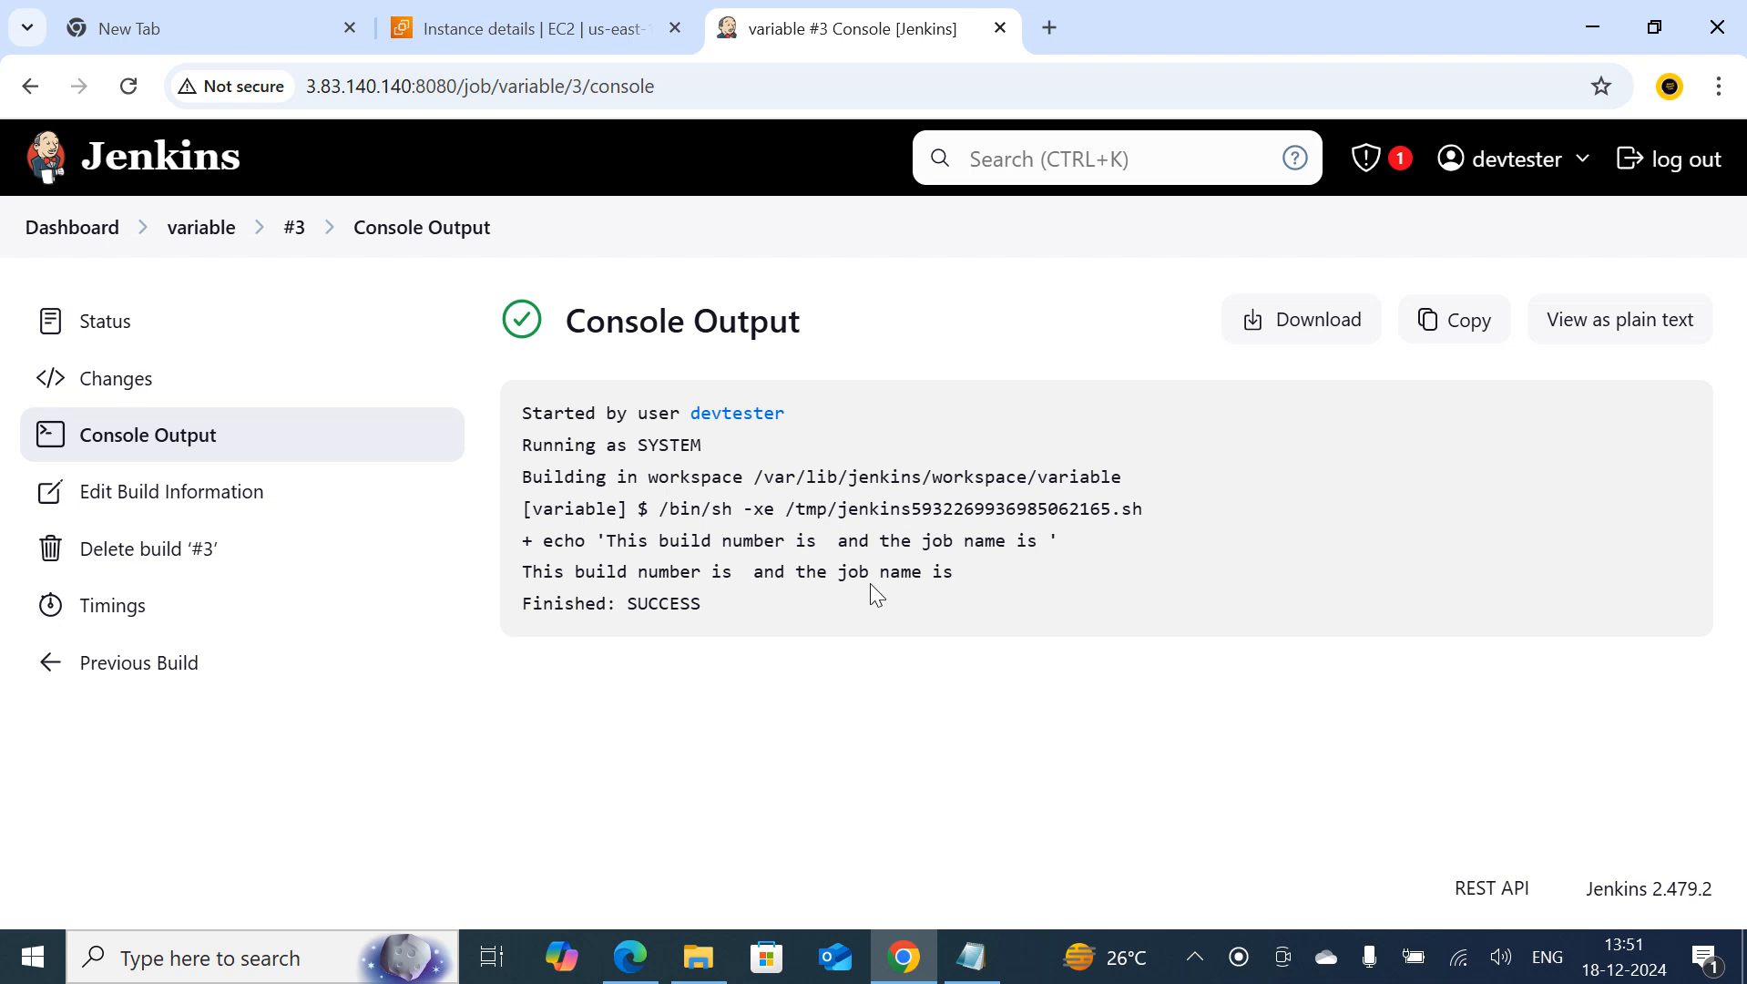
pyautogui.click(203, 230)
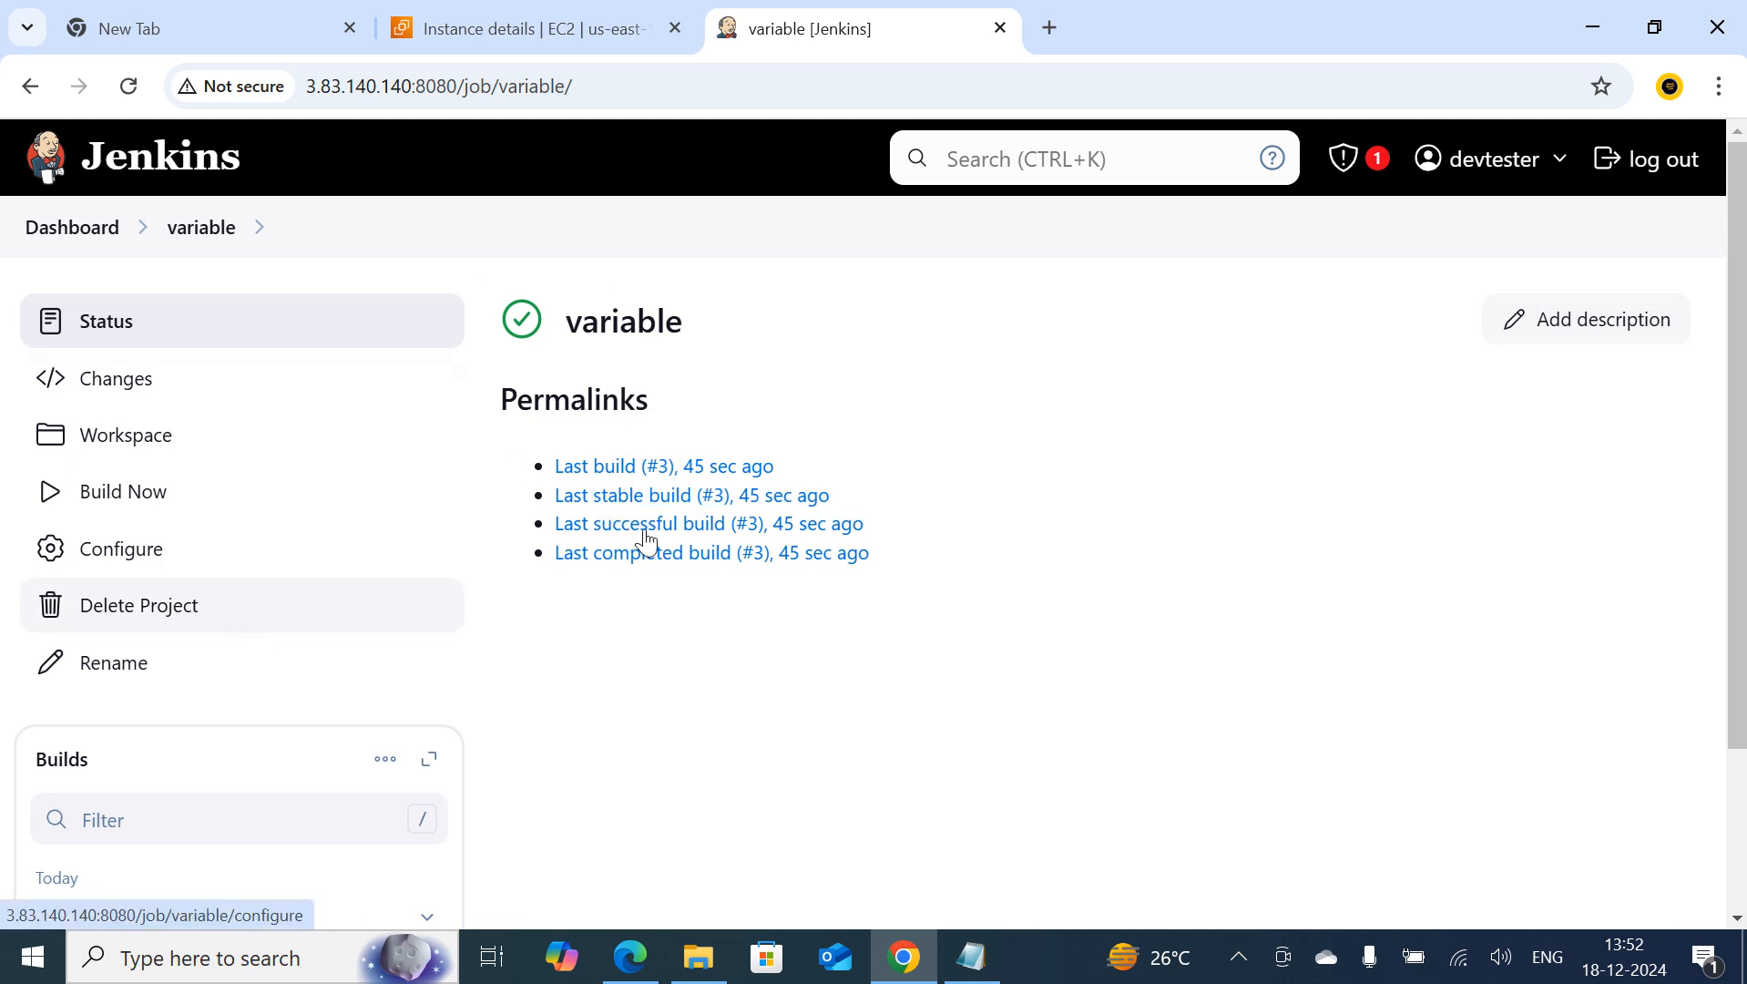
# Return to the dashboard and open the System configuration under Manage Jenkins
pyautogui.click(60, 233)
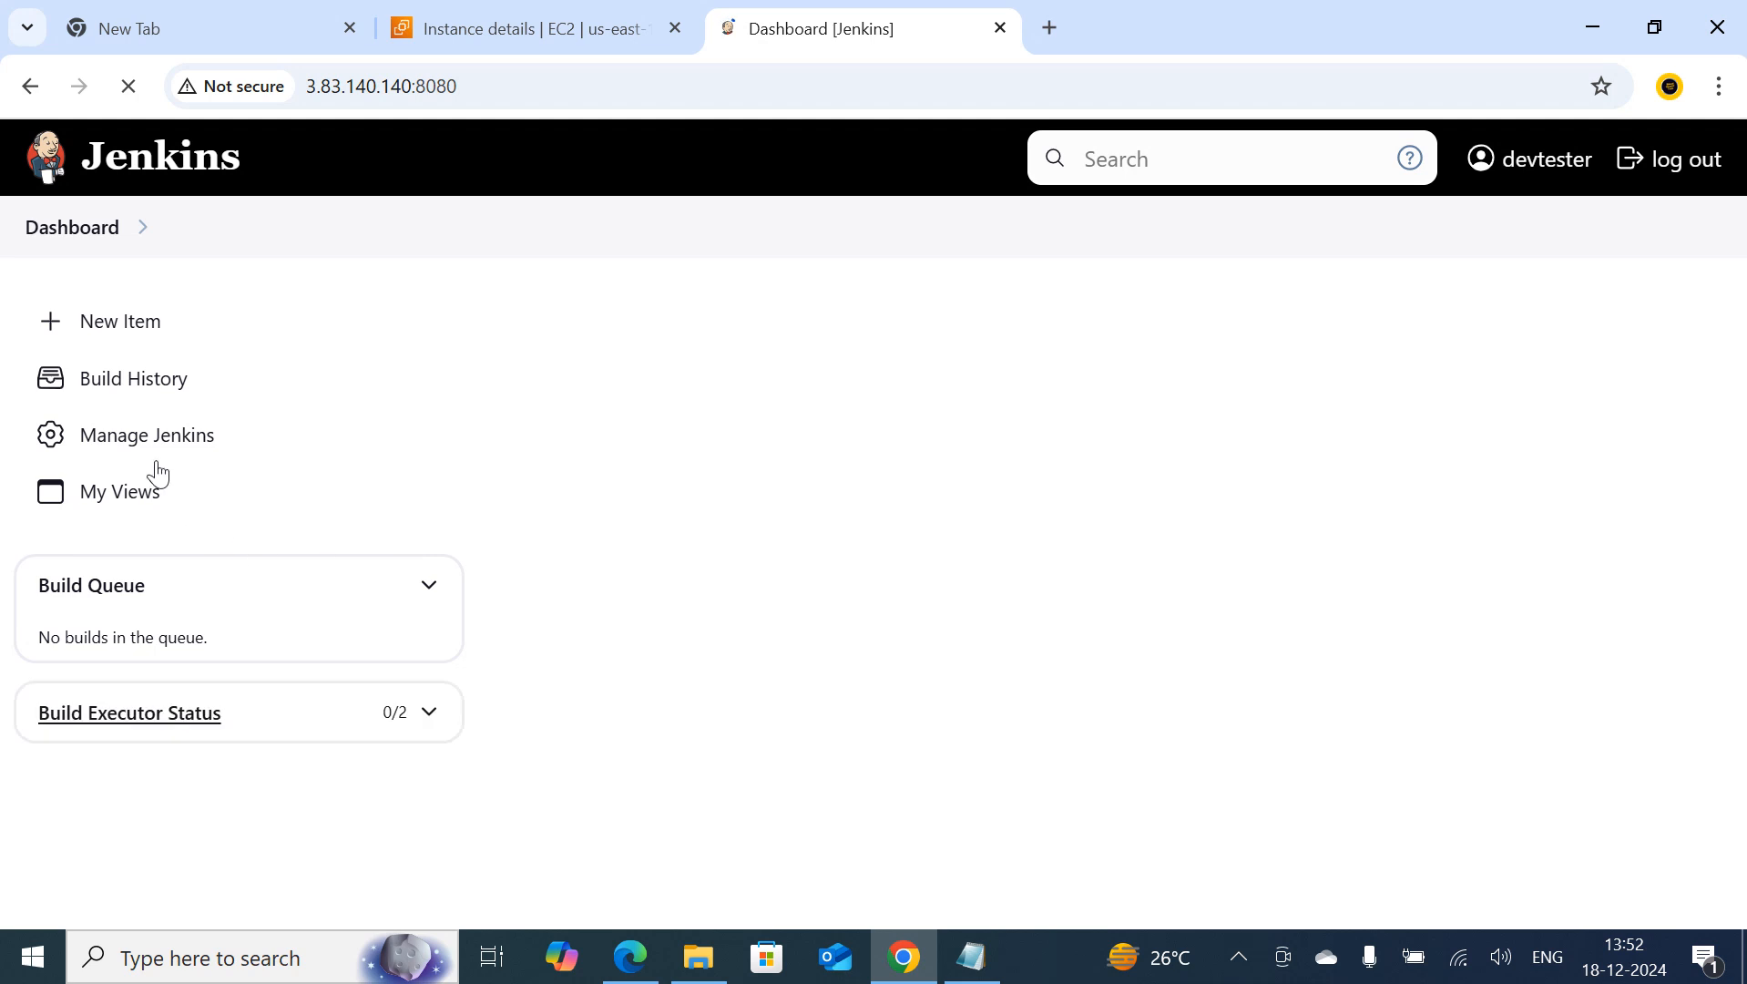
pyautogui.click(147, 448)
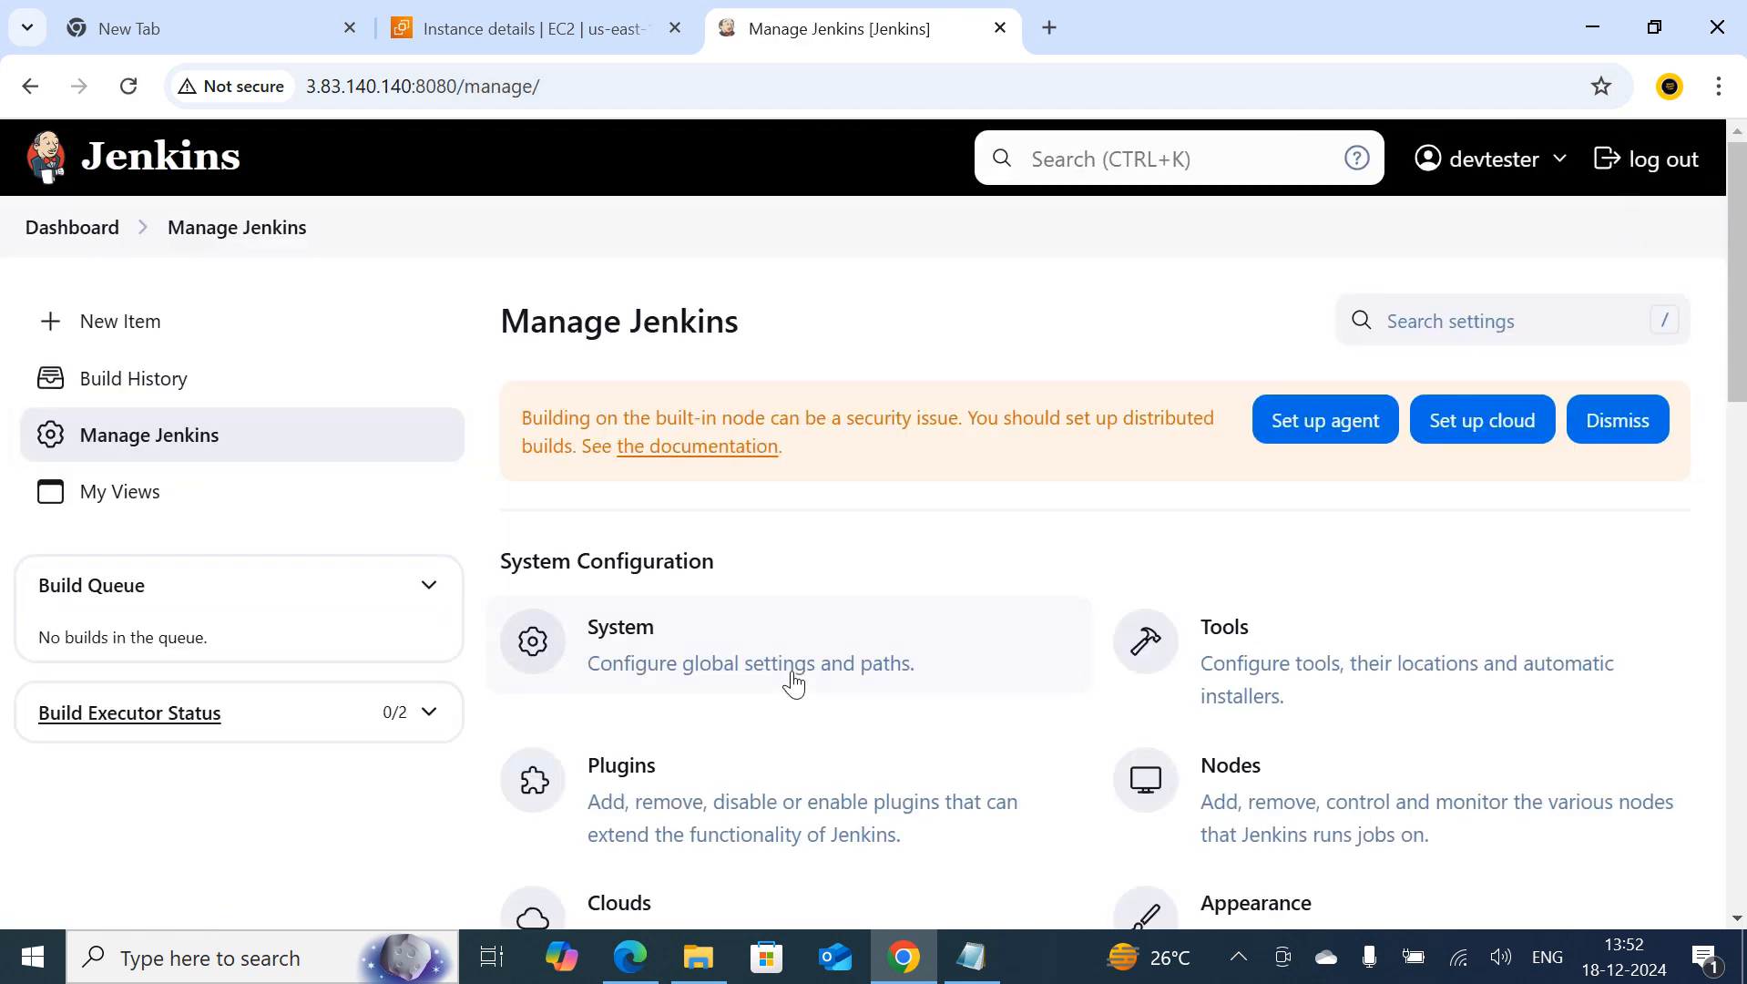
pyautogui.scroll(-2, 793, 676)
pyautogui.click(601, 506)
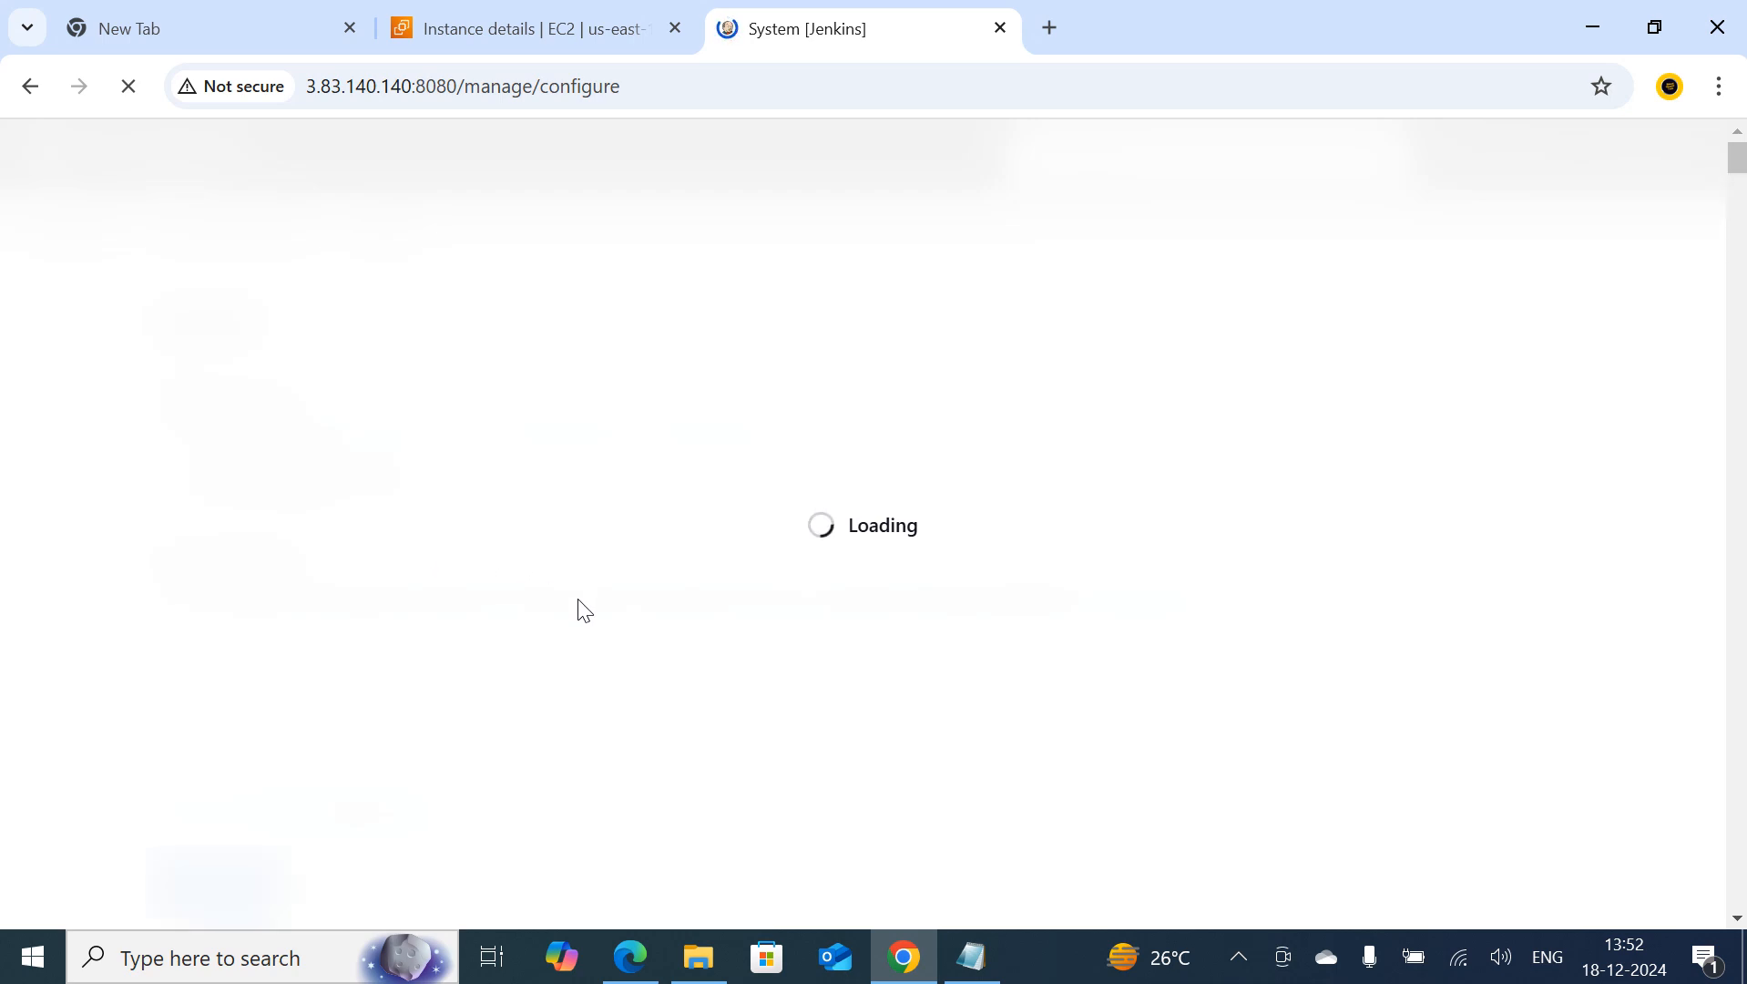
# Review the global variables in the System configuration and disable Environment variables under Global properties
pyautogui.scroll(-20, 581, 606)
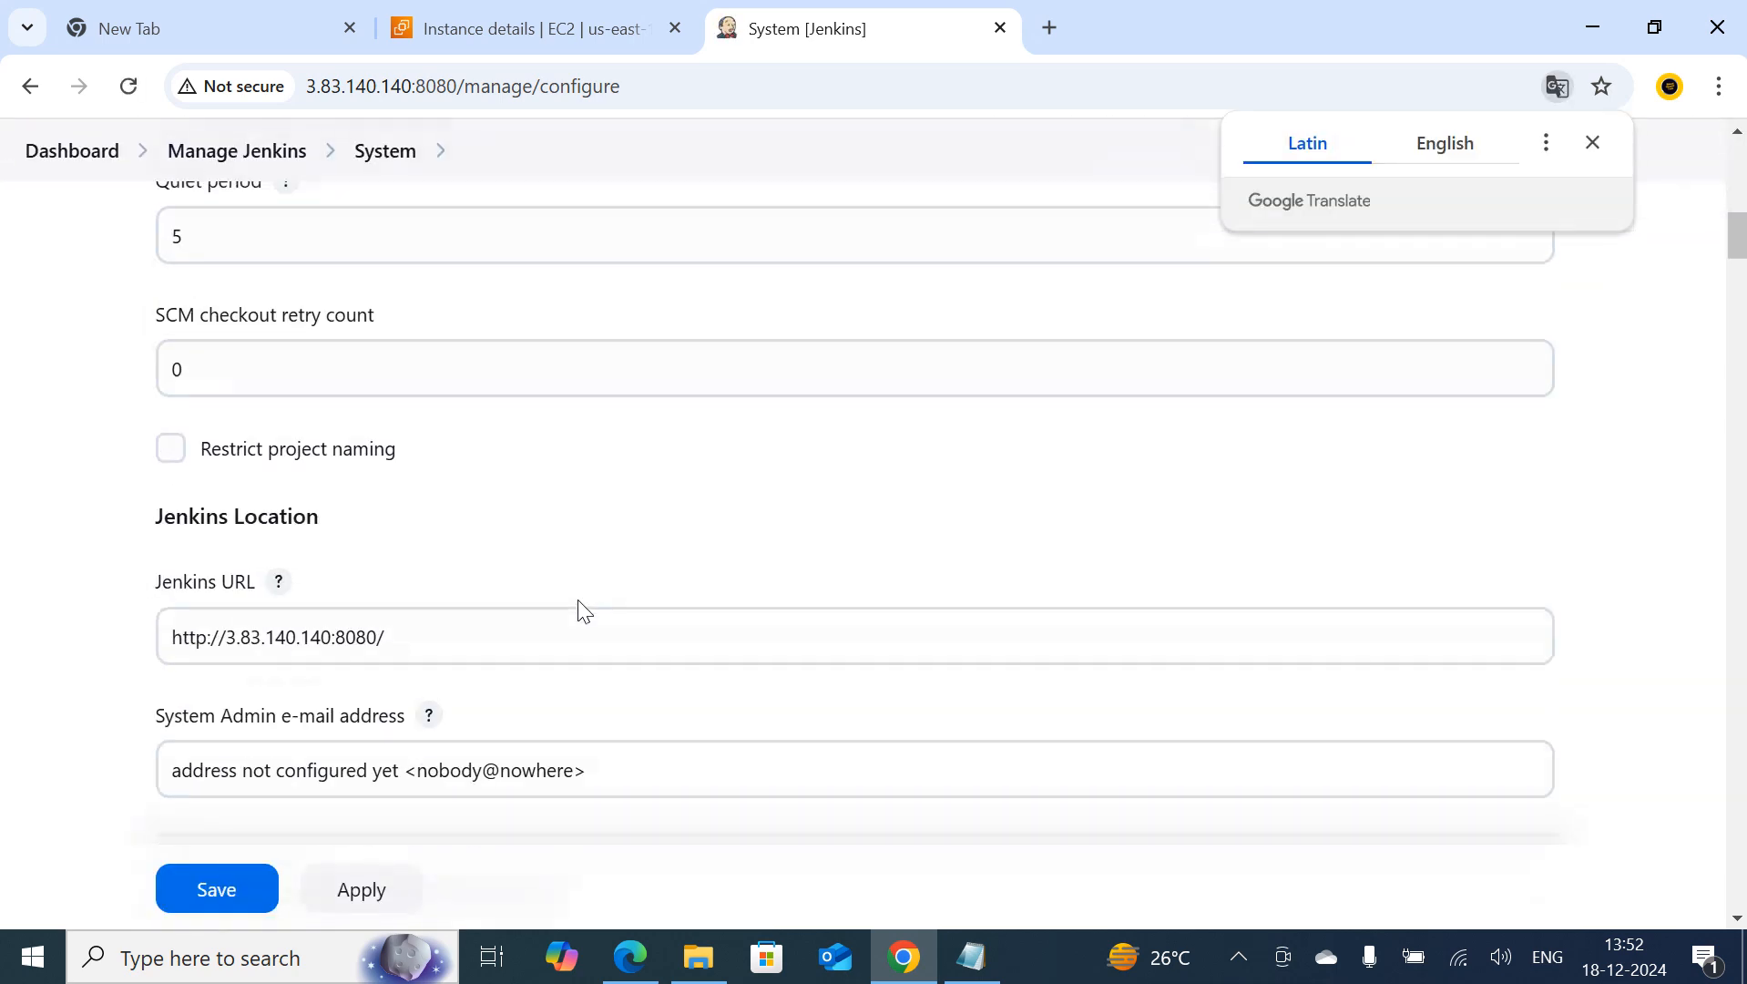
pyautogui.scroll(-2, 583, 610)
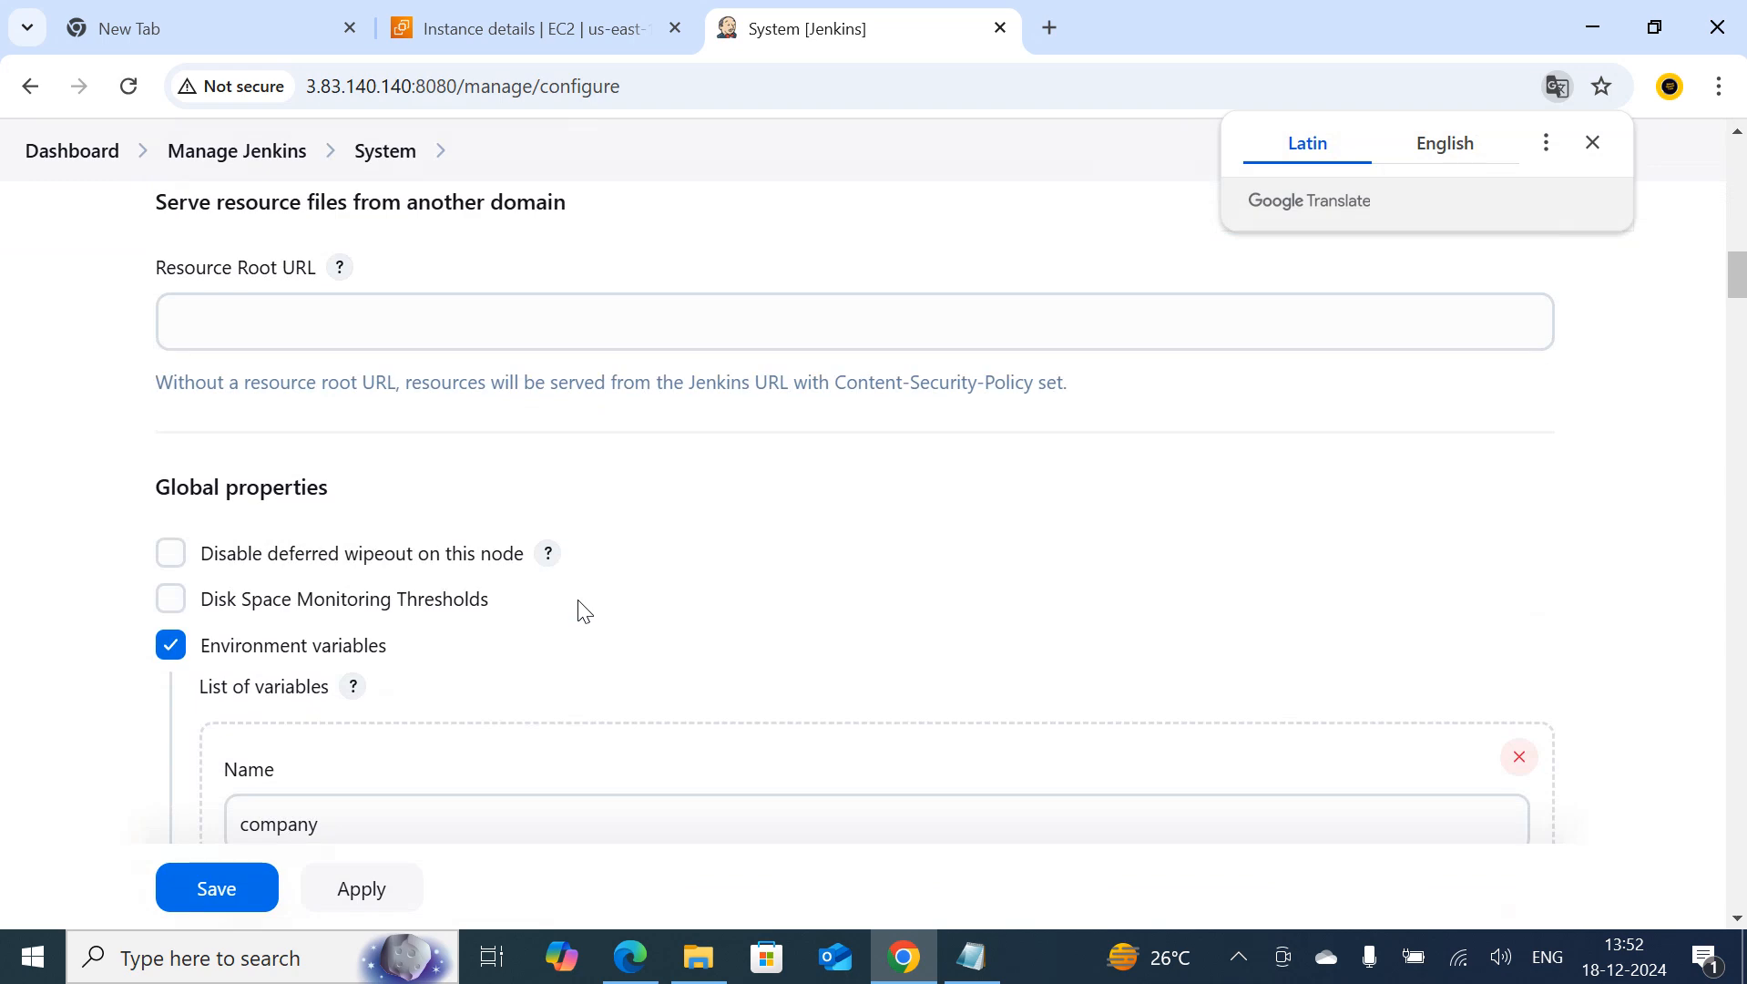
pyautogui.scroll(-6, 580, 610)
pyautogui.scroll(4, 546, 612)
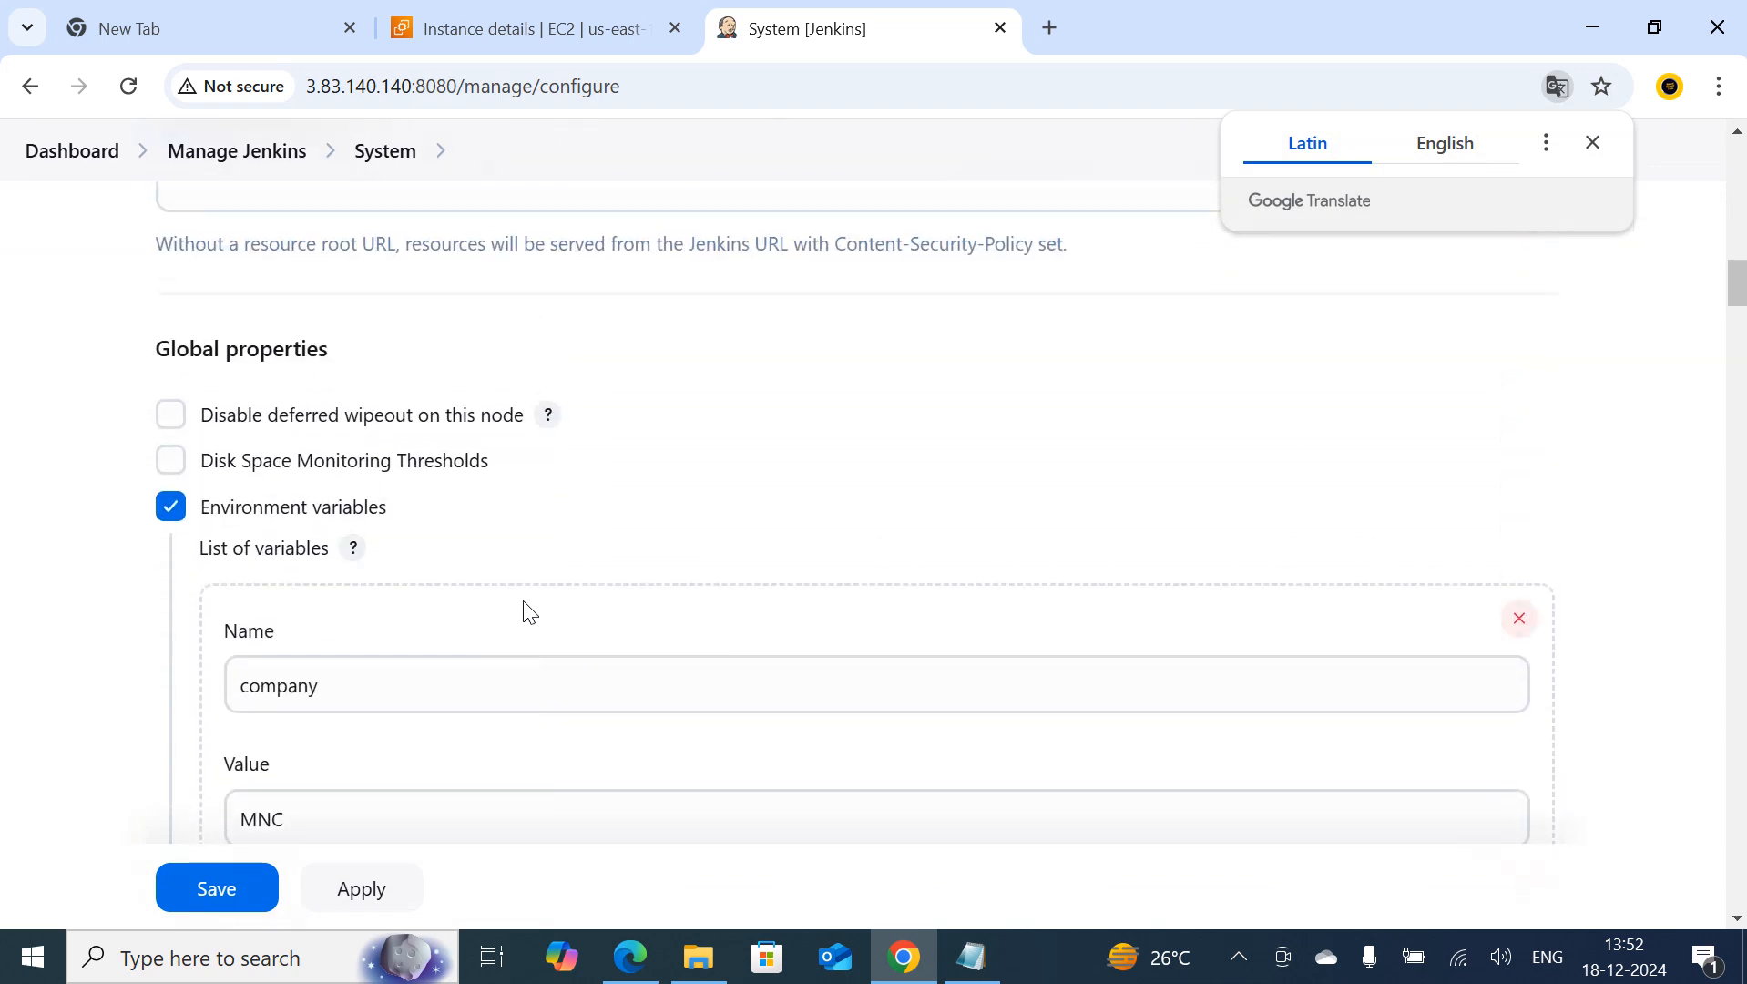
pyautogui.scroll(-10, 519, 601)
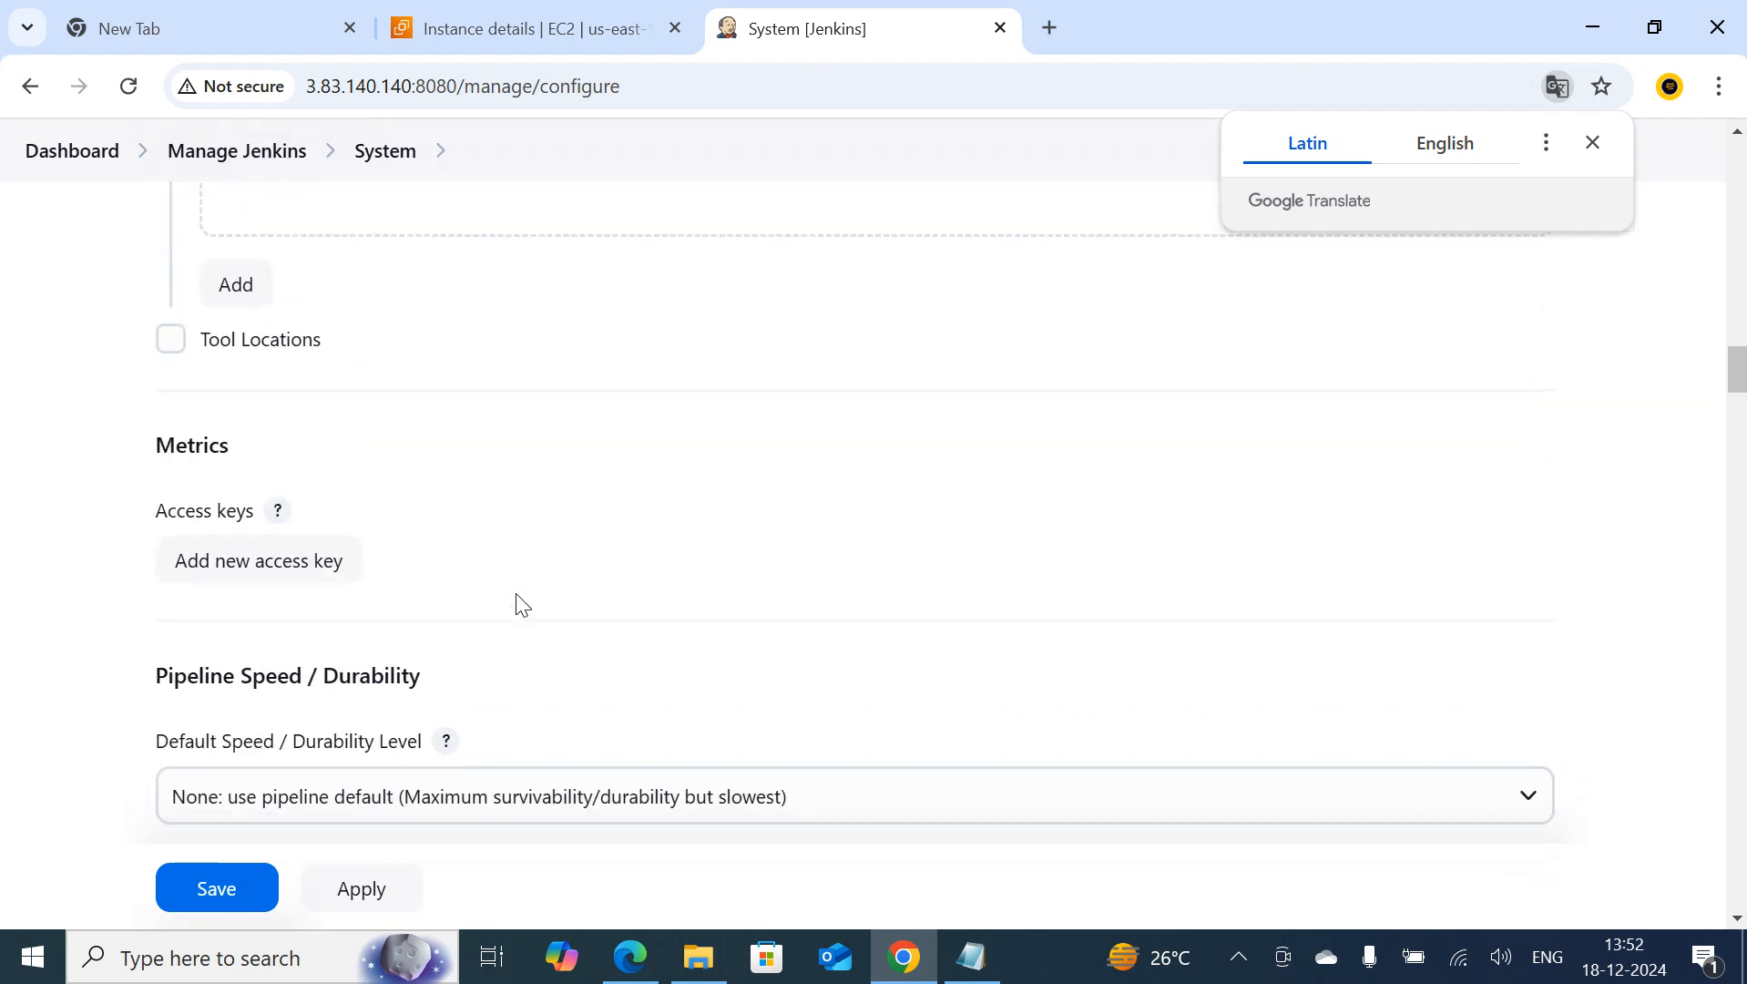
pyautogui.scroll(-7, 522, 604)
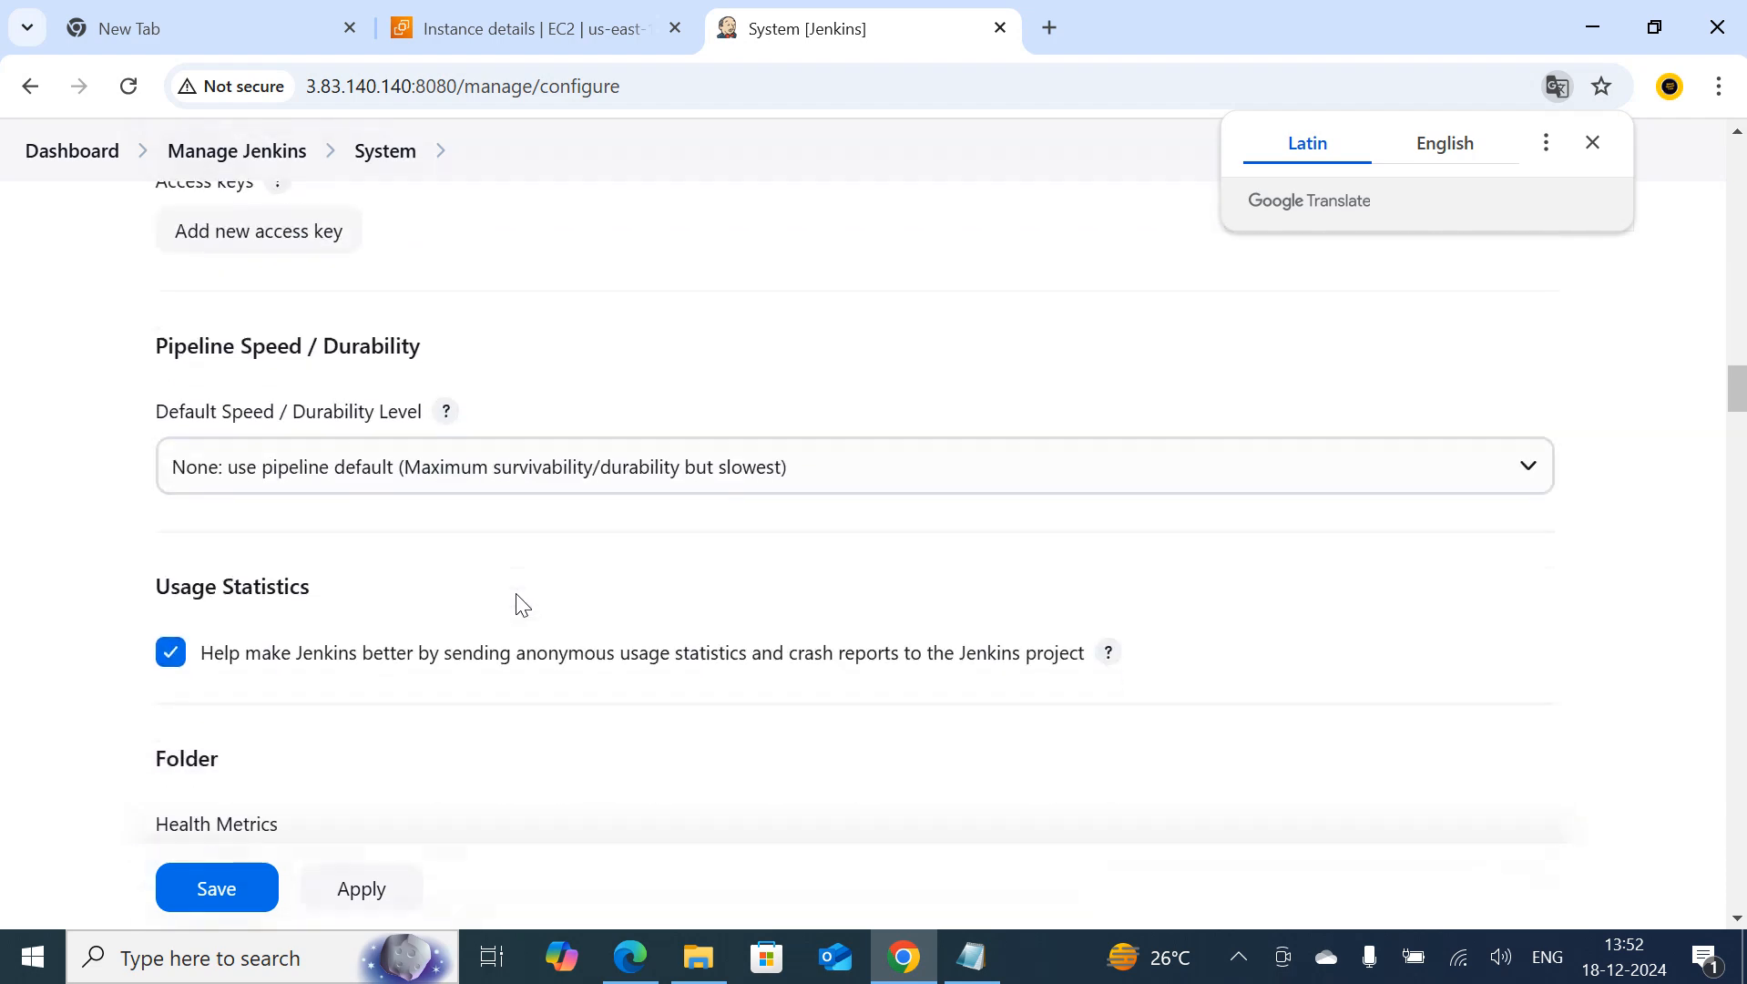
pyautogui.scroll(18, 522, 604)
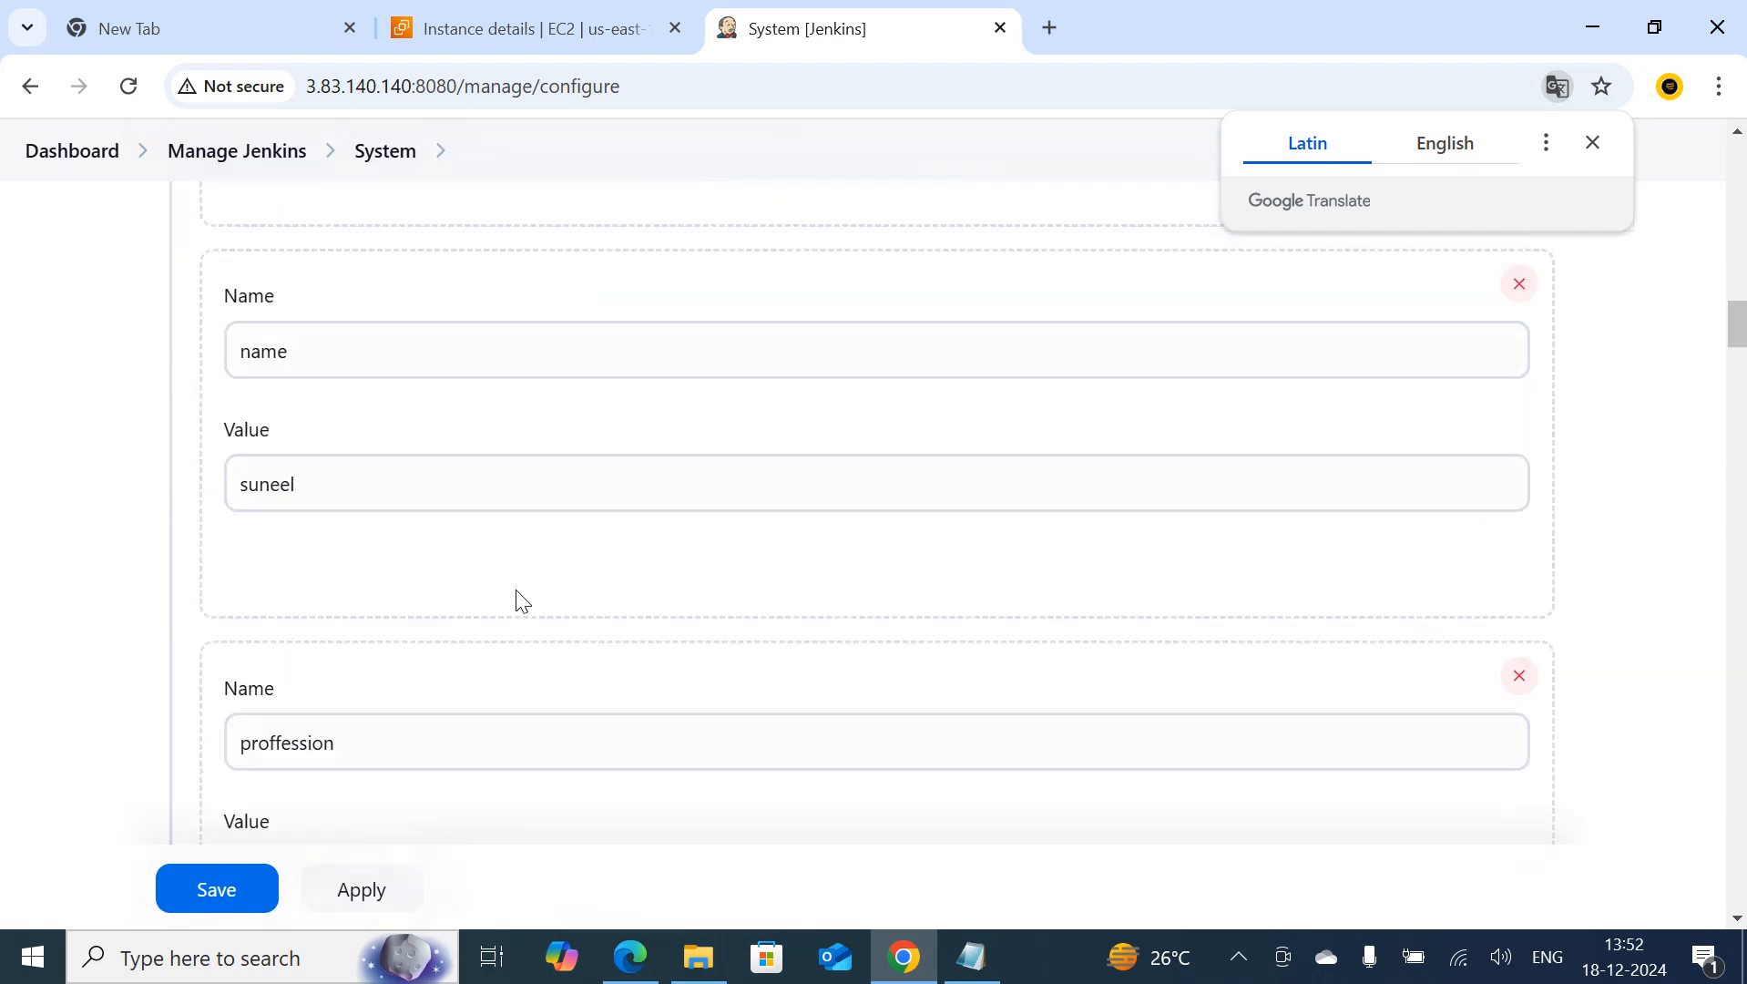
pyautogui.scroll(1, 521, 604)
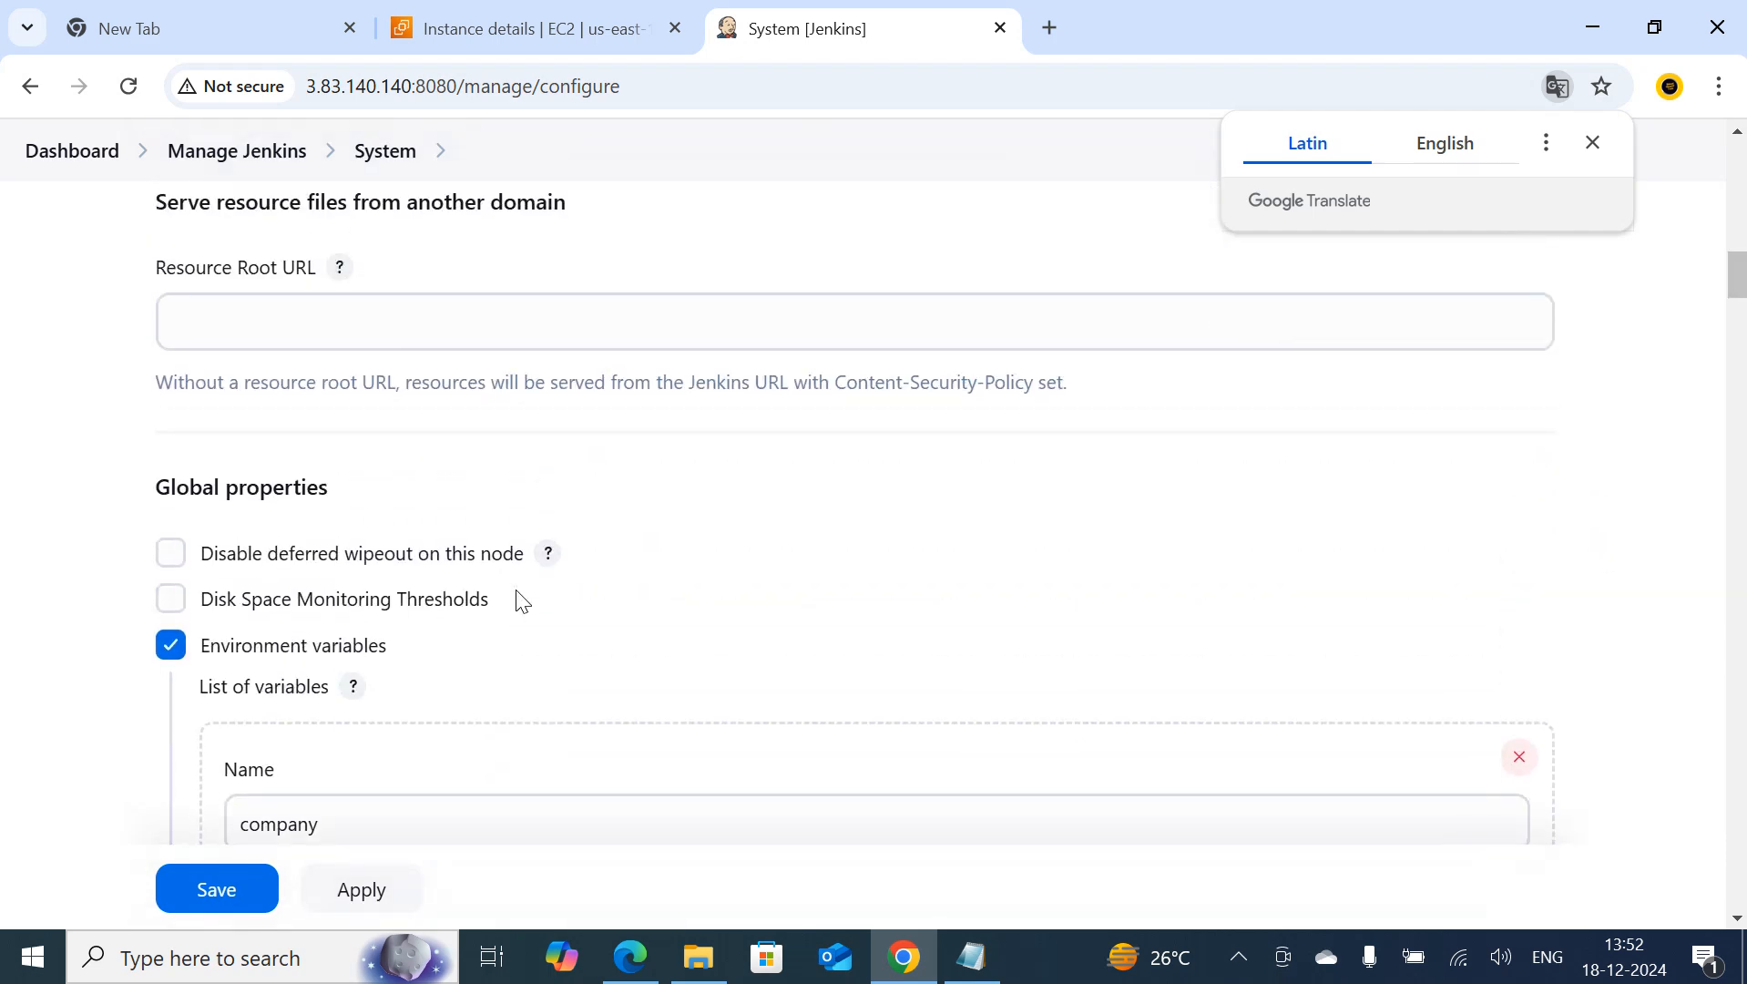
pyautogui.click(171, 646)
pyautogui.scroll(-4, 421, 584)
pyautogui.scroll(5, 420, 585)
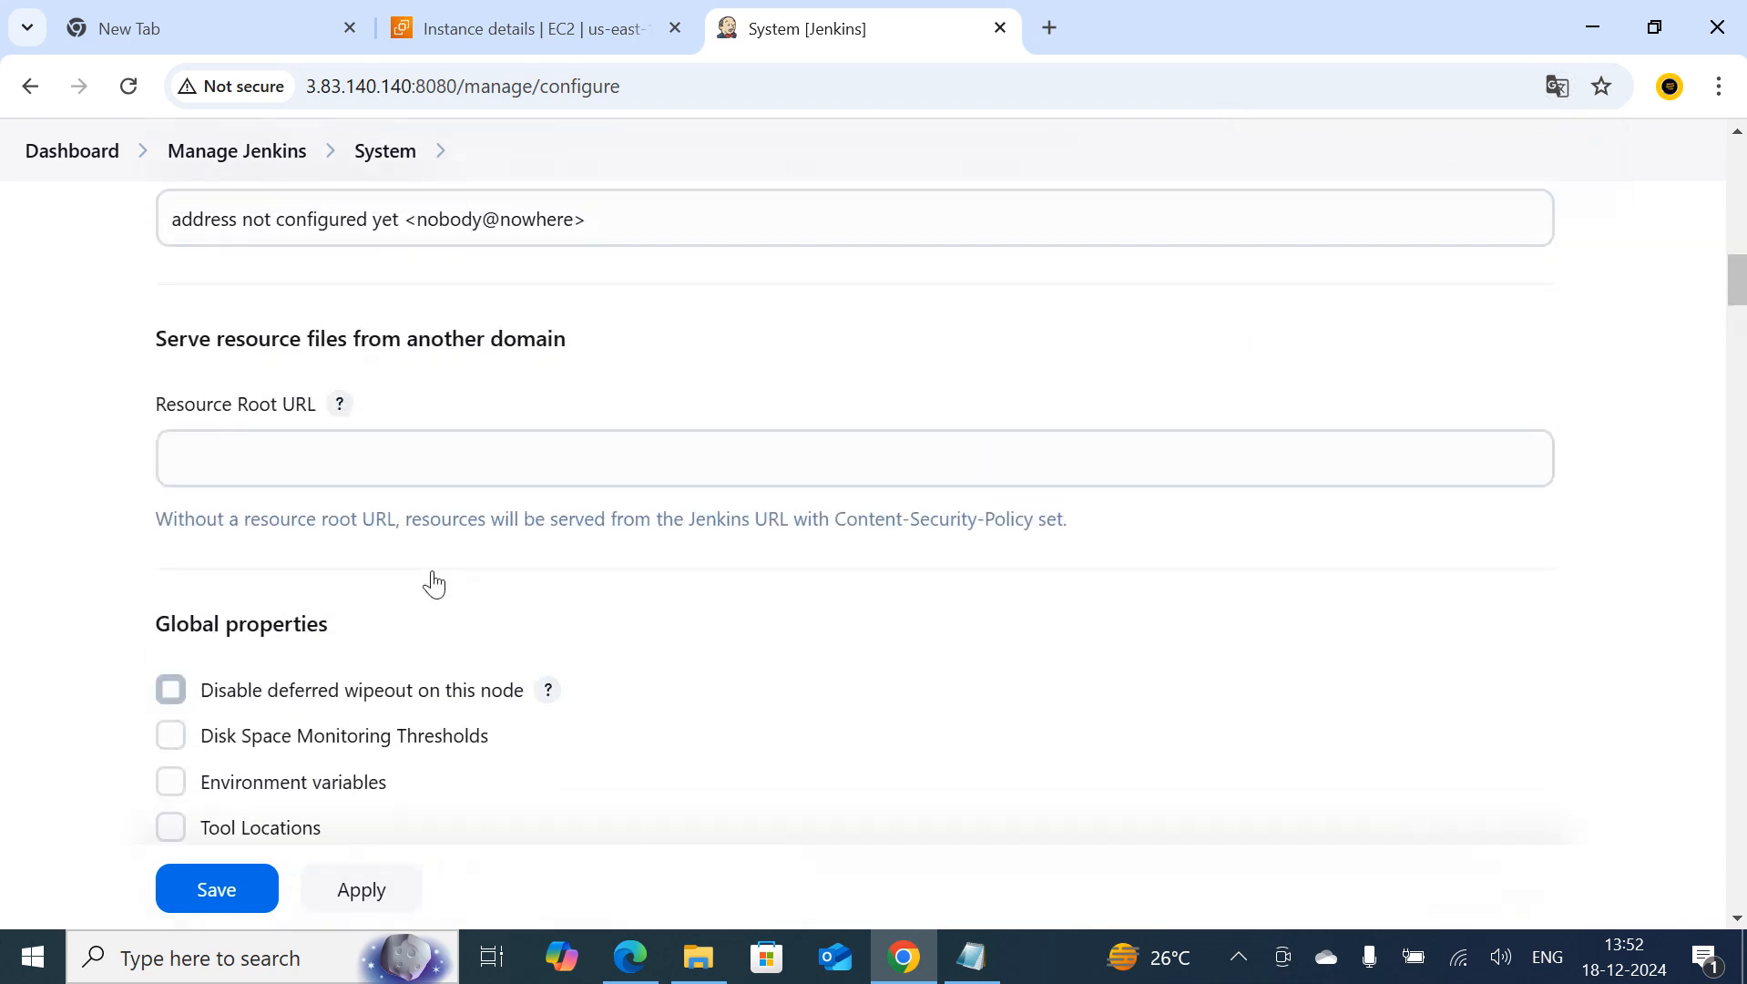
# Look through the System configuration sections and leave for the dashboard without saving the changes
pyautogui.scroll(10, 433, 583)
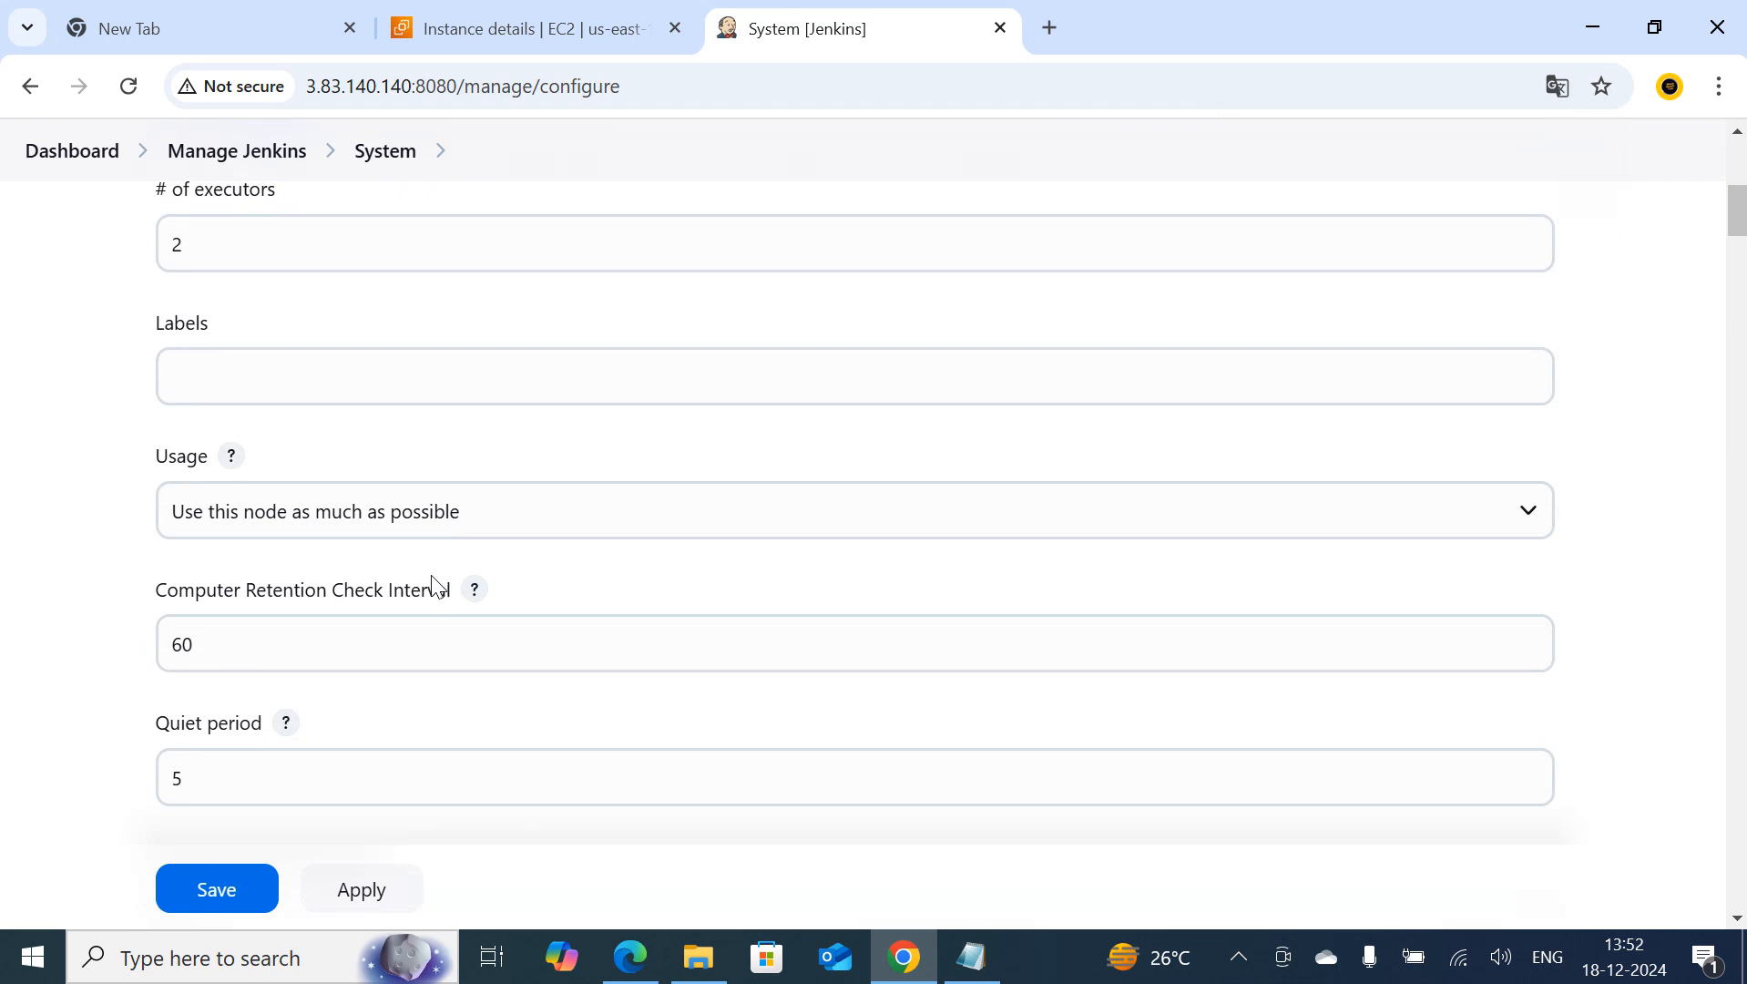
pyautogui.scroll(5, 433, 583)
pyautogui.scroll(-10, 419, 572)
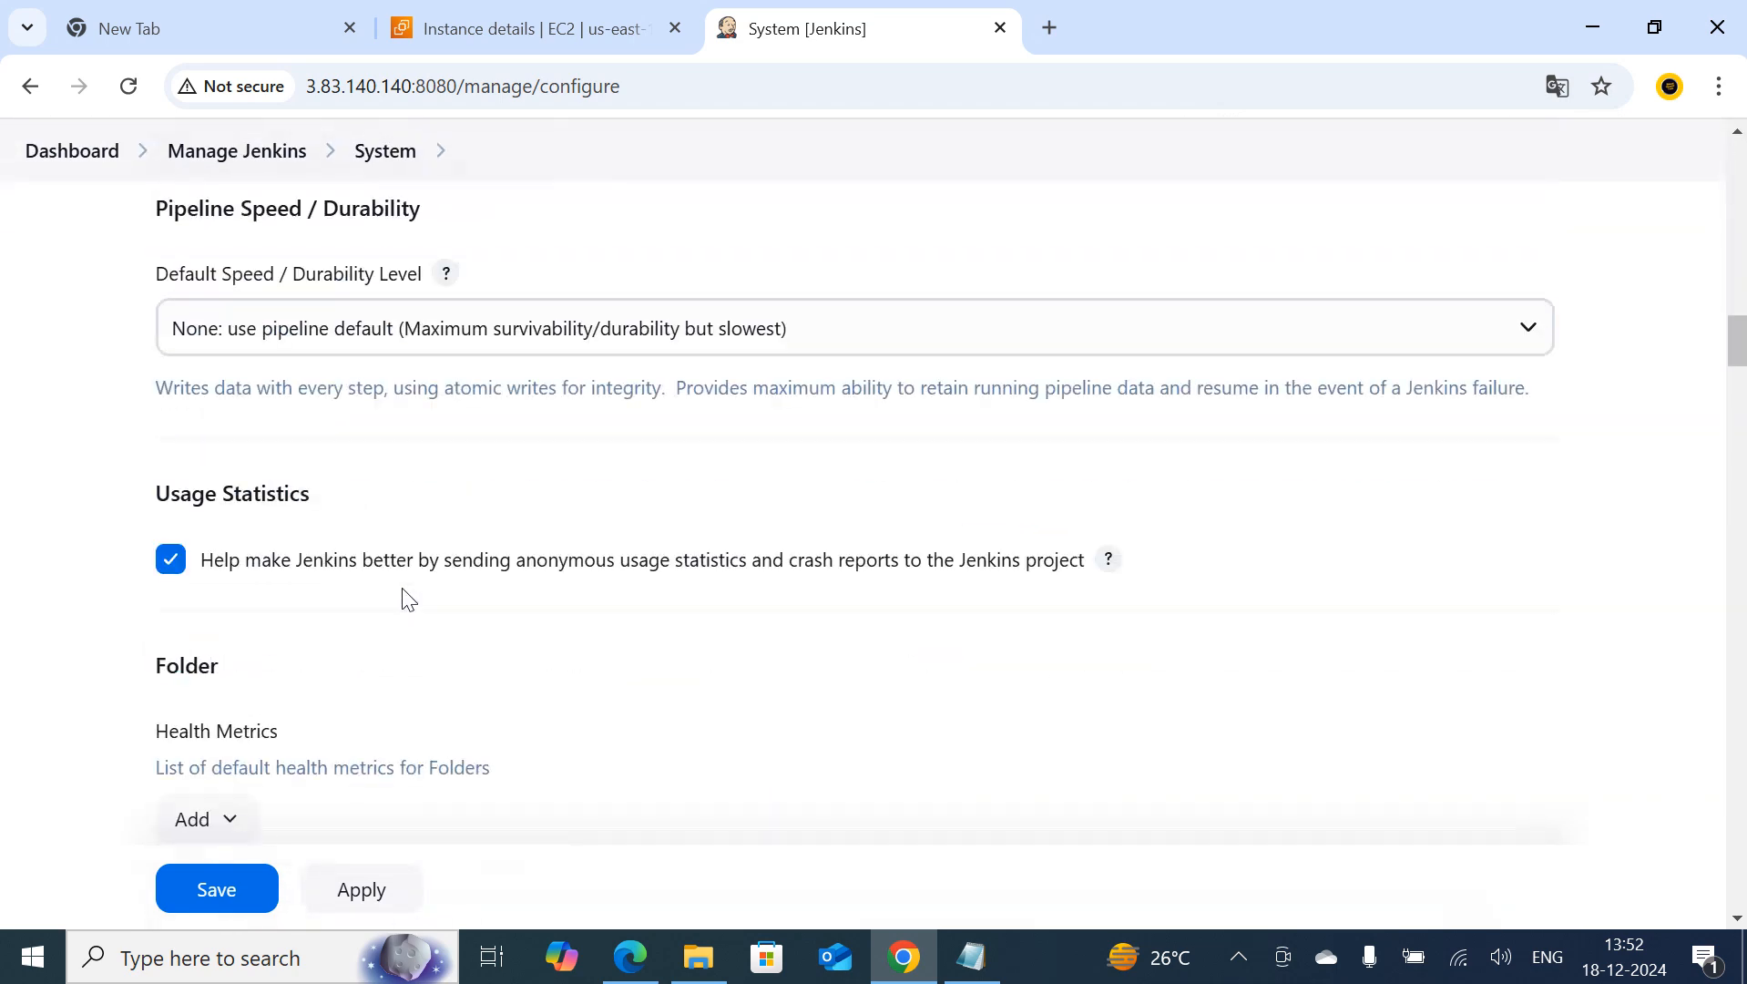
pyautogui.scroll(-12, 406, 597)
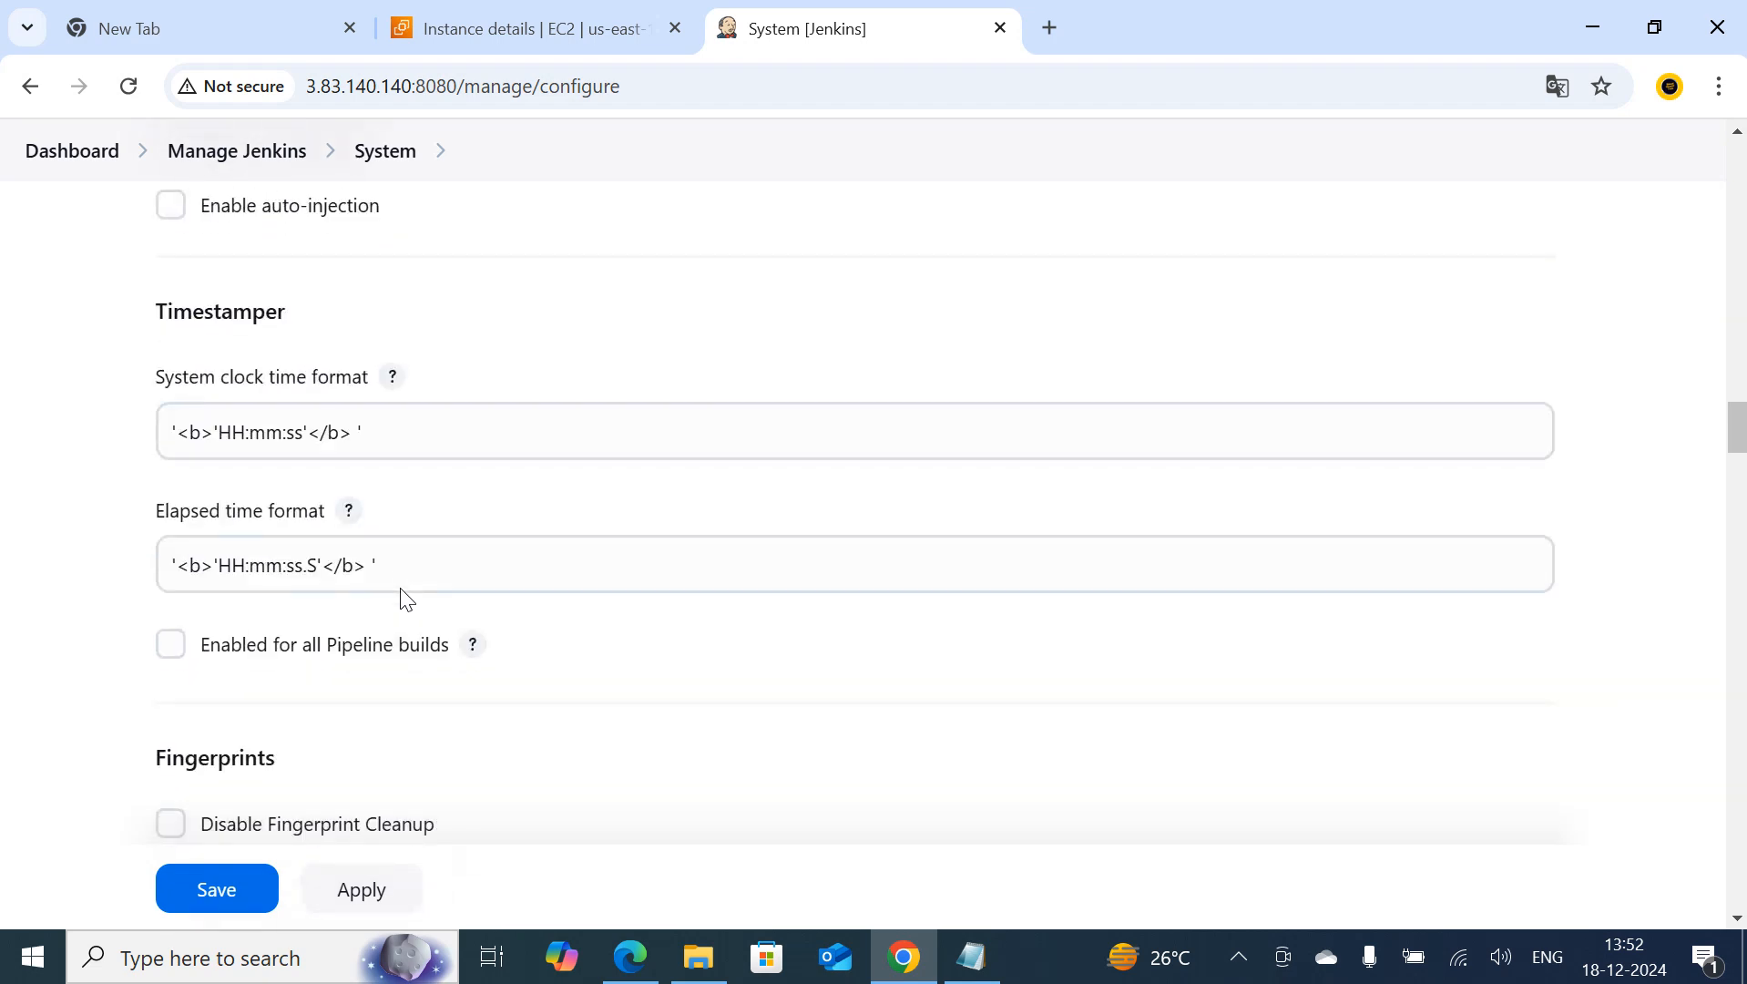
pyautogui.scroll(-15, 402, 591)
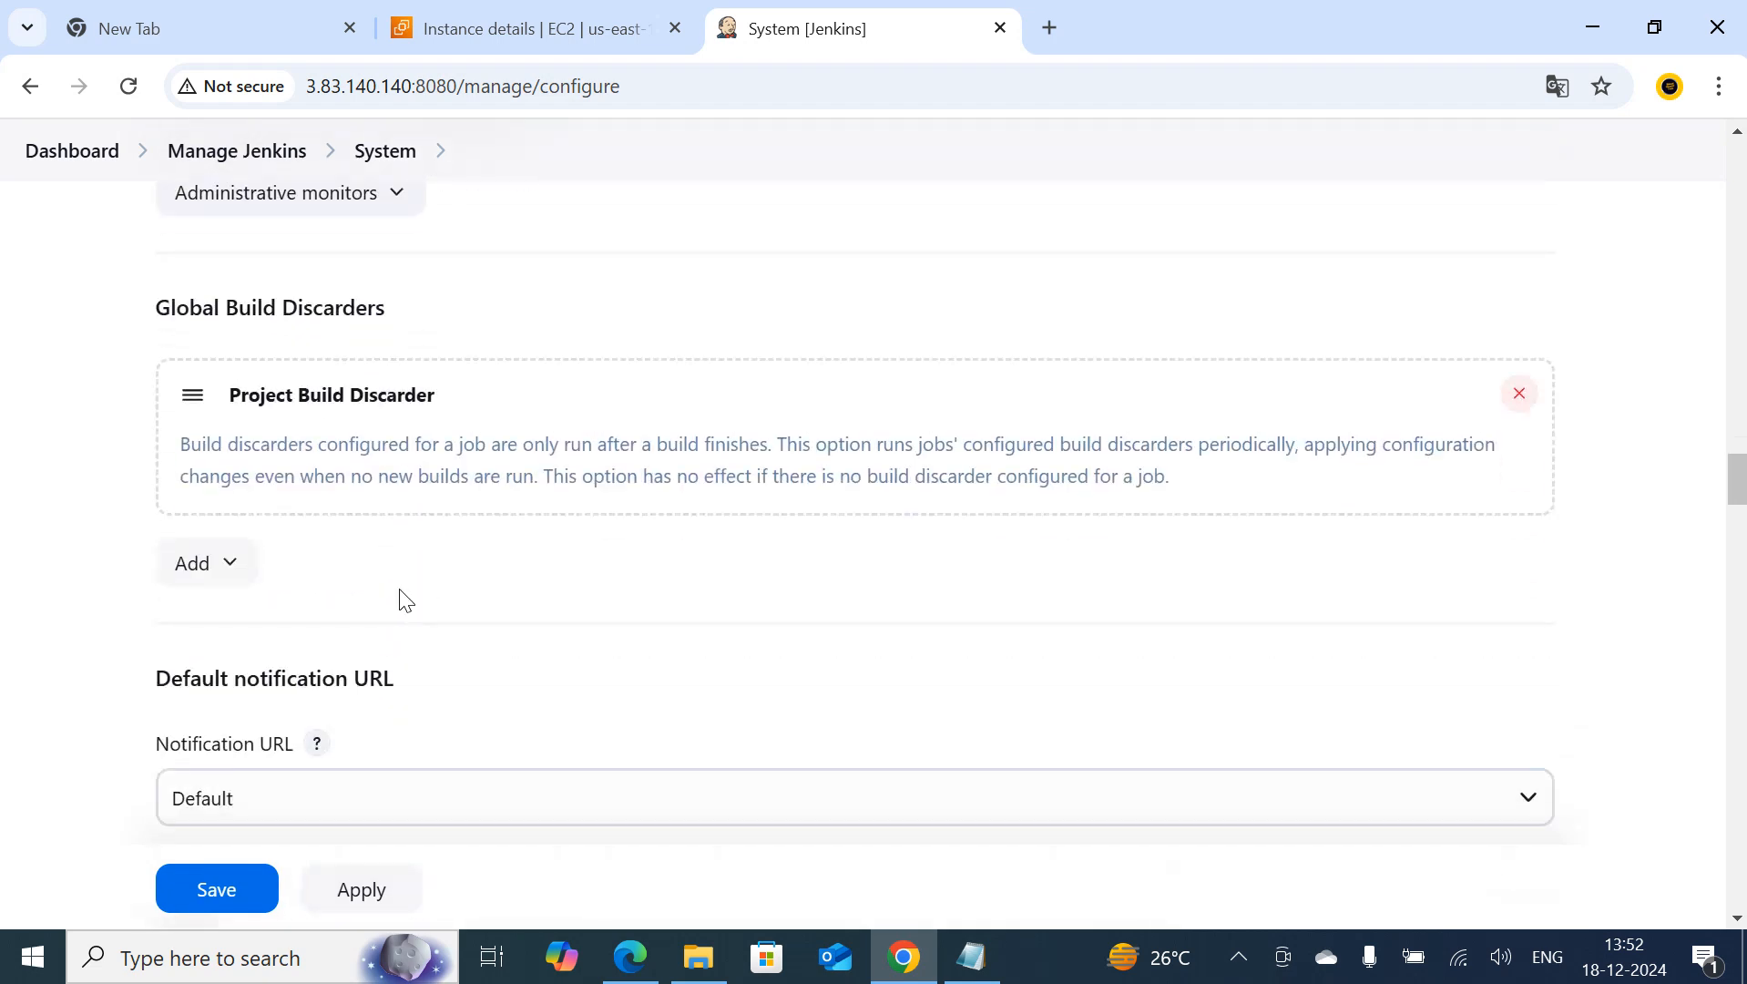
pyautogui.scroll(-4, 403, 603)
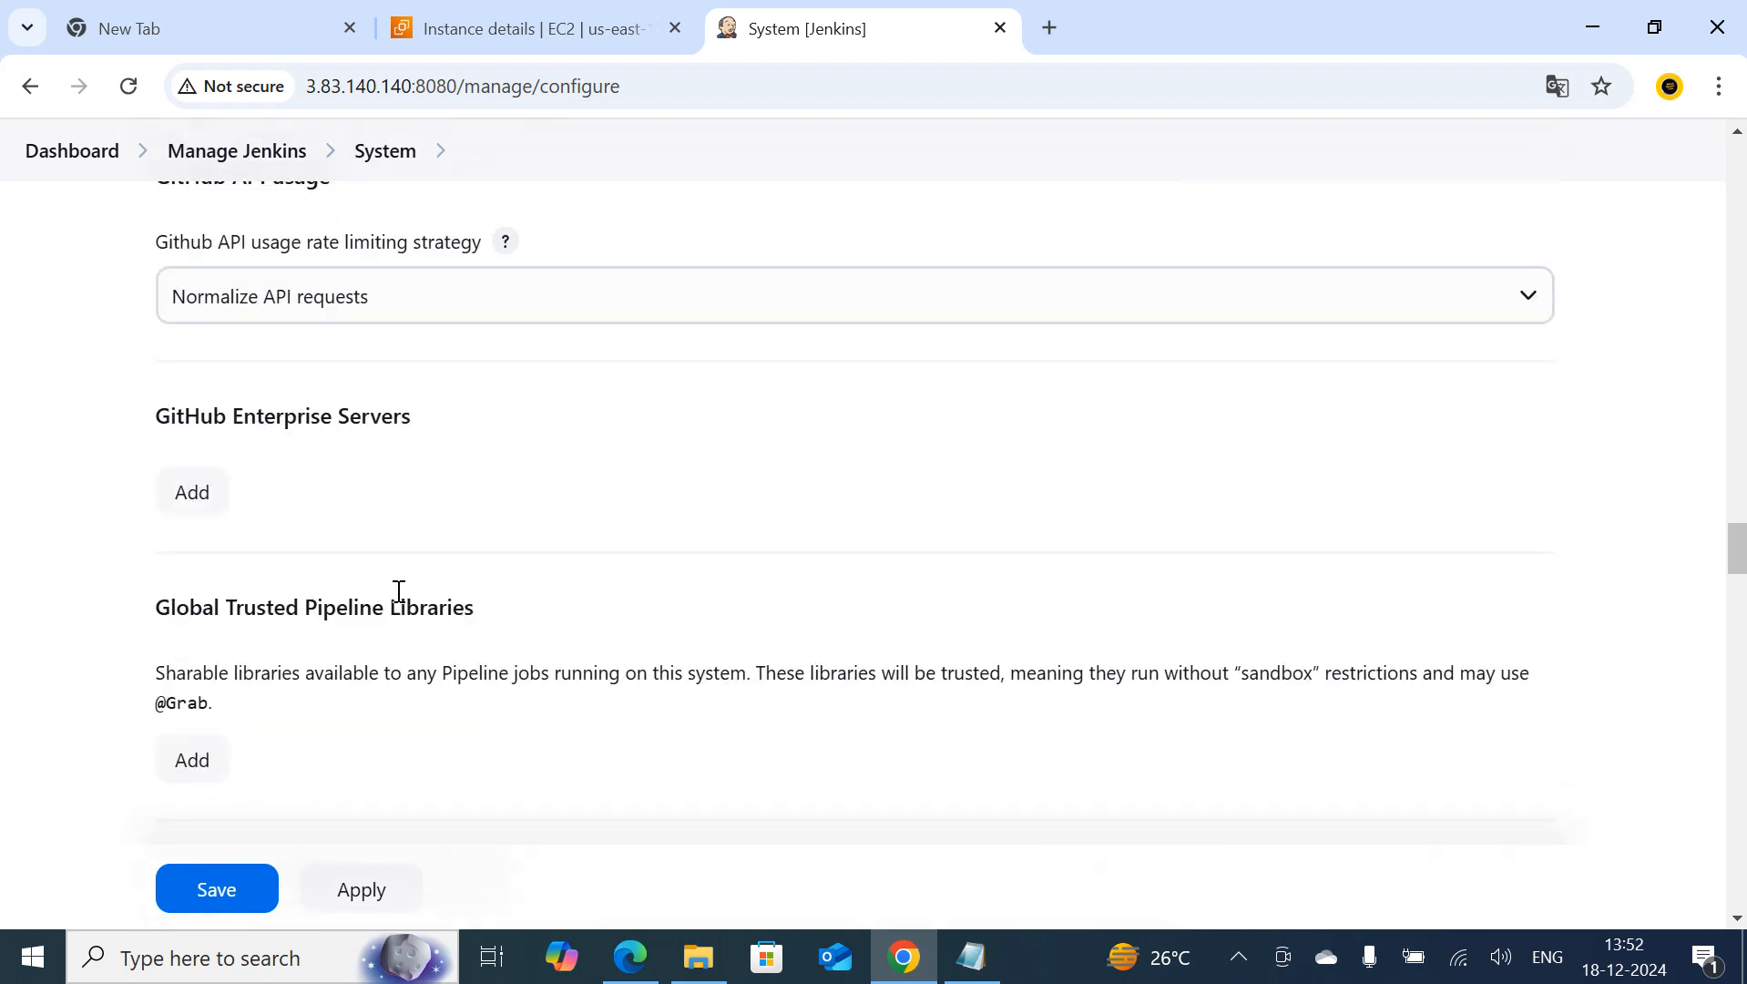
pyautogui.scroll(4, 398, 590)
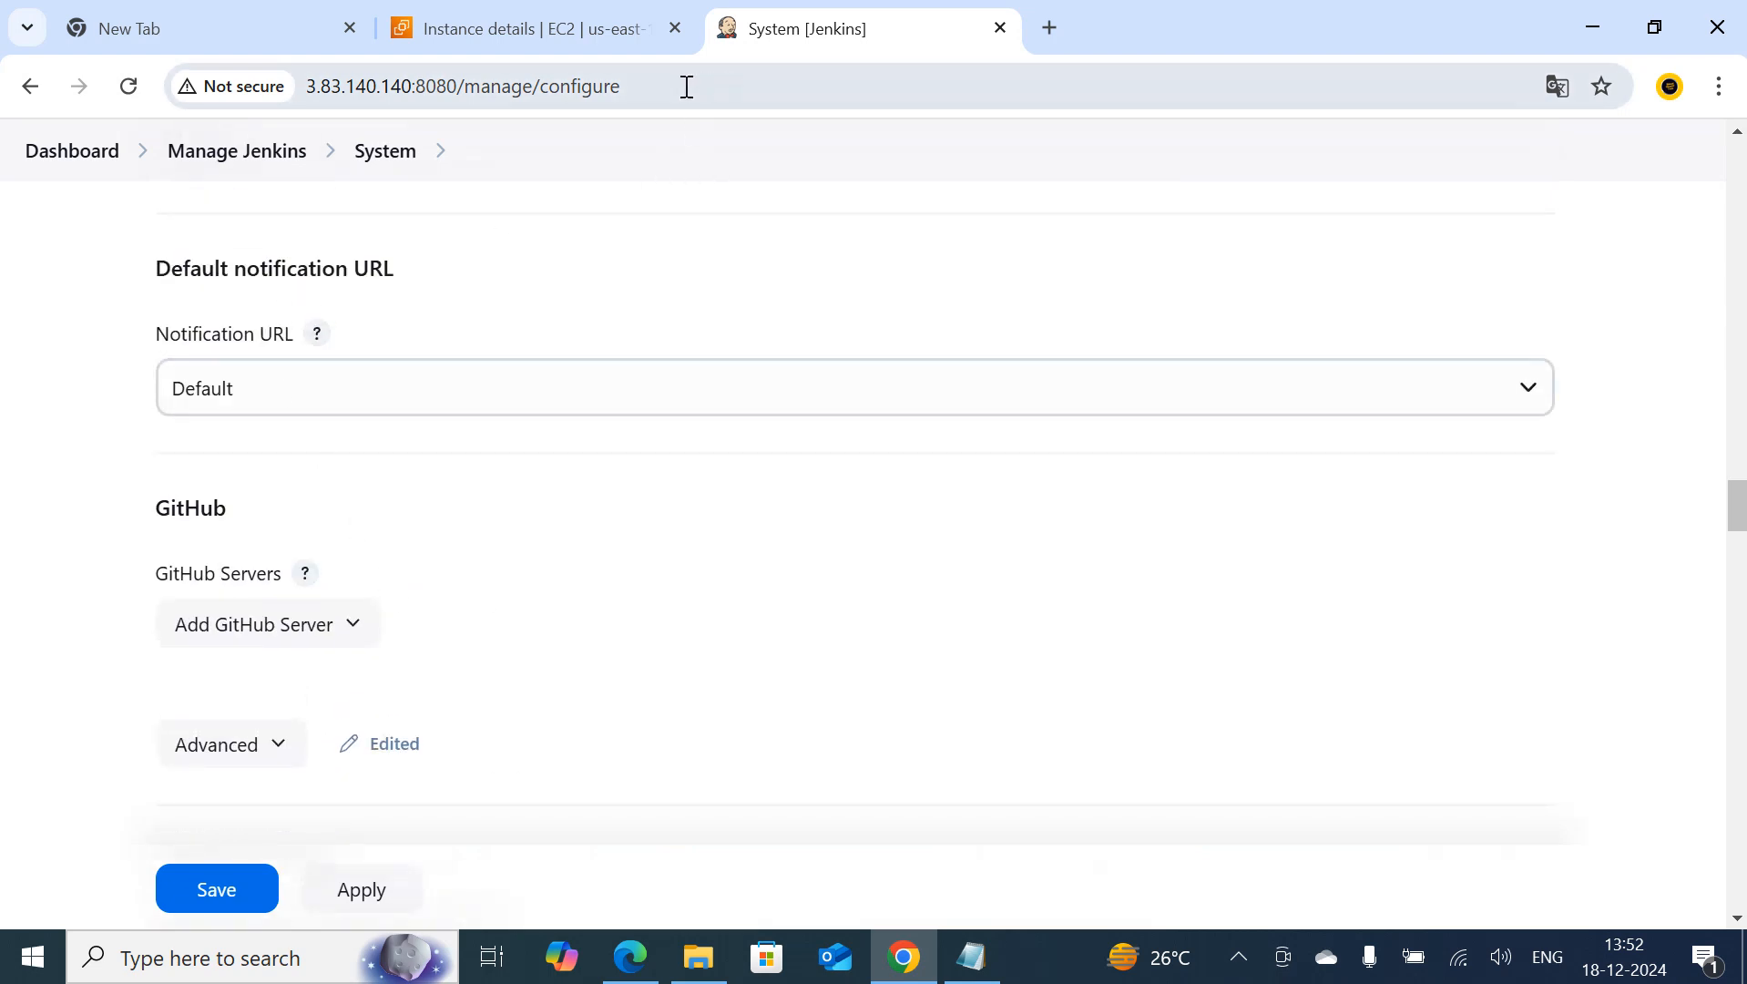
pyautogui.click(87, 170)
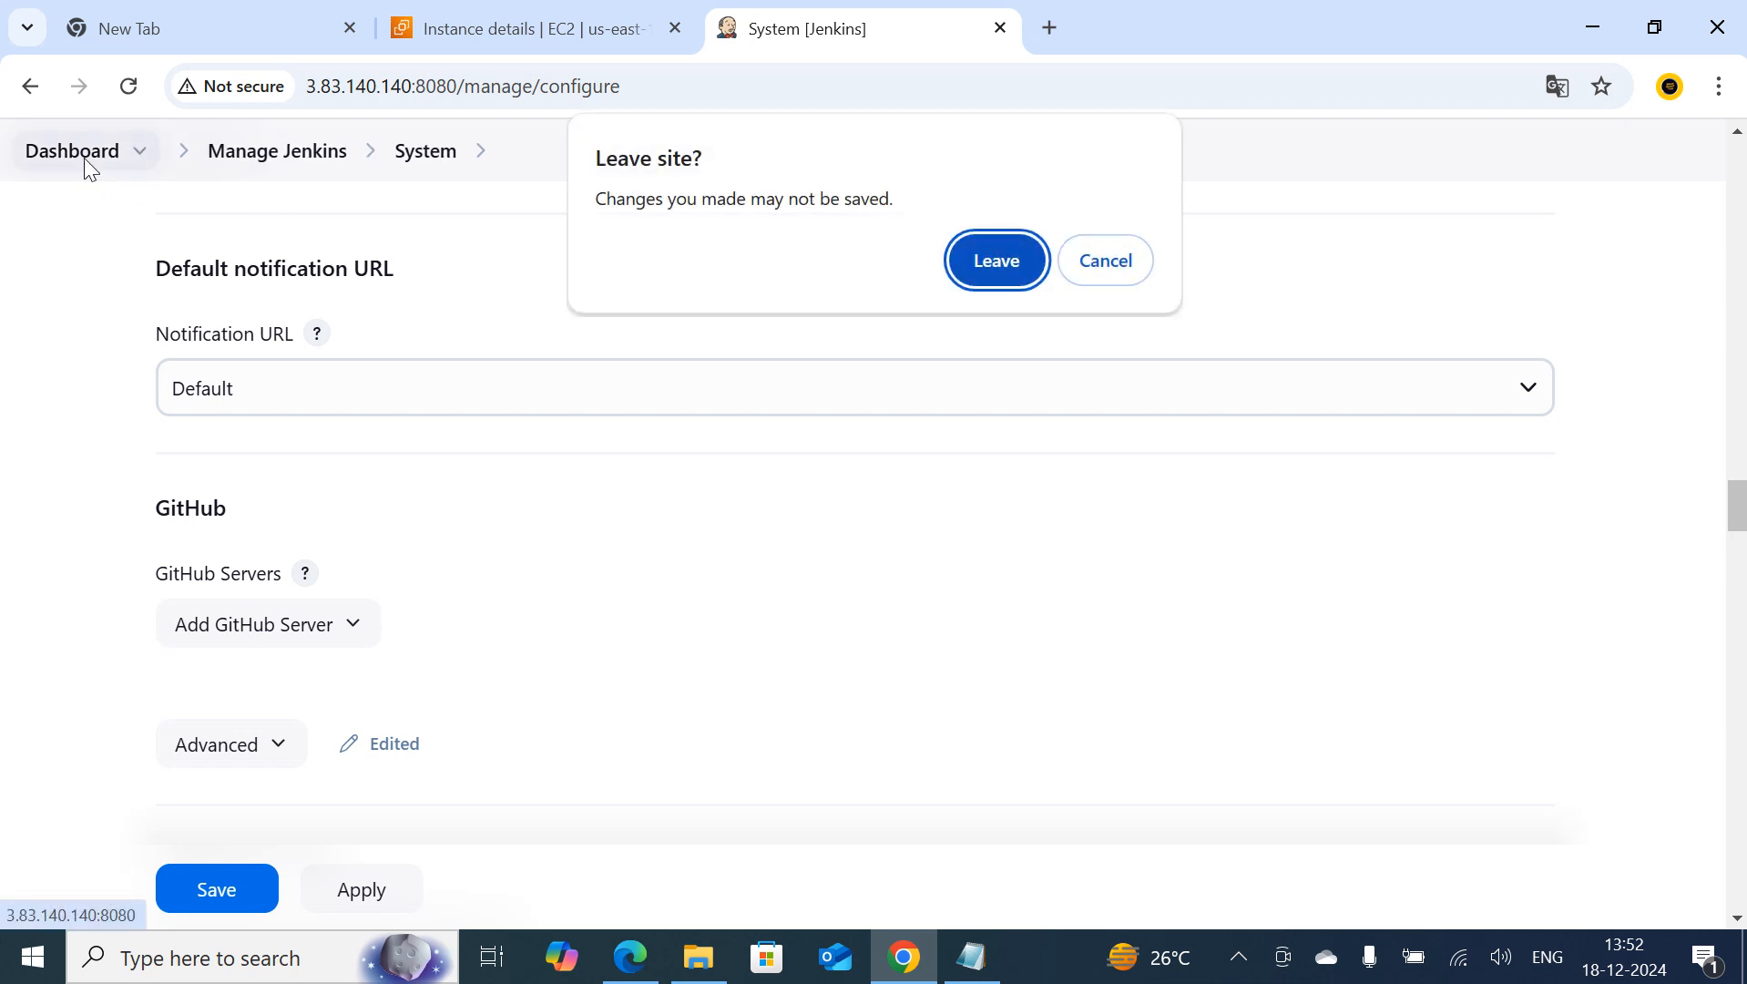
pyautogui.click(1002, 265)
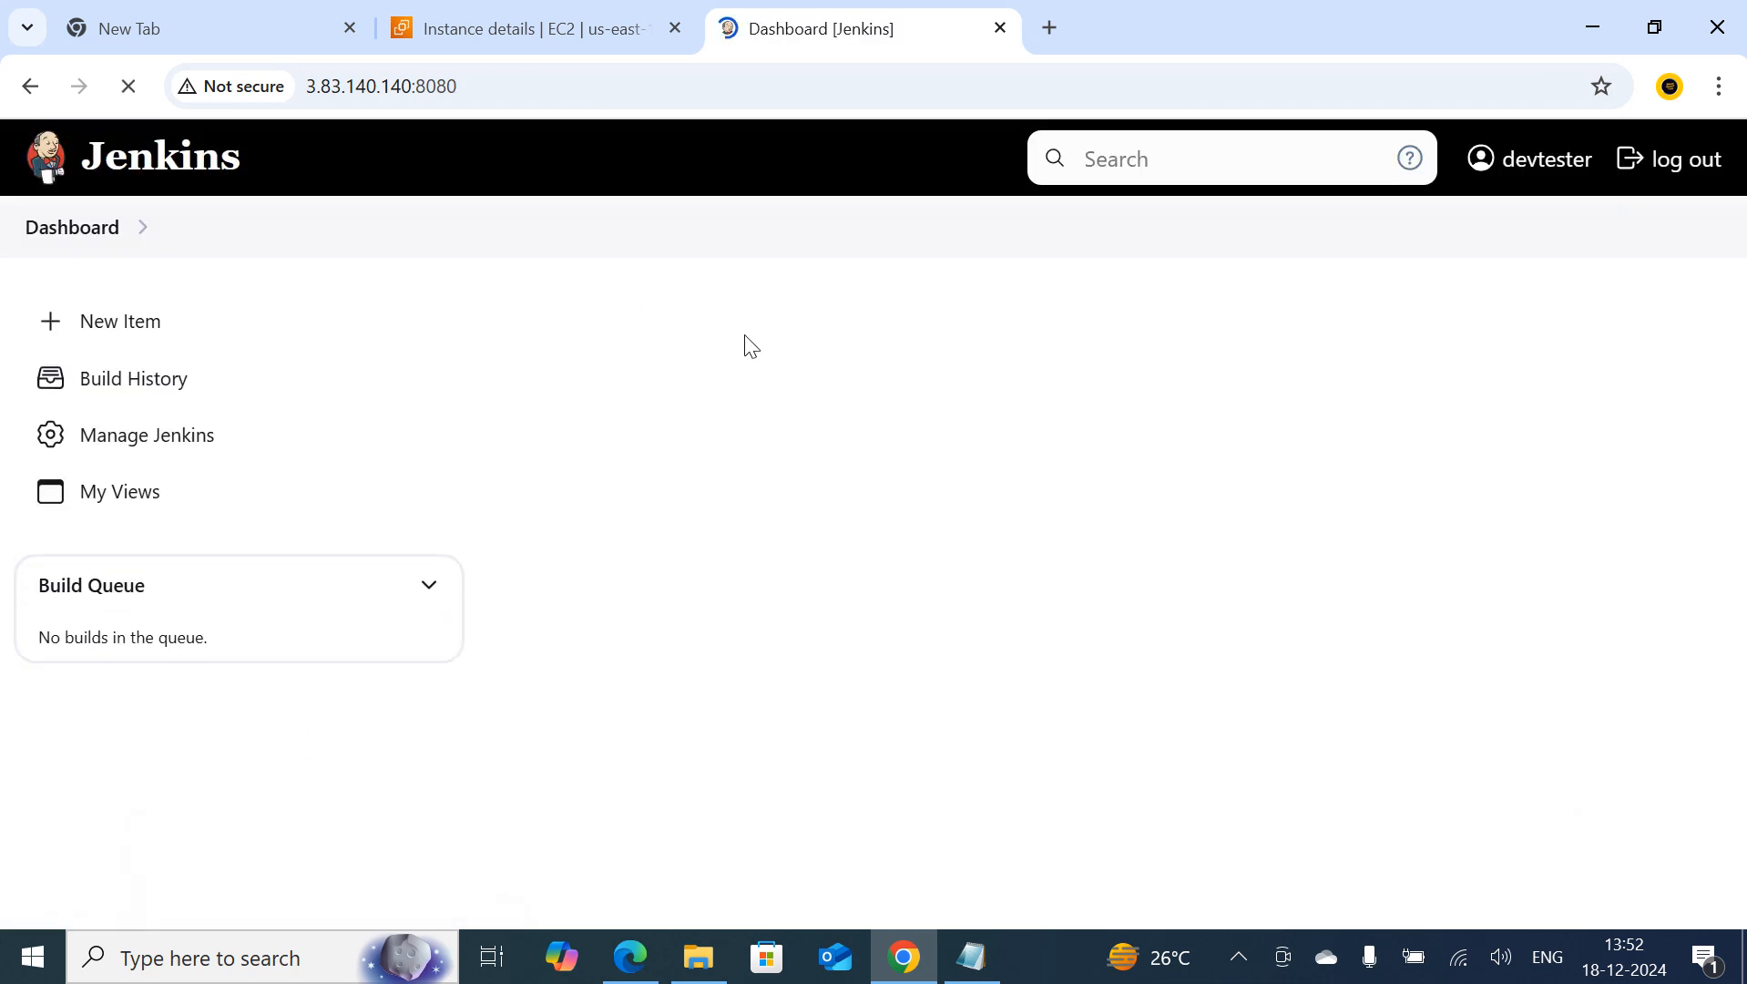
# Create a new Freestyle project named job3
pyautogui.click(141, 325)
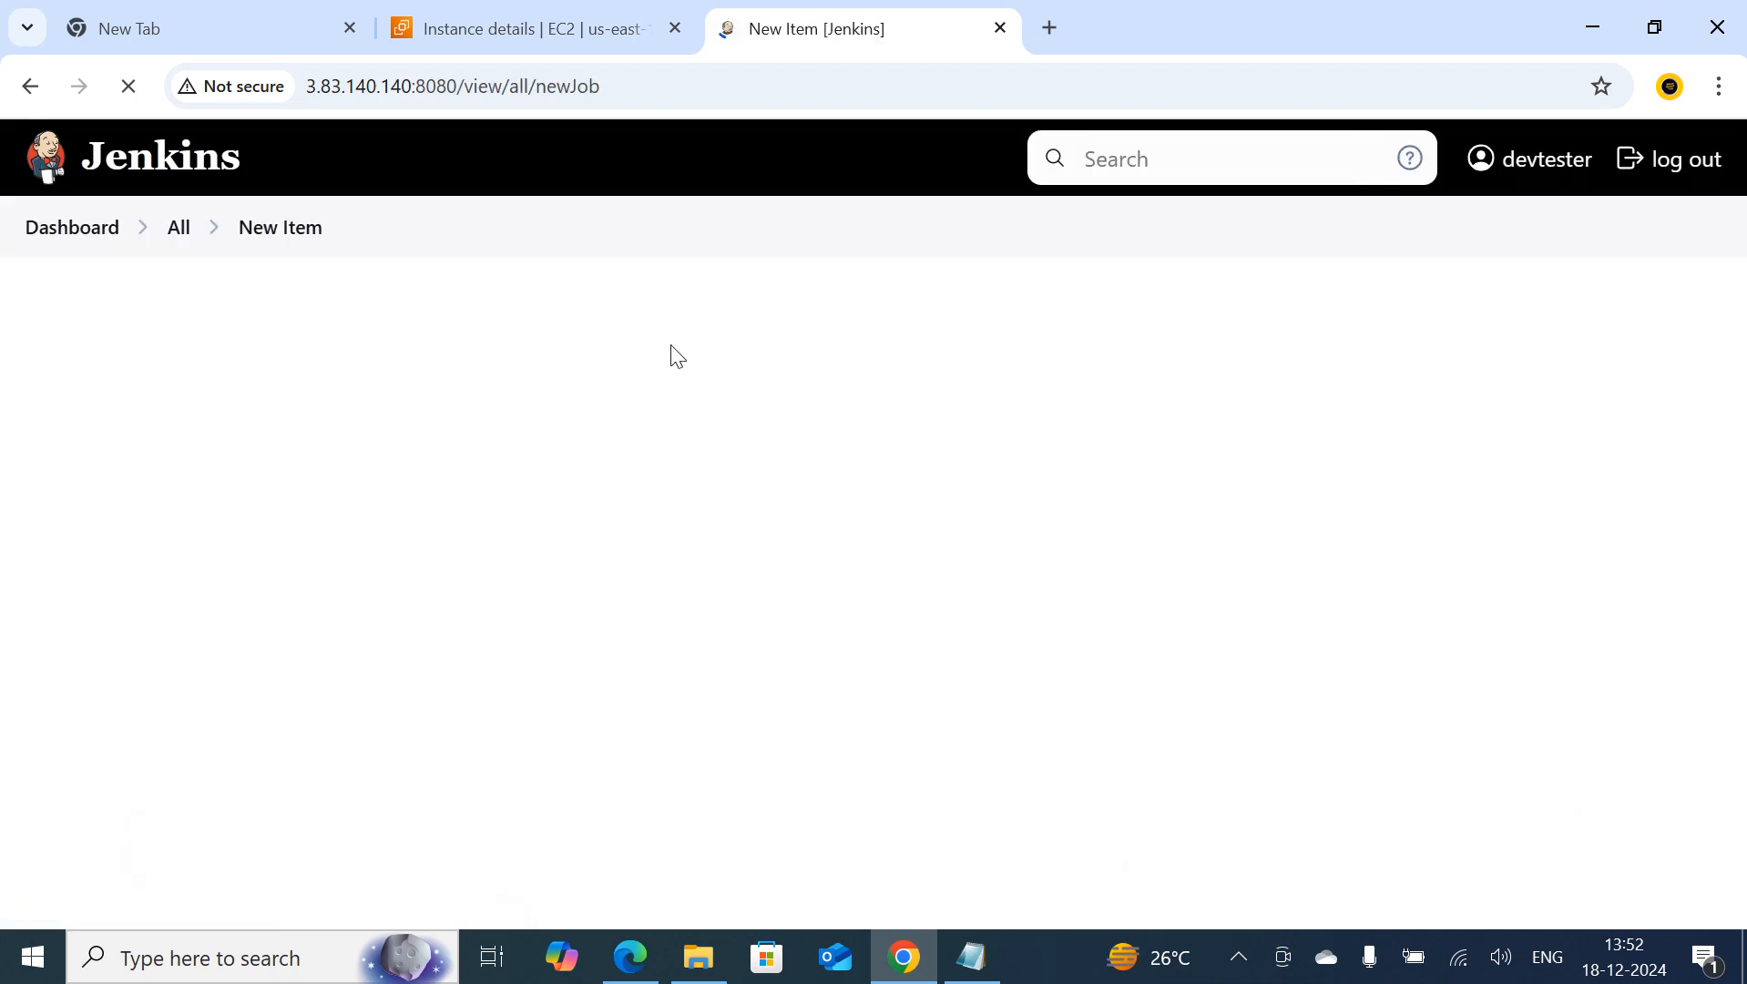
pyautogui.click(477, 419)
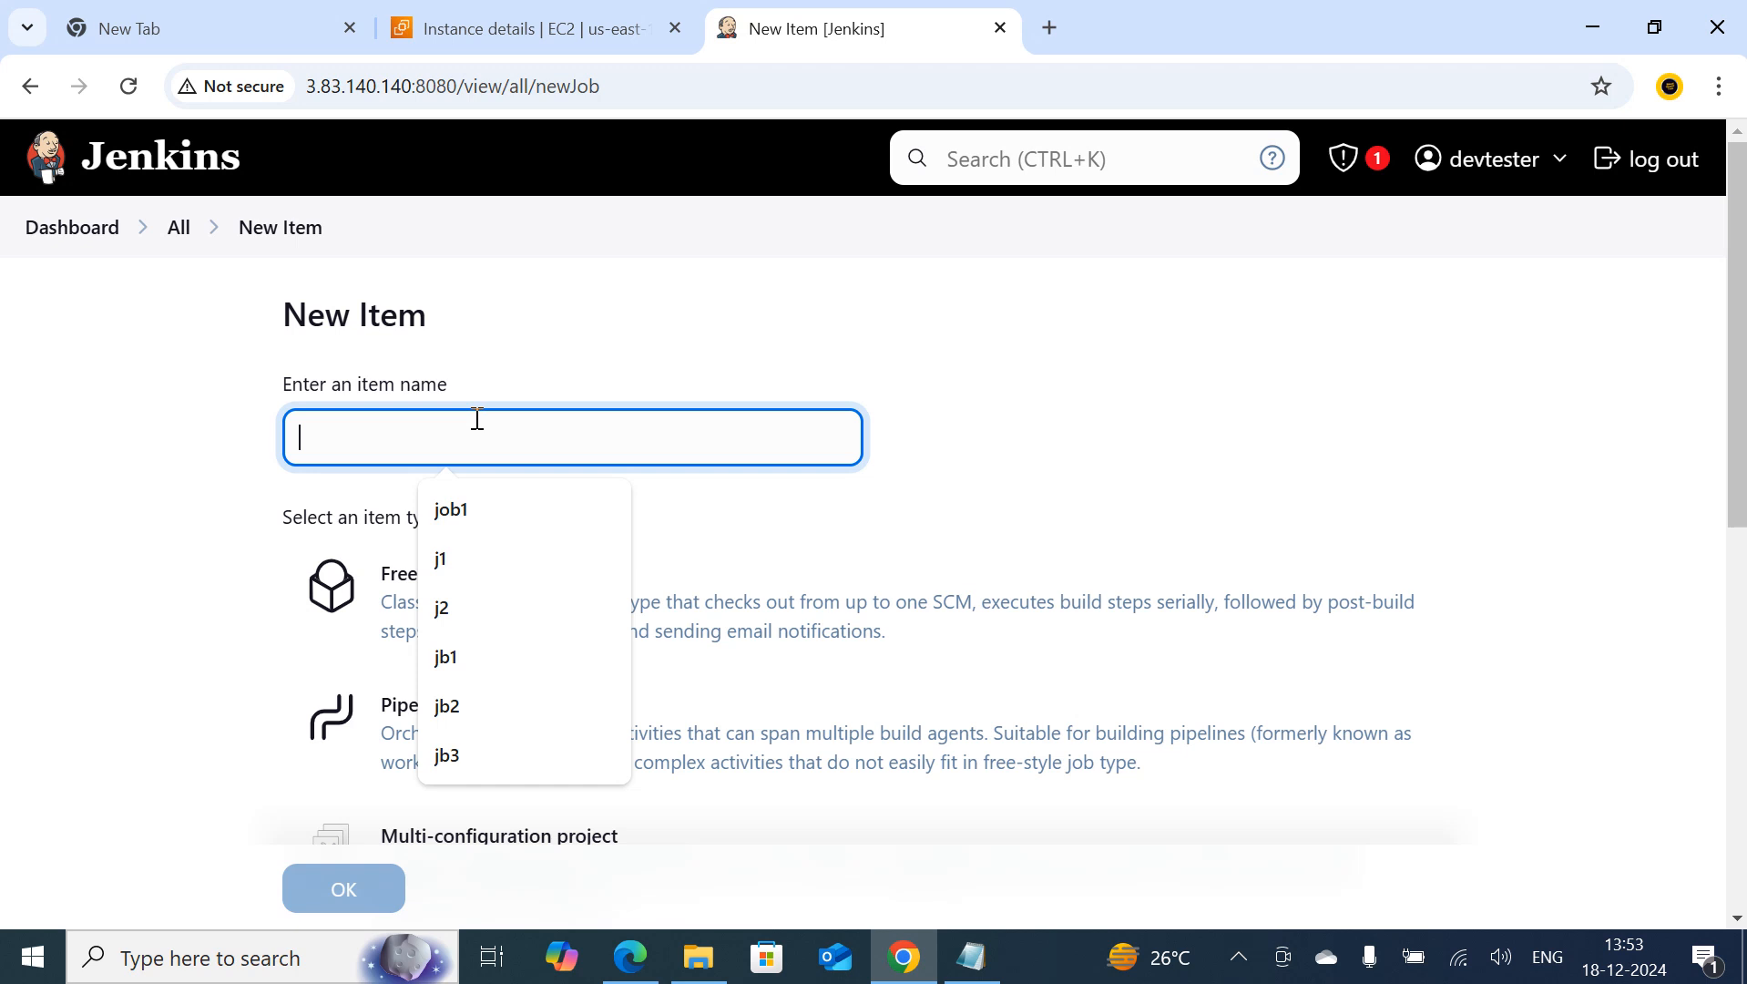
pyautogui.write('job3')
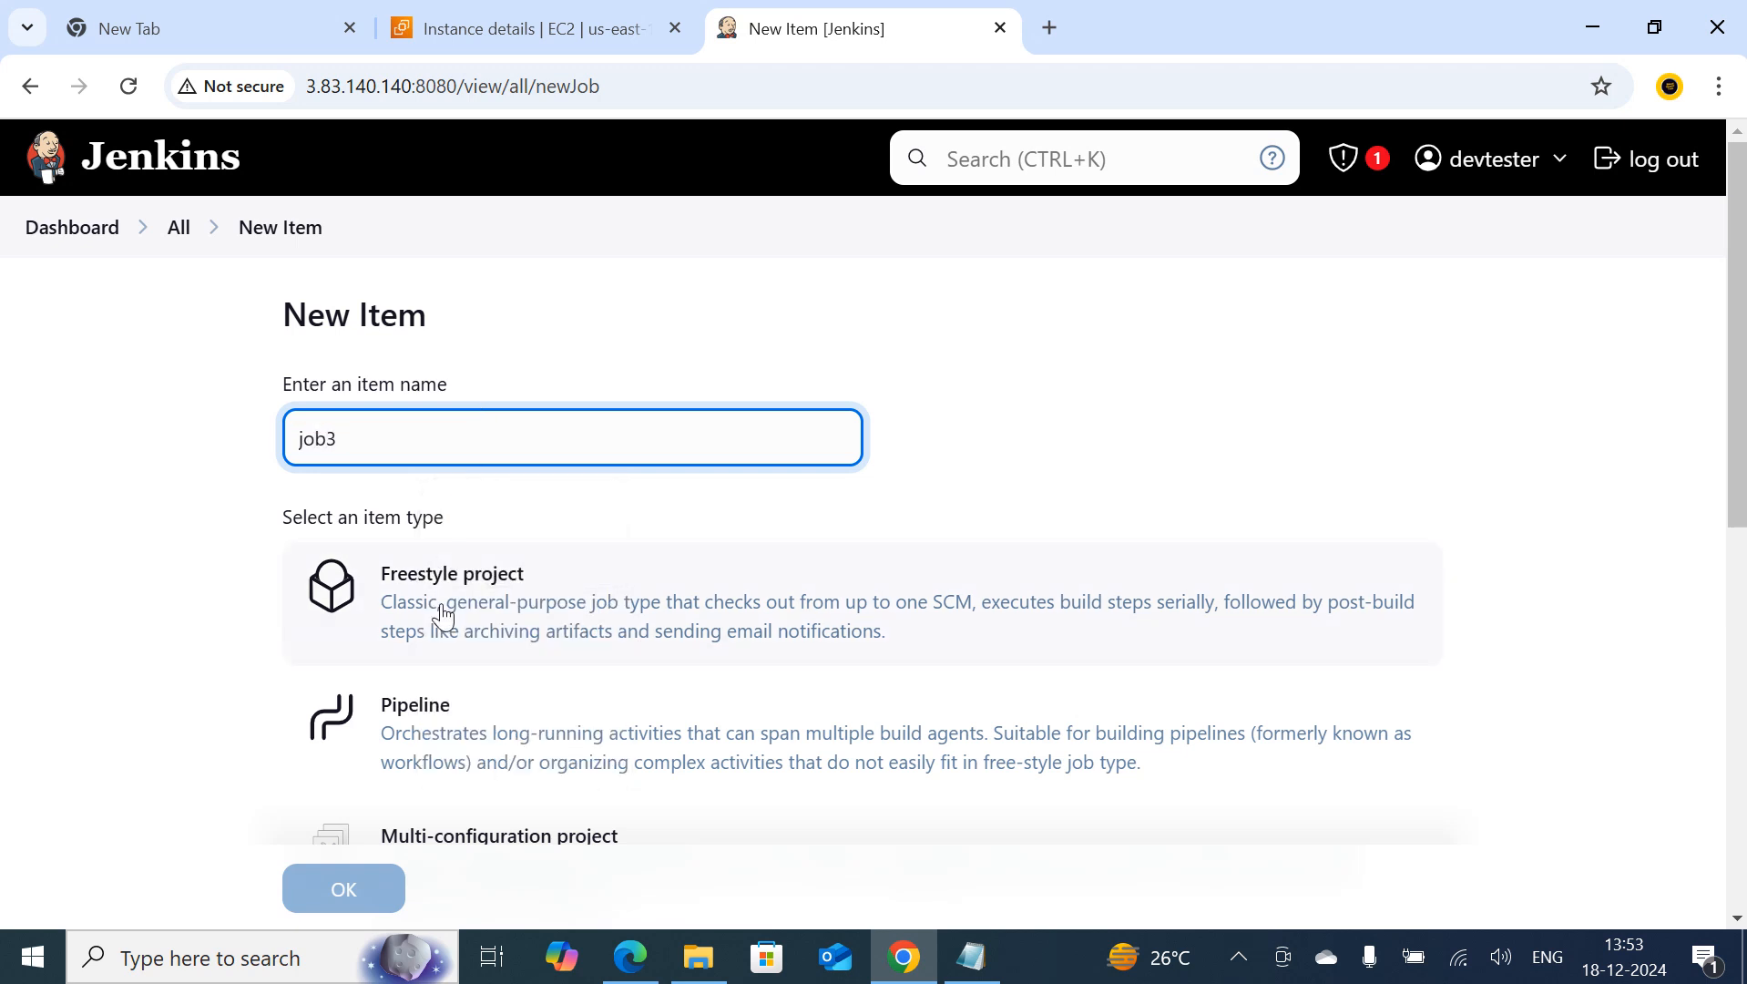
pyautogui.click(442, 614)
pyautogui.click(337, 898)
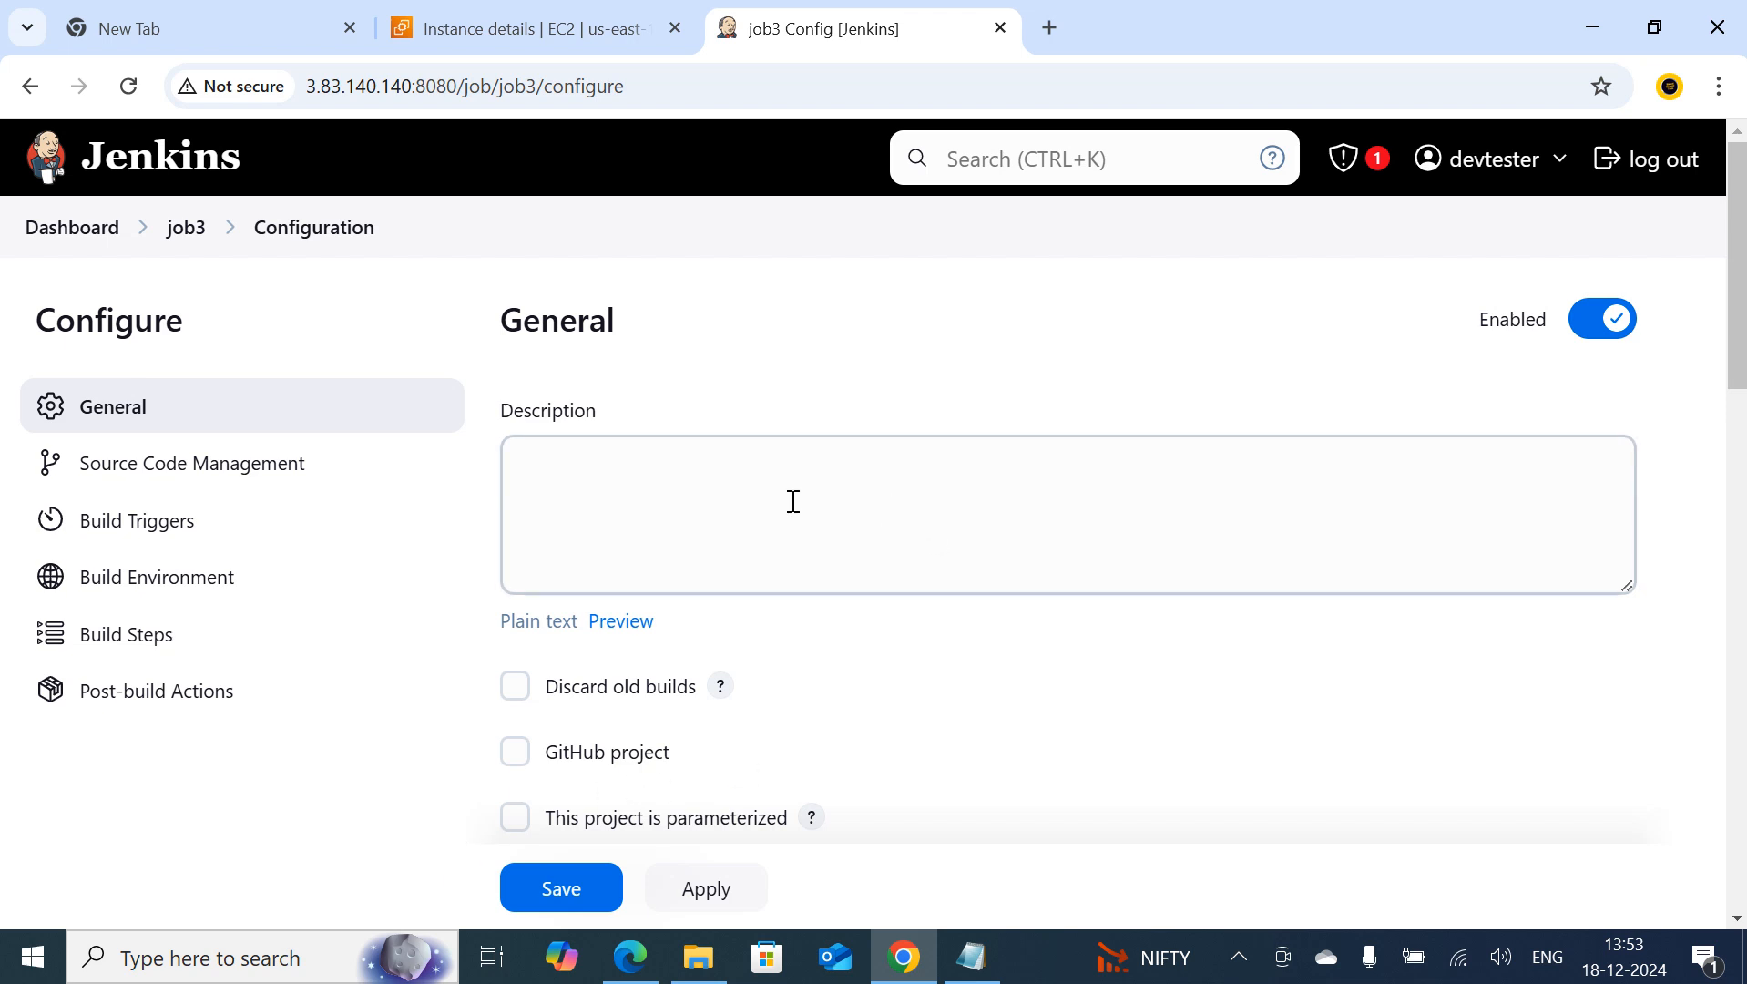
# Add an Execute shell build step to the job3 configuration
pyautogui.scroll(-1, 616, 546)
pyautogui.scroll(-10, 616, 565)
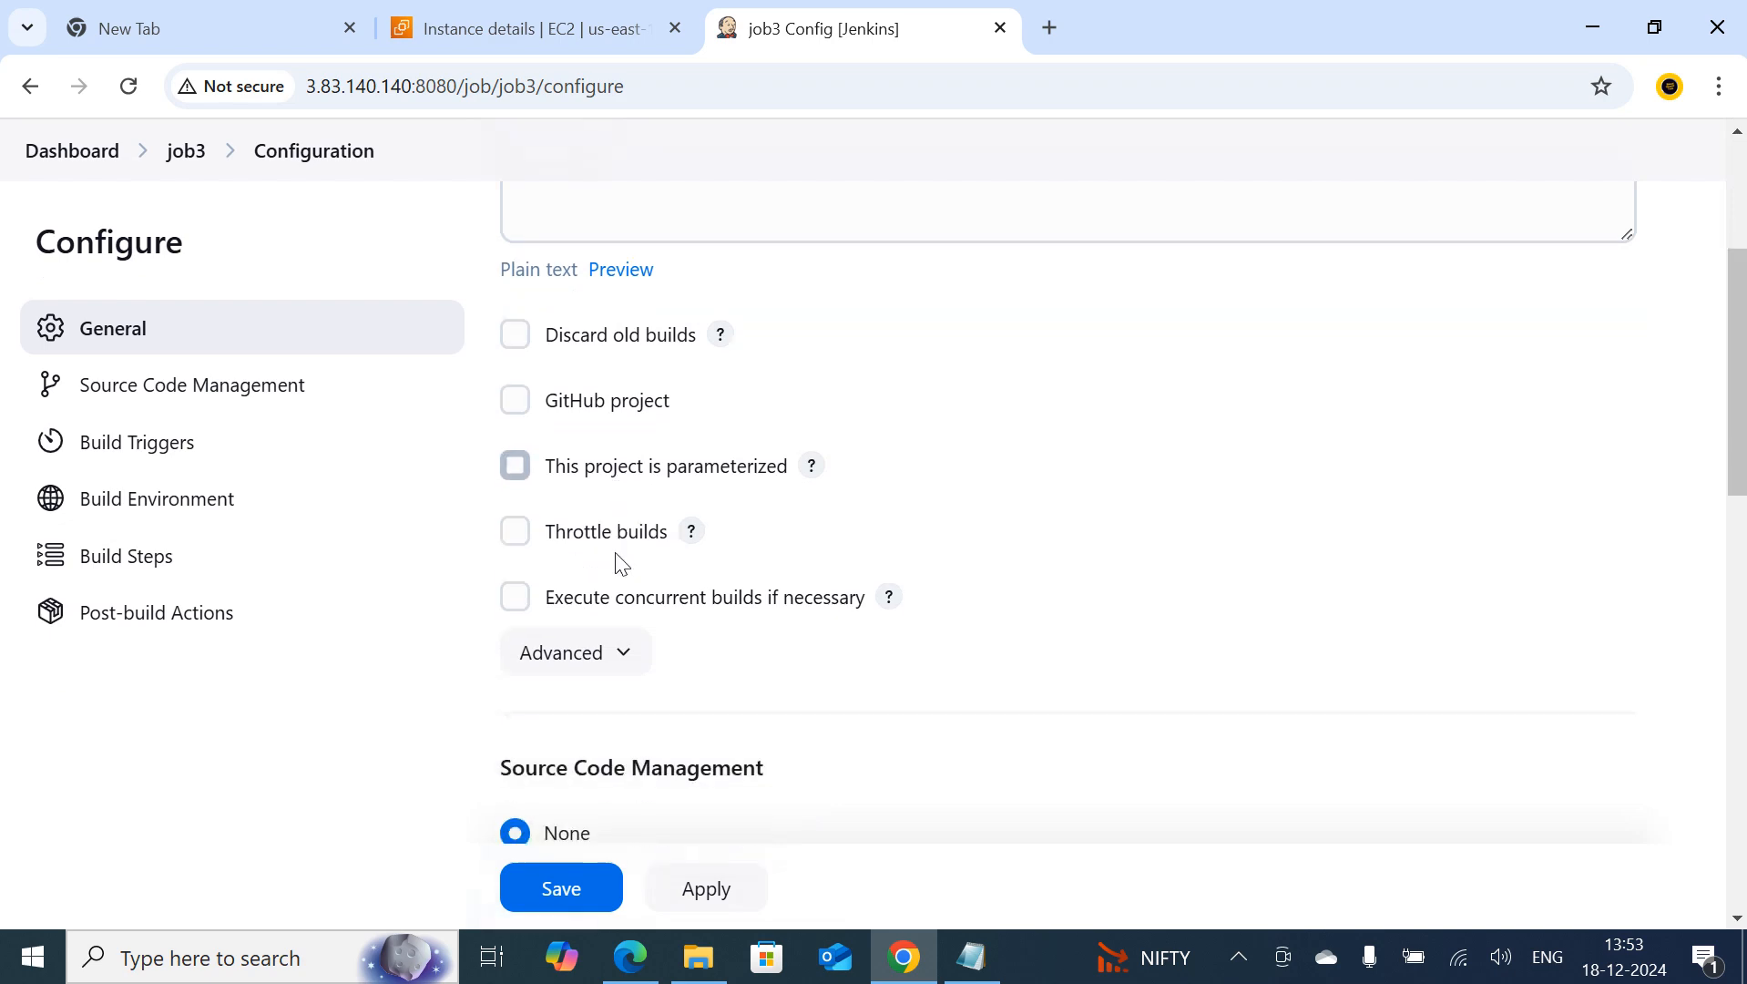
pyautogui.scroll(-10, 601, 611)
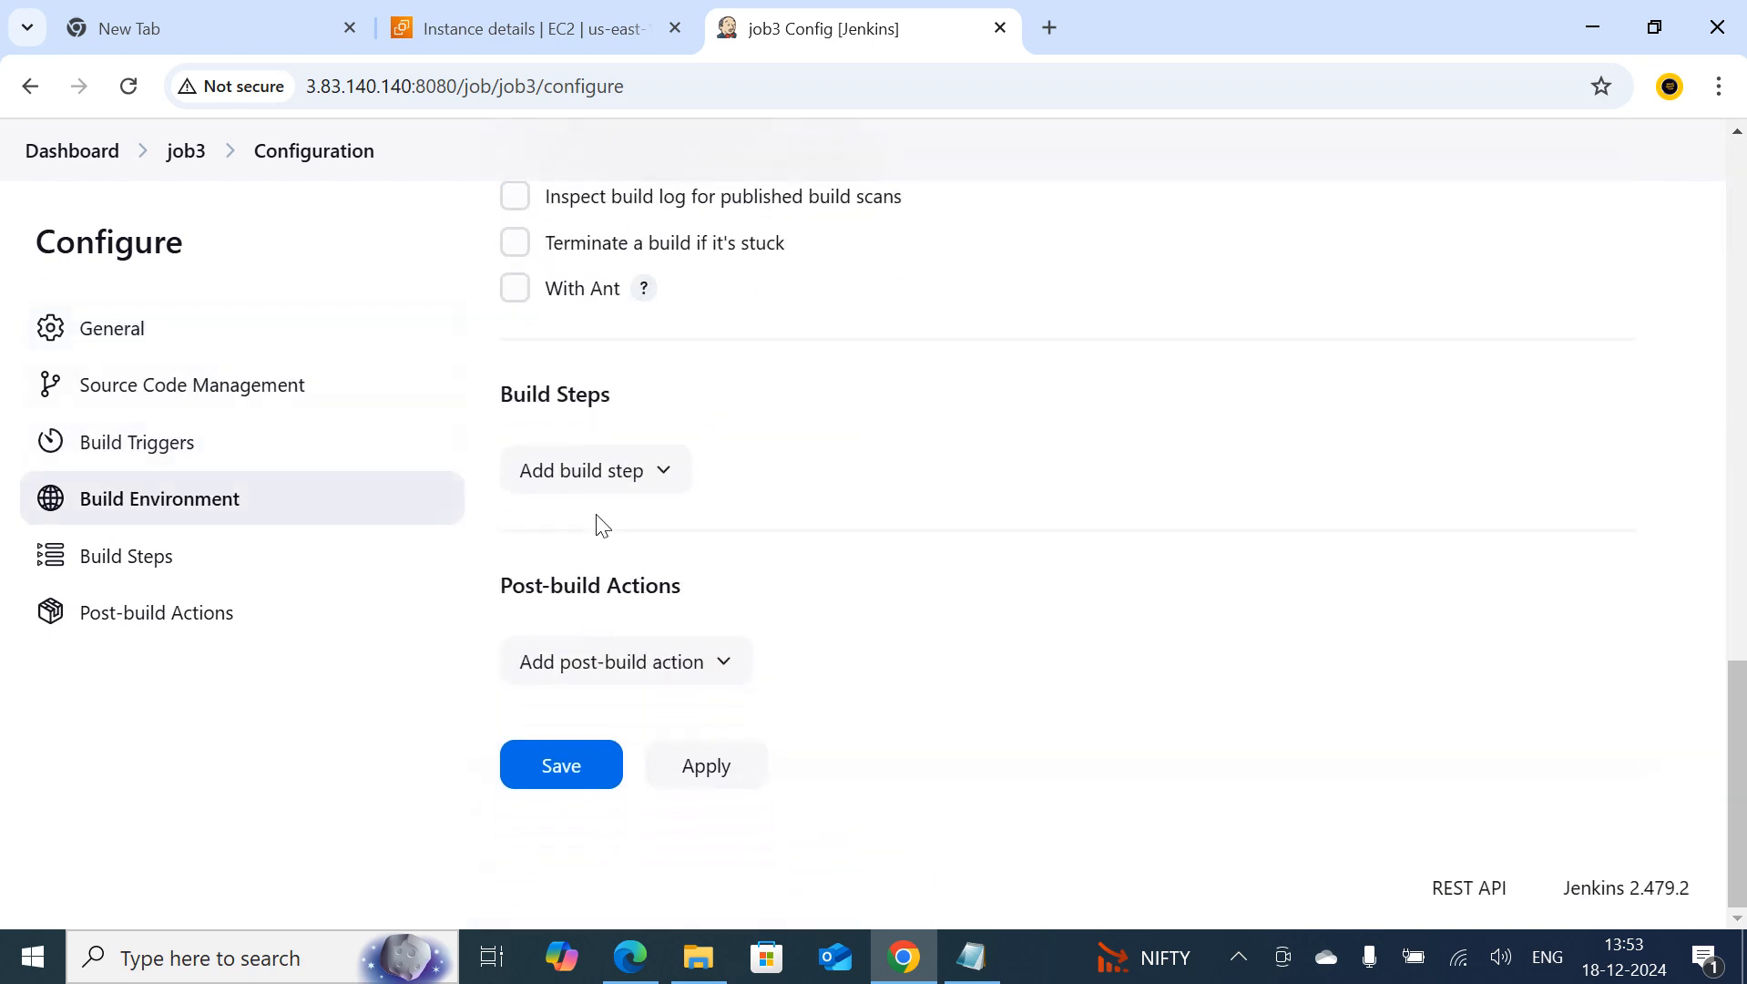
pyautogui.click(601, 474)
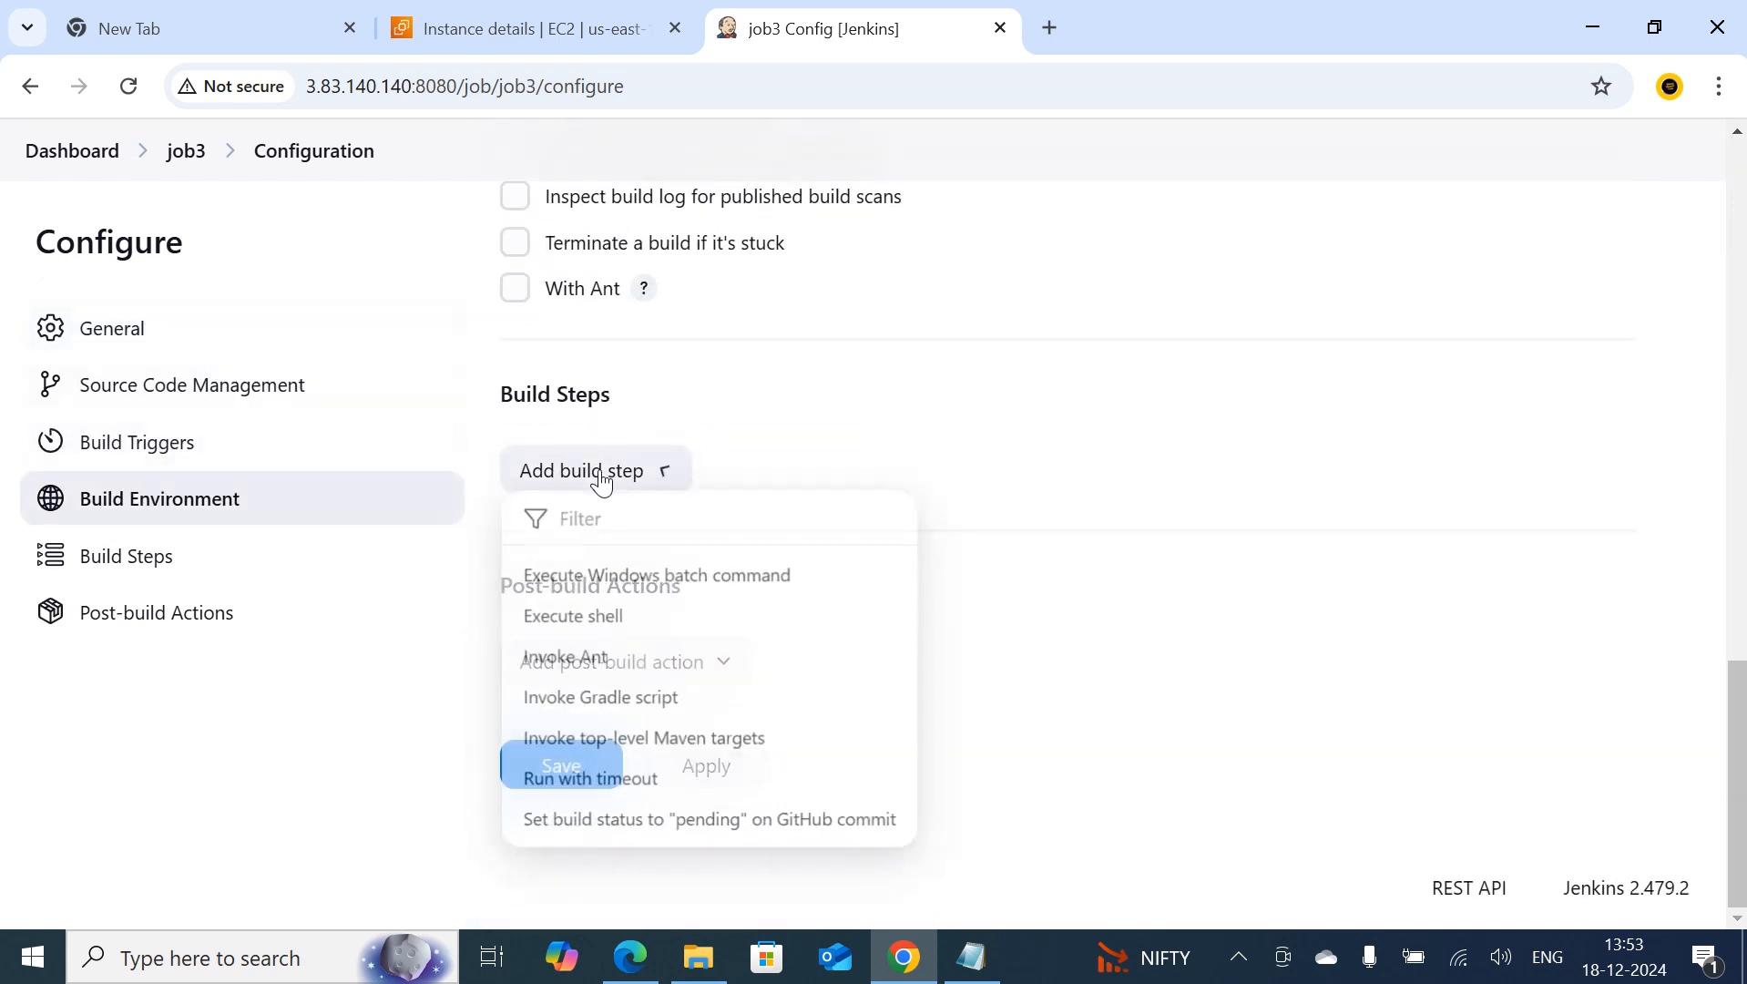
pyautogui.click(599, 621)
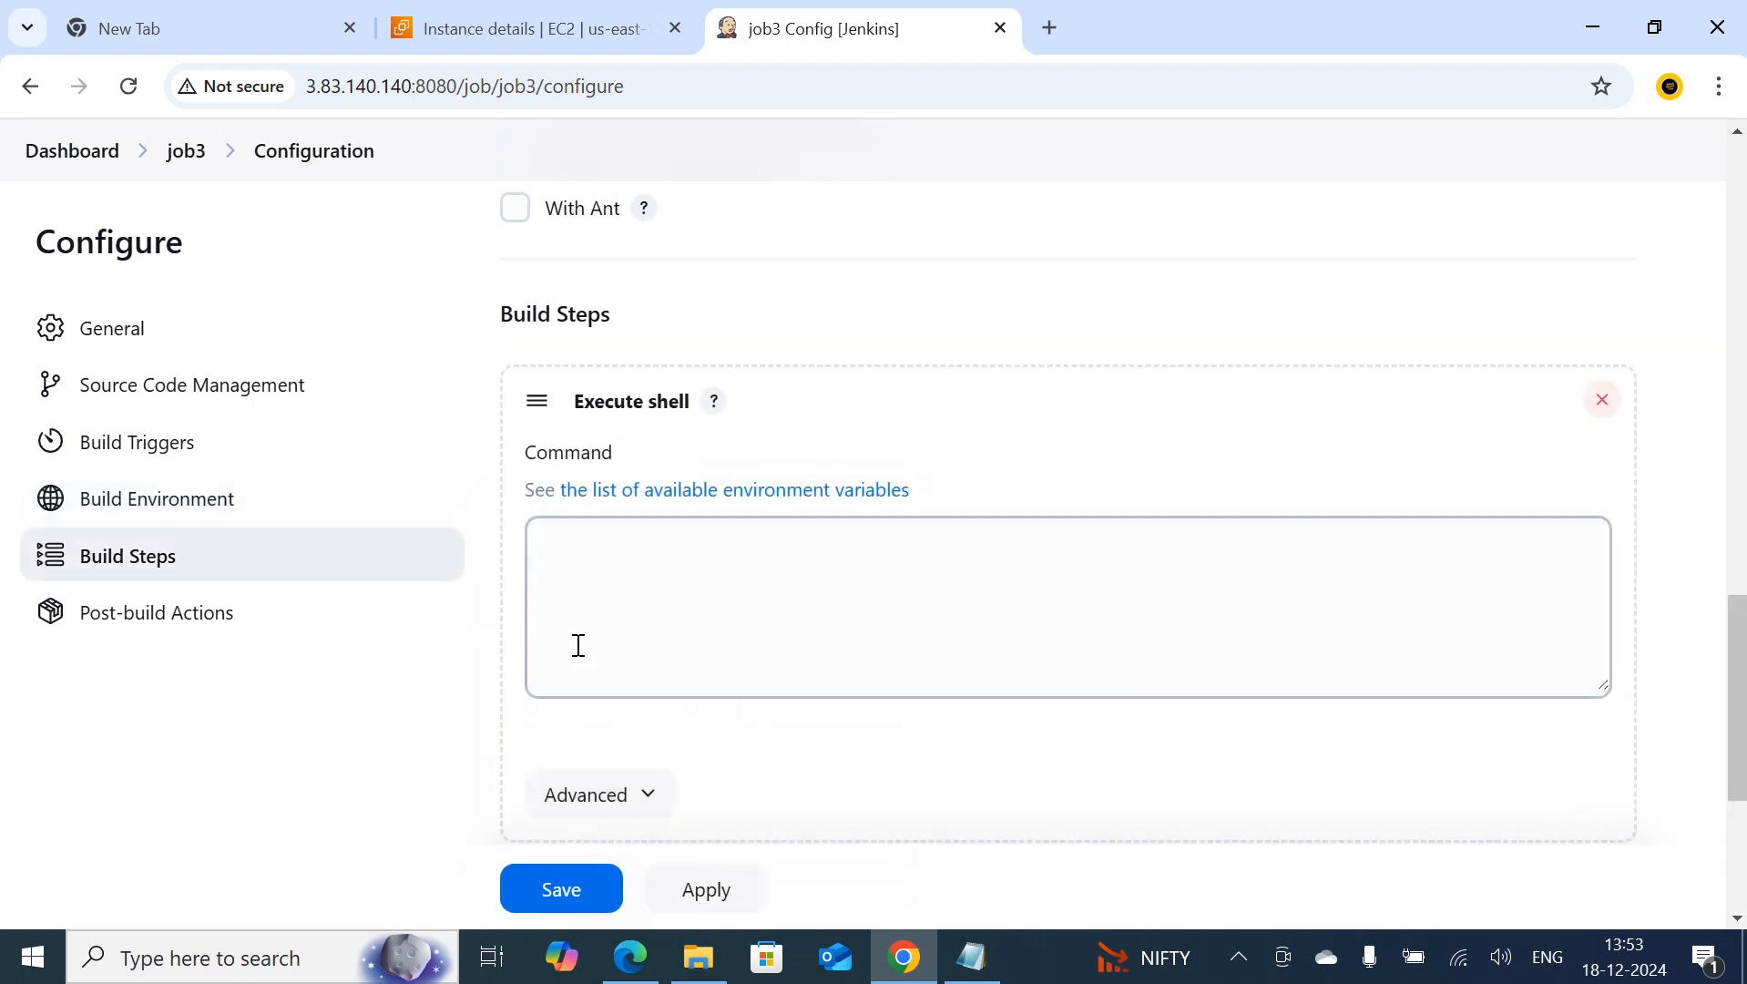
# Set the shell command to the lines touch file1, sleep 30 and touch file2, and save job3
pyautogui.click(612, 591)
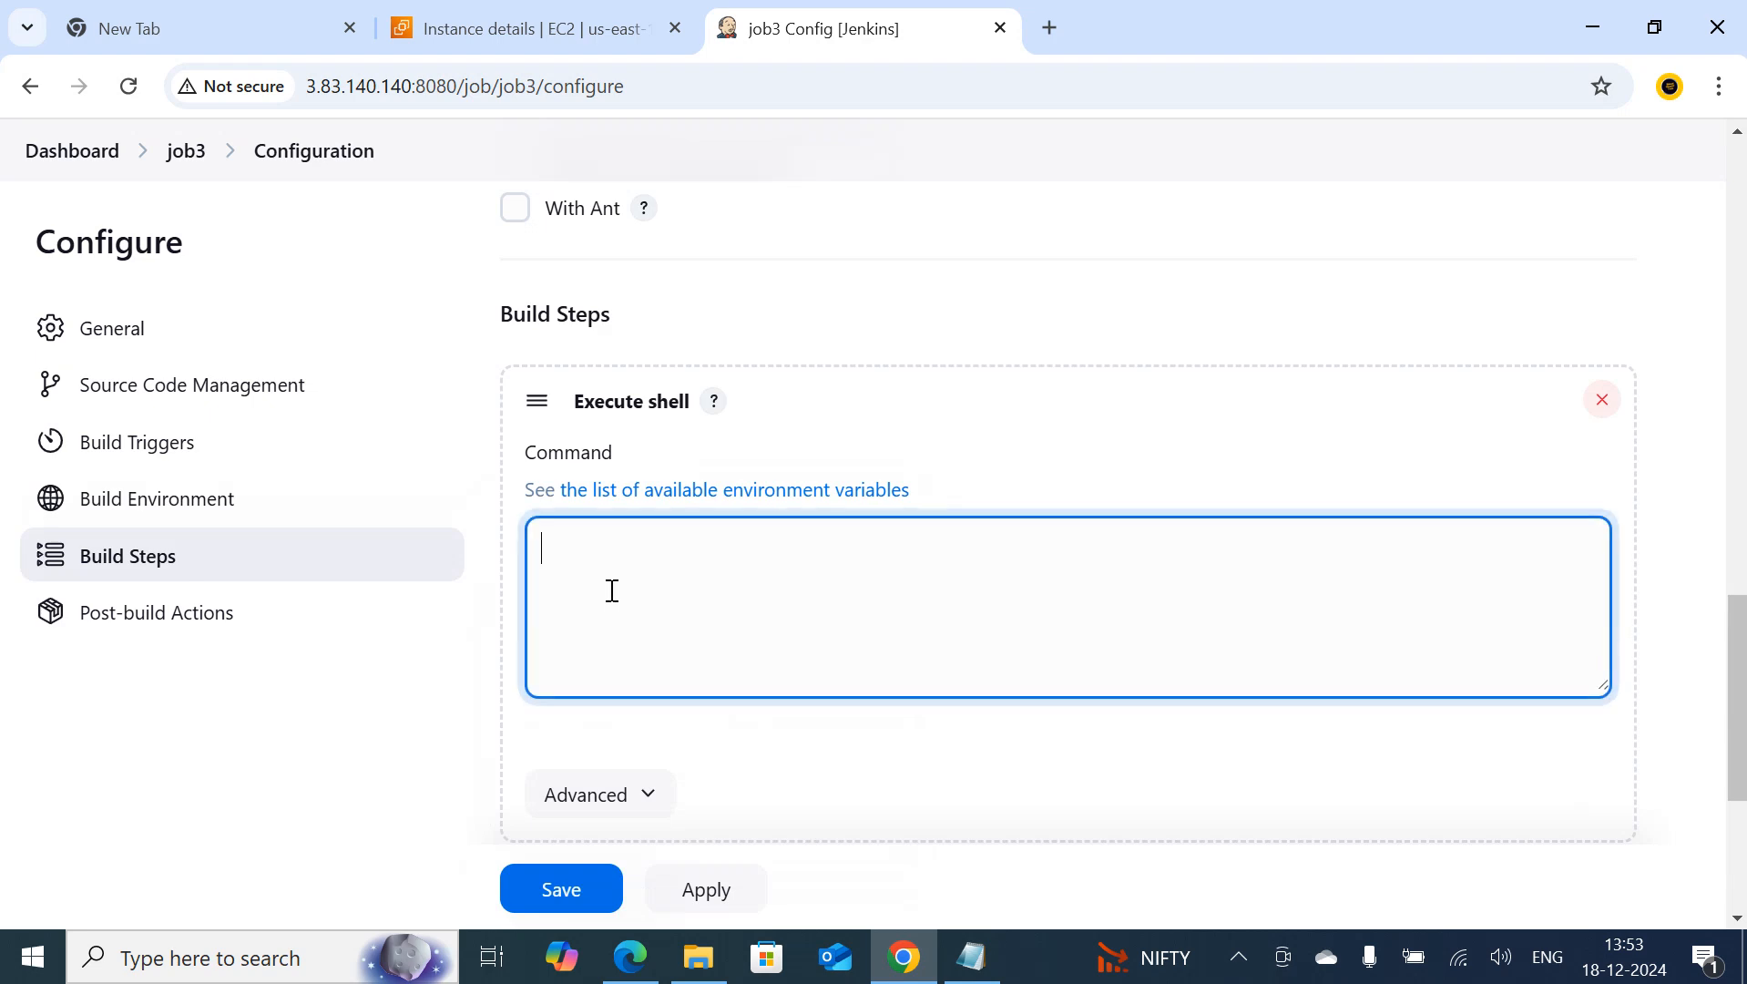
pyautogui.write('touch file1 ')
pyautogui.write('sleep 30 ')
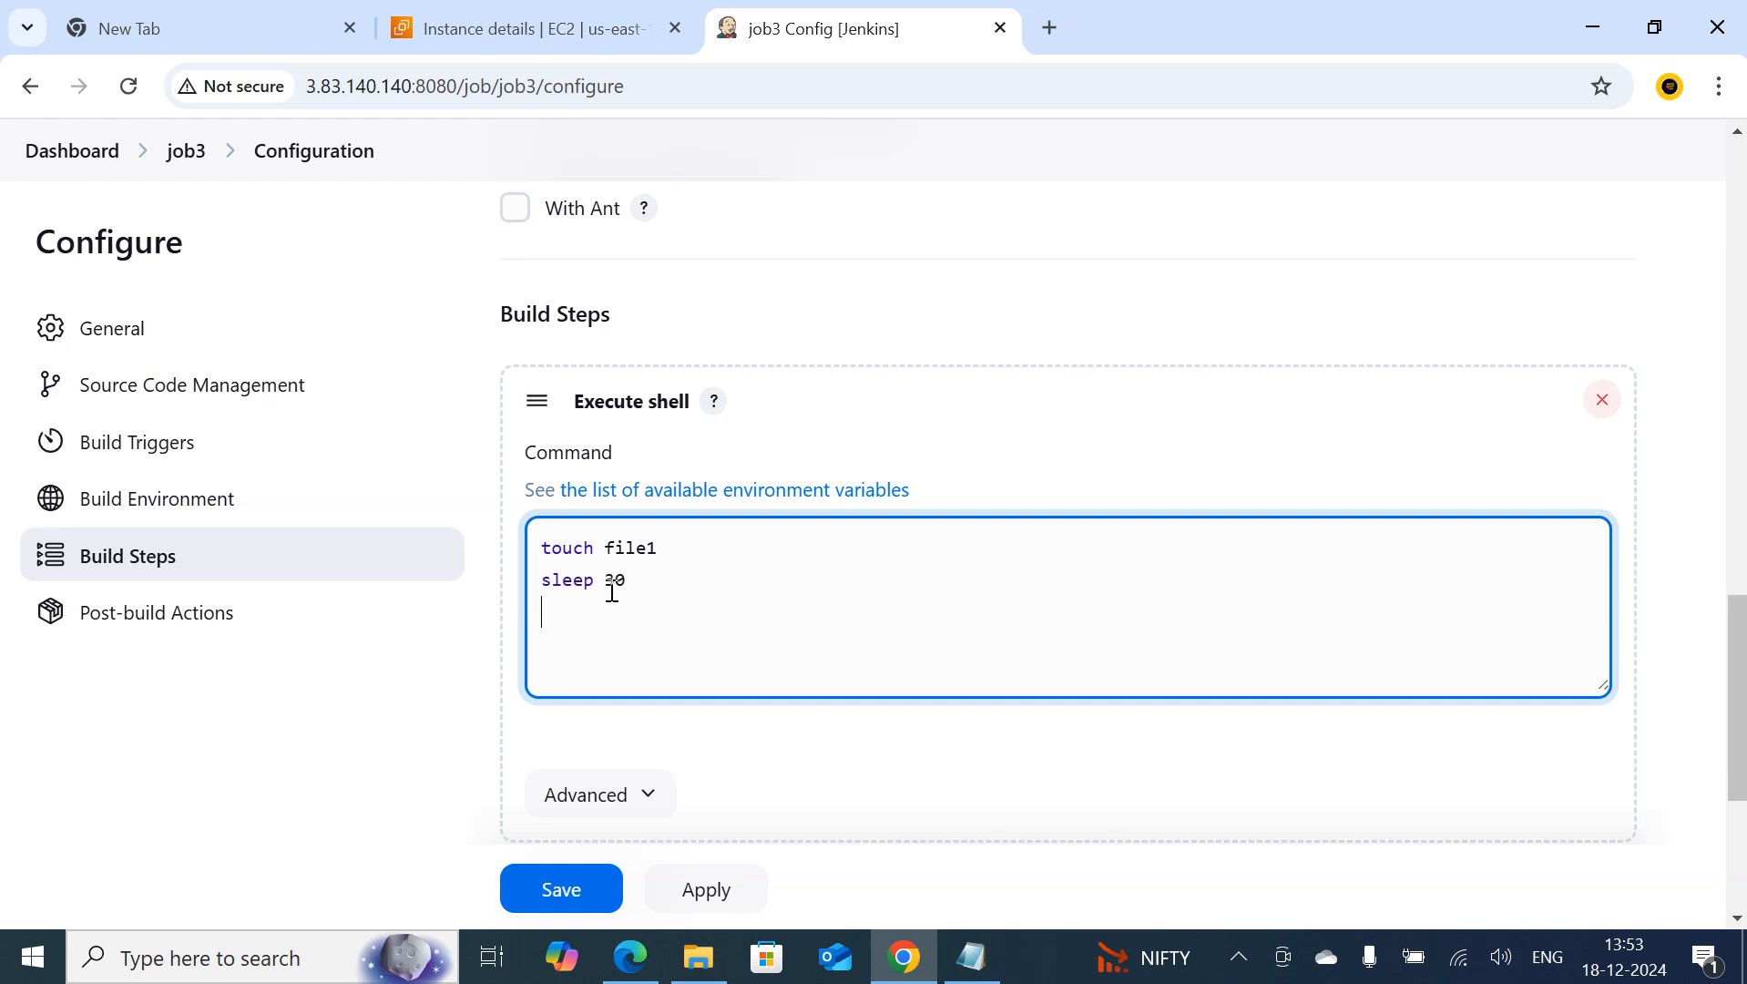
pyautogui.write('touch file2')
pyautogui.moveTo(626, 580); pyautogui.dragTo(542, 587)
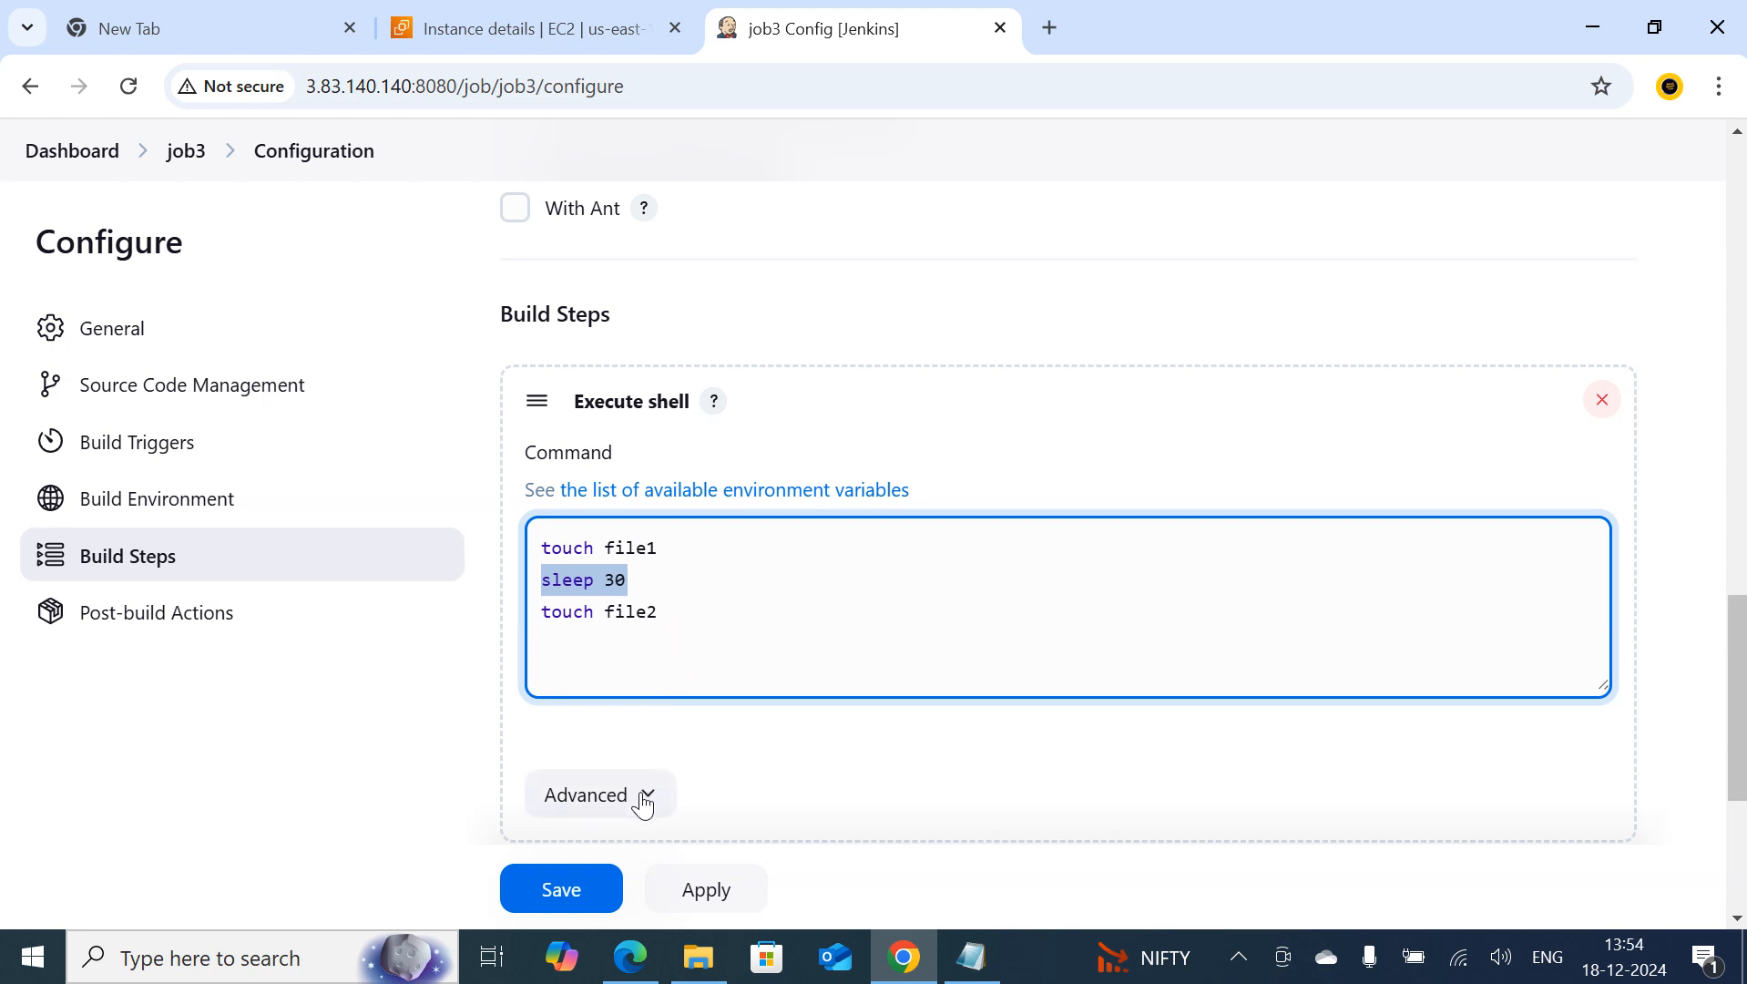
pyautogui.click(581, 893)
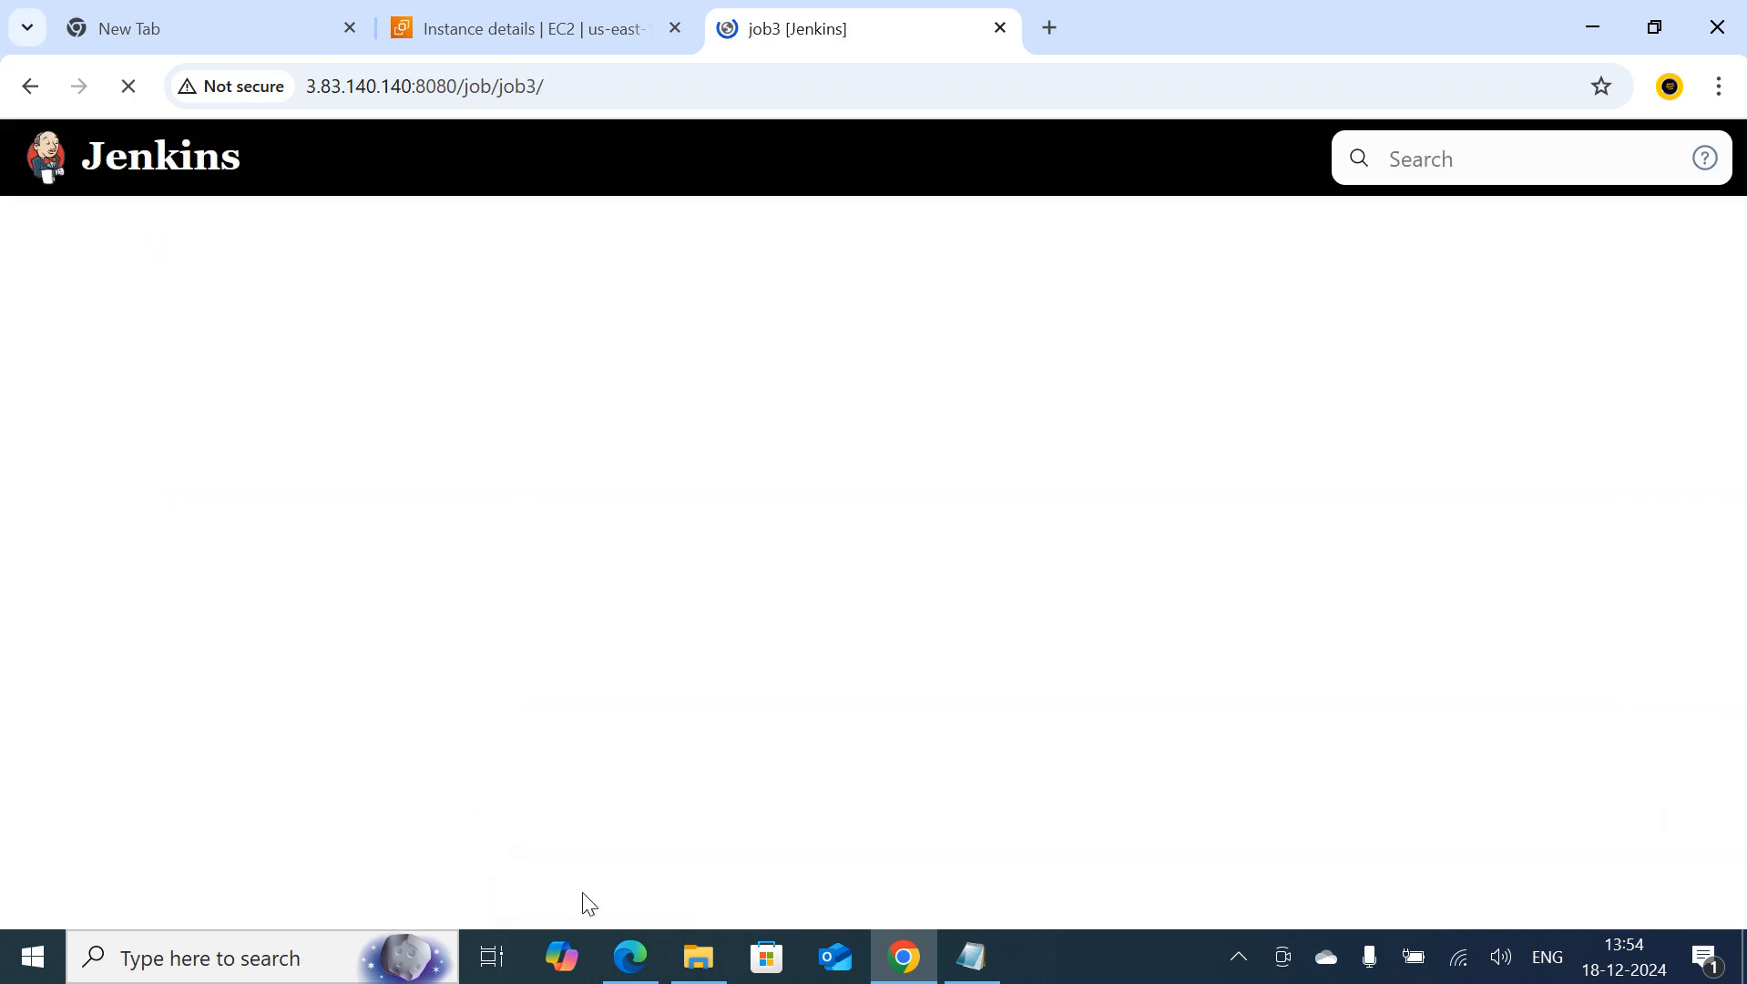
# Run a build of job3 and check the console output of build #1
pyautogui.click(136, 489)
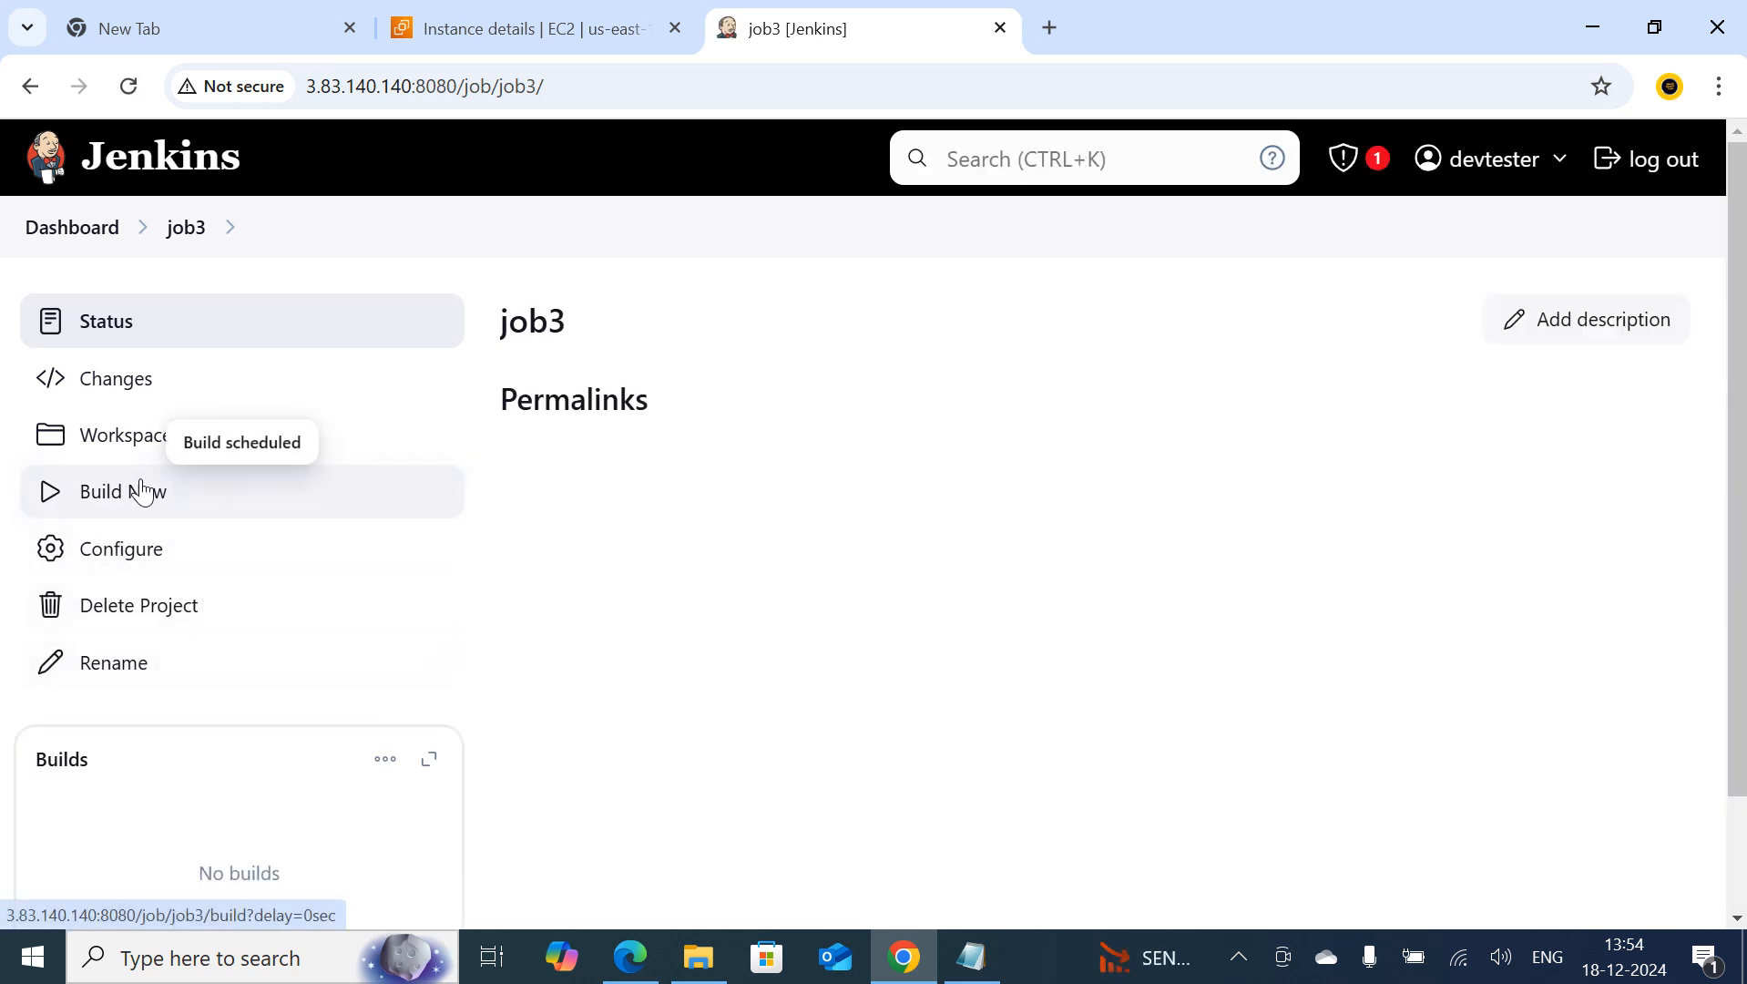
pyautogui.scroll(-2, 444, 555)
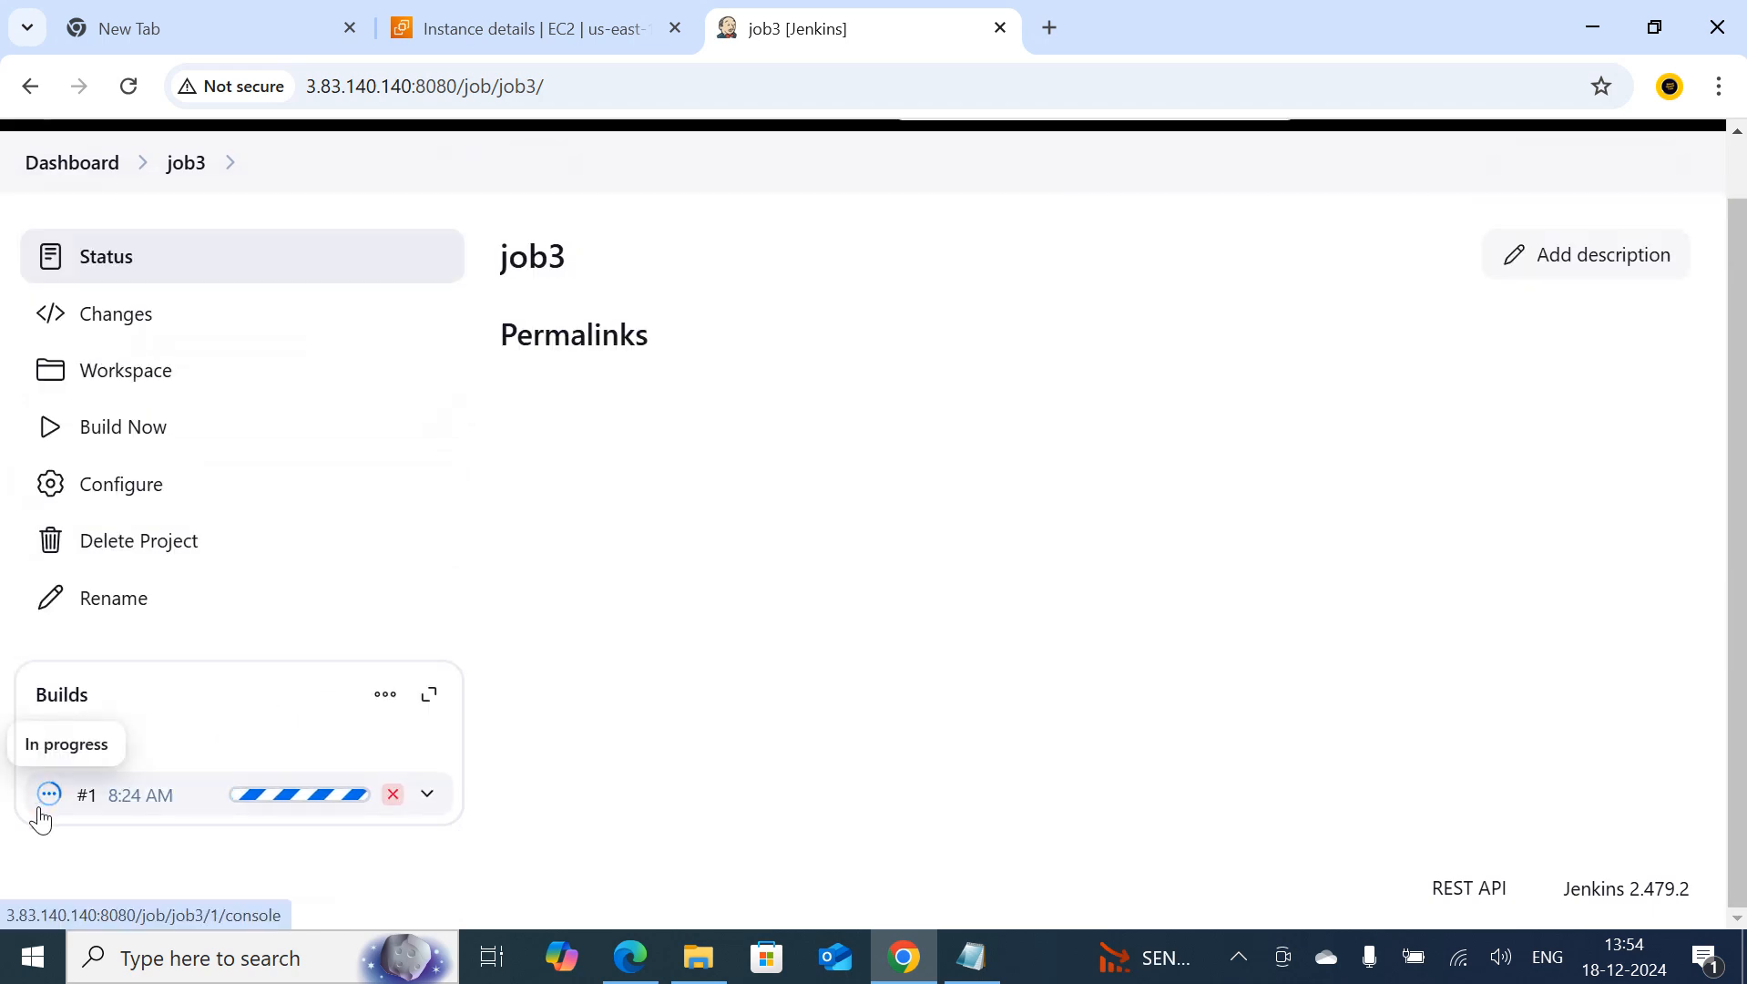
pyautogui.click(50, 805)
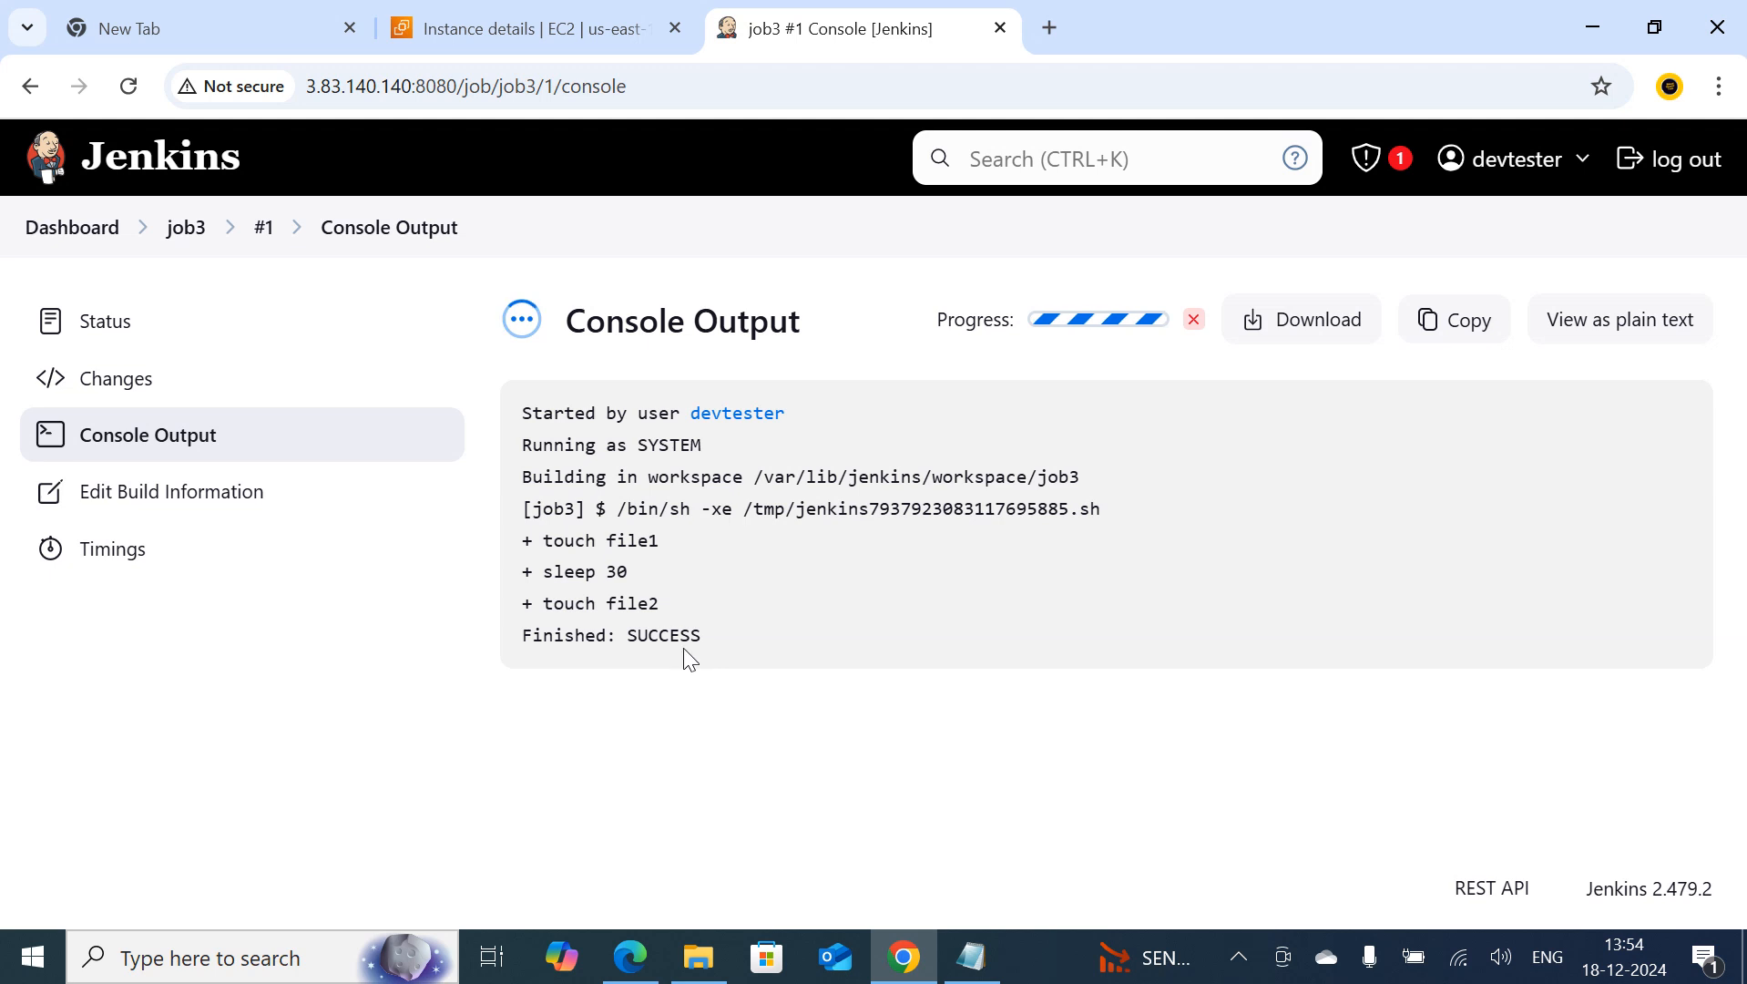
pyautogui.moveTo(554, 603); pyautogui.dragTo(704, 598)
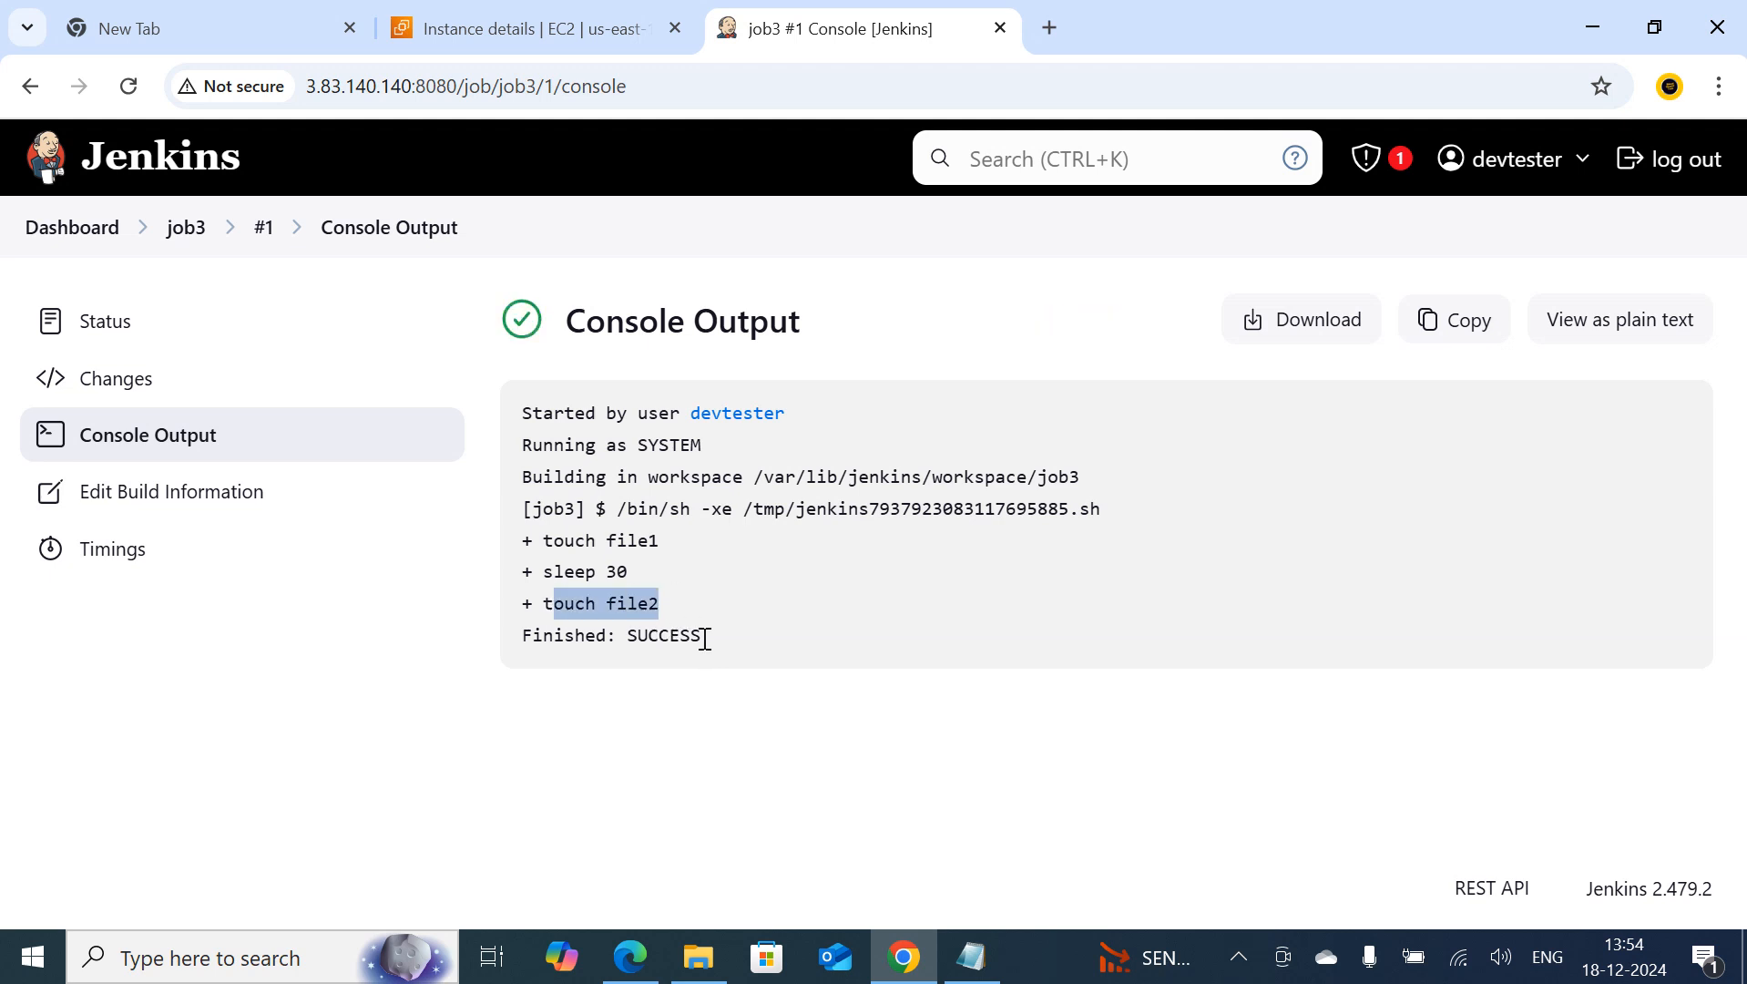
pyautogui.moveTo(706, 638); pyautogui.dragTo(542, 415)
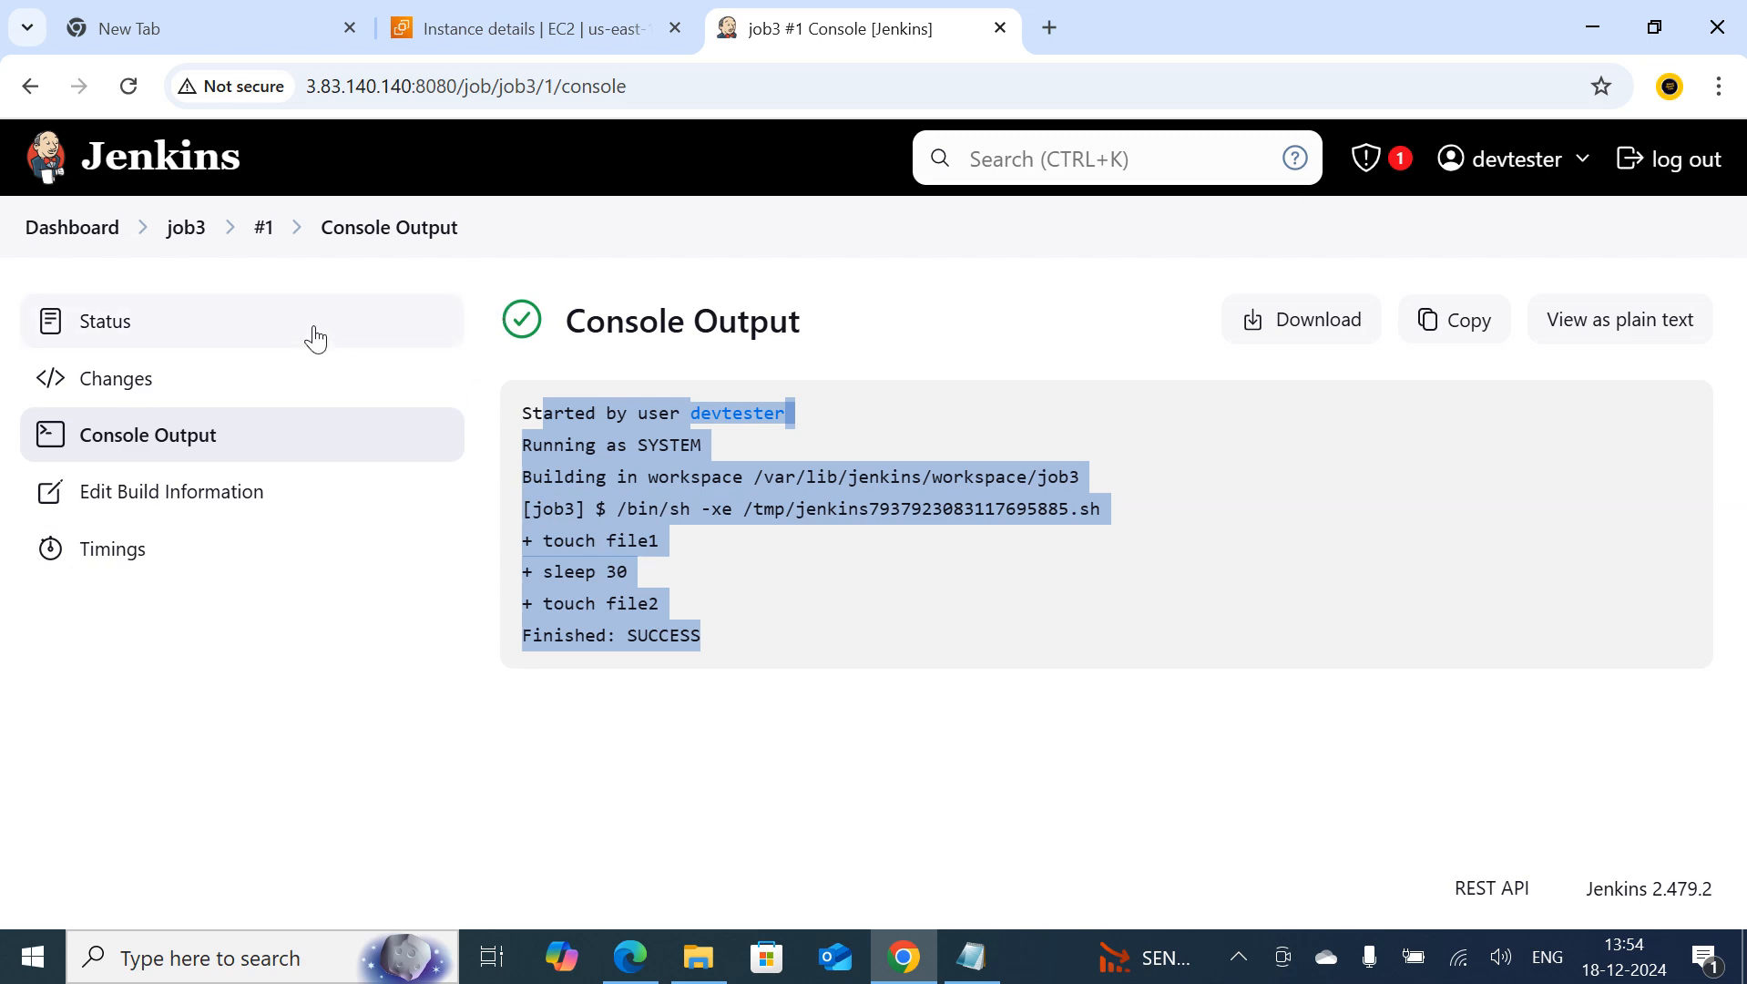
# Reopen the job3 configuration, enable Add timestamps to the Console Output under Build Environment, and save
pyautogui.click(187, 234)
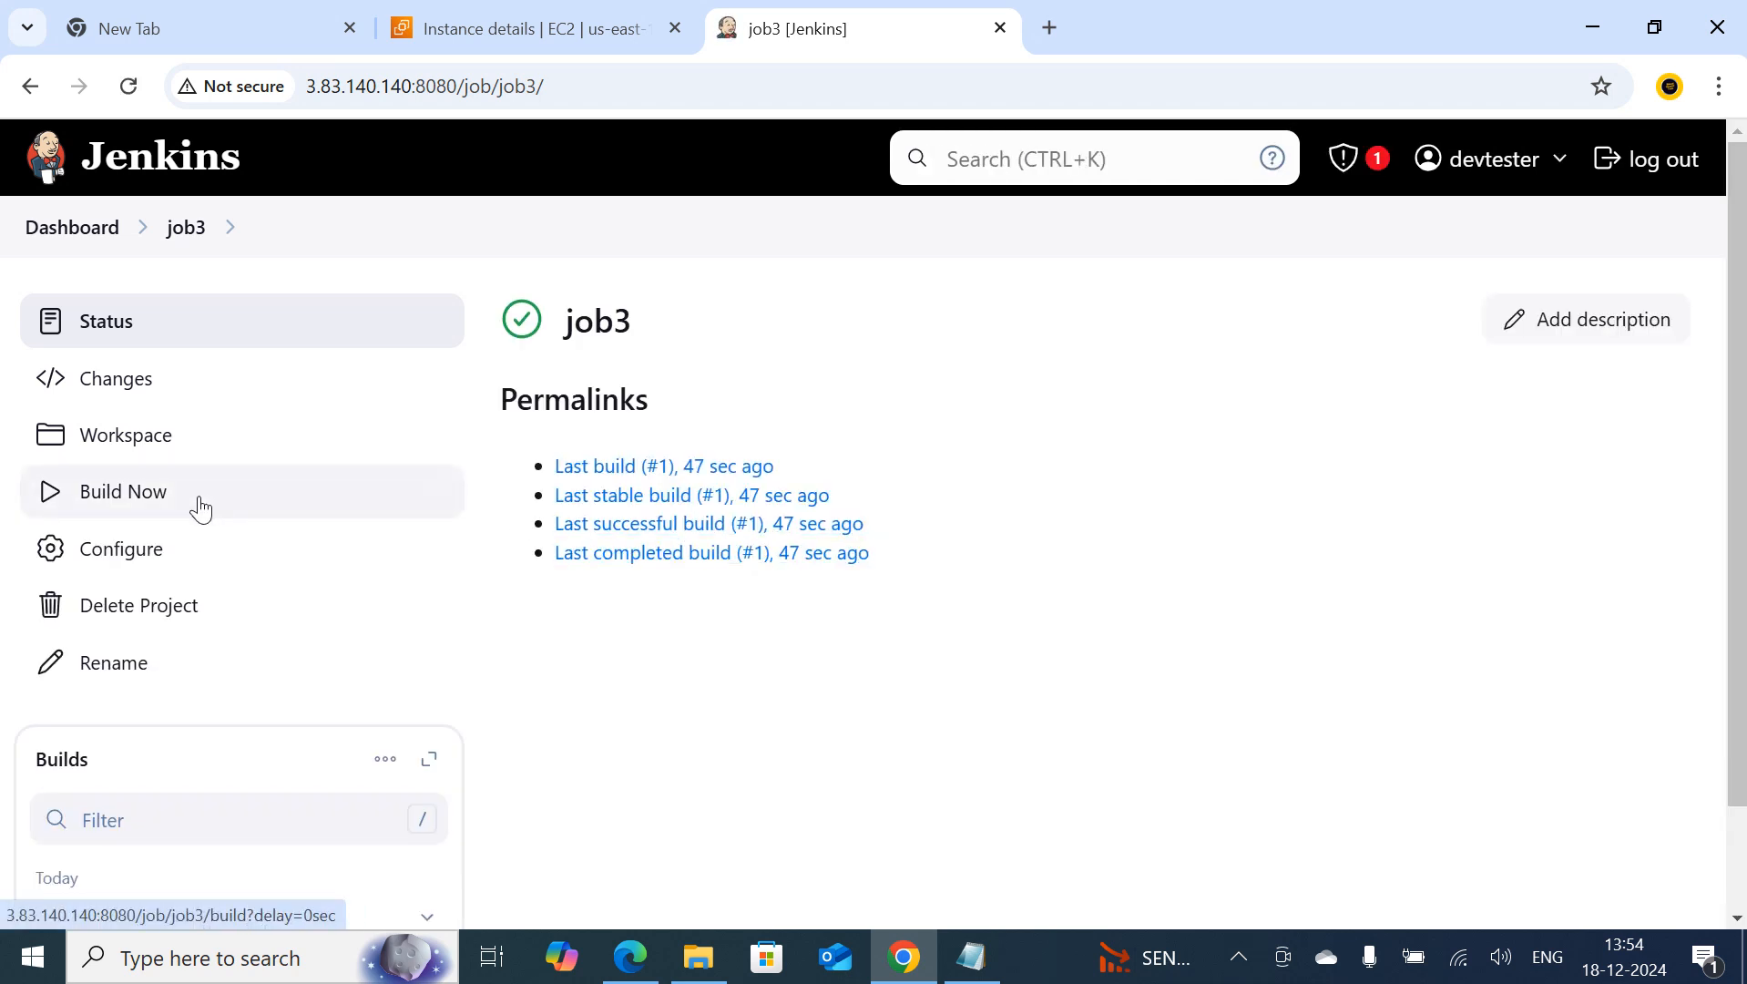
pyautogui.click(117, 552)
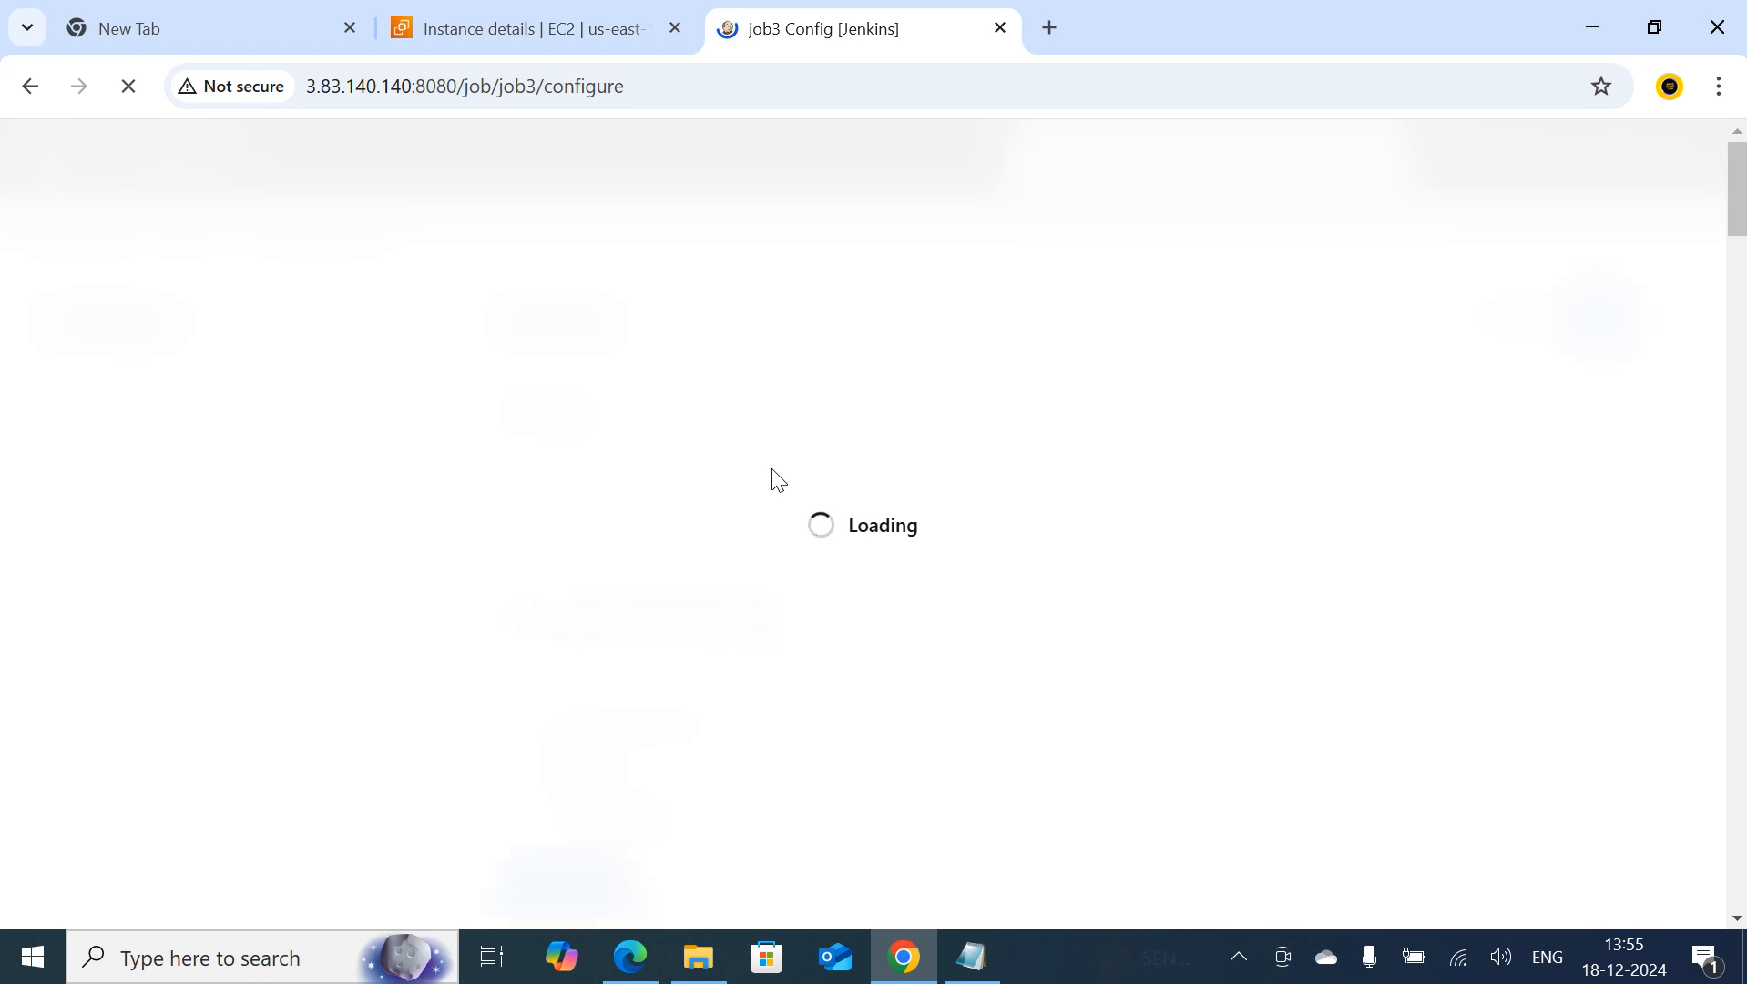
pyautogui.scroll(-5, 770, 487)
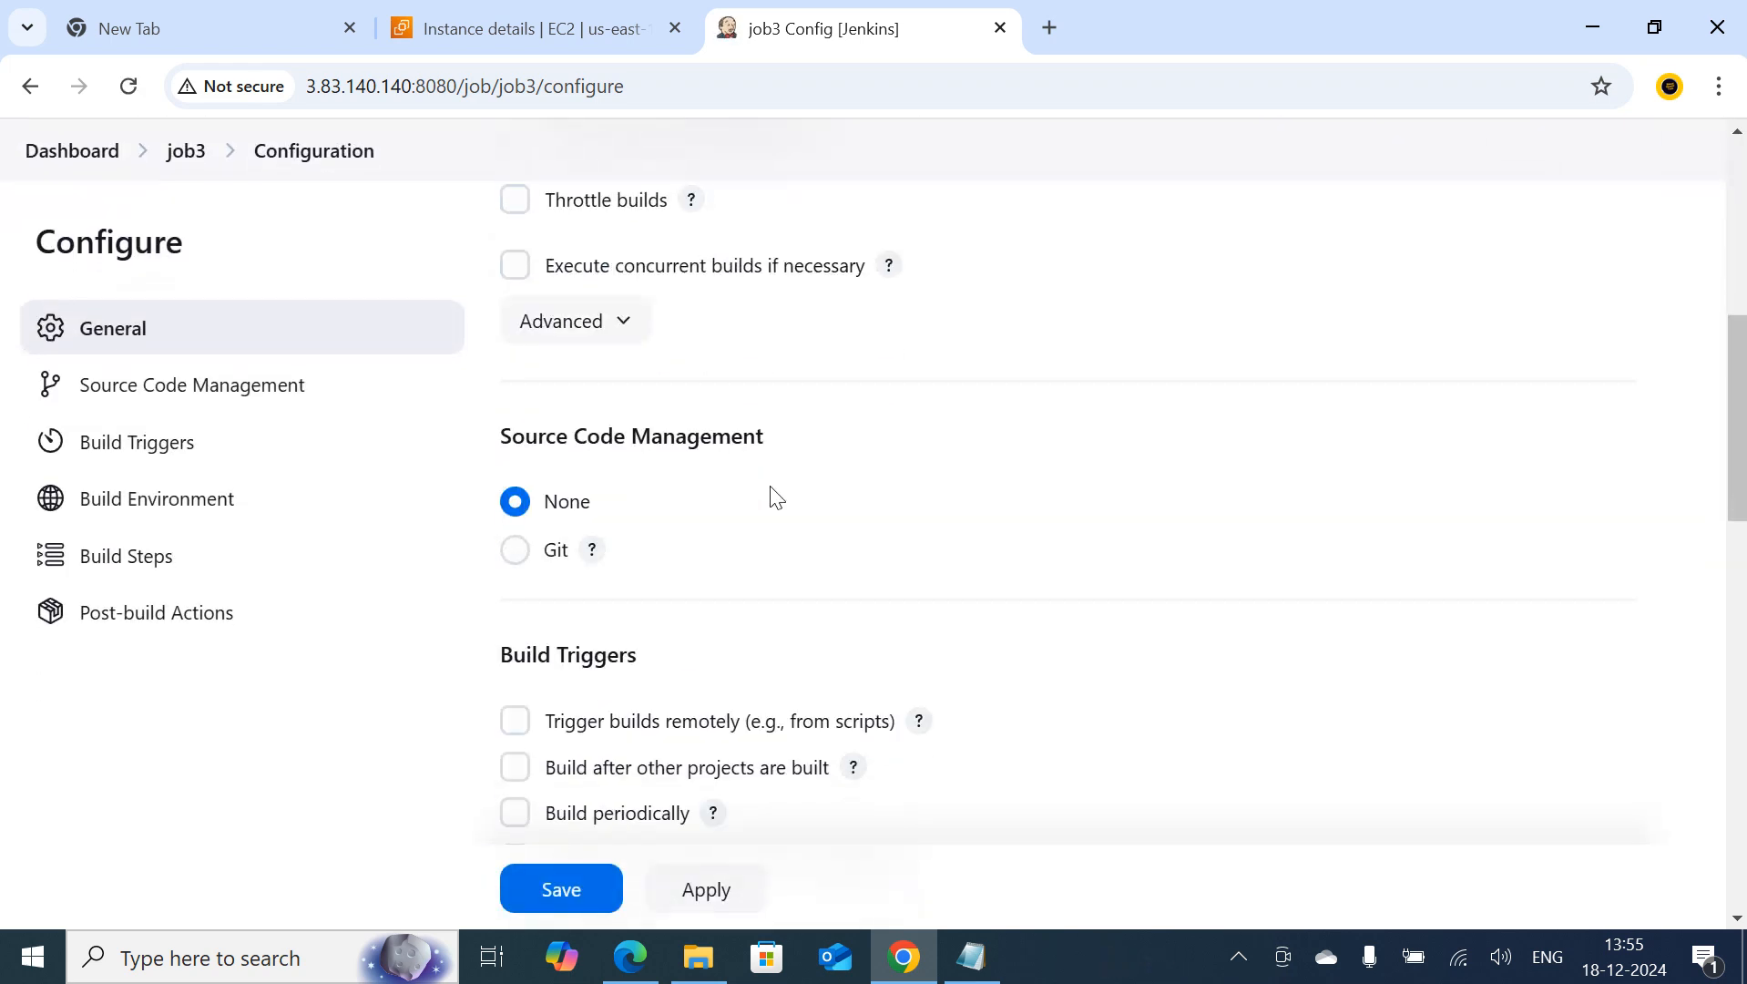
pyautogui.scroll(-3, 769, 487)
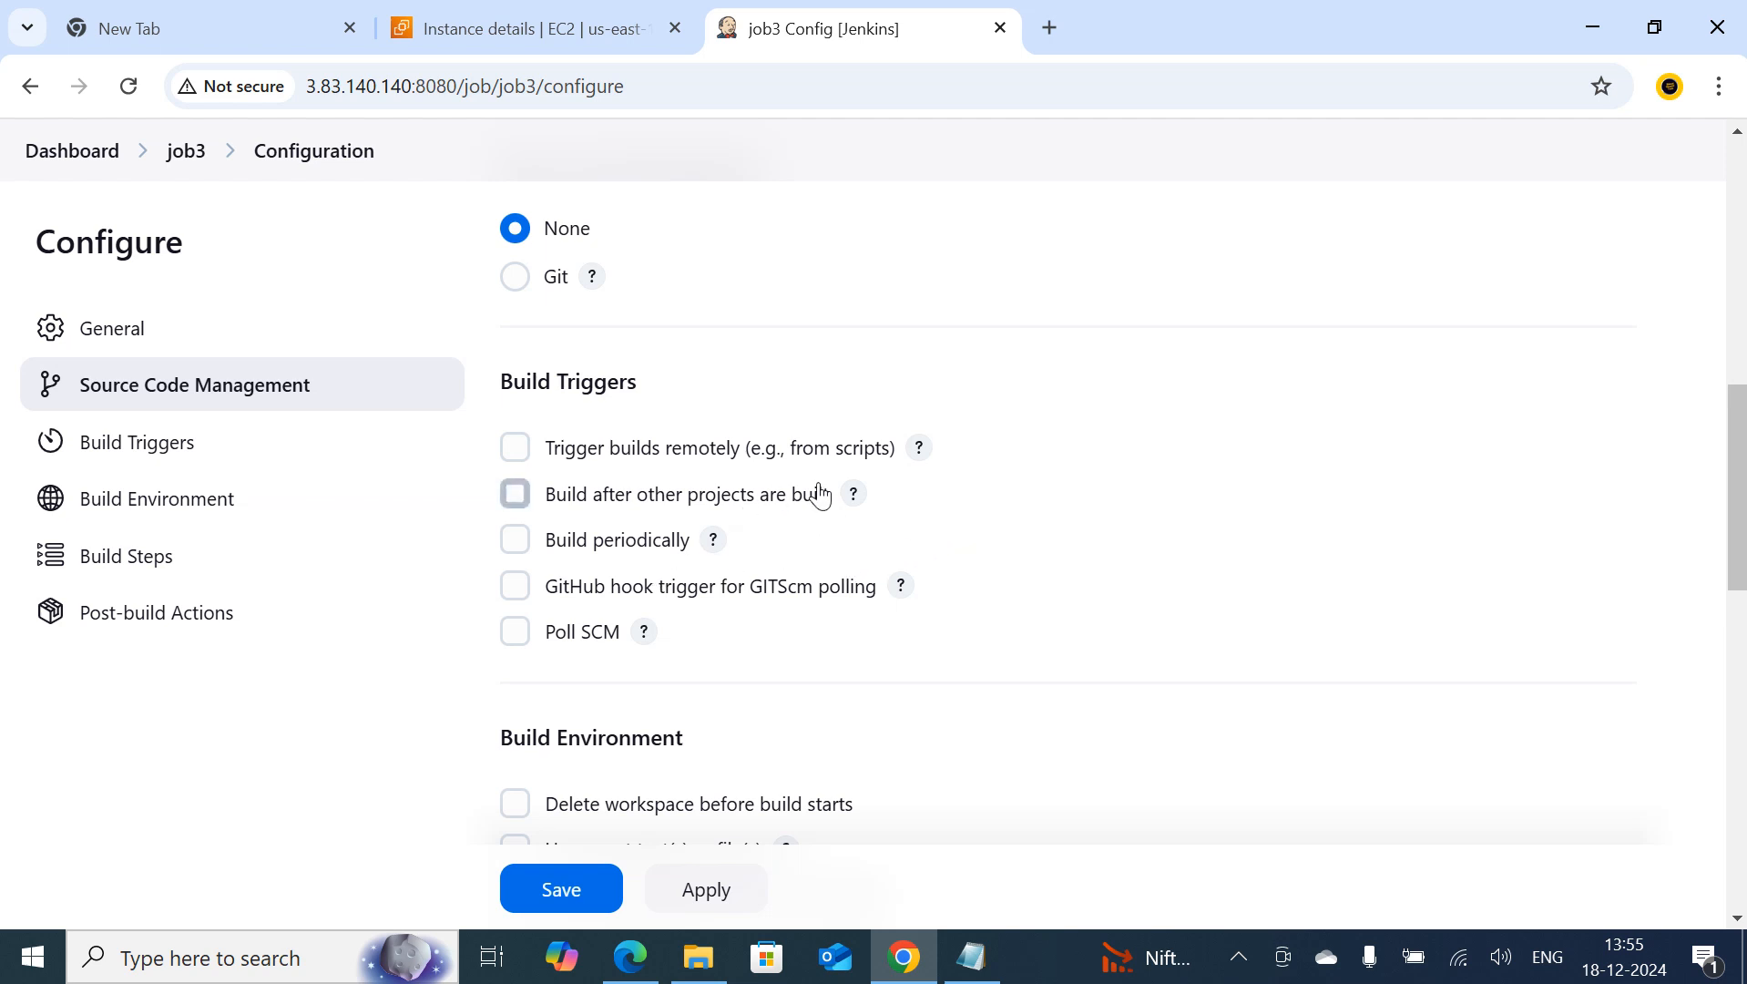
pyautogui.scroll(-2, 745, 590)
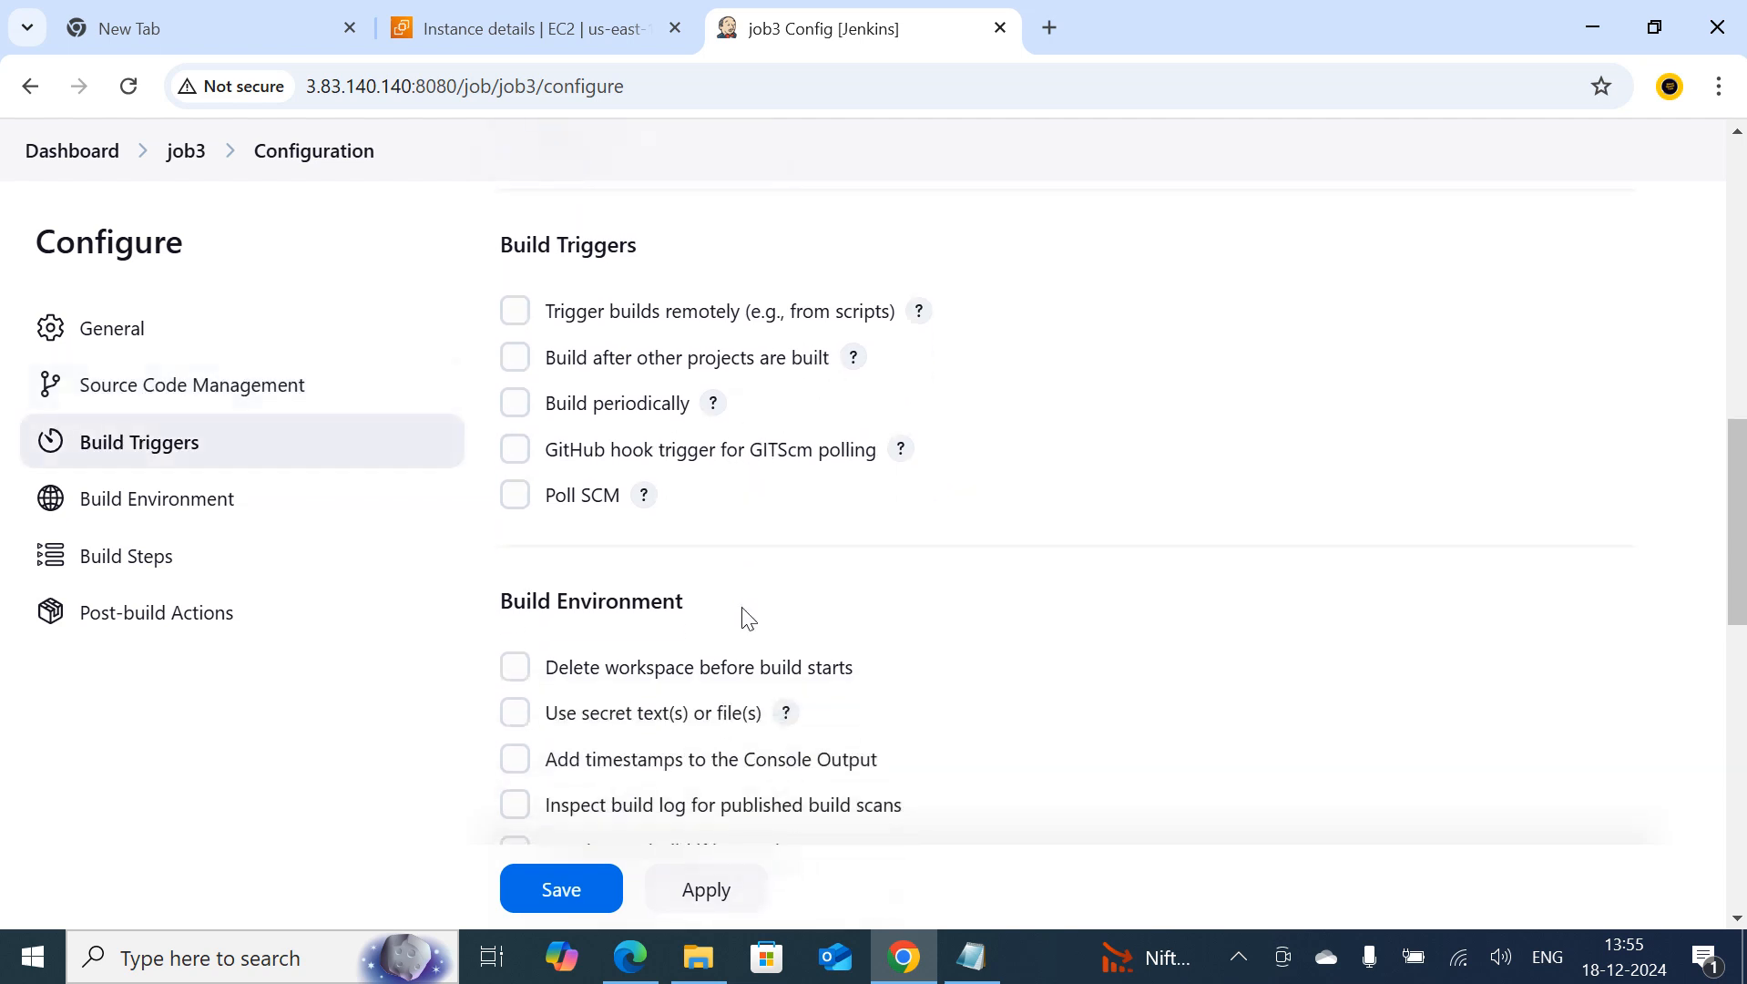
pyautogui.scroll(-3, 745, 619)
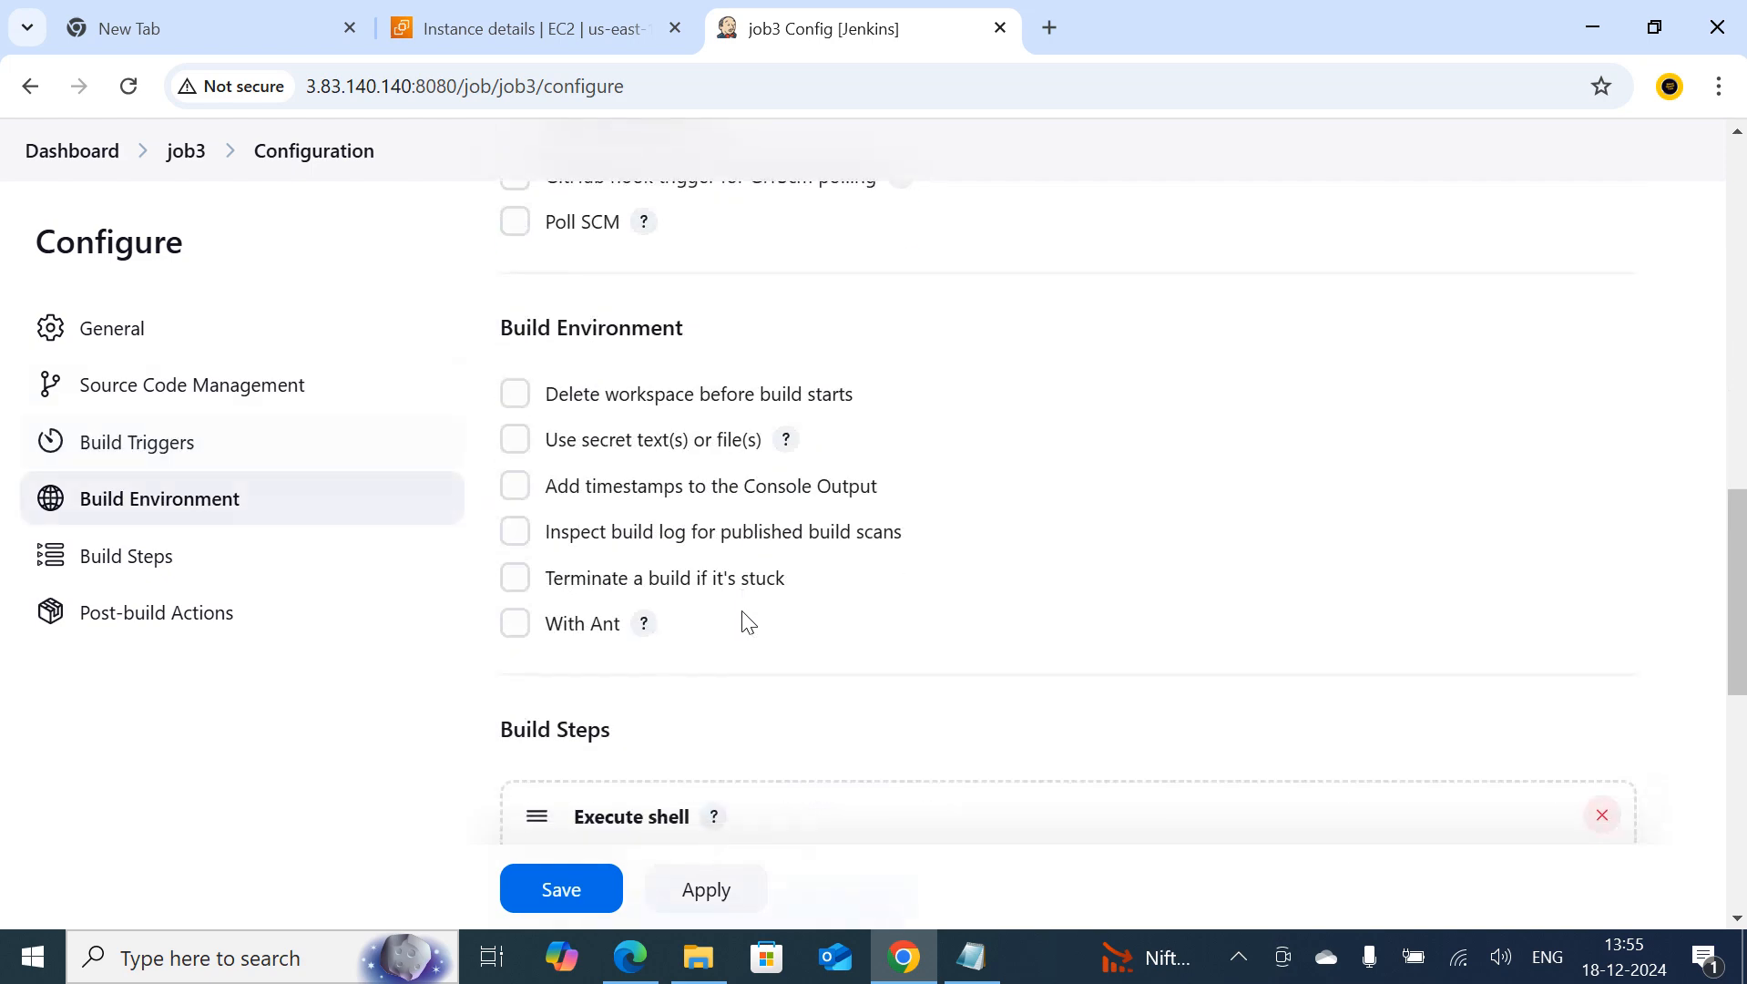
pyautogui.click(517, 488)
pyautogui.click(559, 890)
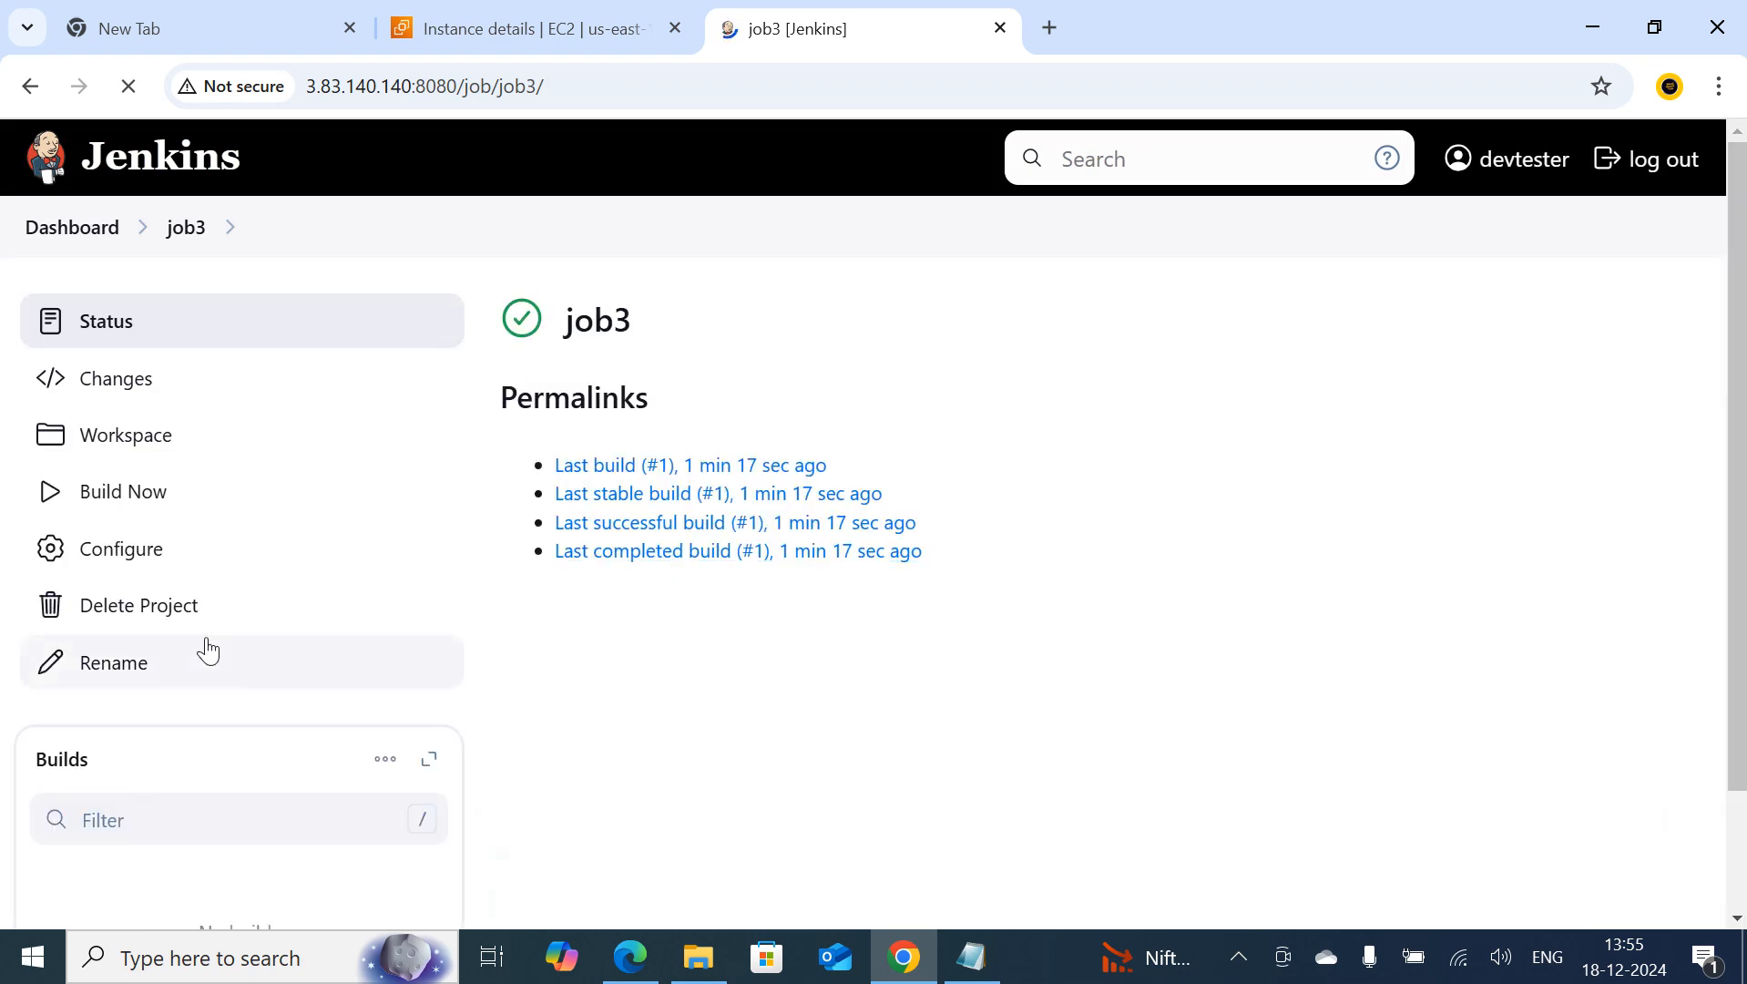
# Run job3 again and check build #2's console output with its timestamp options
pyautogui.click(154, 513)
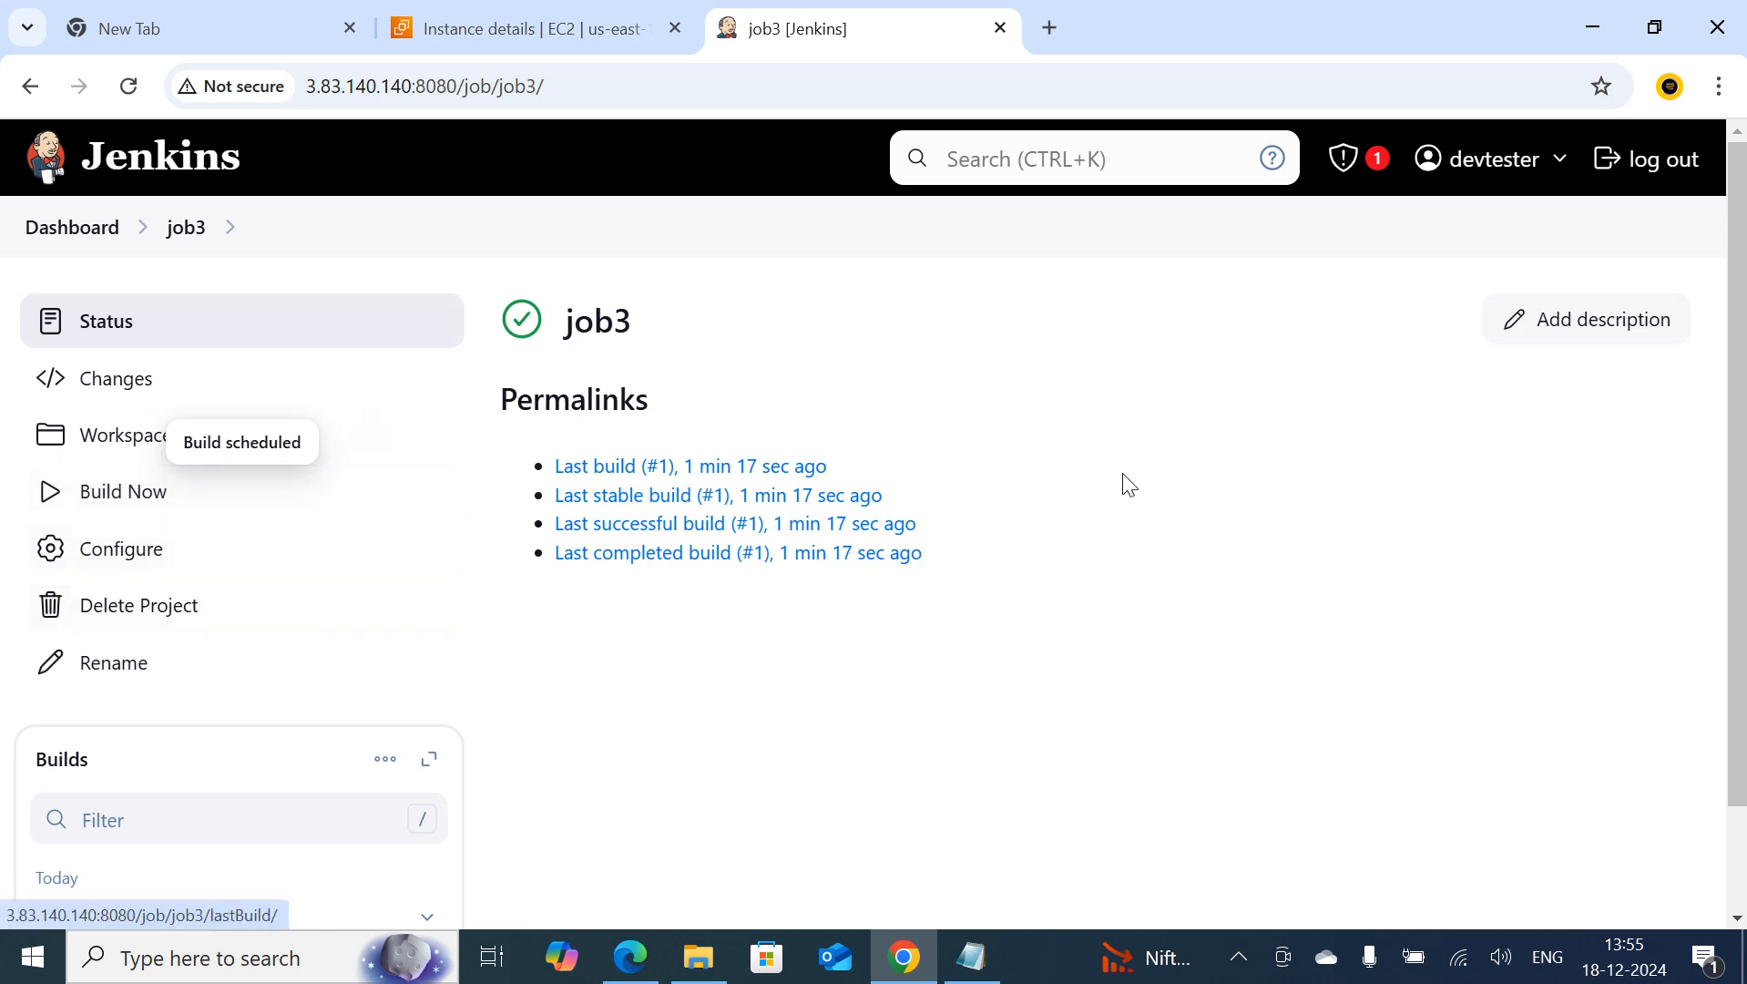
pyautogui.scroll(-2, 592, 706)
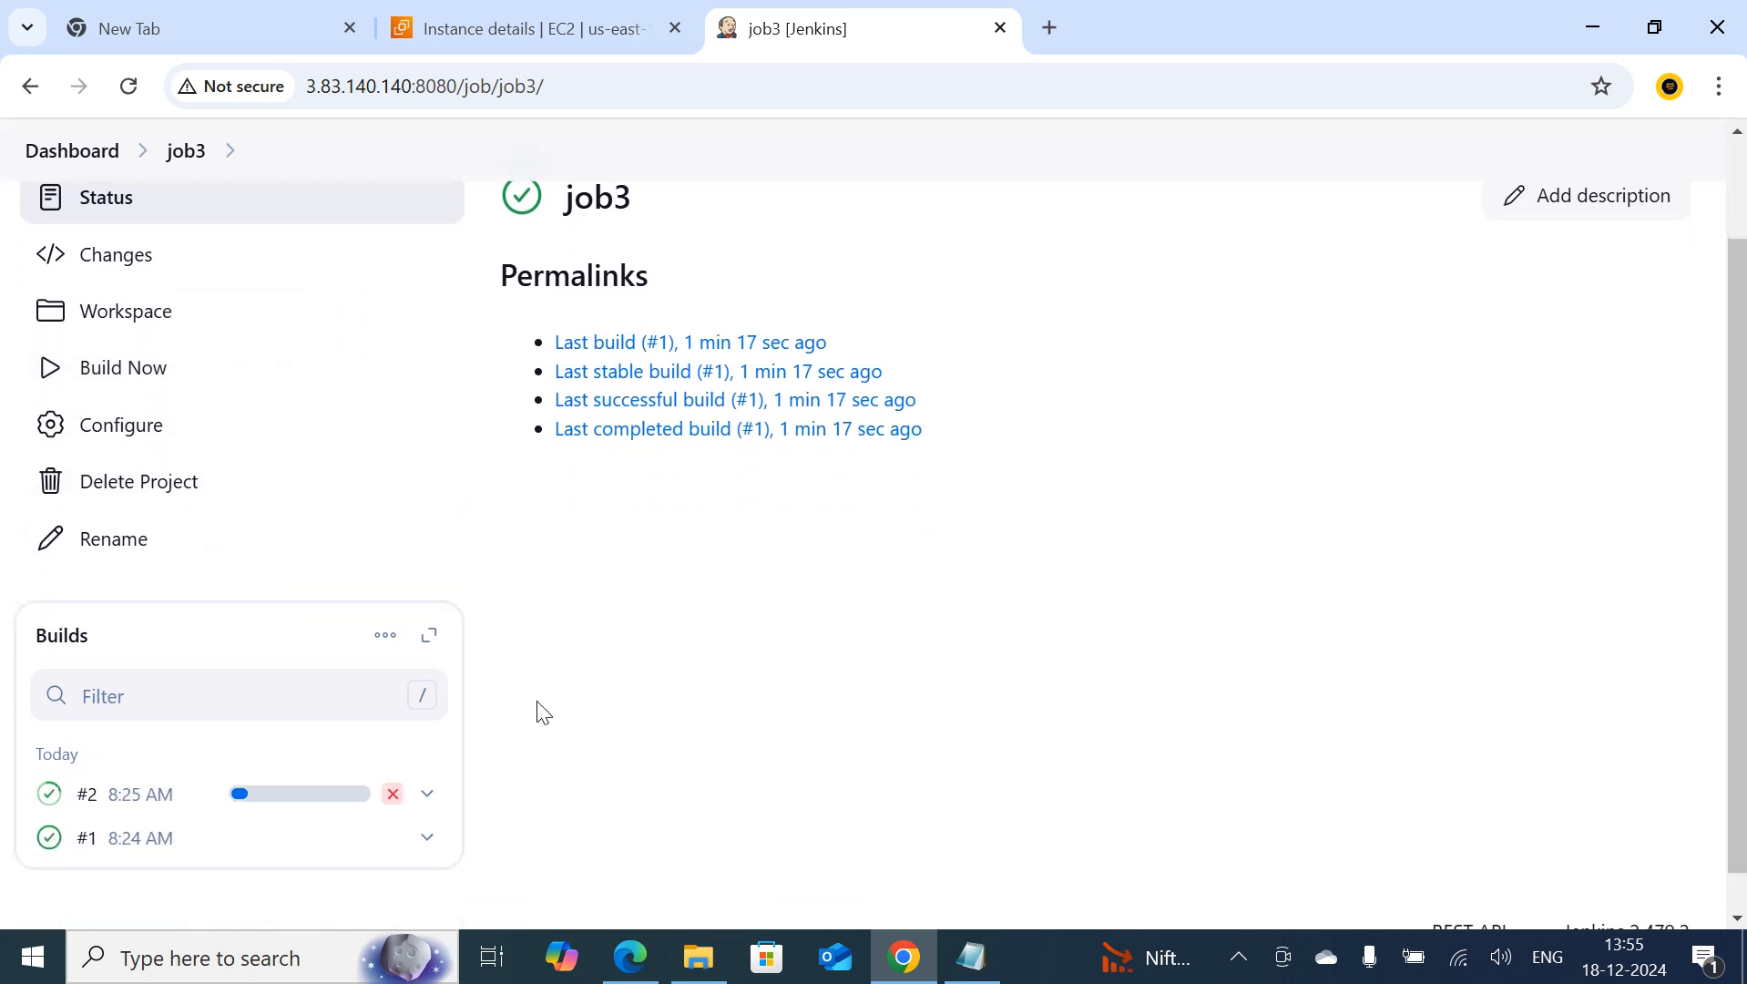
pyautogui.click(48, 806)
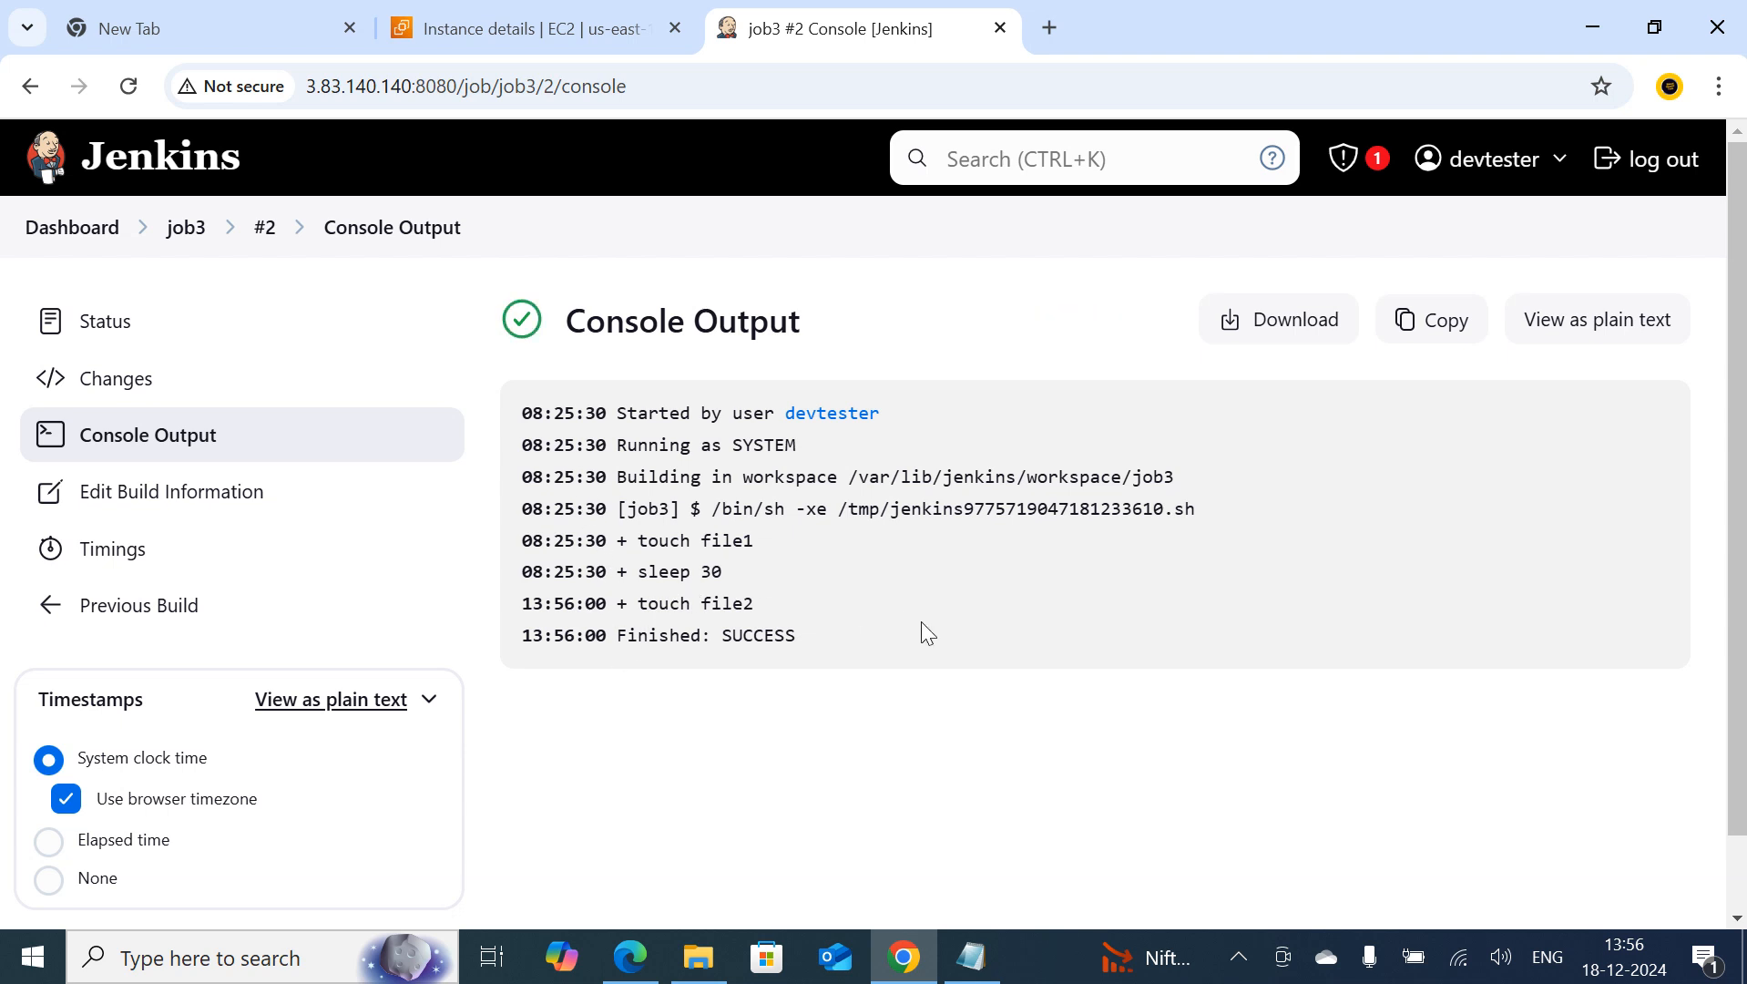
pyautogui.scroll(-1, 752, 729)
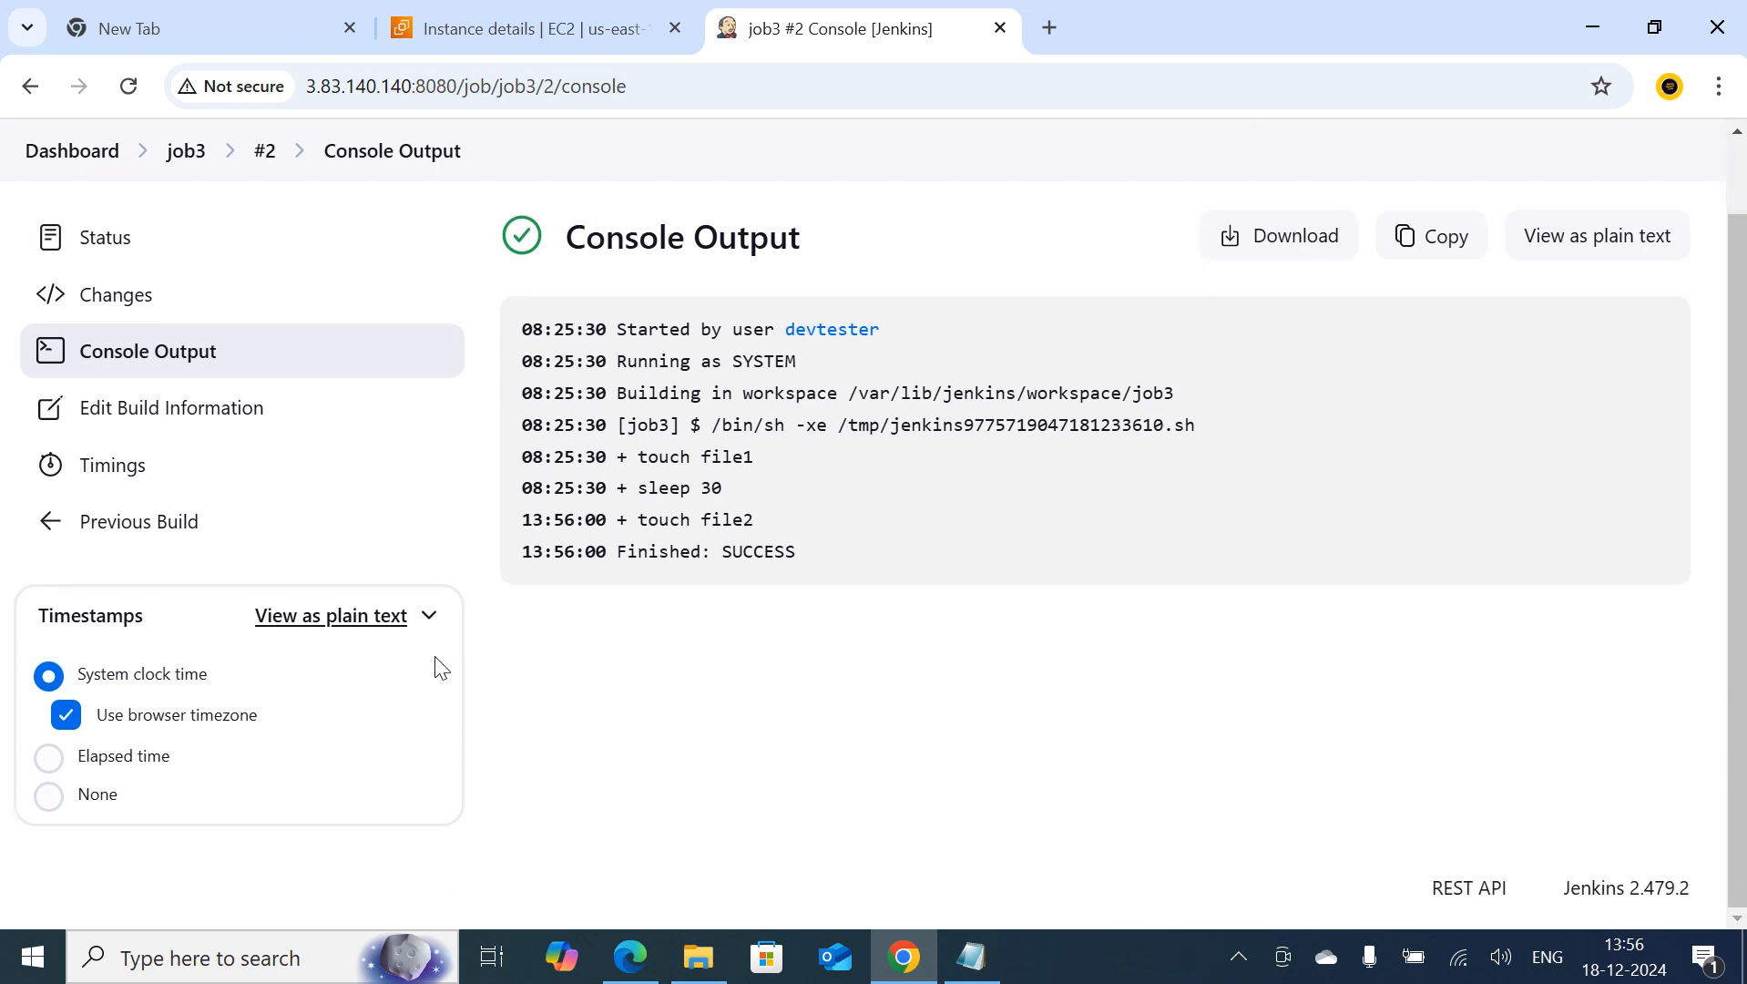